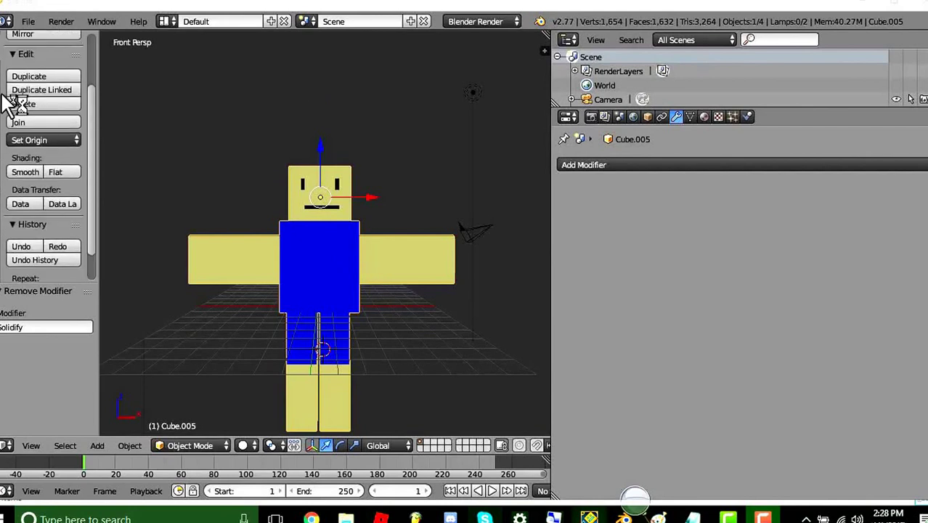
Add an armature to the scene and raise it about 4.63 units along Z into the character's torso
scroll(4, 100, up, 2)
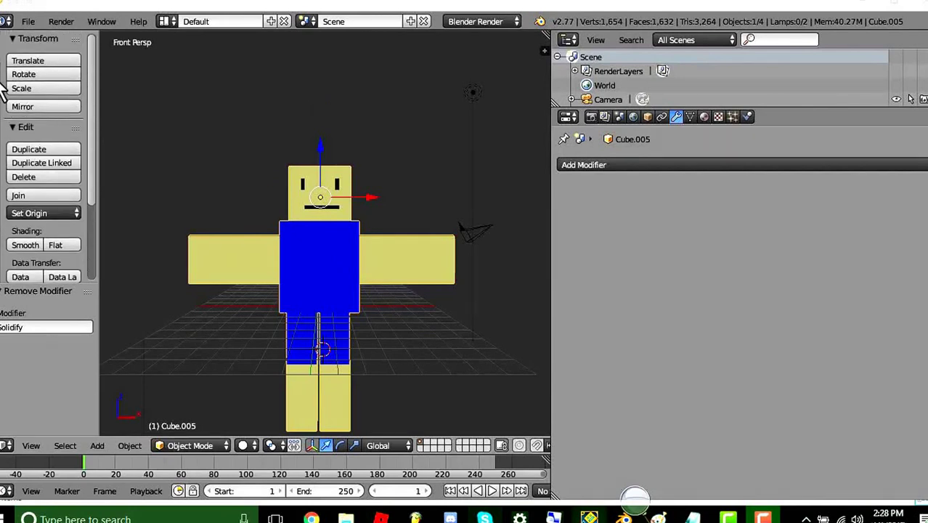
scroll(324, 235, up, 2)
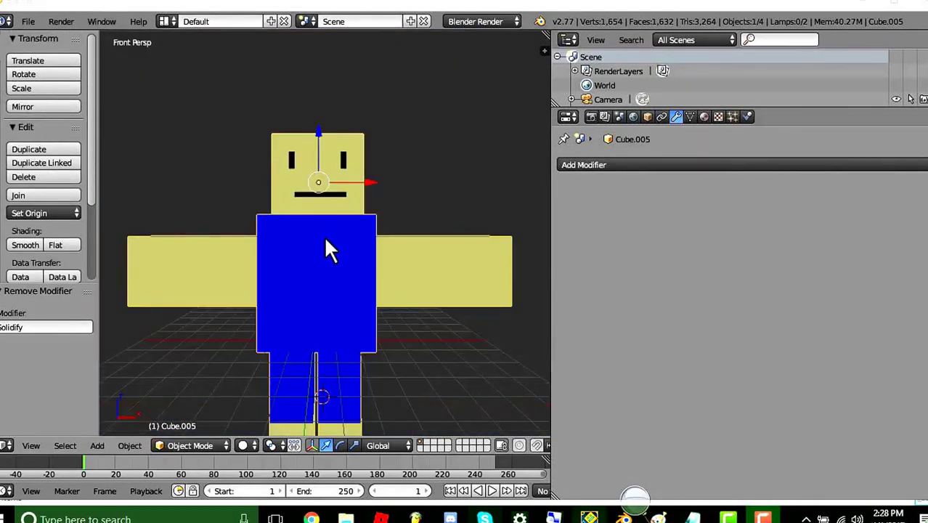
scroll(324, 239, down, 2)
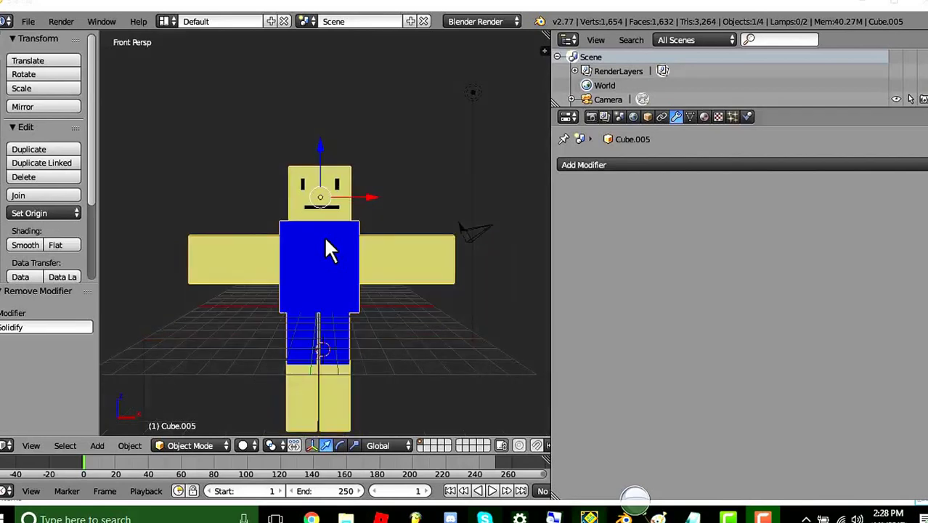
click(2, 88)
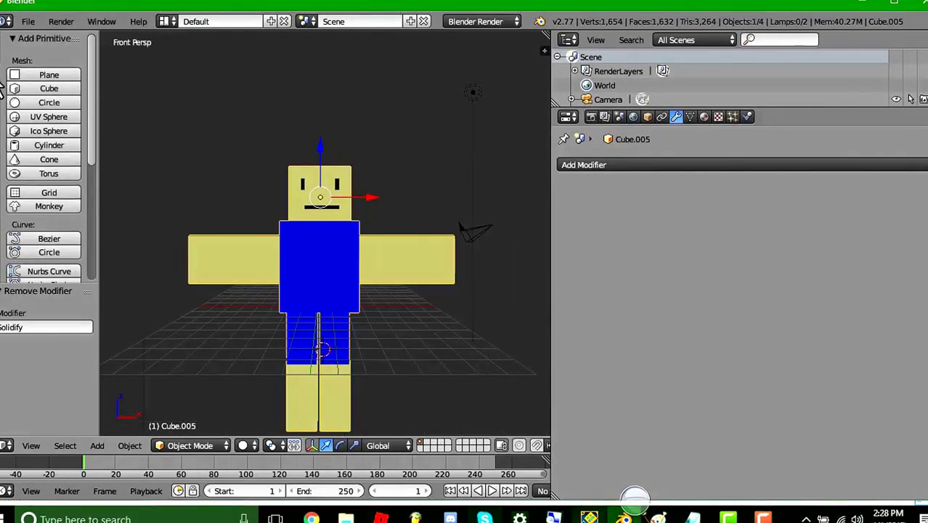
scroll(59, 168, down, 8)
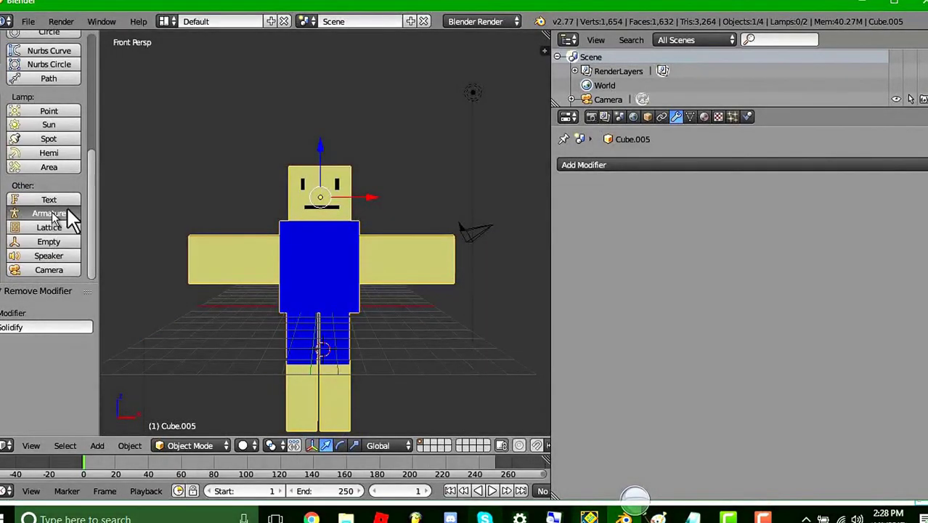
click(49, 214)
drag(328, 305, 326, 240)
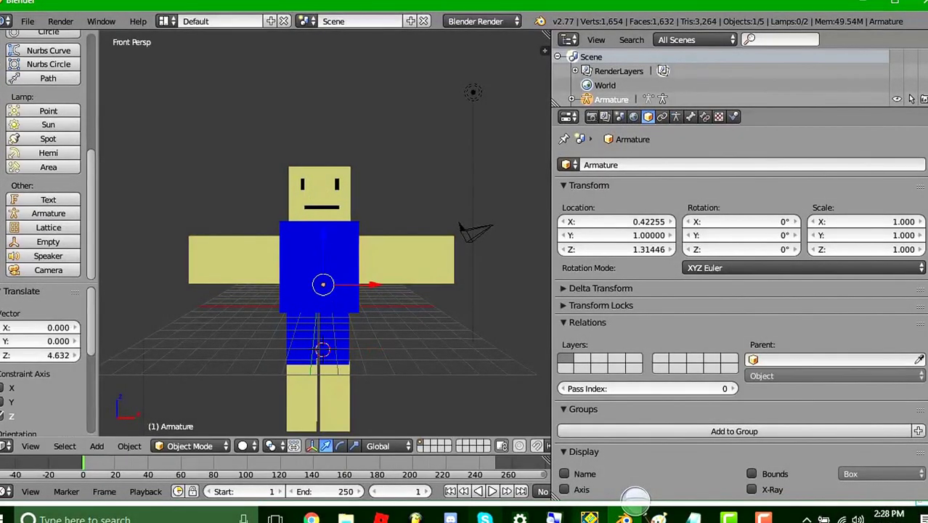
Switch the 3D view to orthographic projection and align it to the front
click(29, 445)
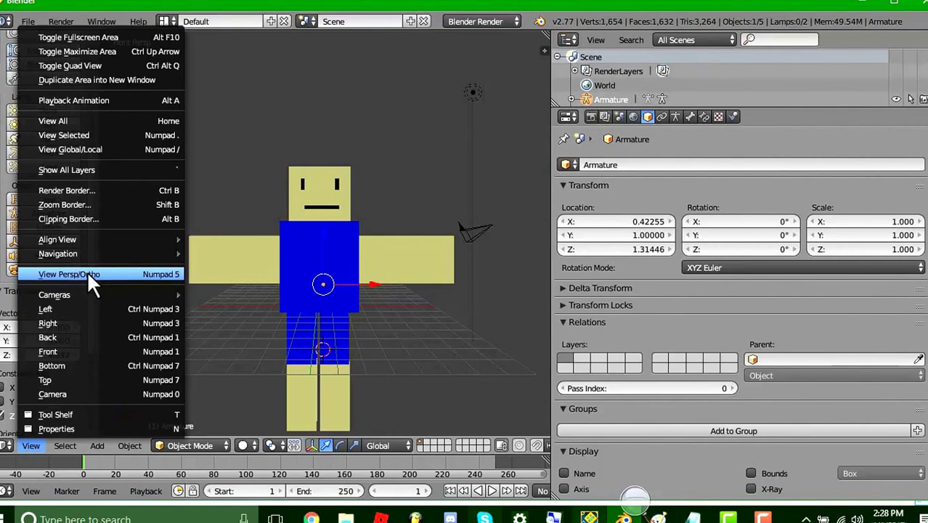
click(105, 274)
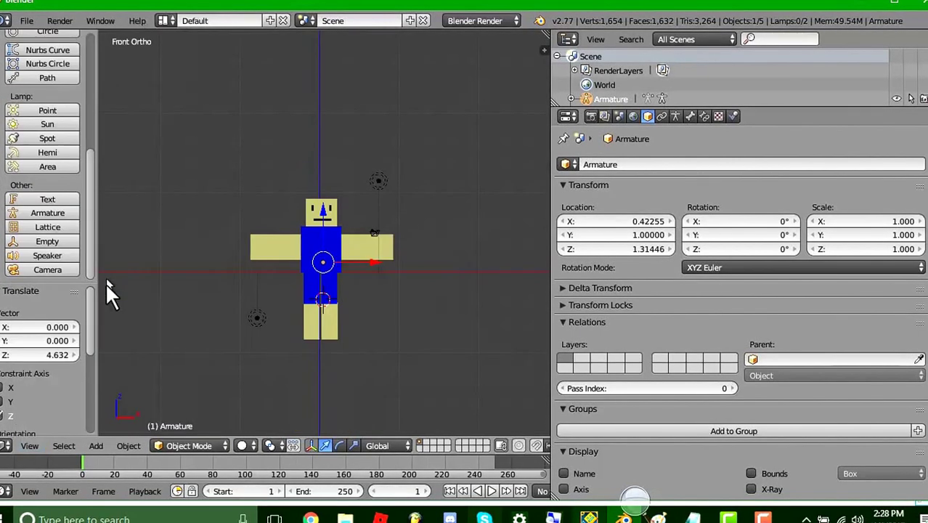
scroll(319, 266, up, 4)
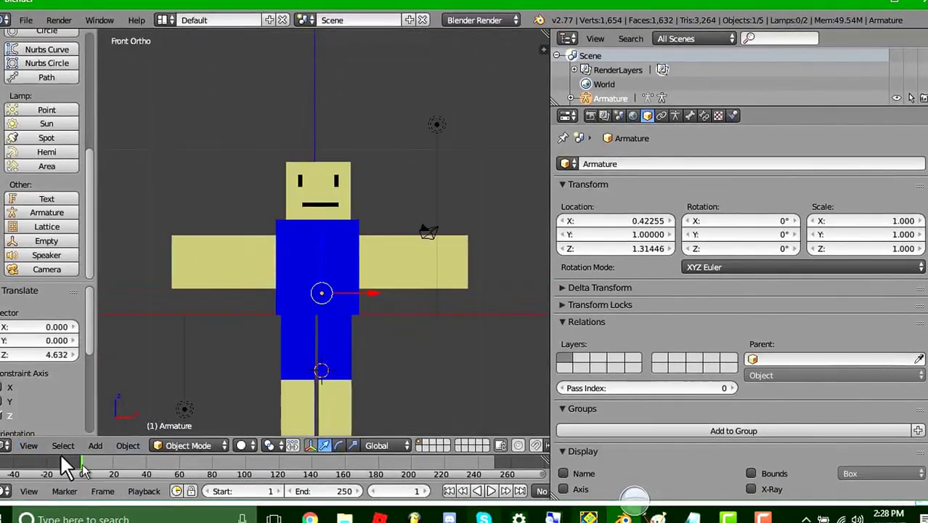
click(29, 445)
click(46, 351)
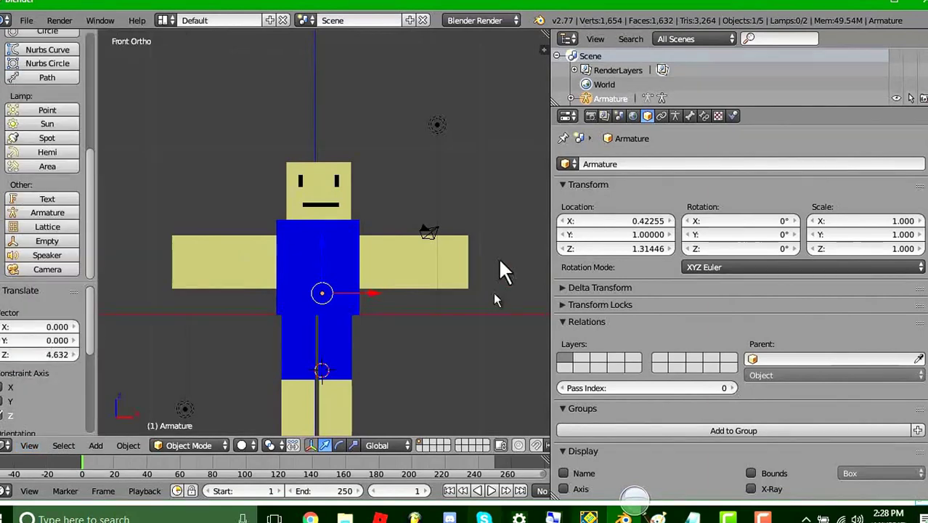
Enable X-Ray display for the armature and raise it about 1.55 units along Z within the torso
scroll(766, 389, down, 5)
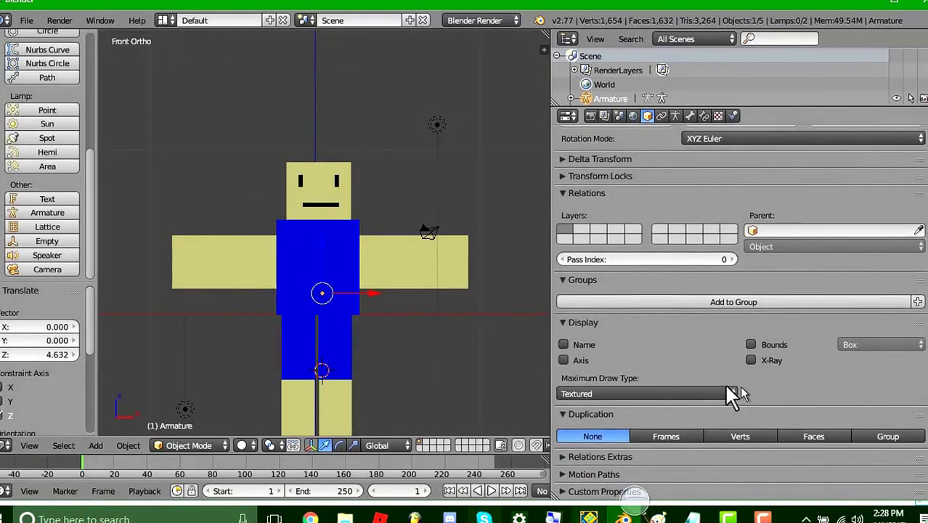
click(677, 115)
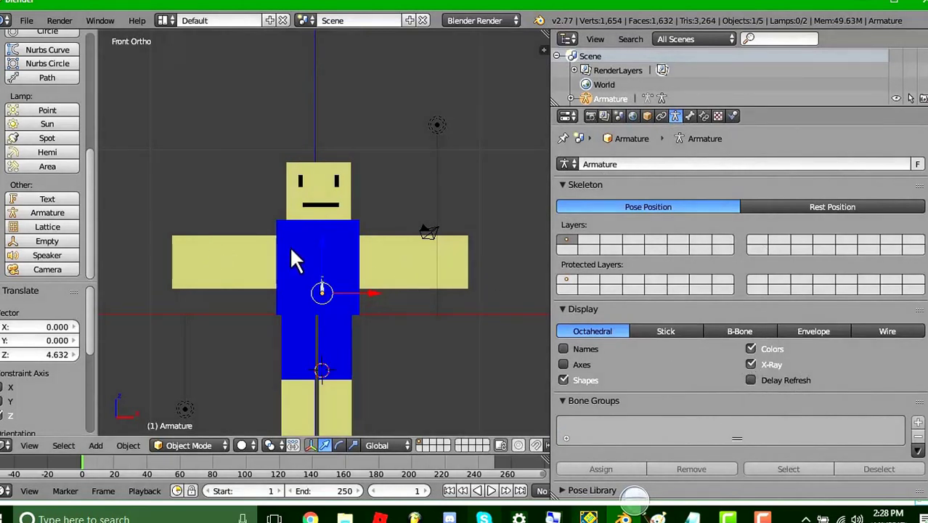
drag(326, 255, 355, 232)
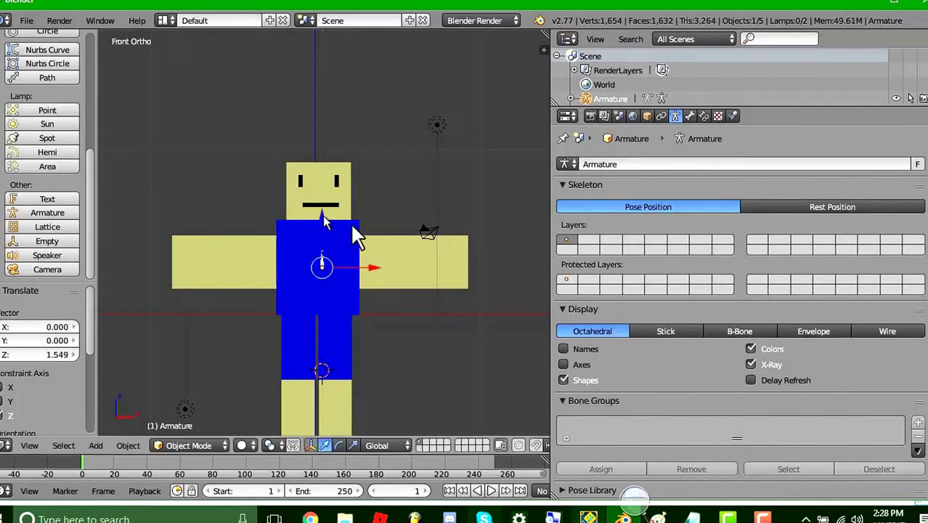
Turn off the armature's X-Ray display and try shifting the armature along X and Z around the torso
click(751, 364)
drag(373, 276, 381, 260)
drag(338, 226, 347, 165)
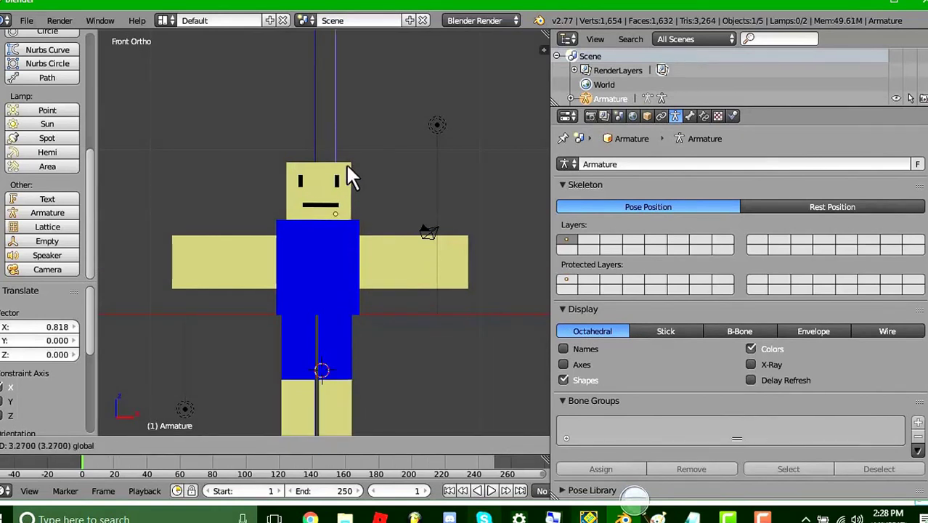
drag(347, 210, 319, 270)
drag(303, 234, 317, 288)
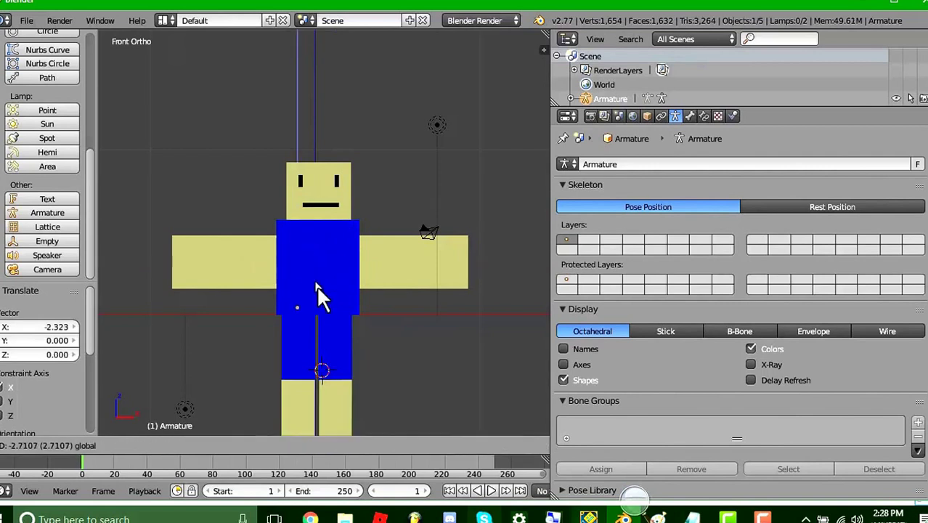
drag(324, 221, 321, 235)
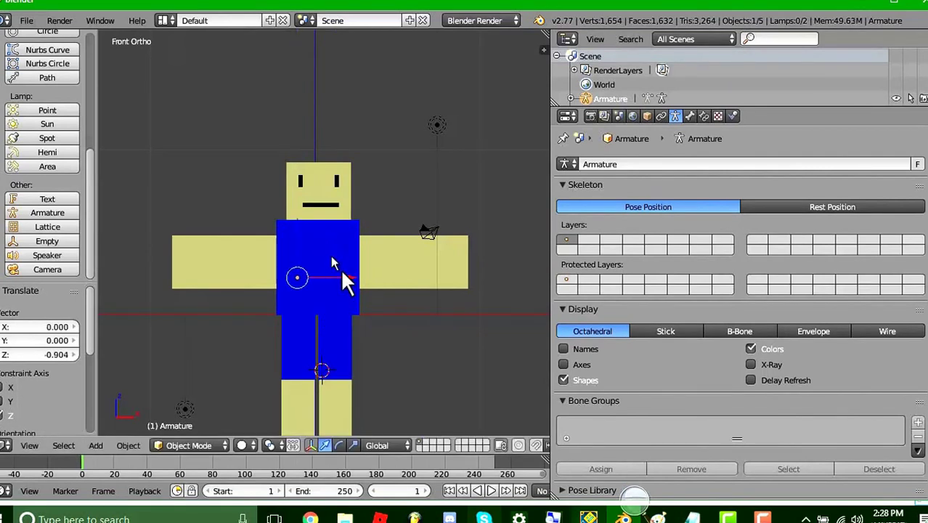
Turn the armature's X-Ray display back on and centre the armature in the character's chest
drag(343, 275, 370, 275)
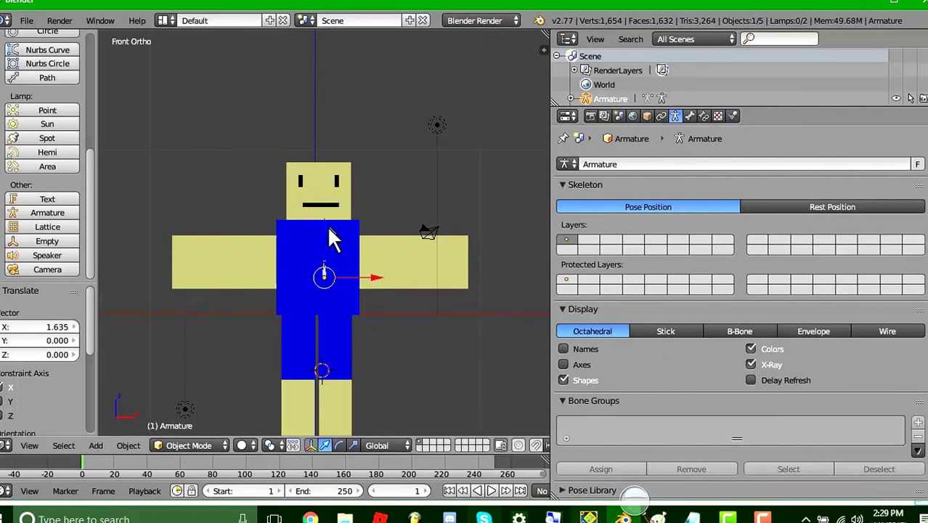
drag(368, 276, 364, 273)
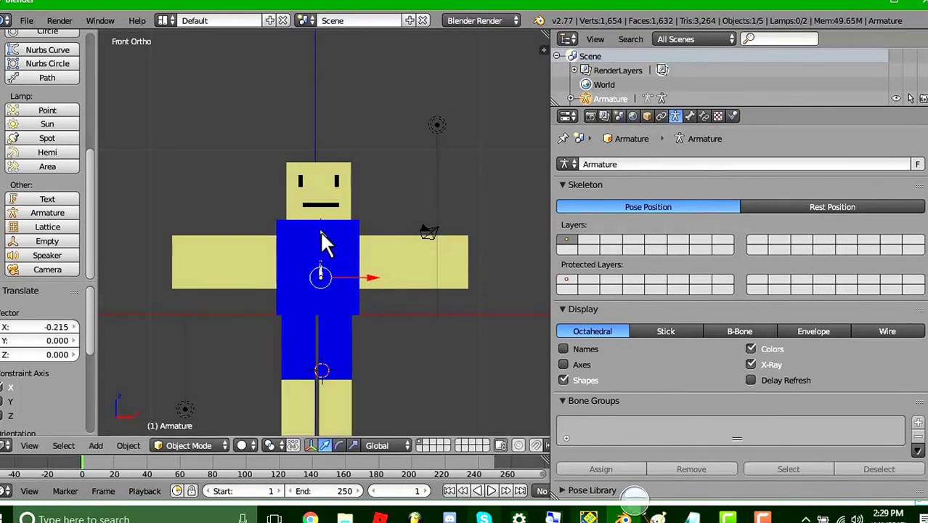
drag(321, 231, 366, 297)
drag(319, 255, 321, 229)
drag(362, 266, 361, 277)
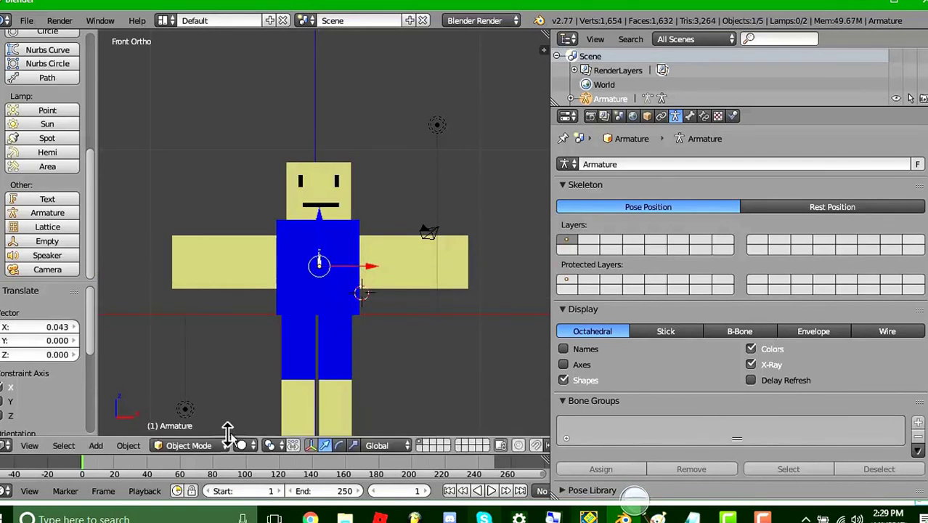
mouse_move(321, 227)
mouse_down()
mouse_move(313, 221)
mouse_move(317, 233)
mouse_up()
Put the armature in Edit Mode and extrude a bone about 2.41 units up from the first bone's tip to the head
click(188, 444)
click(185, 411)
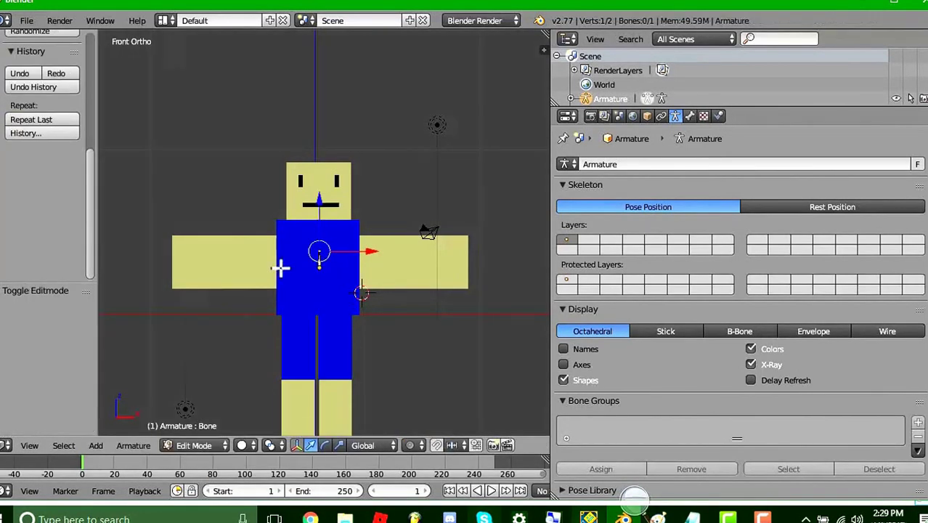
key(e)
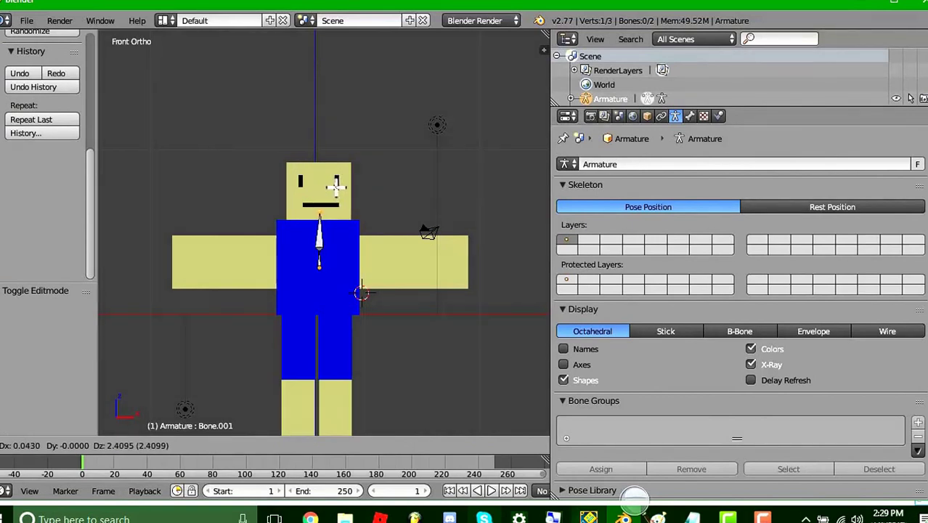
click(336, 187)
Extrude two bones from the first bone's base along the positive-X arm, about 5.25 and 3.57 units long
key(e)
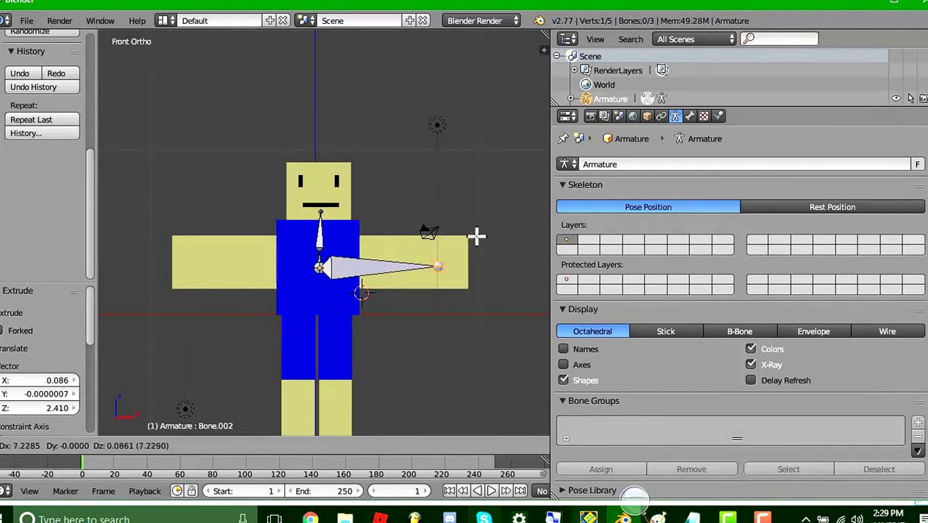
click(444, 235)
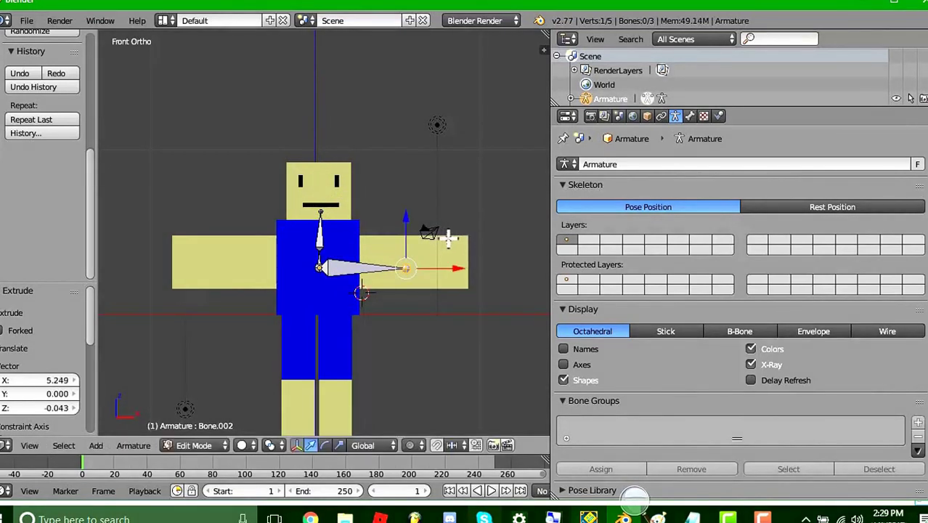
key(e)
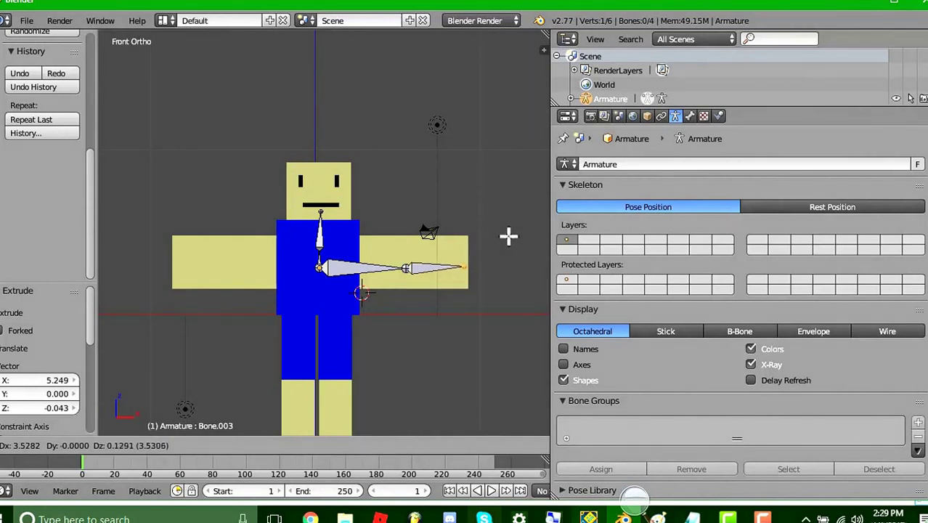
click(508, 235)
Extrude two bones from the first bone's base along the negative-X arm, about 5.03 and 3.44 units long
click(320, 268)
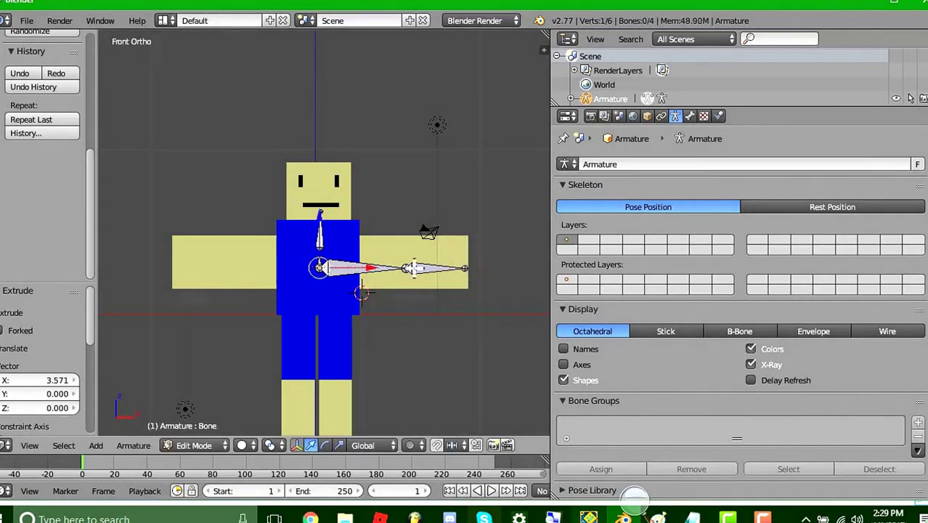
key(e)
click(236, 265)
key(e)
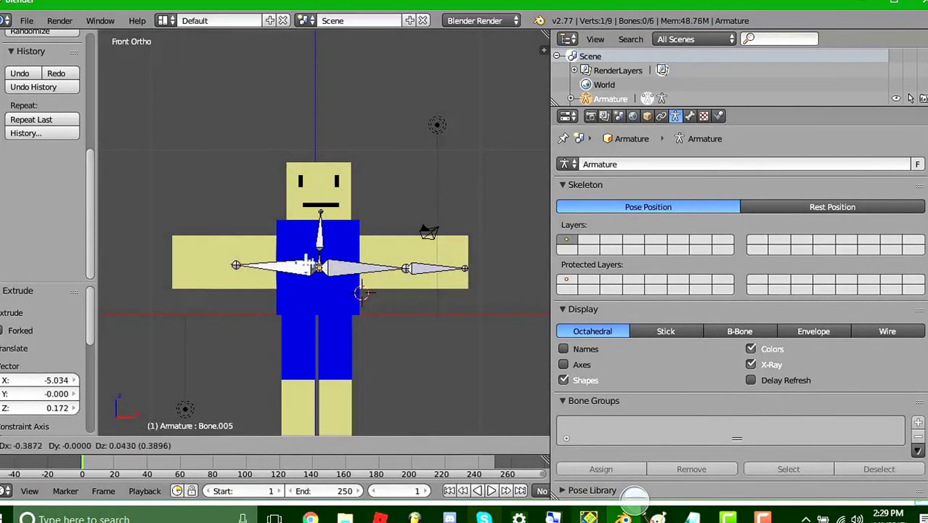
click(179, 265)
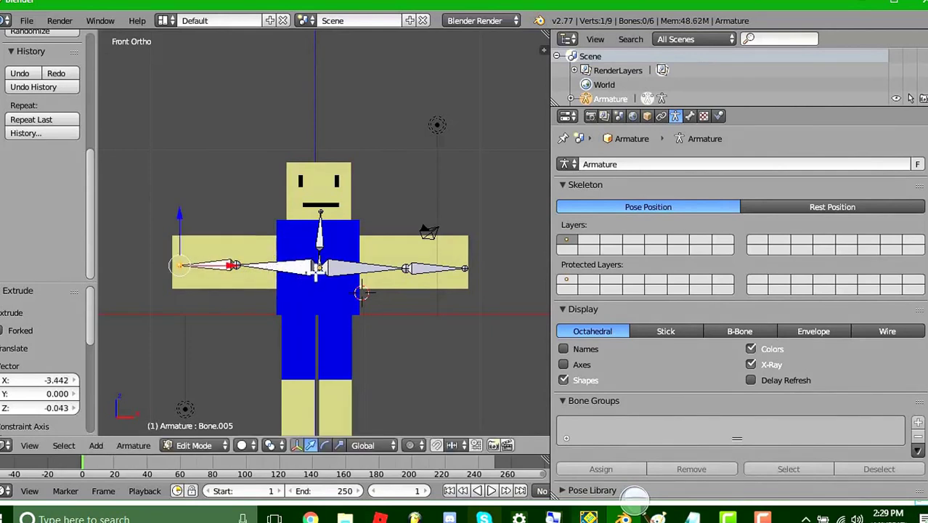
Extrude a bone about 4.9 units straight down from the first bone's base and disconnect it from its parent
right_click(320, 267)
key(e)
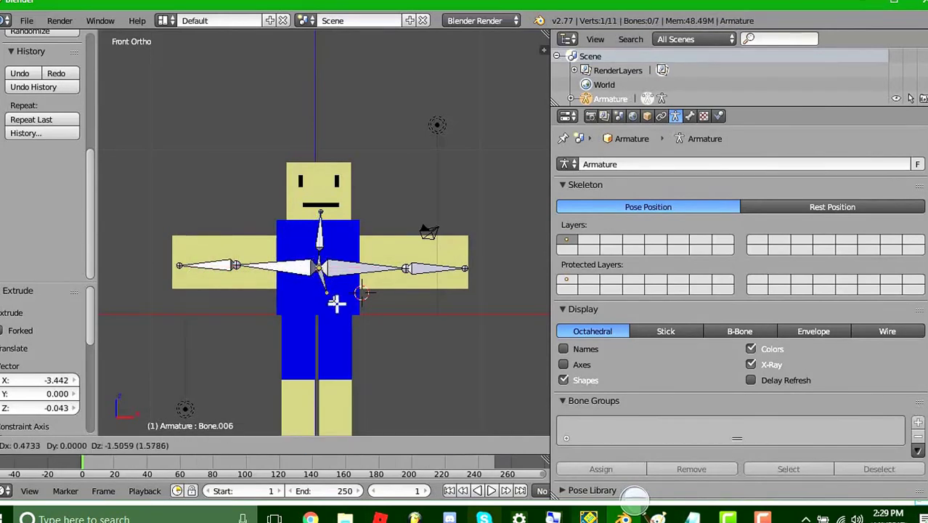
click(320, 350)
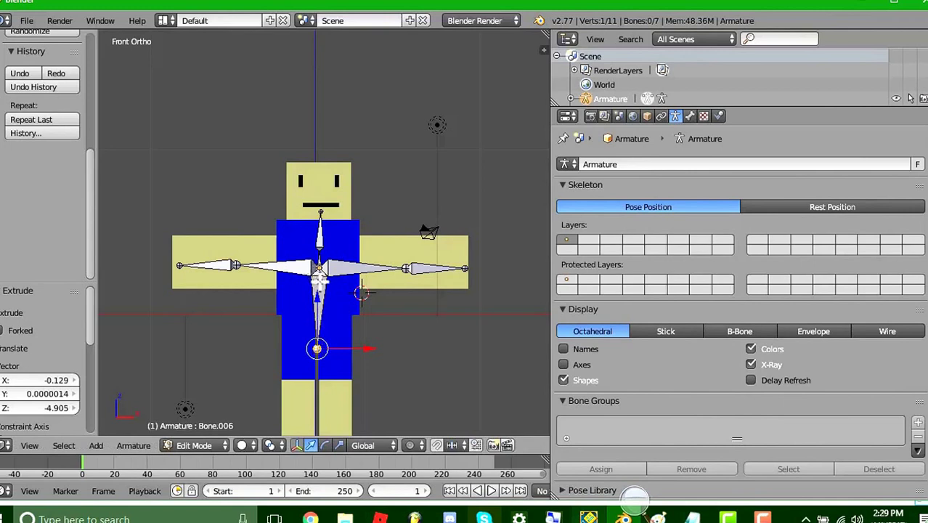
right_click(320, 283)
key(alt+p)
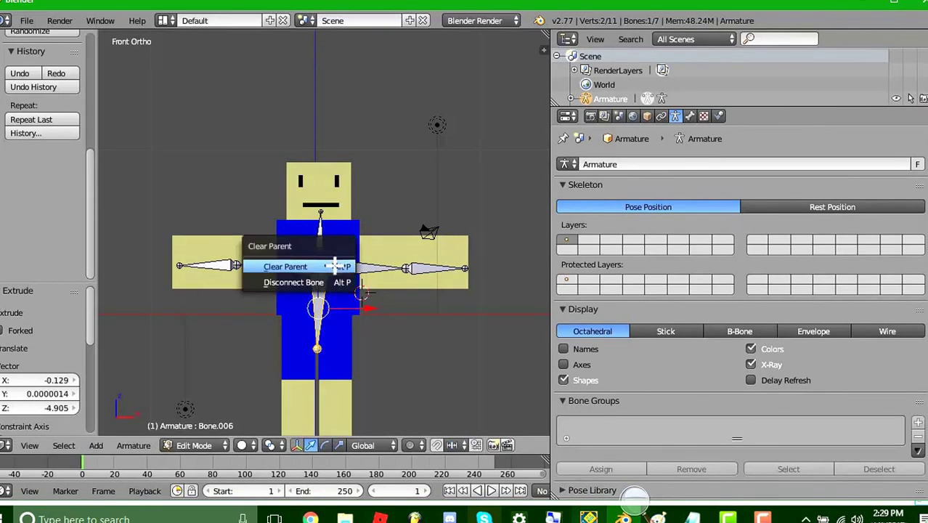
click(332, 286)
Move the disconnected bone into the positive-X upper leg, lowering it about 2.41 units, and rotate it about -1.54° around Y
key(g)
key(x)
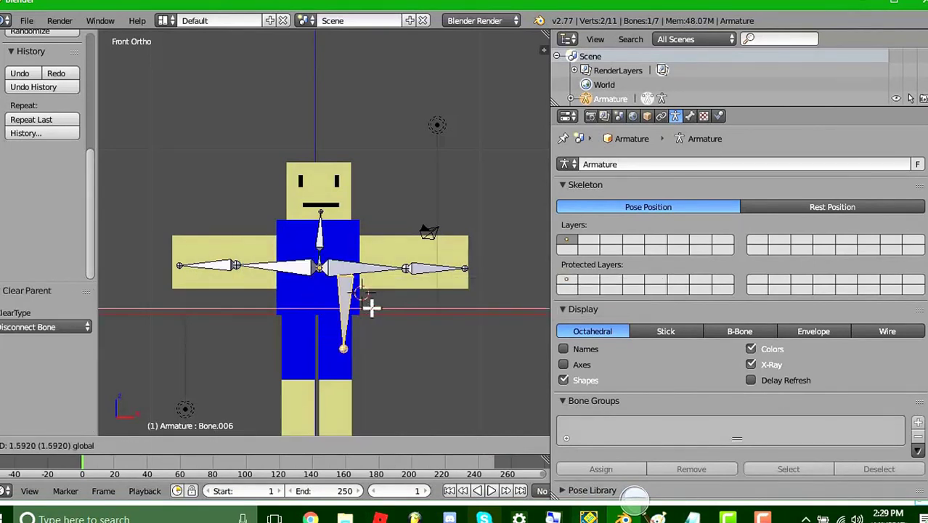
click(369, 306)
key(g)
key(x)
click(338, 300)
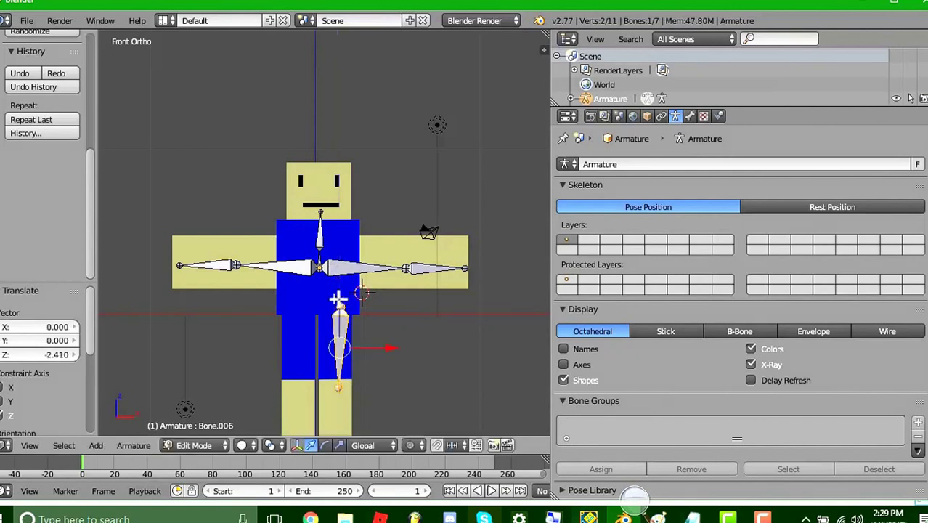
key(r)
key(y)
click(406, 302)
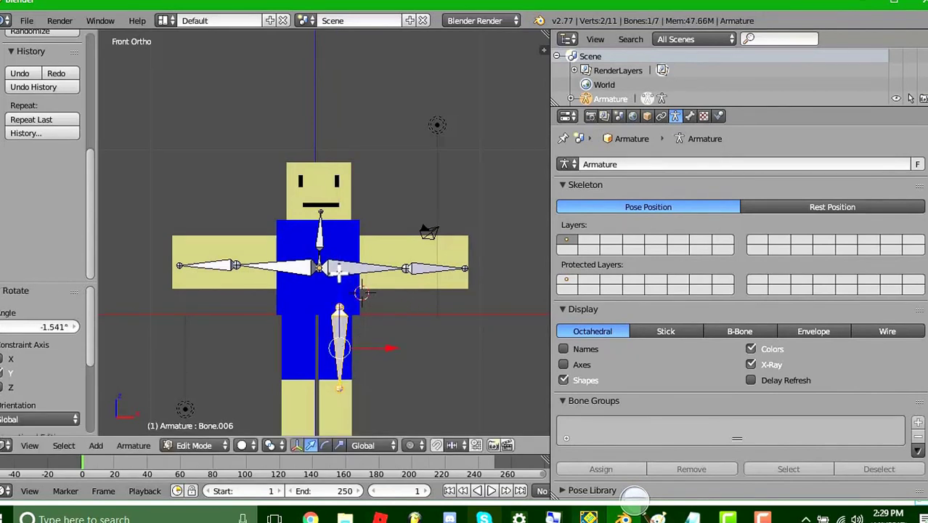
Extrude a lower-leg bone about 3.42 units down from the tip of the positive-X upper leg bone
scroll(346, 327, down, 3)
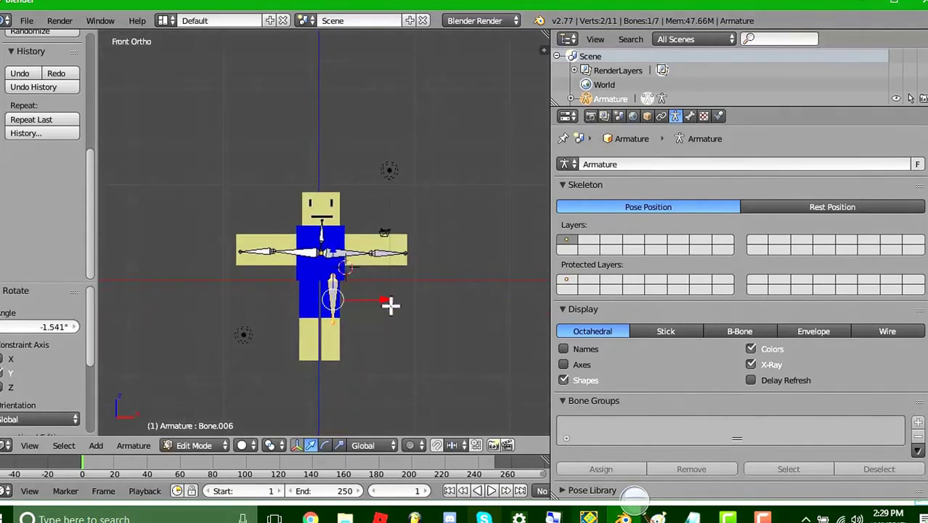
right_click(335, 319)
key(e)
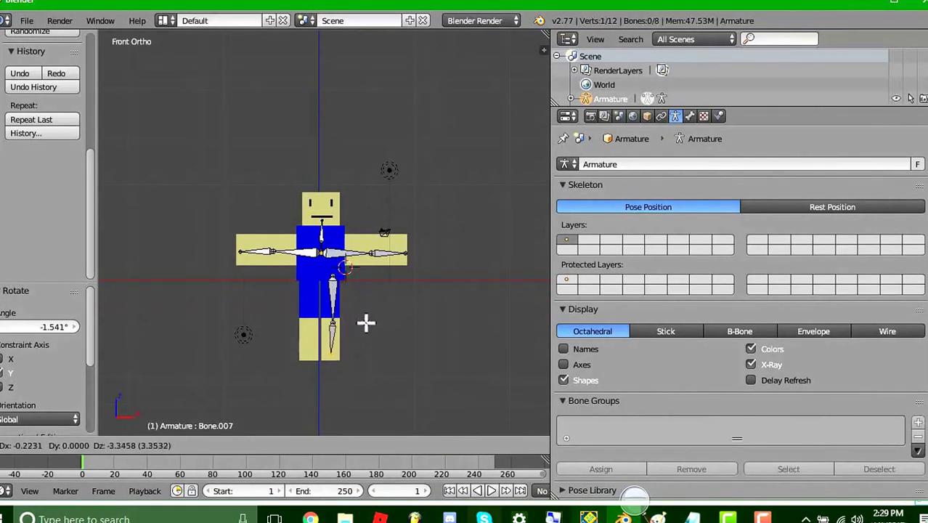
click(366, 322)
Duplicate both positive-X leg bones and move the copies about 2.53 units along negative X into the other leg
right_click(335, 290)
shift+right_click(334, 327)
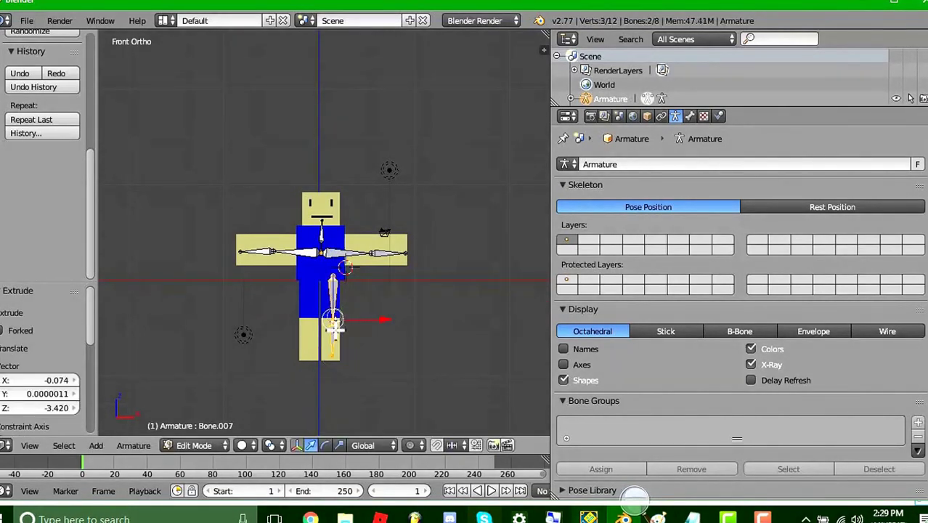
scroll(14, 81, up, 4)
scroll(13, 81, up, 3)
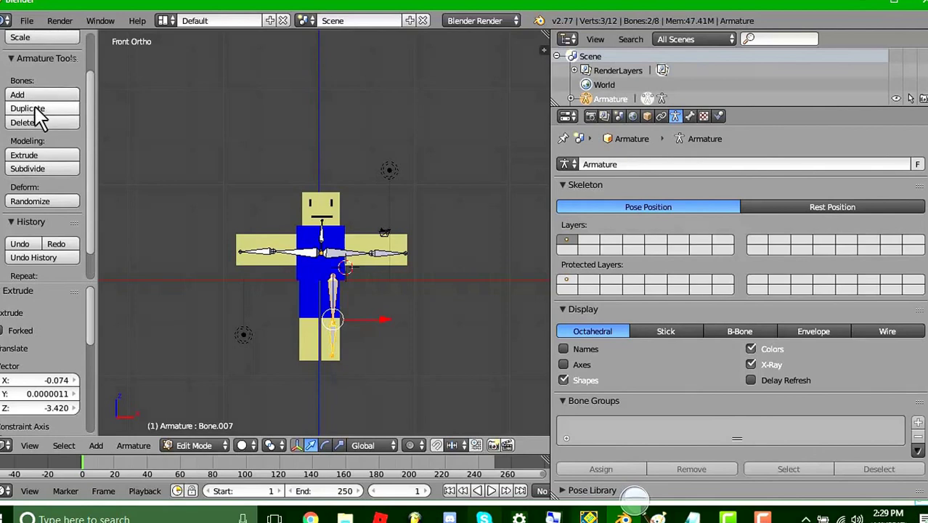
click(30, 109)
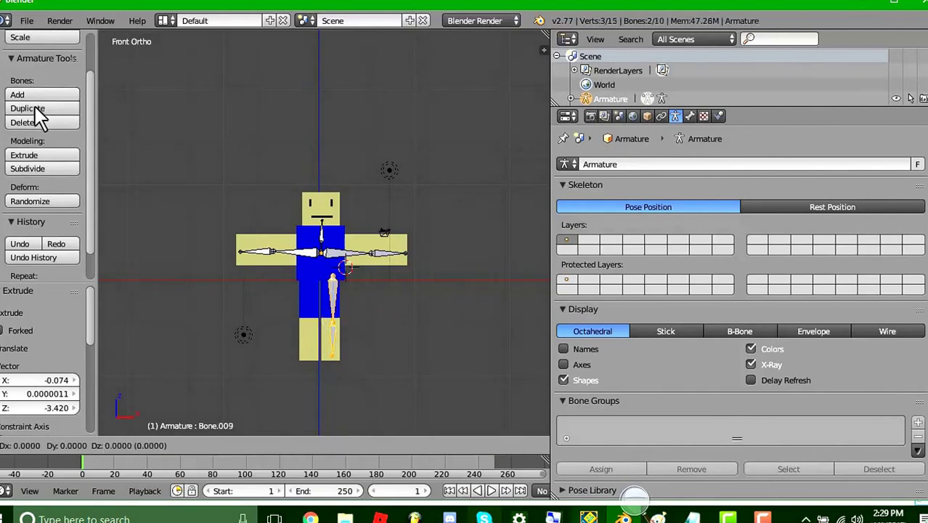
click(357, 325)
Rename the short first bone in the middle of the torso as Chest in its bone properties
scroll(355, 305, up, 5)
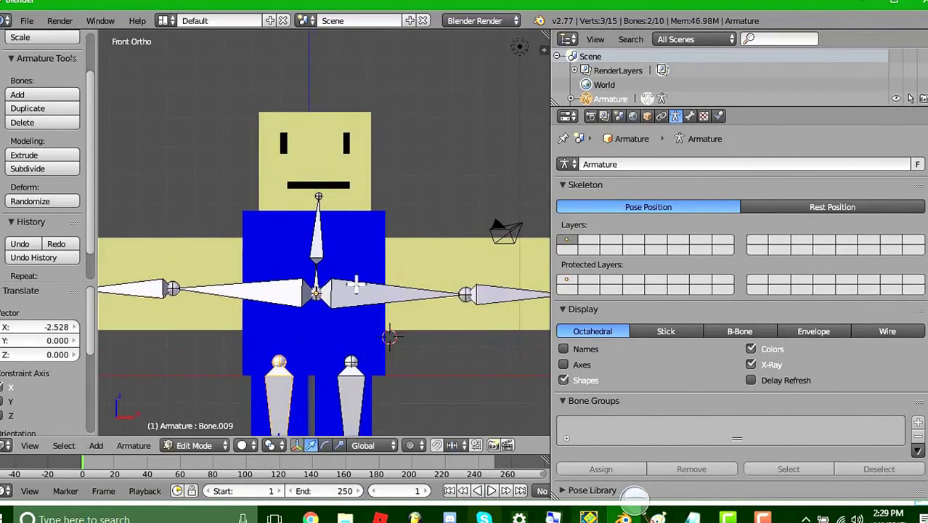
scroll(356, 283, down, 1)
right_click(466, 285)
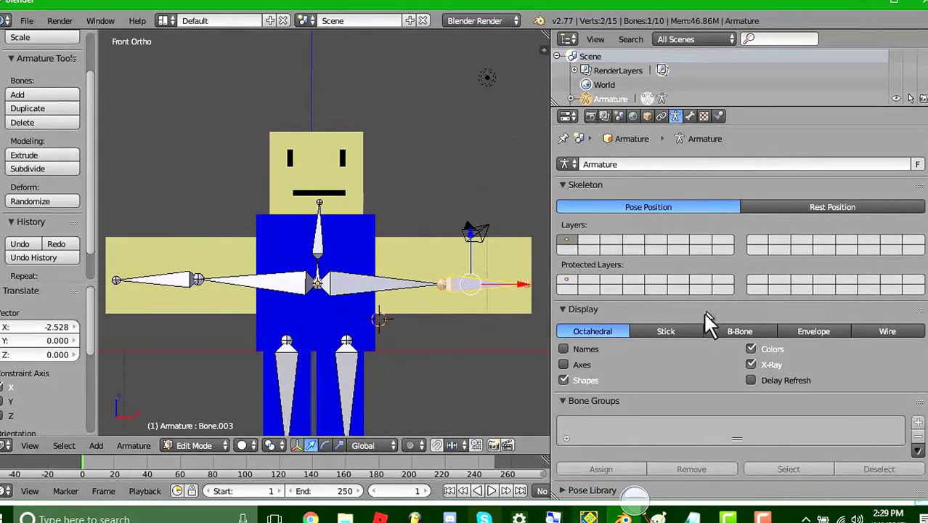
scroll(692, 265, down, 4)
scroll(692, 265, up, 4)
click(689, 116)
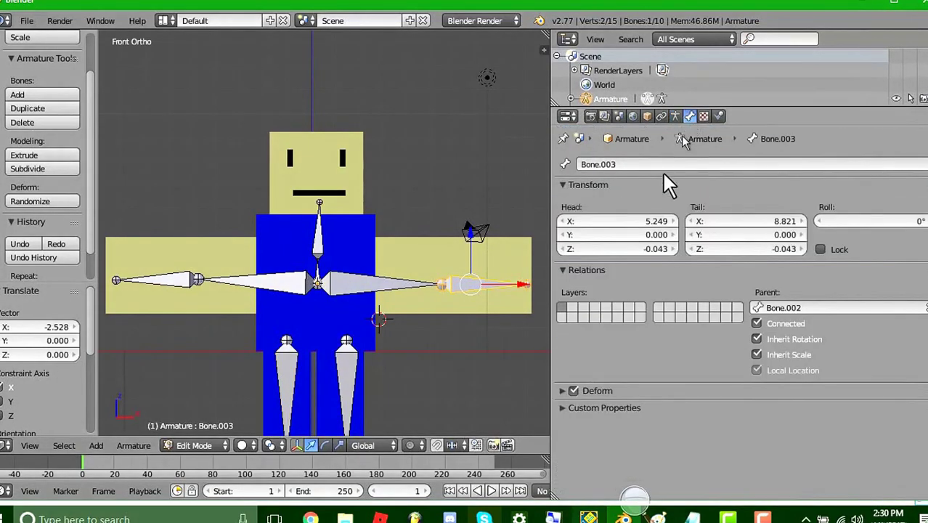
right_click(318, 270)
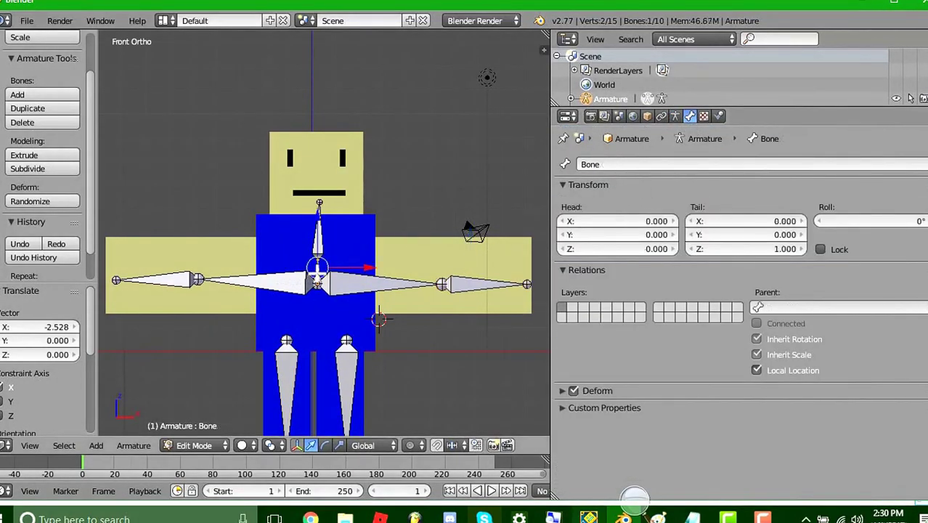
click(613, 163)
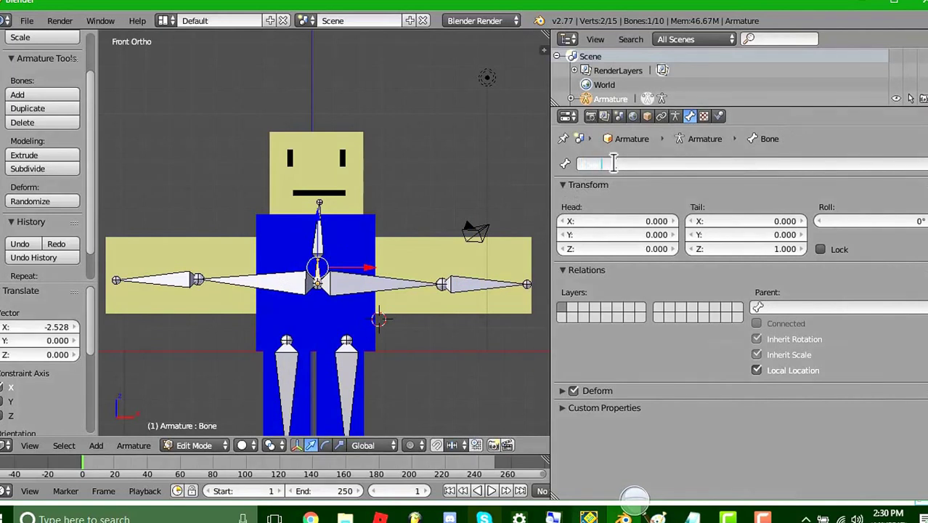
text(Chest)
key(Return)
Rename the inner bone of the positive-X arm as RightArm
right_click(392, 285)
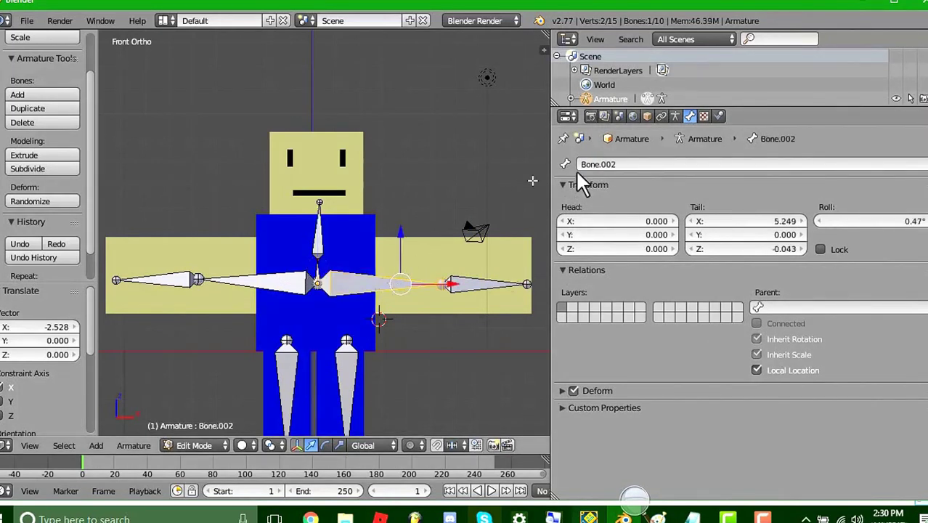
click(638, 165)
key(BackSpace)
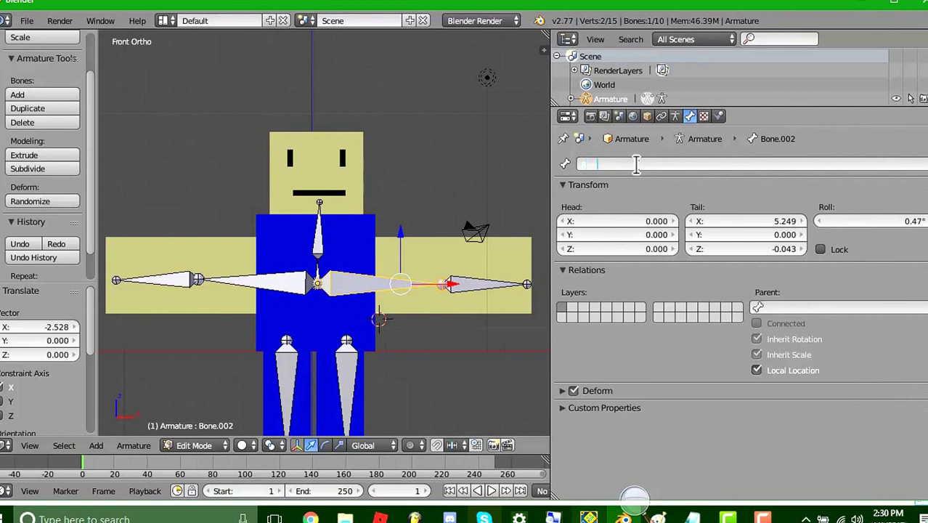
text(RightArm)
key(Return)
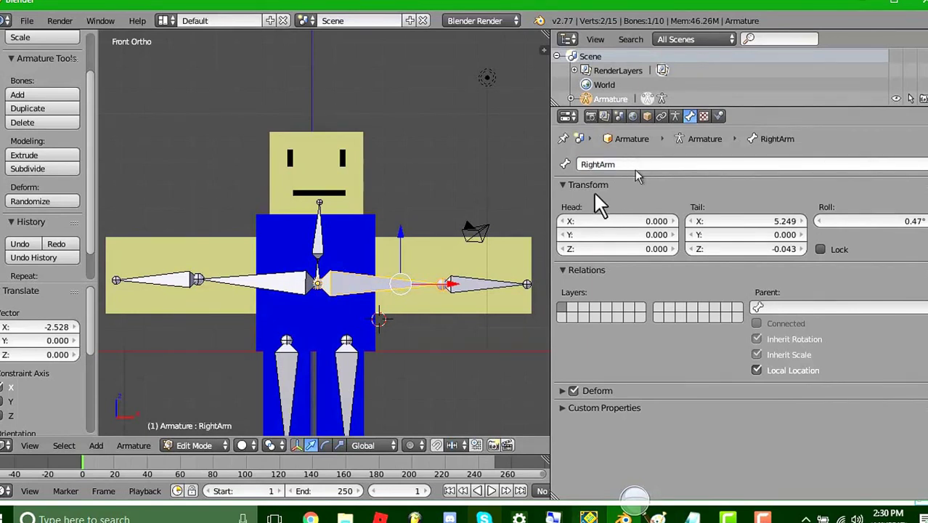
Rename the outer bone of the positive-X arm as RightJoint
right_click(471, 285)
click(649, 165)
key(BackSpace)
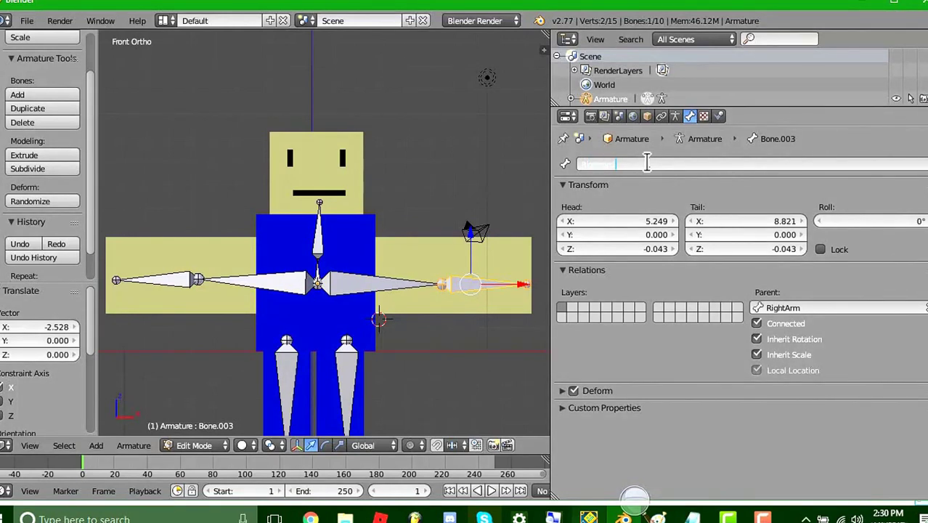
text(RightJoint)
key(Return)
Rename the outer bone of the negative-X arm as LeftJoint
right_click(156, 280)
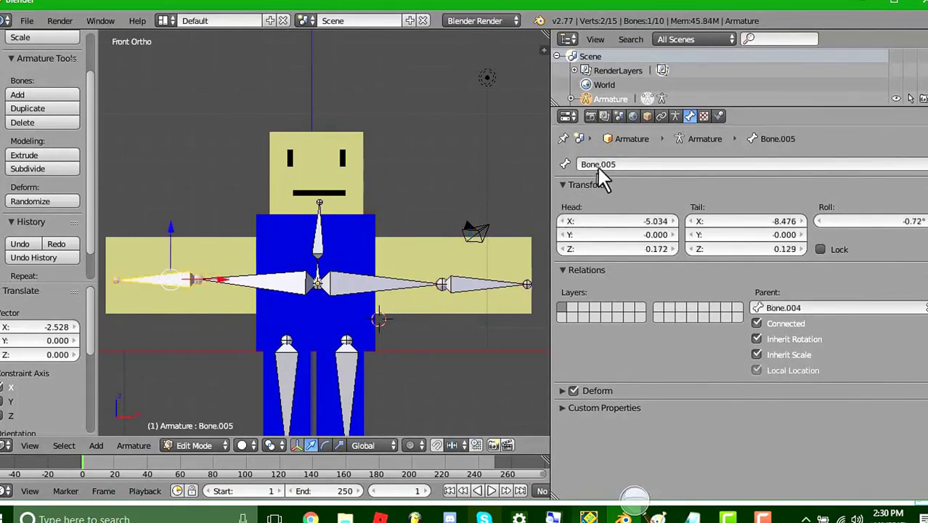
key(BackSpace)
text(LeftJoint)
key(Return)
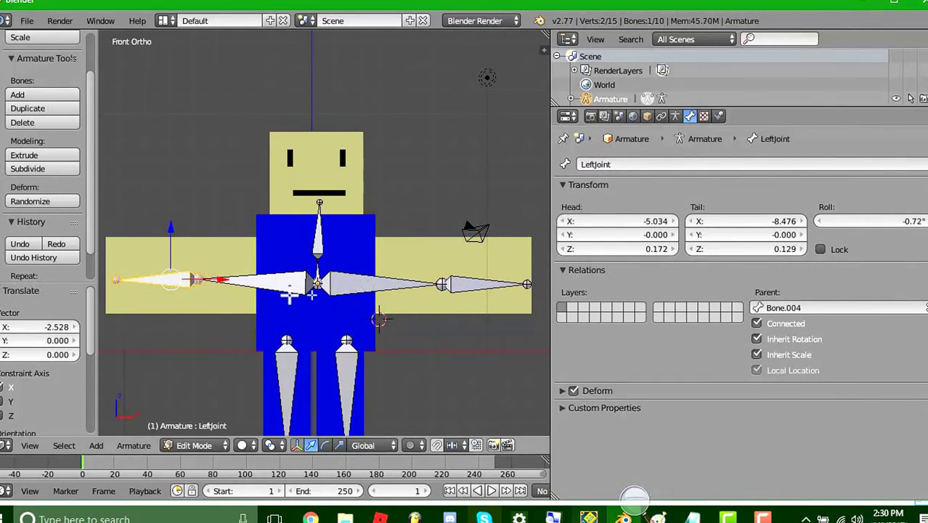
Rename the inner bone of the negative-X arm as LeftArm
right_click(279, 285)
double_click(663, 169)
key(BackSpace)
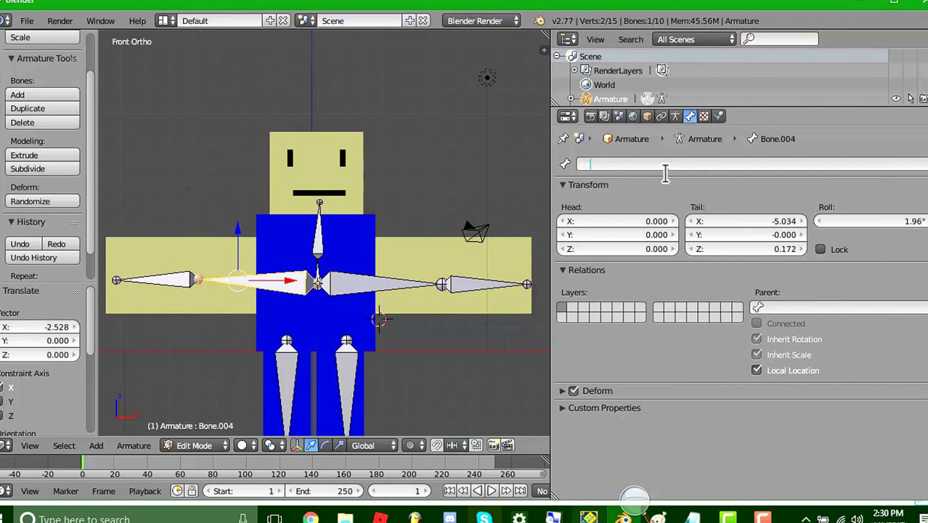
text(LeftArm)
key(Return)
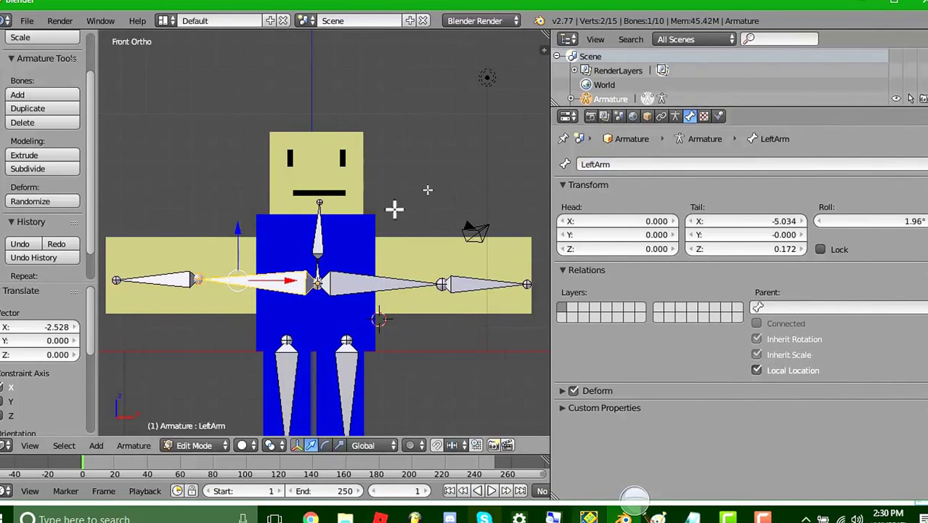
Rename the bone running from the chest bone up to the head as Neck
right_click(320, 221)
double_click(596, 164)
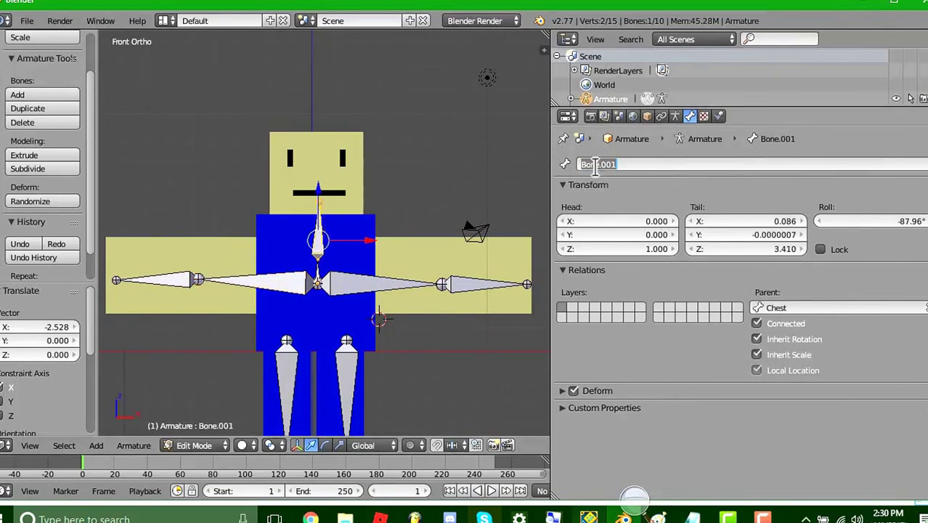
key(BackSpace)
key(Return)
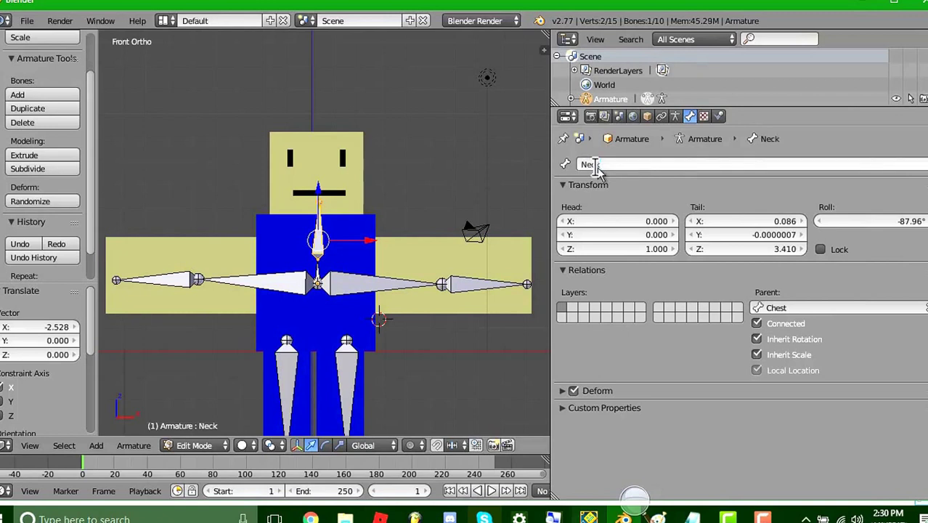
Rename the upper bone of the positive-X leg as RightLeg
right_click(339, 371)
scroll(364, 342, down, 2)
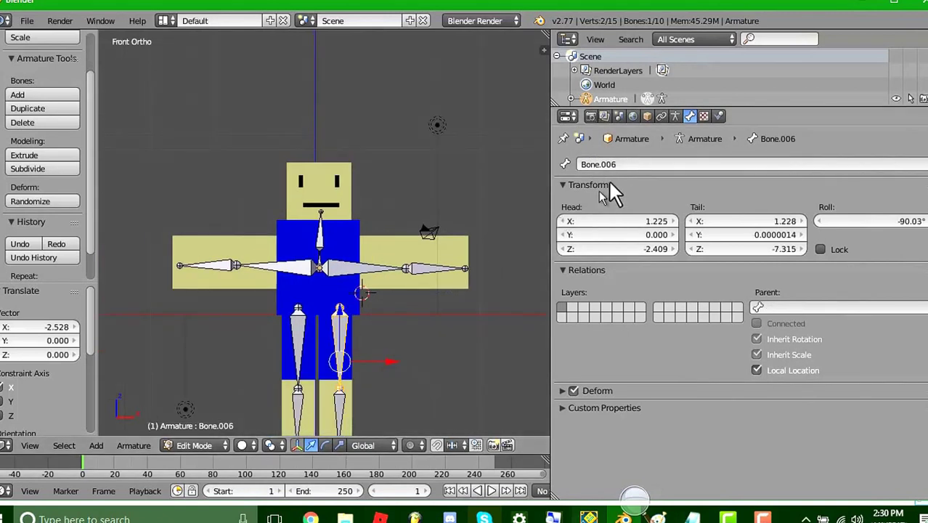
double_click(626, 166)
key(BackSpace)
text(RightLeg)
key(Return)
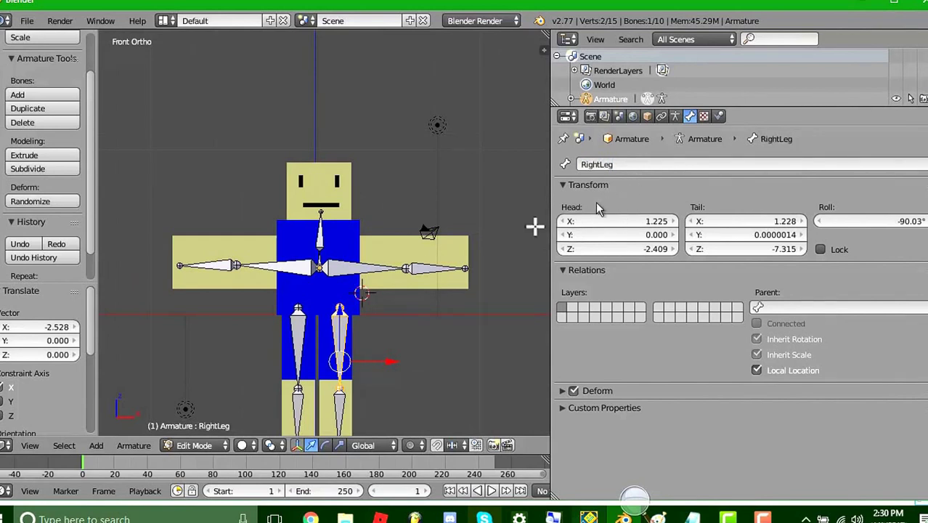
Rename the lower bone of the positive-X leg as RightKnee
right_click(341, 409)
double_click(617, 166)
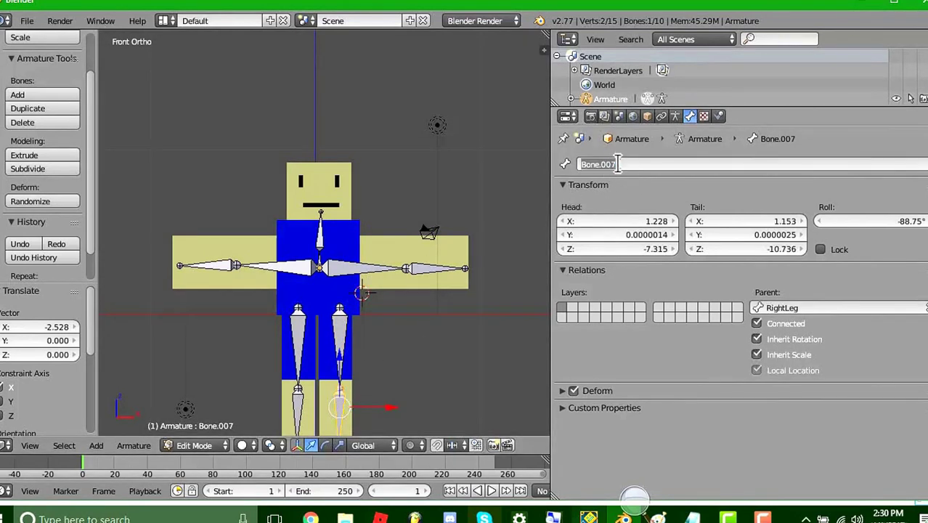
key(BackSpace)
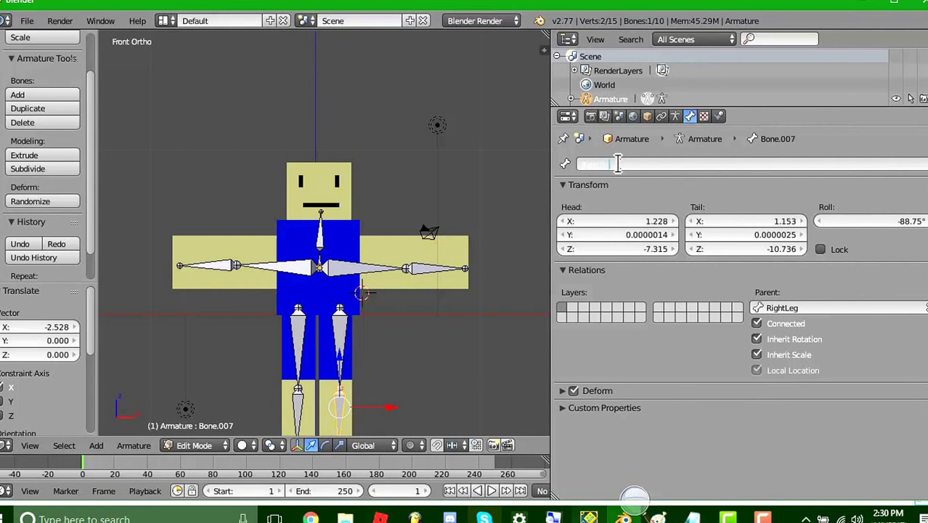
text(RightKnee)
key(Return)
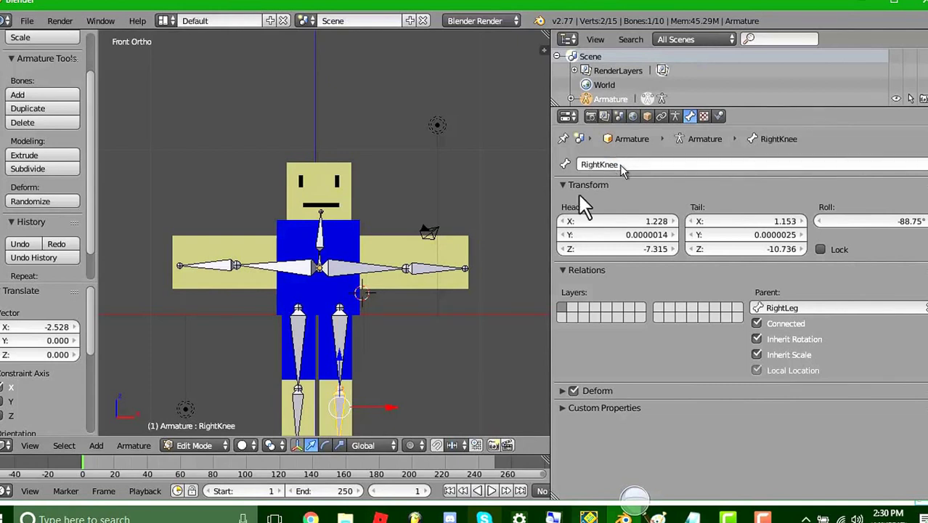
Rename the upper bone of the negative-X leg as LeftLeg
right_click(294, 326)
double_click(617, 164)
key(BackSpace)
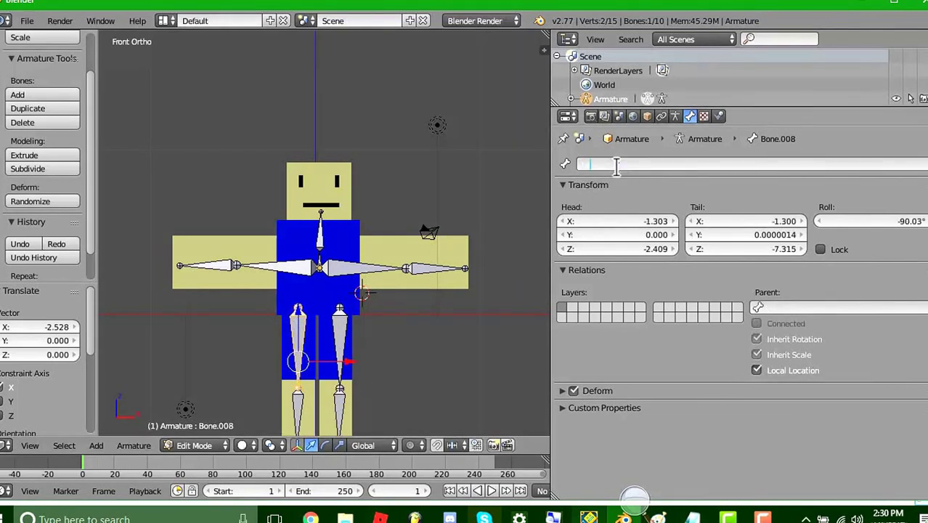
text(LeftLeg)
key(Return)
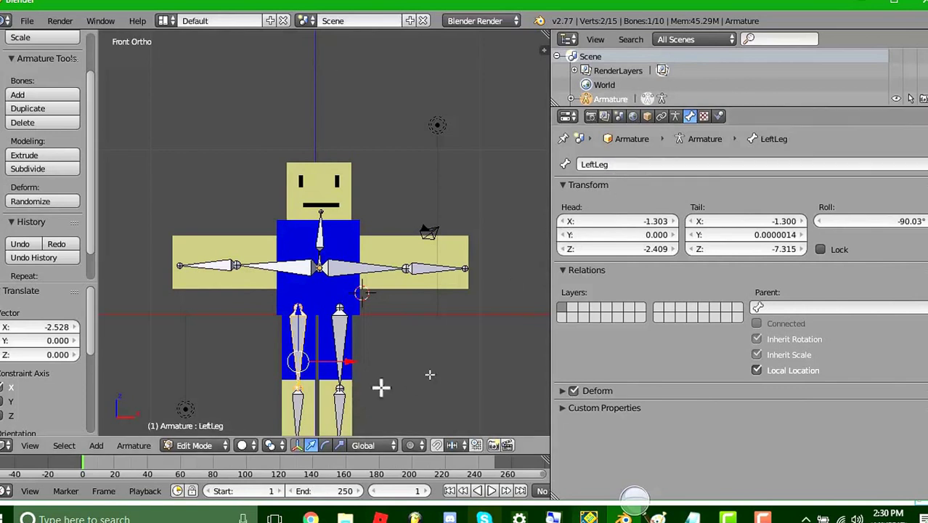
Rename the lower bone of the negative-X leg as LeftKnee
right_click(304, 394)
double_click(595, 165)
key(BackSpace)
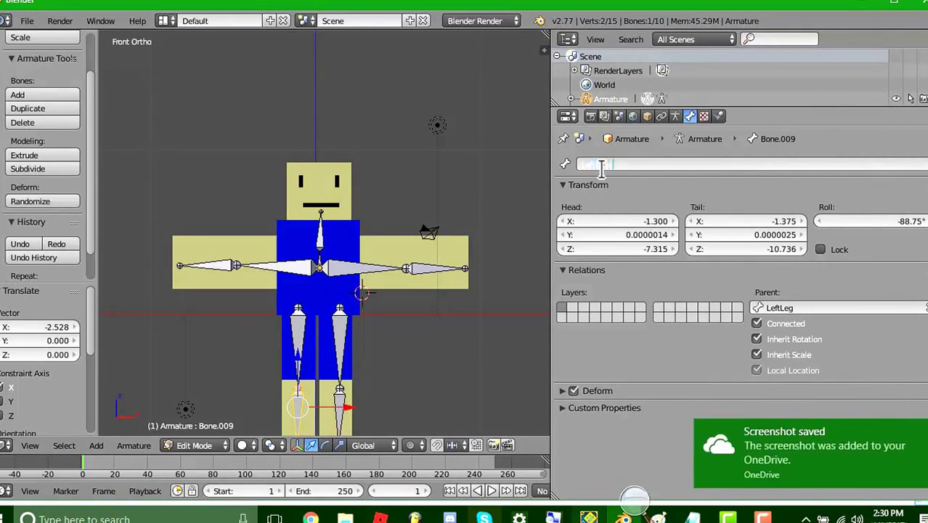
text(LeftKnee)
key(Return)
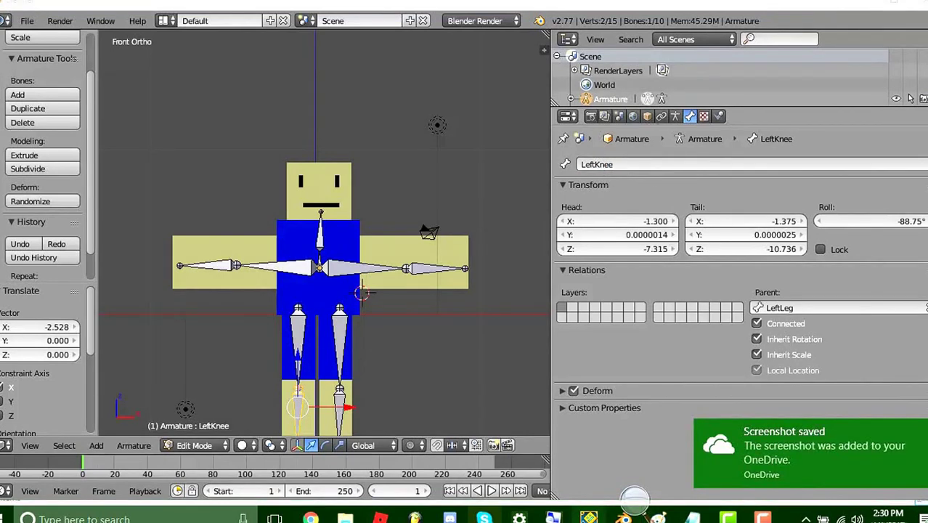
scroll(354, 227, down, 6)
scroll(354, 227, up, 9)
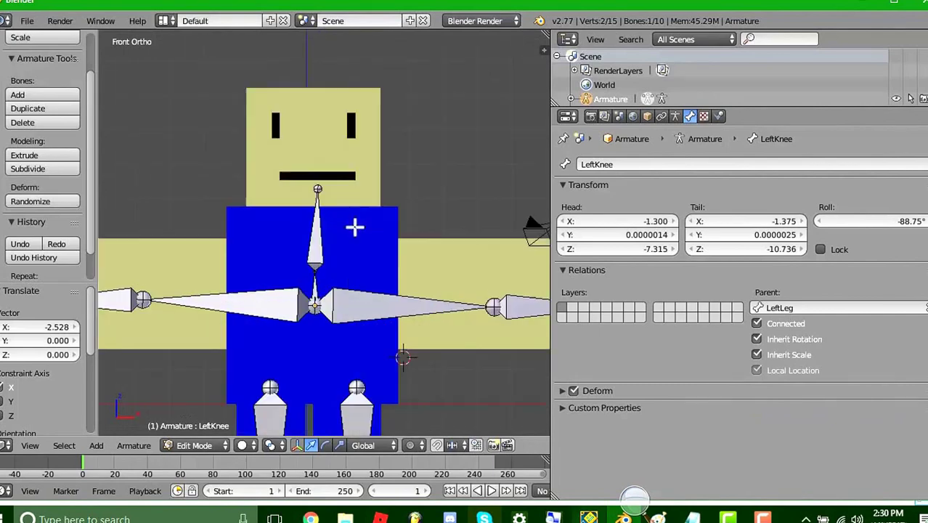
scroll(354, 227, down, 6)
scroll(354, 227, up, 6)
scroll(354, 227, down, 6)
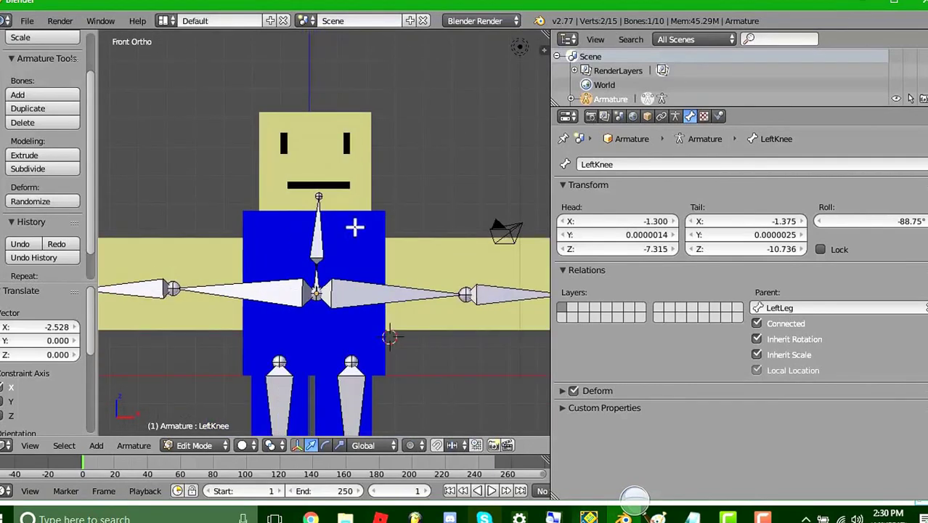
scroll(355, 227, up, 5)
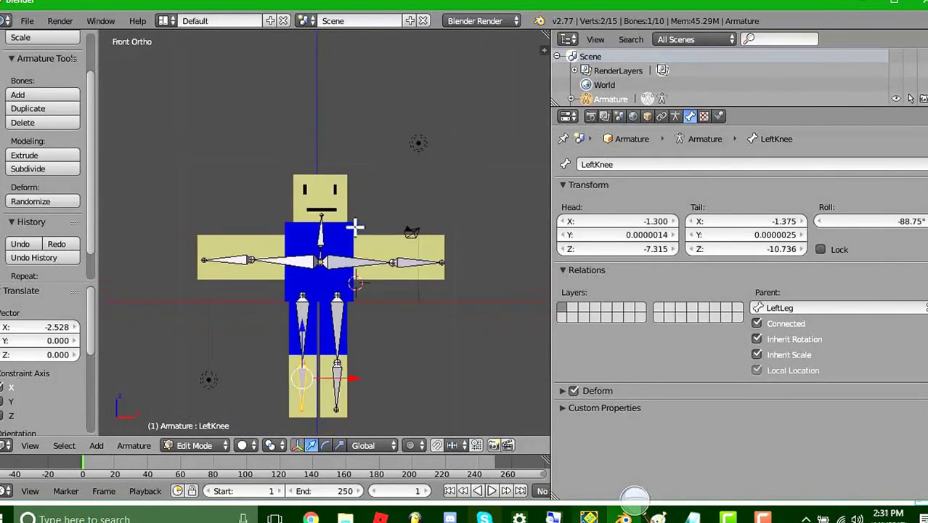
scroll(355, 227, down, 1)
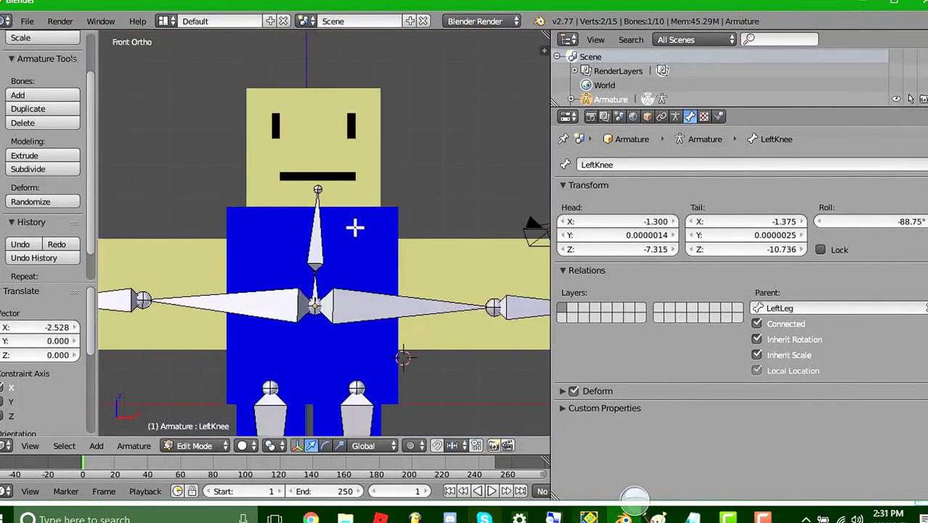
Switch the armature from Edit Mode to Object Mode
scroll(354, 227, down, 4)
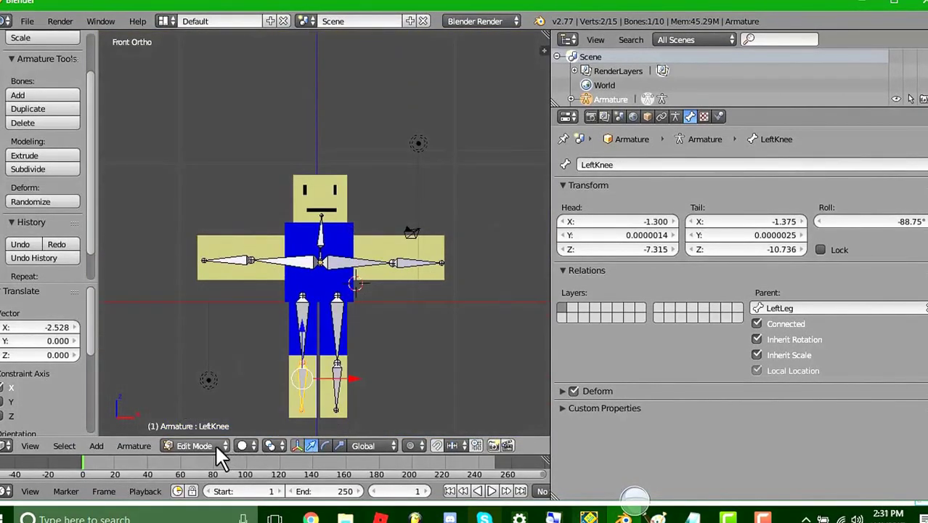
click(217, 446)
click(211, 428)
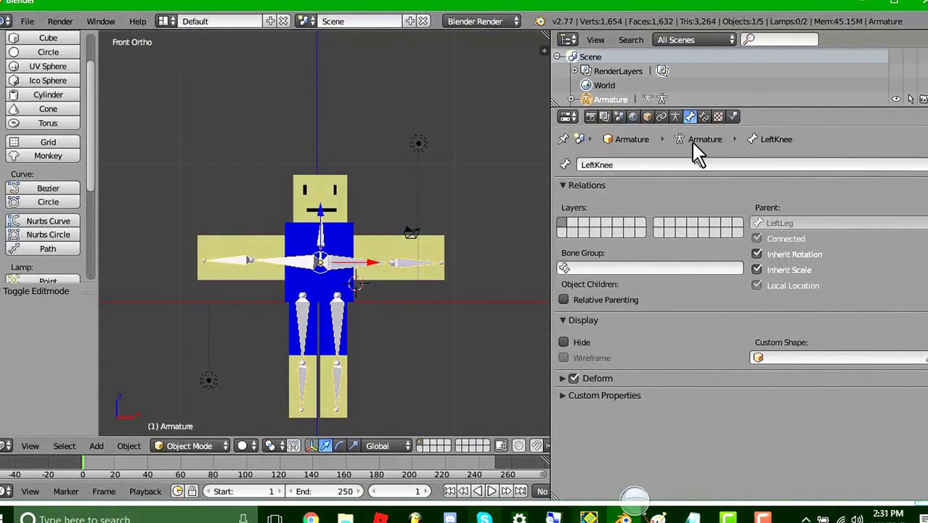
Turn the armature's X-Ray display off and back on
click(676, 117)
click(749, 363)
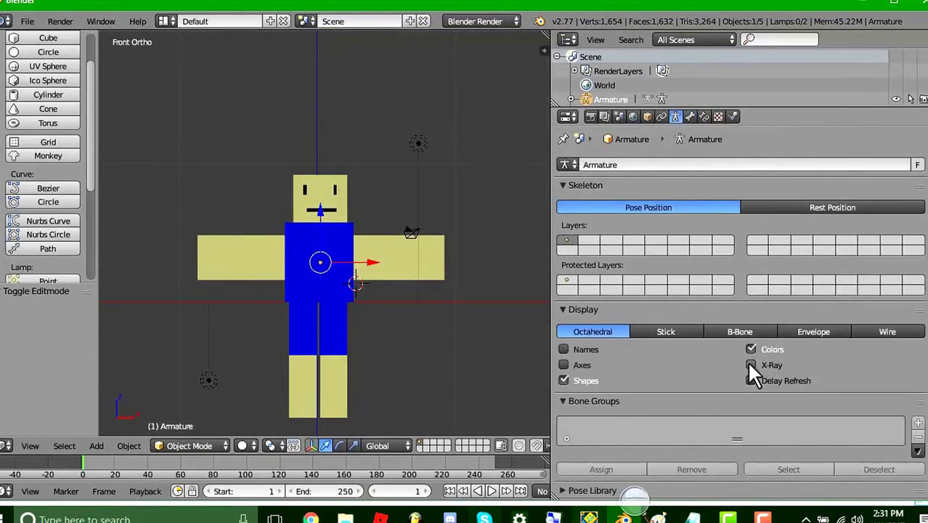
click(748, 362)
click(748, 362)
click(748, 362)
click(751, 366)
click(751, 366)
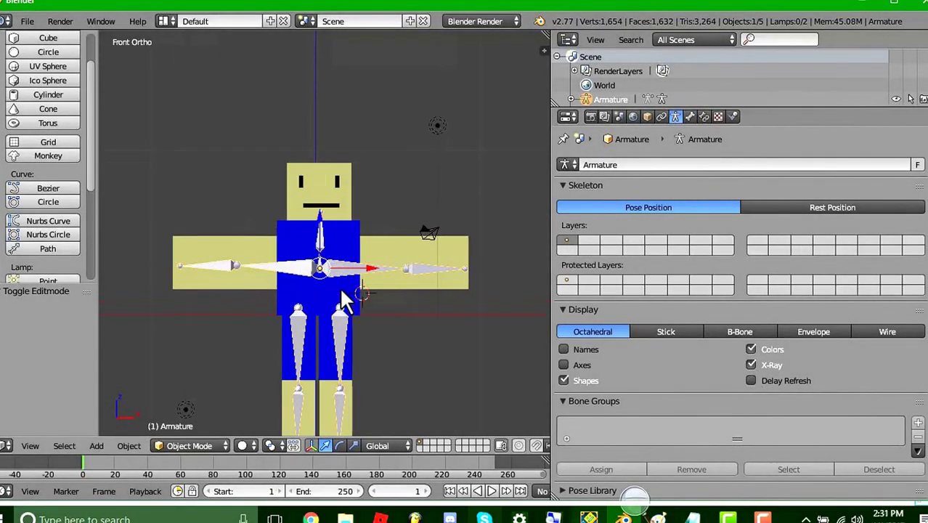
scroll(339, 286, up, 4)
scroll(341, 294, down, 2)
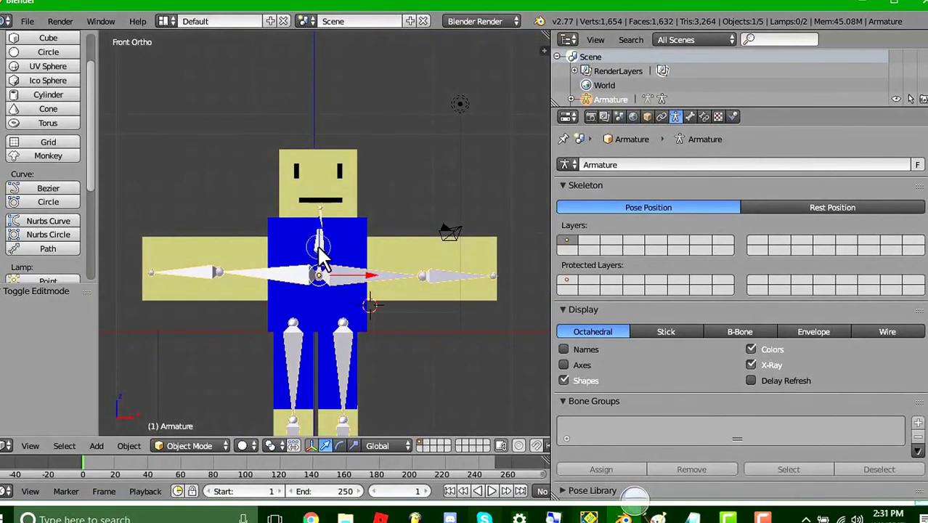
Circle-select the character mesh in addition to the armature and open the parenting options for them
key(c)
click(322, 258)
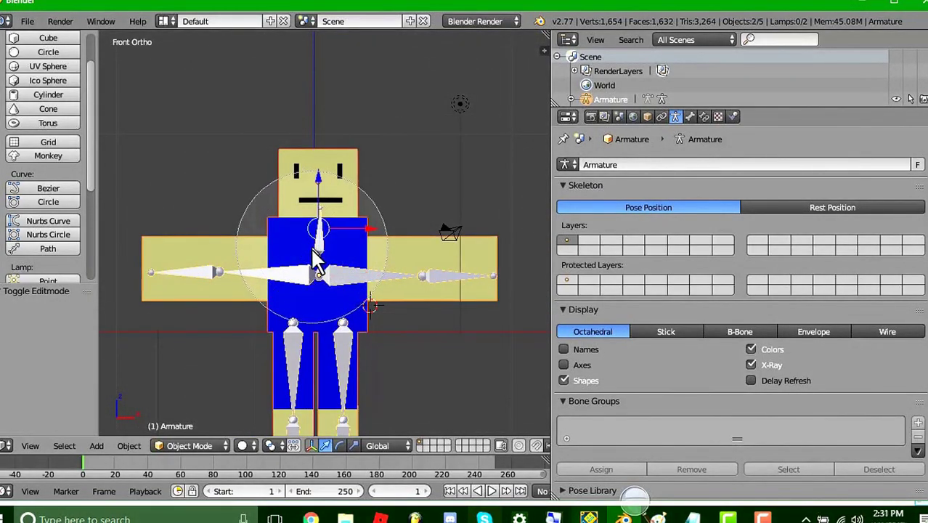
key(Escape)
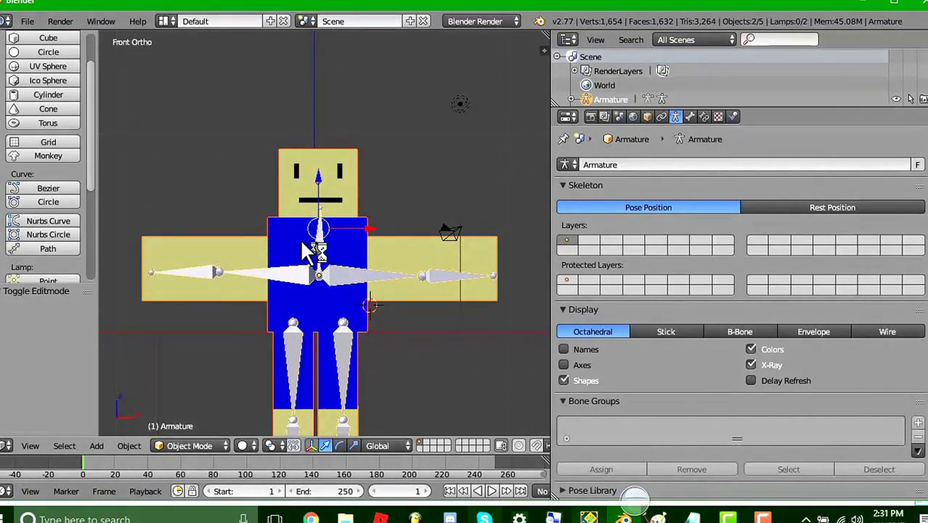
key(c)
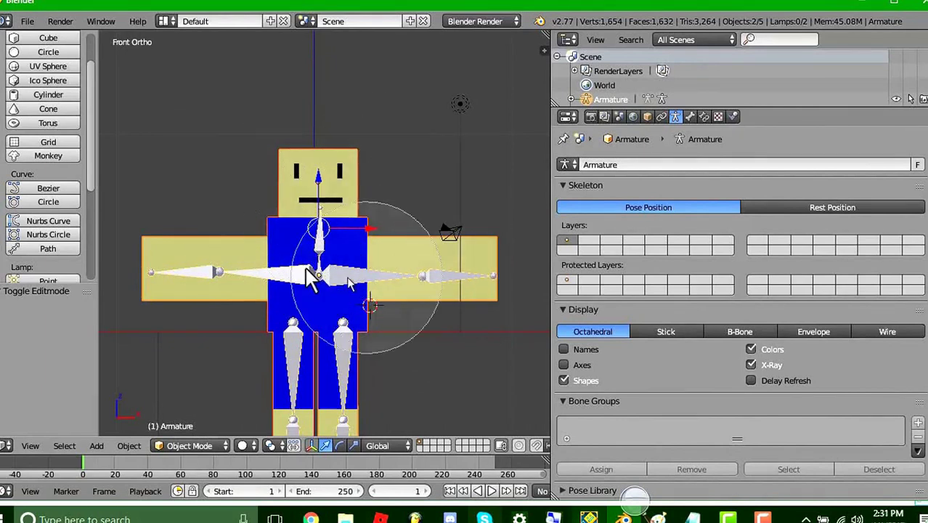
key(Escape)
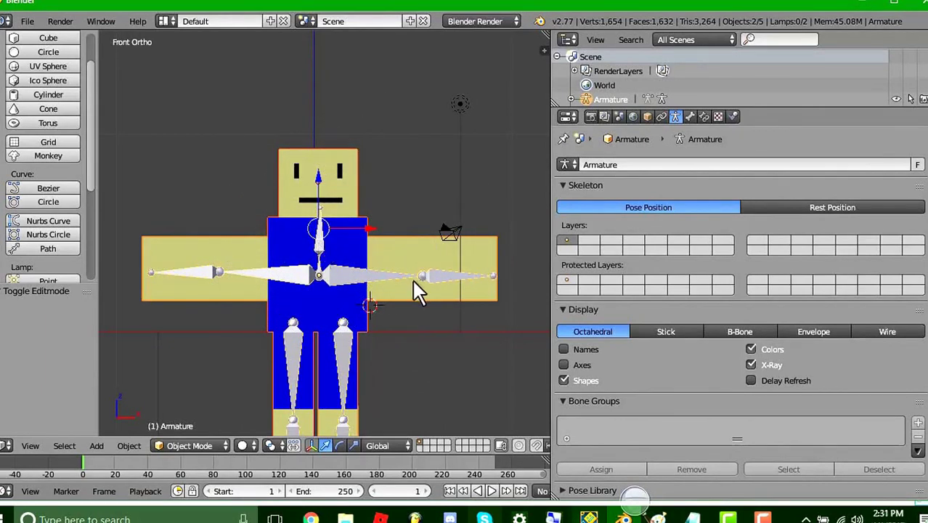
key(ctrl+p)
click(293, 286)
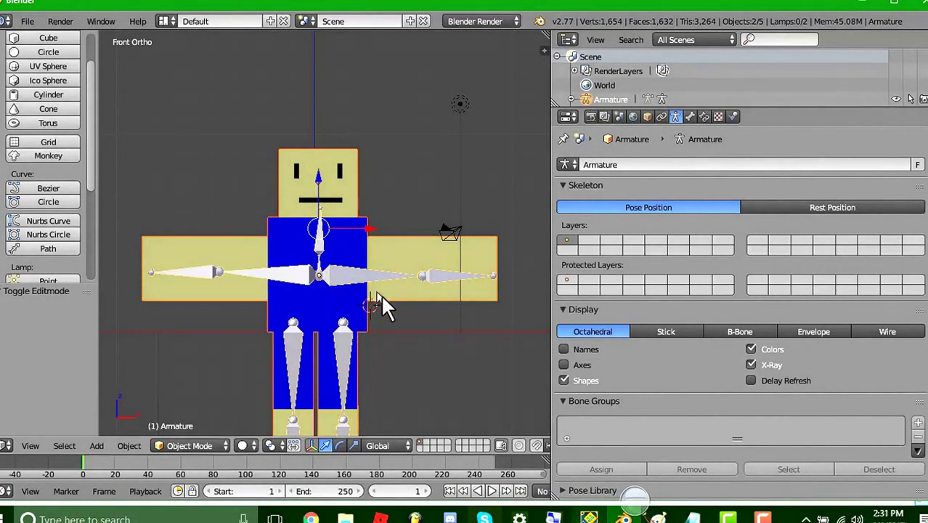
Switch the armature to Edit Mode and set Chest as the parent of the LeftArm bone
click(209, 444)
click(211, 412)
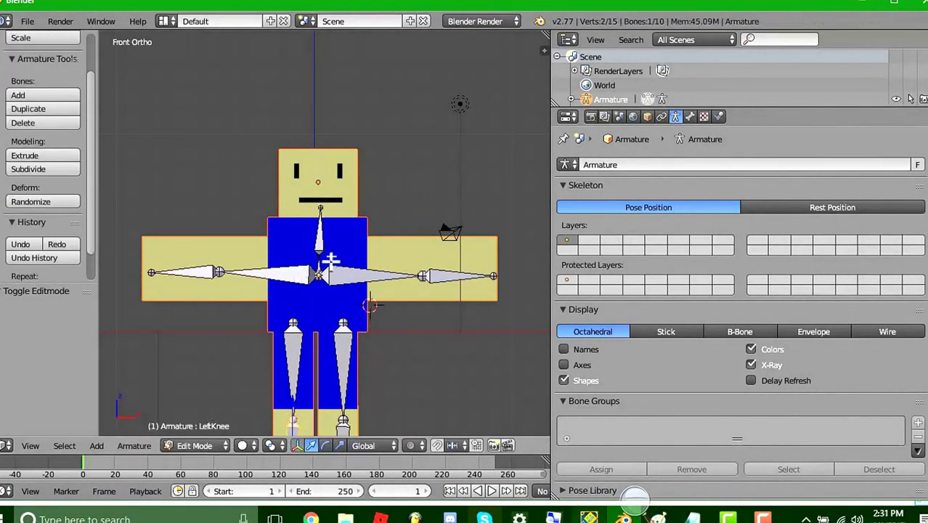
scroll(726, 305, down, 4)
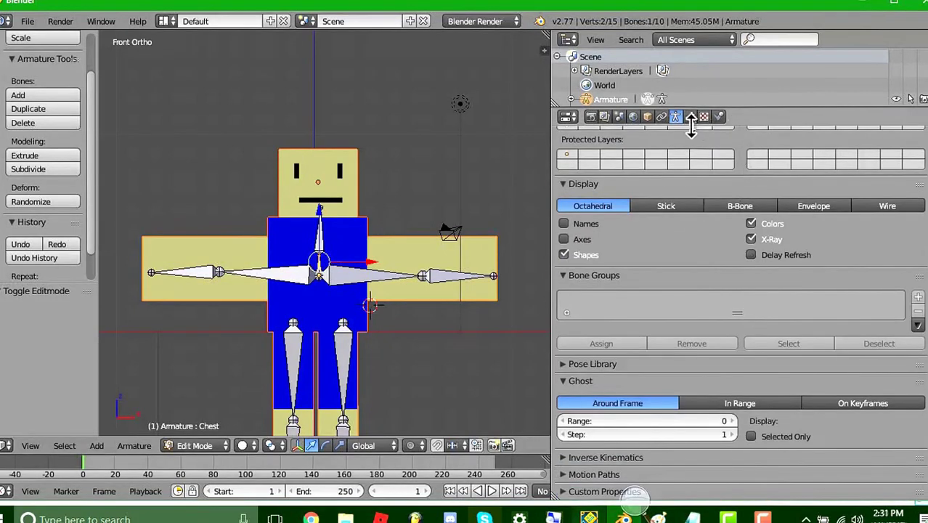
click(690, 117)
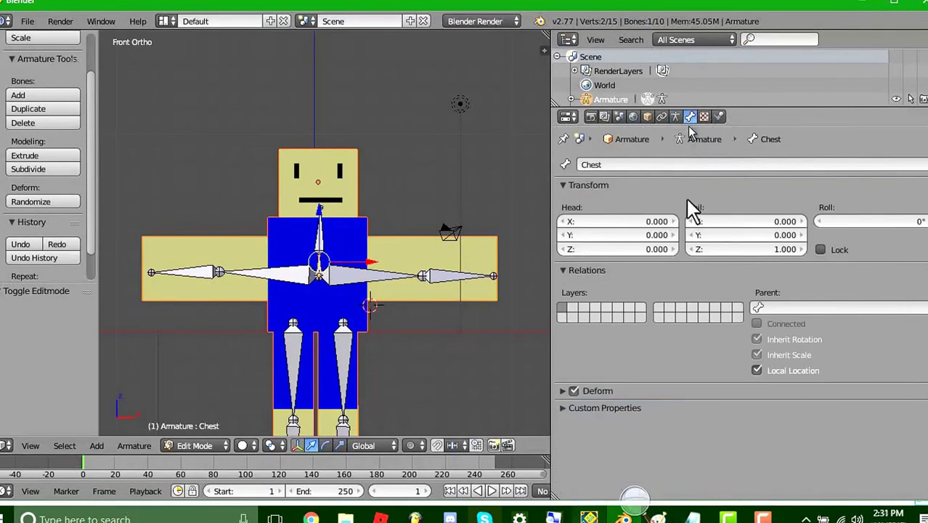
right_click(320, 228)
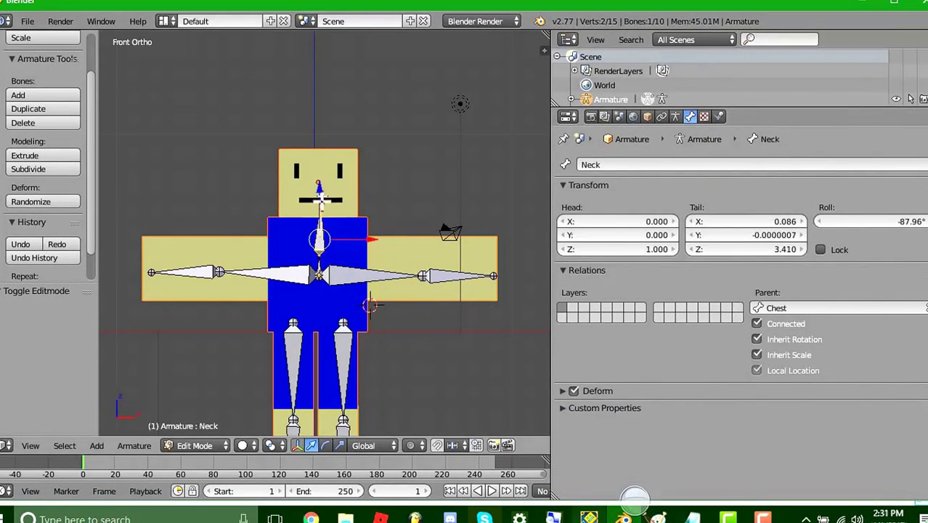
right_click(283, 273)
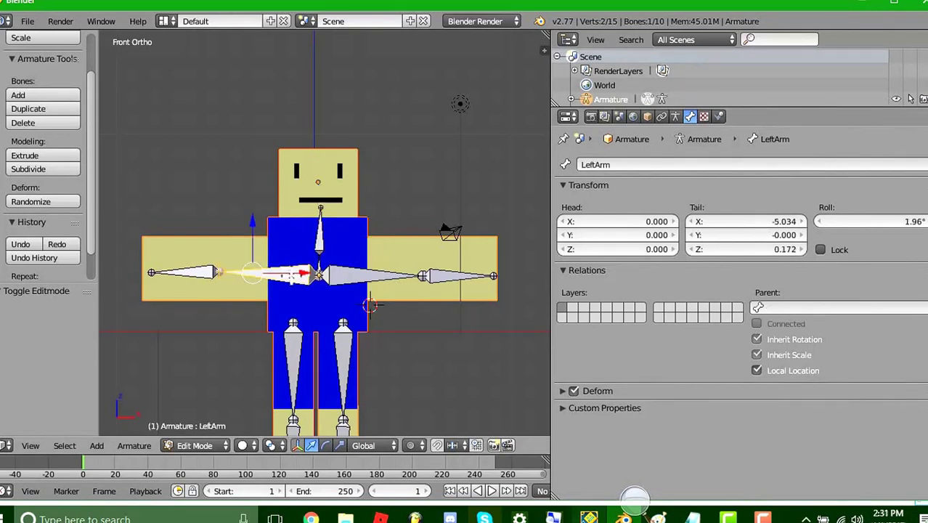
click(780, 308)
click(771, 327)
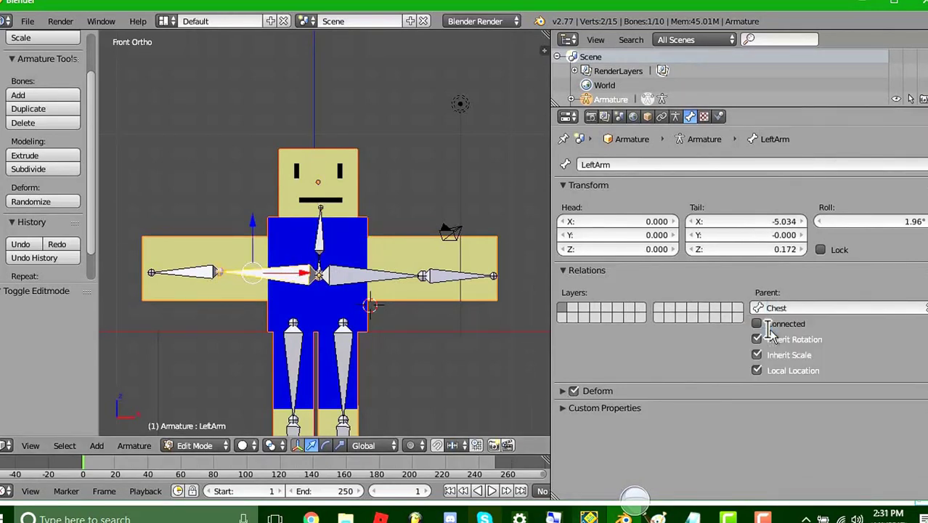
Set Chest as the parent of the RightArm bone
right_click(392, 276)
click(782, 306)
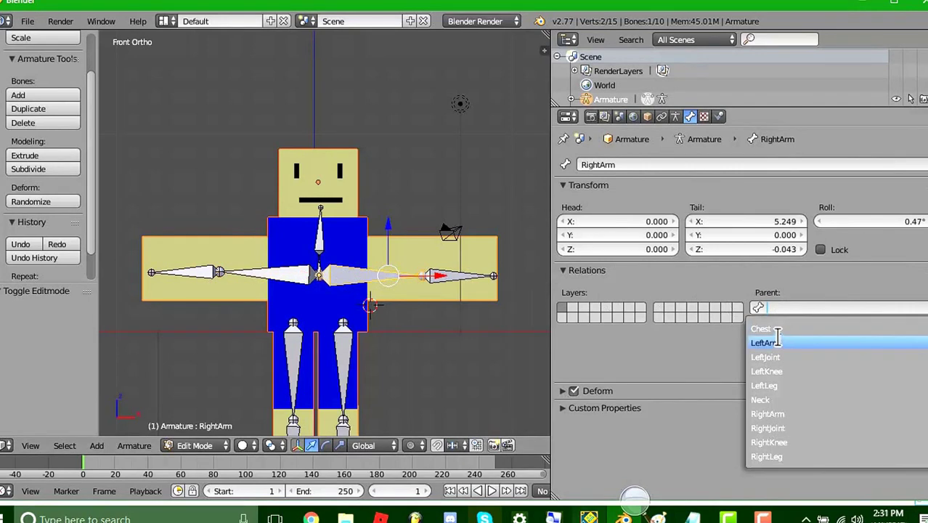
click(771, 329)
Check the parents of the two outer arm bones and set Chest as the parent of the LeftLeg bone
right_click(450, 276)
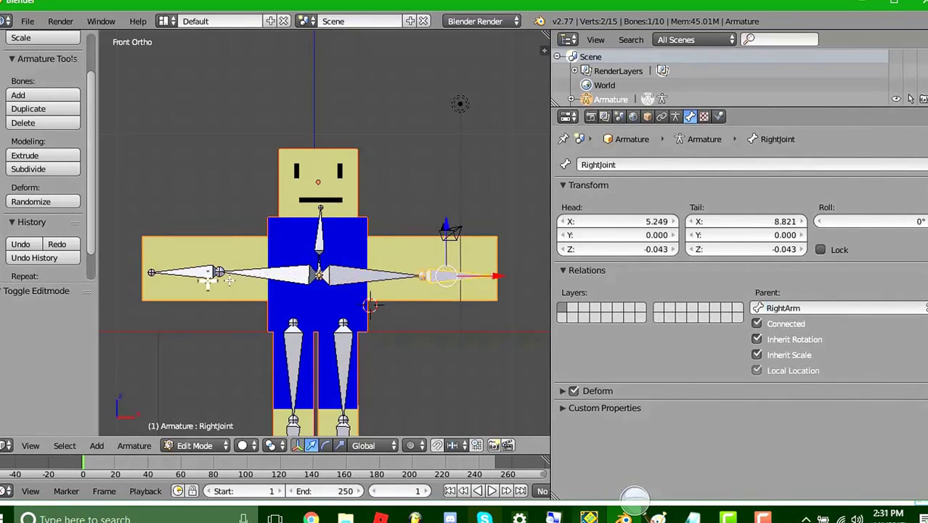
right_click(191, 276)
scroll(192, 277, down, 2)
right_click(302, 323)
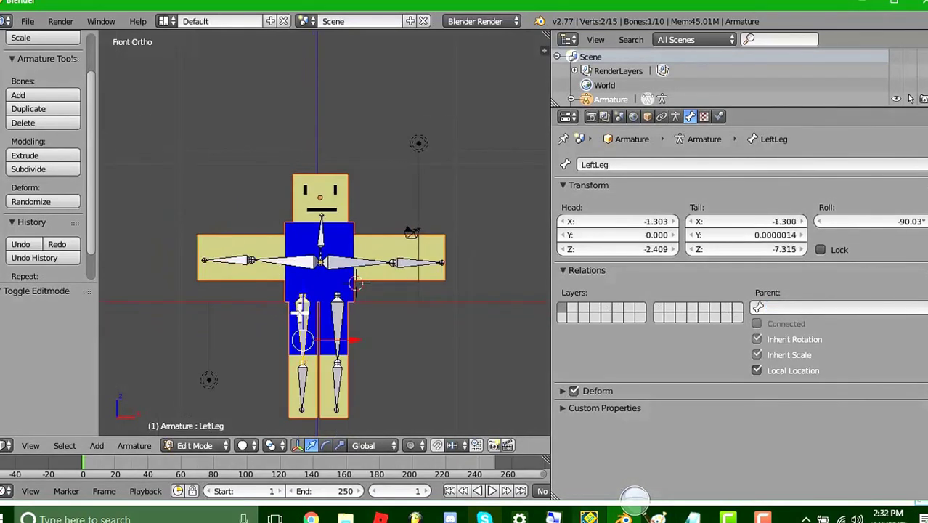
click(760, 311)
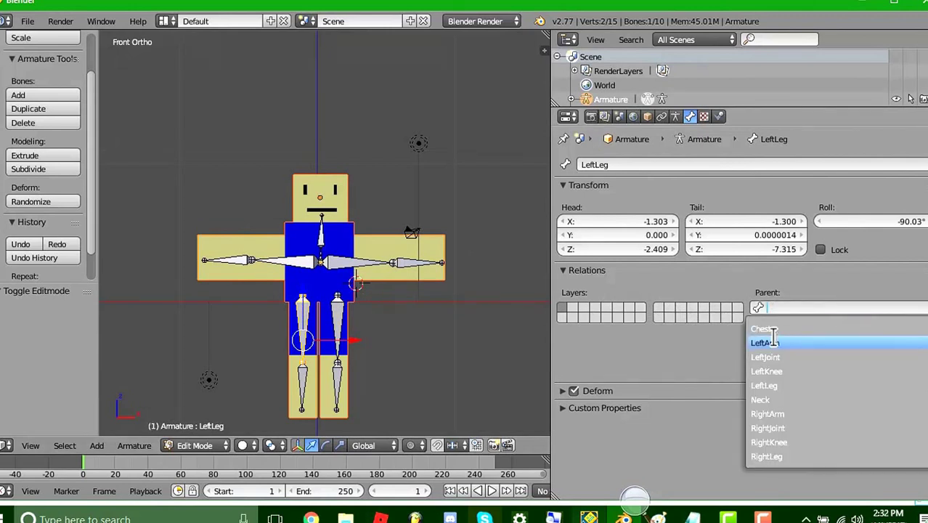
click(769, 330)
Set Chest as the parent of the RightLeg bone
right_click(336, 319)
click(760, 308)
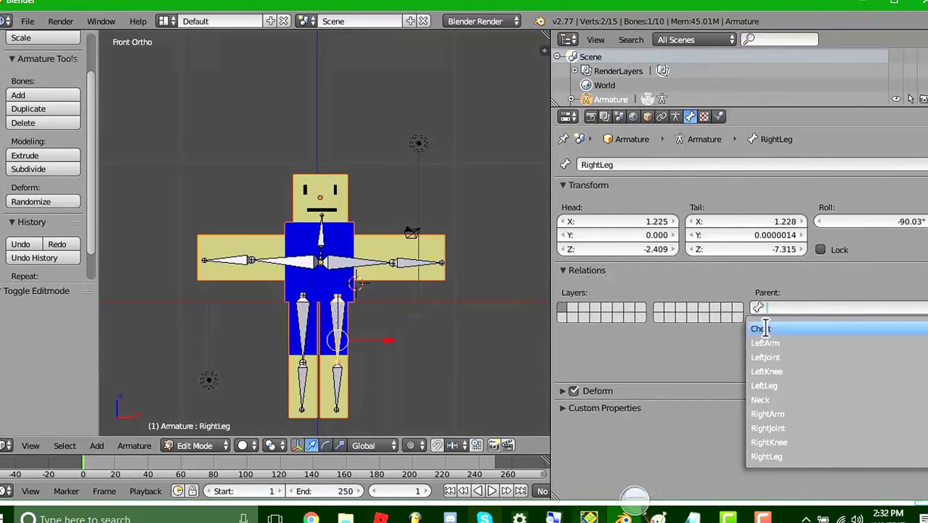
click(770, 330)
Check the parents of the RightKnee and LeftKnee bones and return the armature to Object Mode
right_click(337, 377)
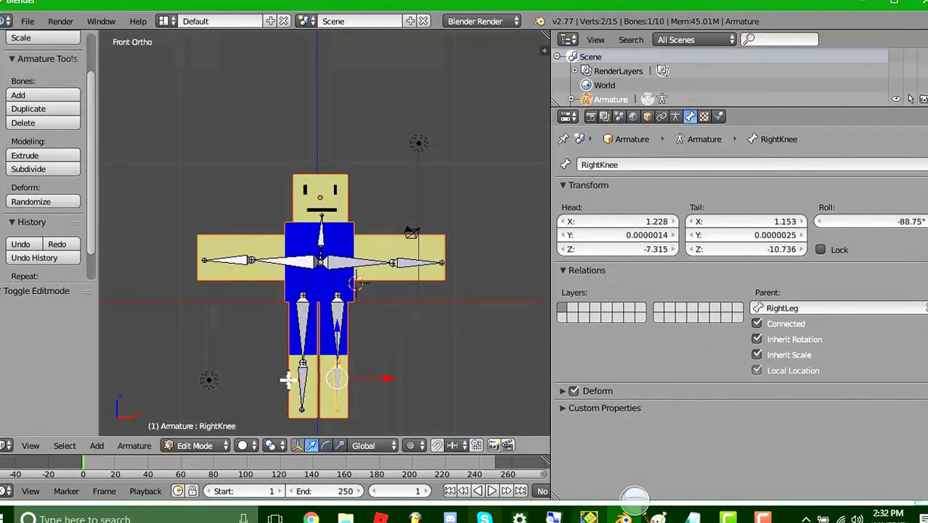
right_click(302, 378)
click(217, 445)
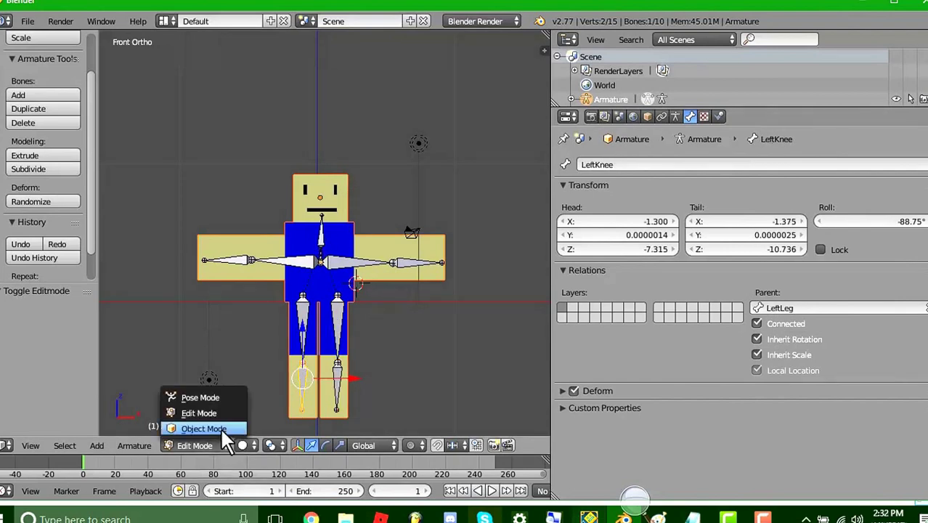
click(221, 428)
scroll(400, 229, up, 2)
scroll(400, 230, down, 2)
scroll(400, 230, up, 1)
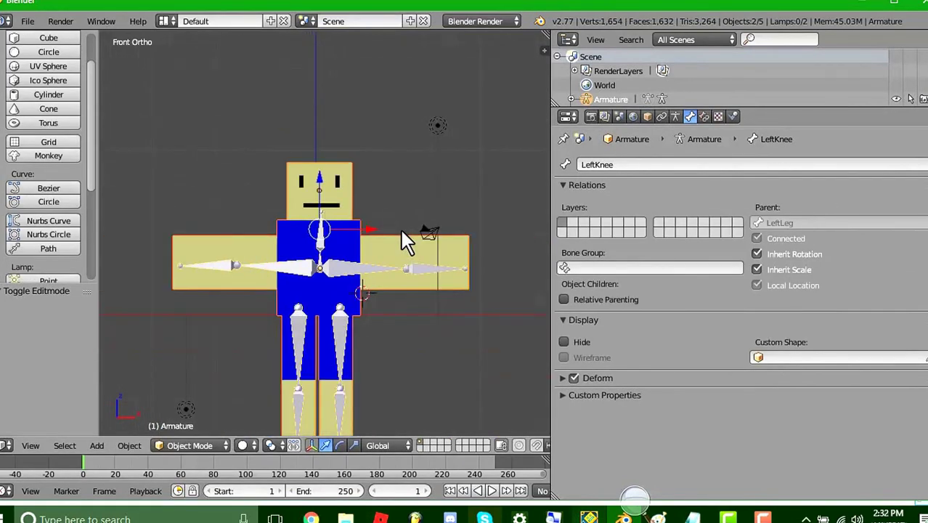
scroll(402, 233, up, 3)
scroll(401, 232, down, 4)
scroll(401, 232, up, 3)
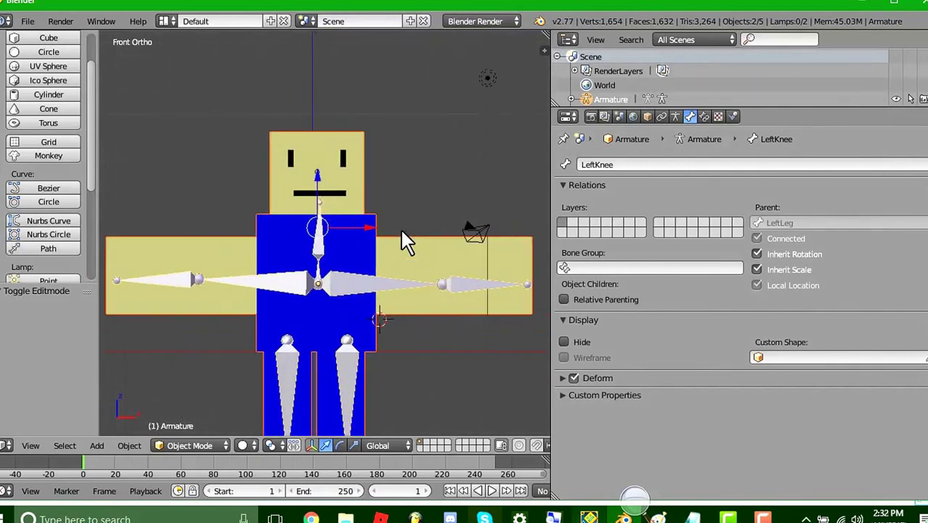
scroll(402, 232, down, 2)
scroll(401, 233, up, 3)
scroll(402, 232, down, 3)
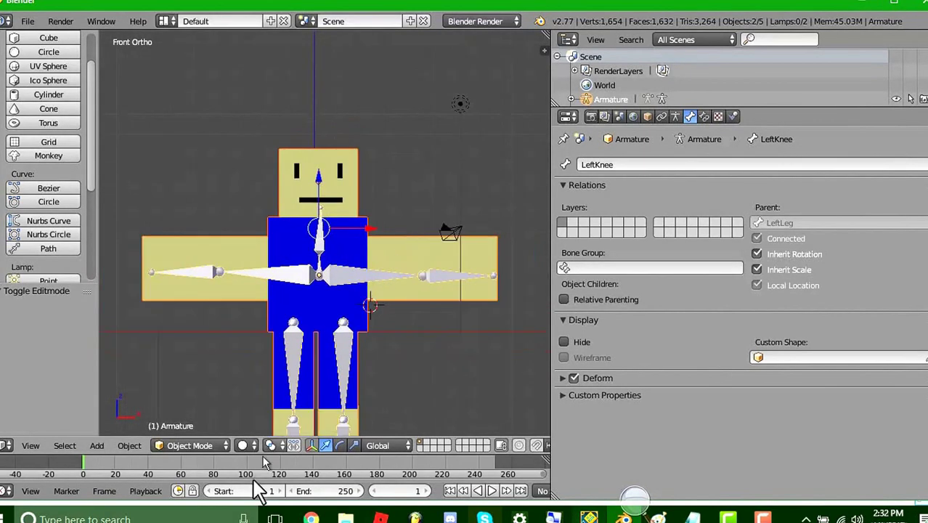
In Edit Mode, apply Disconnect Bone to the RightArm bone and try shifting it along the X axis
click(204, 446)
click(201, 411)
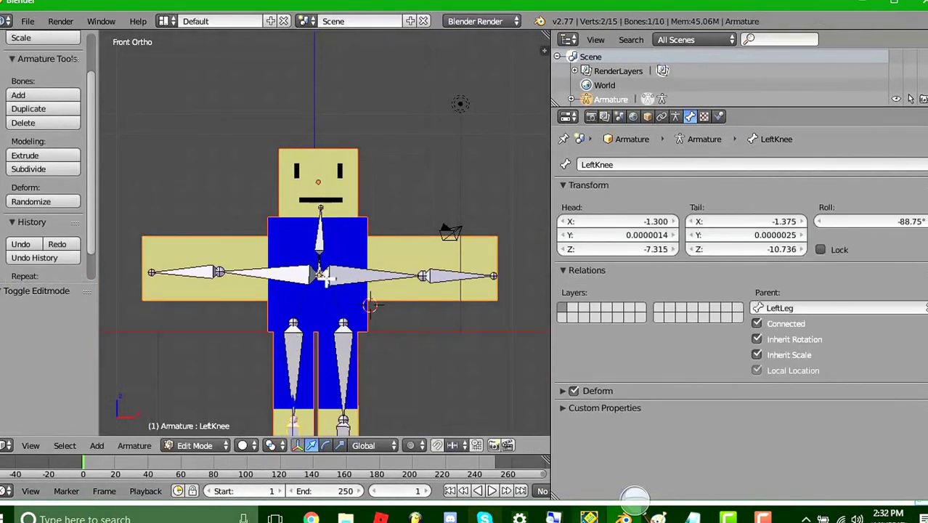
right_click(326, 276)
right_click(346, 271)
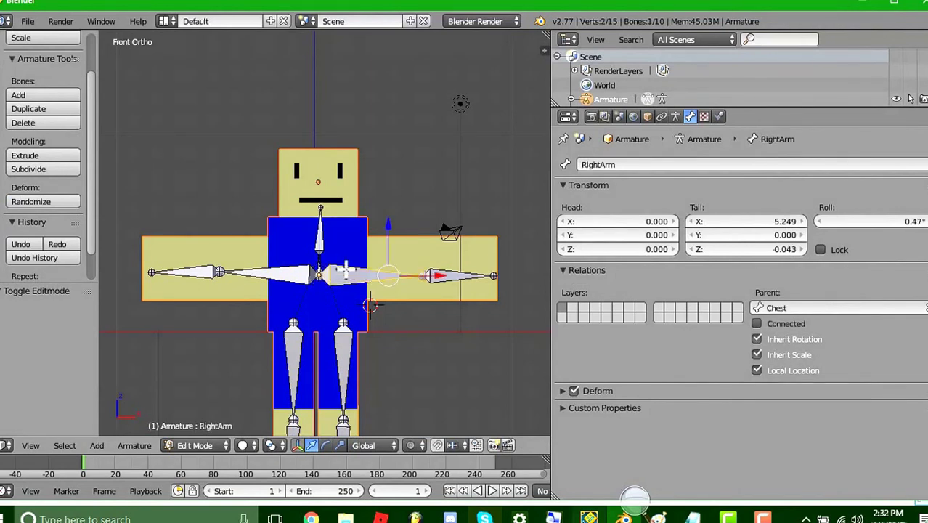
key(alt+p)
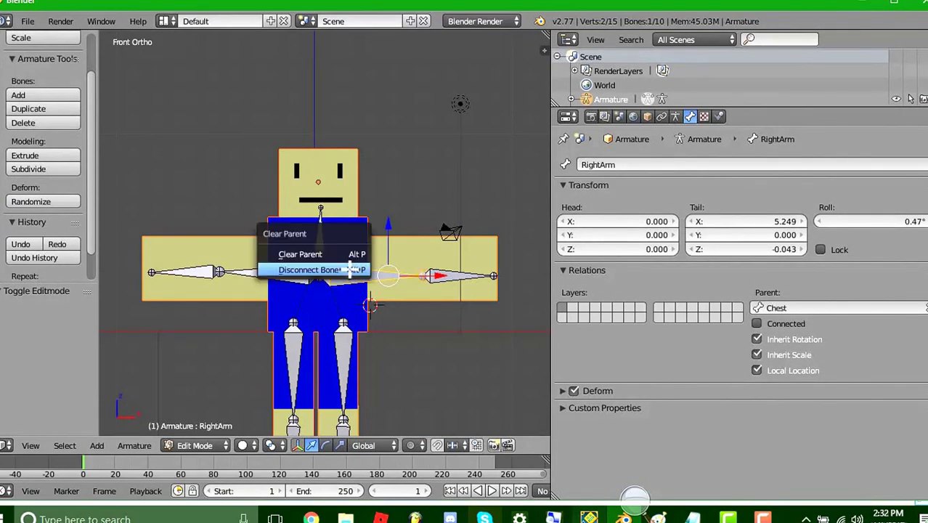
click(350, 270)
drag(445, 276, 461, 276)
right_click(463, 276)
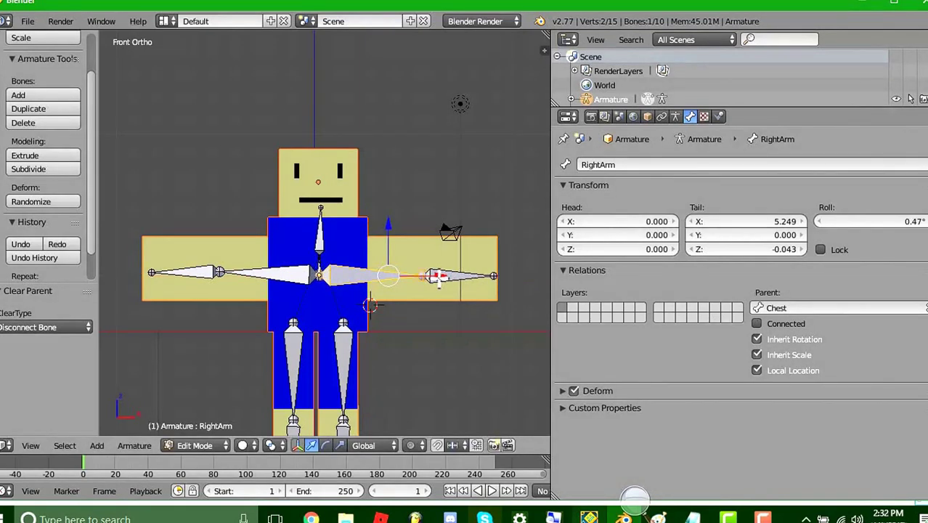
Apply Disconnect Bone to the LeftArm bone and try moving it outward along the X axis
right_click(436, 276)
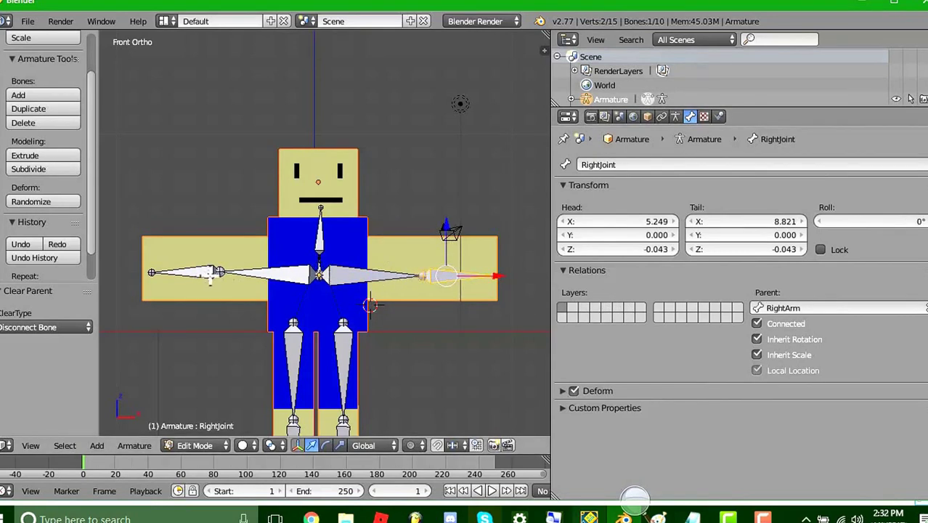
right_click(215, 273)
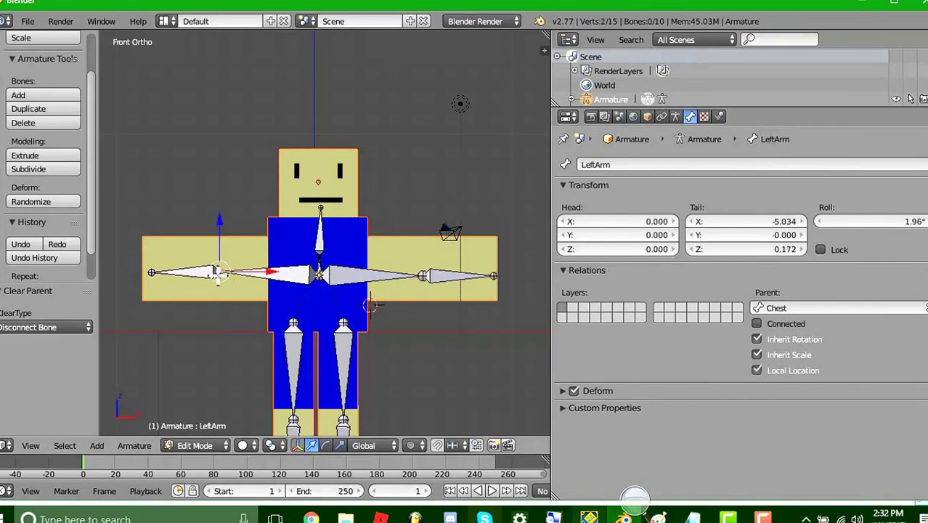
right_click(256, 273)
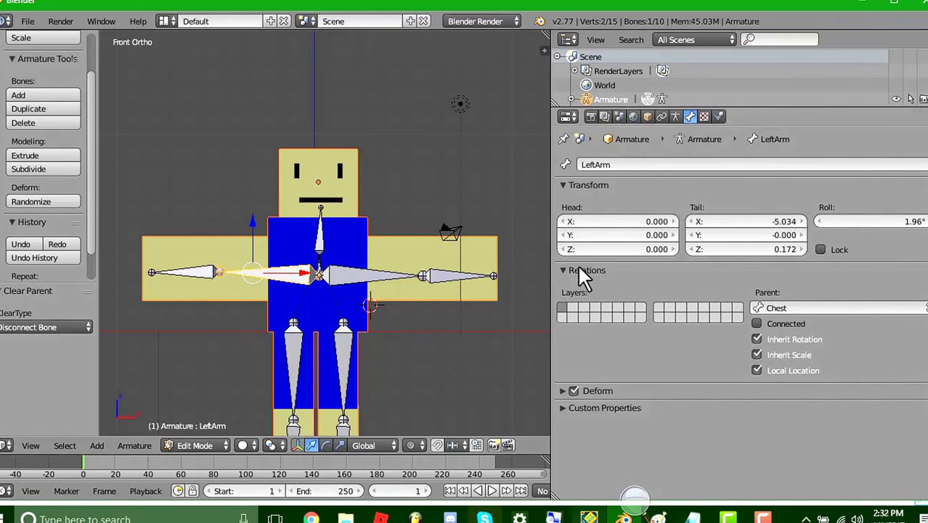
key(alt+p)
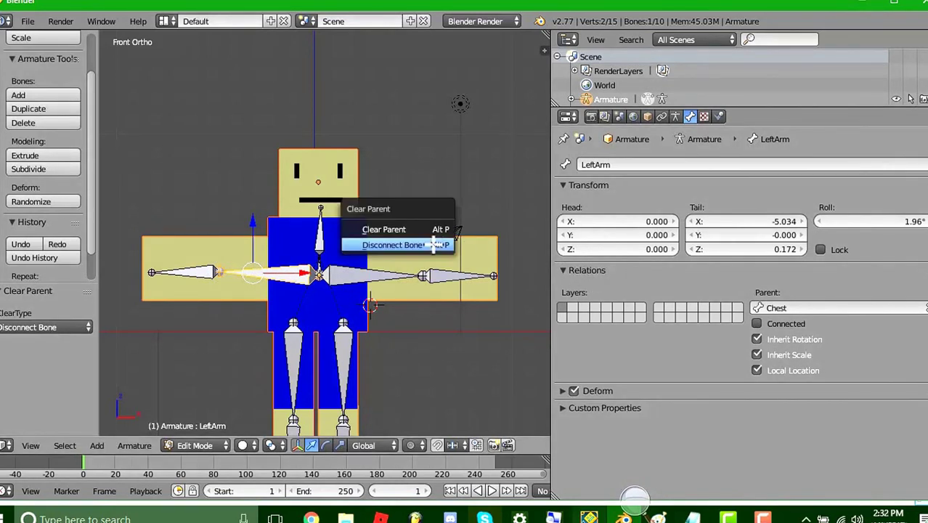
click(407, 245)
key(g)
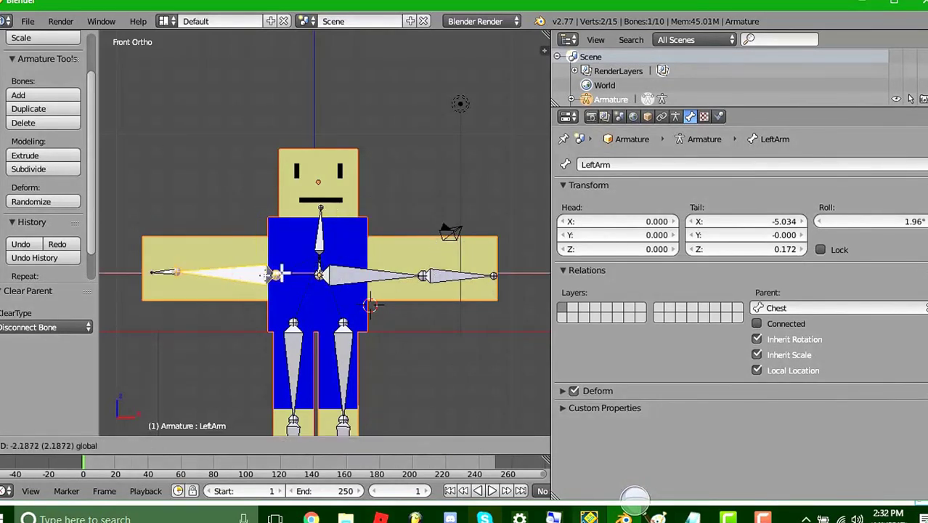
key(Escape)
Return the armature to Object Mode with the chest and neck bones in close view
click(205, 445)
click(200, 426)
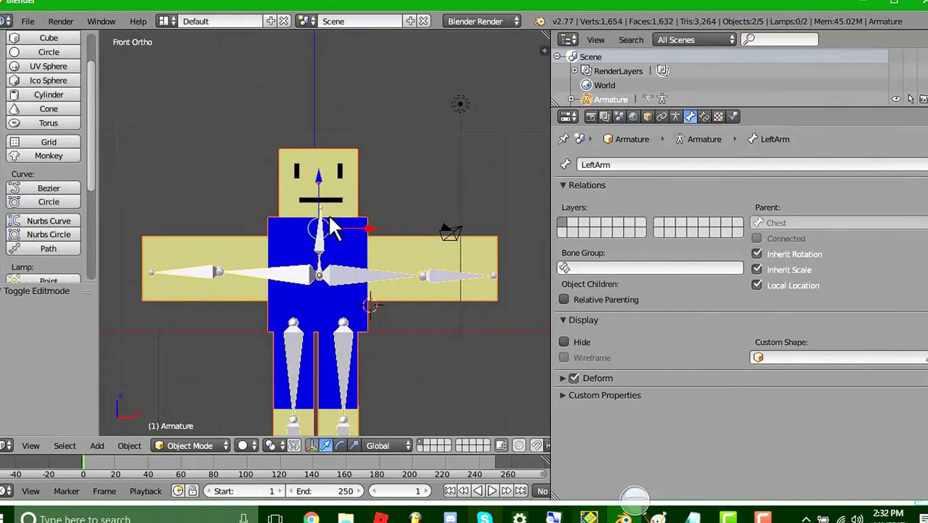
scroll(363, 238, up, 5)
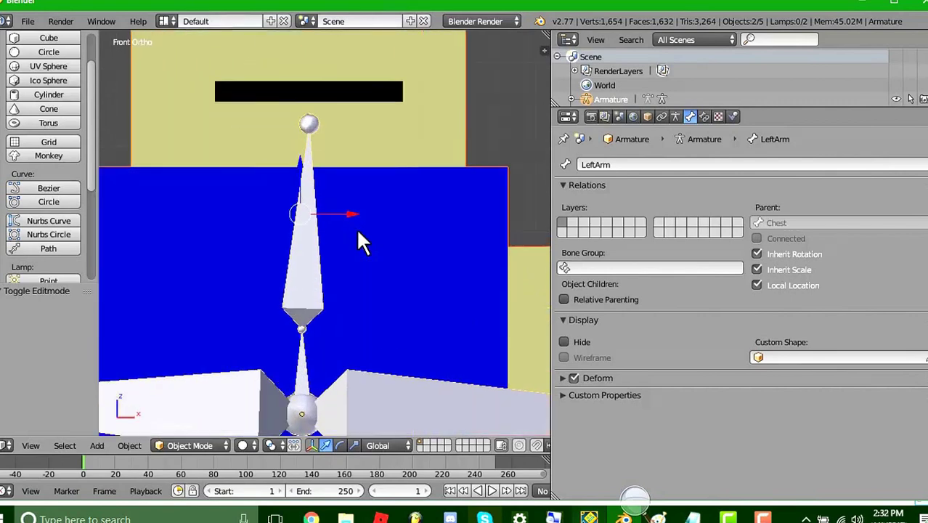
Try parenting the character mesh to the armature with automatic weights
scroll(362, 239, down, 5)
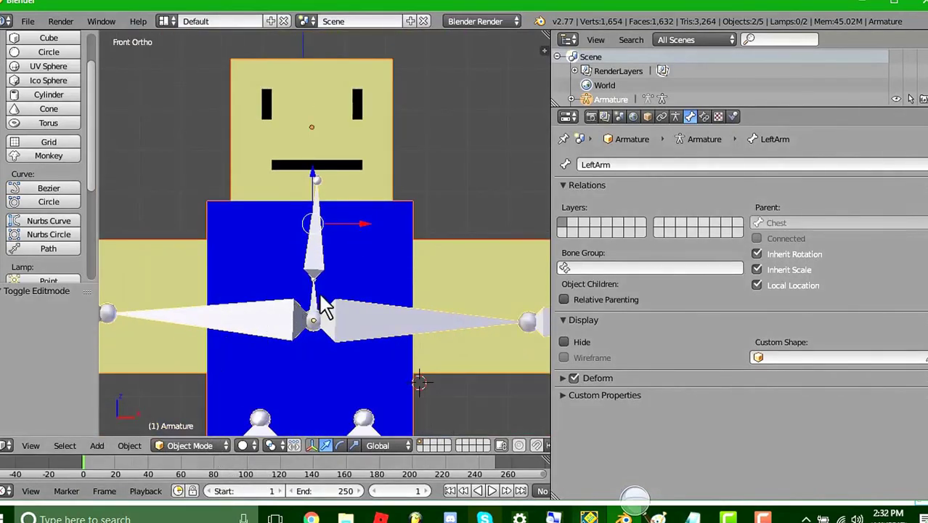
scroll(324, 307, down, 4)
key(ctrl+p)
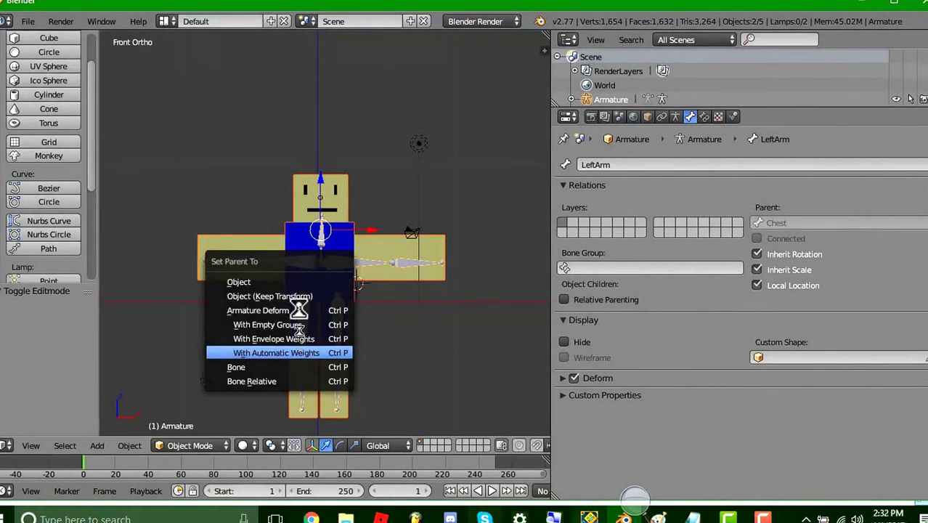
click(297, 352)
scroll(320, 256, up, 4)
scroll(316, 251, down, 2)
scroll(316, 252, up, 2)
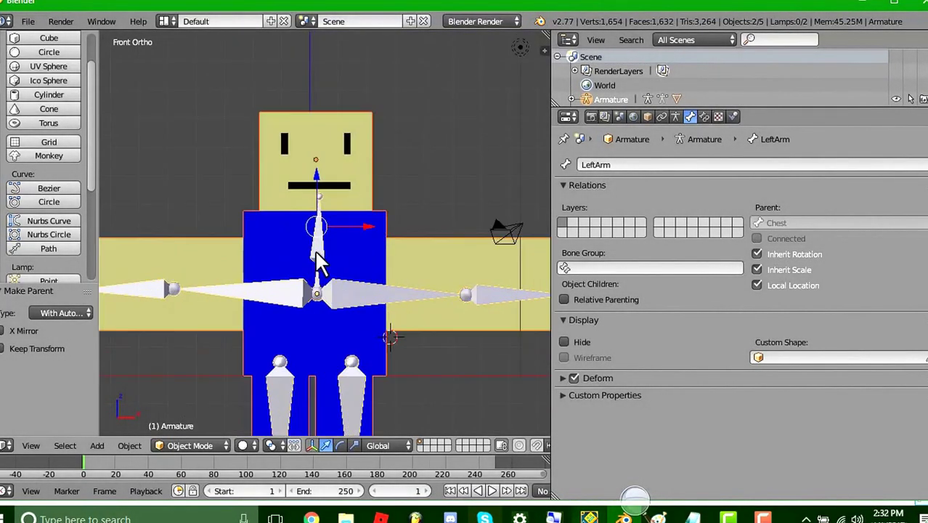
Undo the automatic-weights parenting using the undo history
scroll(316, 251, down, 3)
click(703, 116)
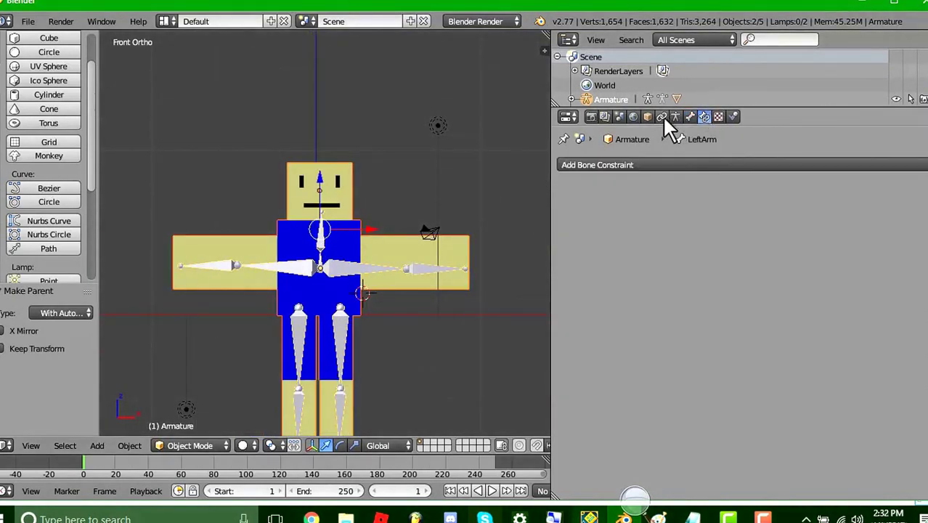
click(673, 117)
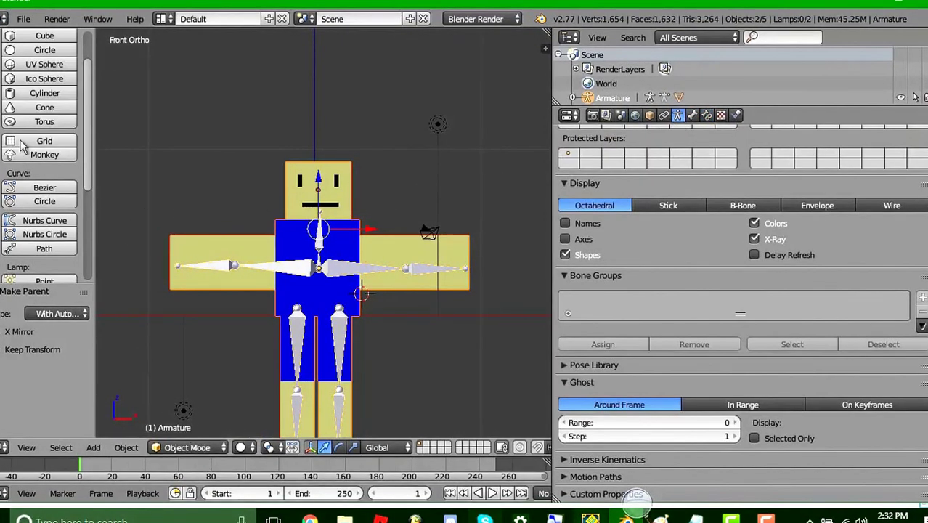
scroll(31, 181, down, 12)
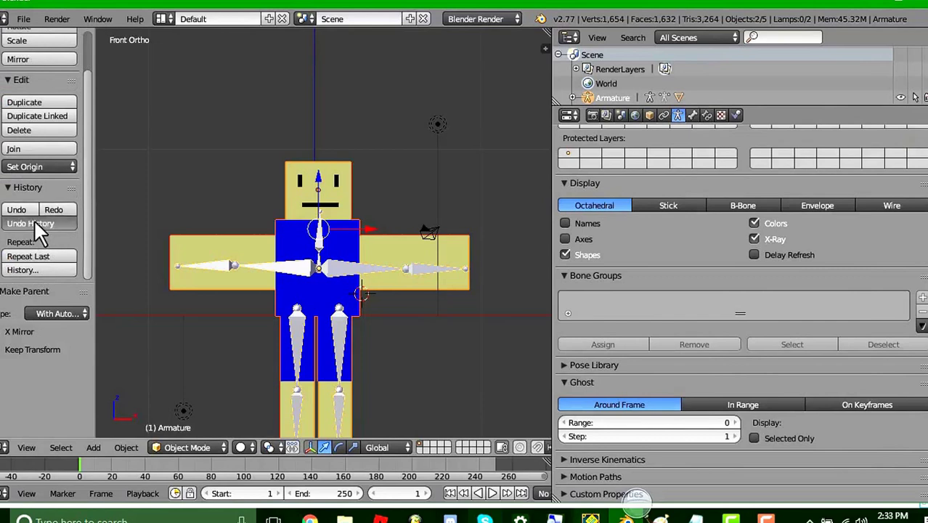
click(34, 222)
click(40, 164)
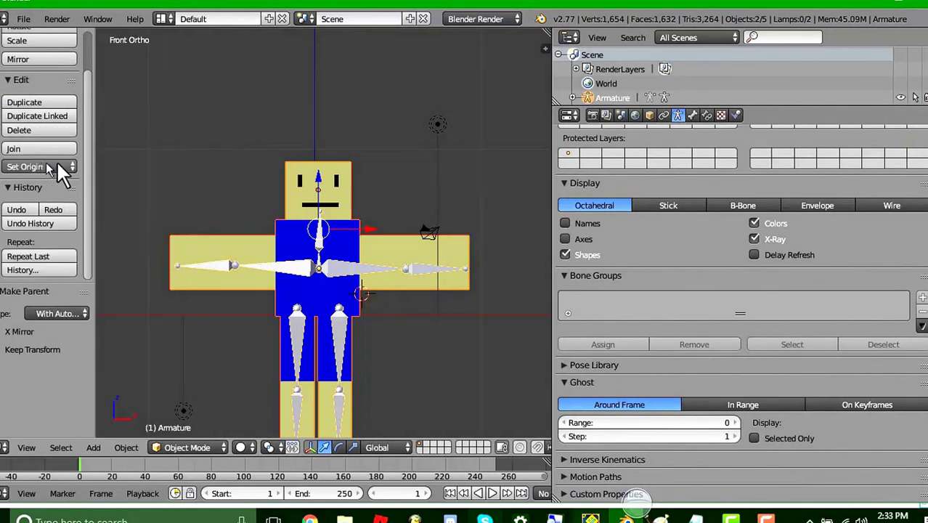
Parent the character mesh to the armature using Armature Deform With Empty Groups
key(ctrl+p)
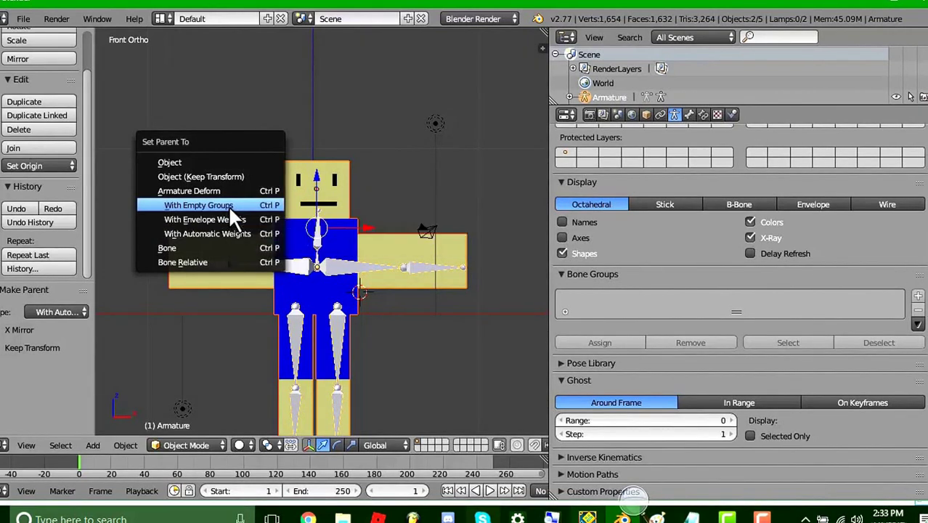
click(229, 206)
scroll(724, 290, up, 1)
scroll(717, 276, up, 3)
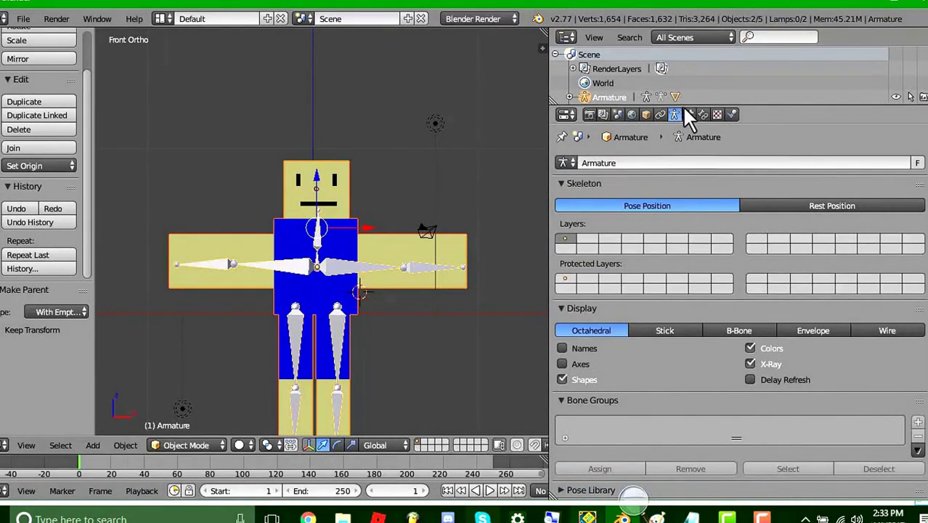
click(688, 113)
Put the character mesh into Edit Mode and display its vertex groups
right_click(347, 233)
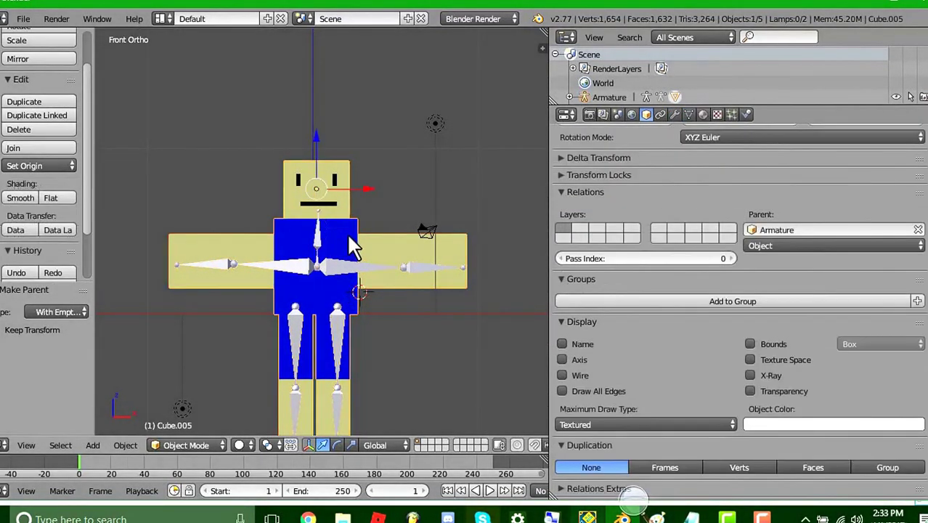
click(189, 444)
click(194, 413)
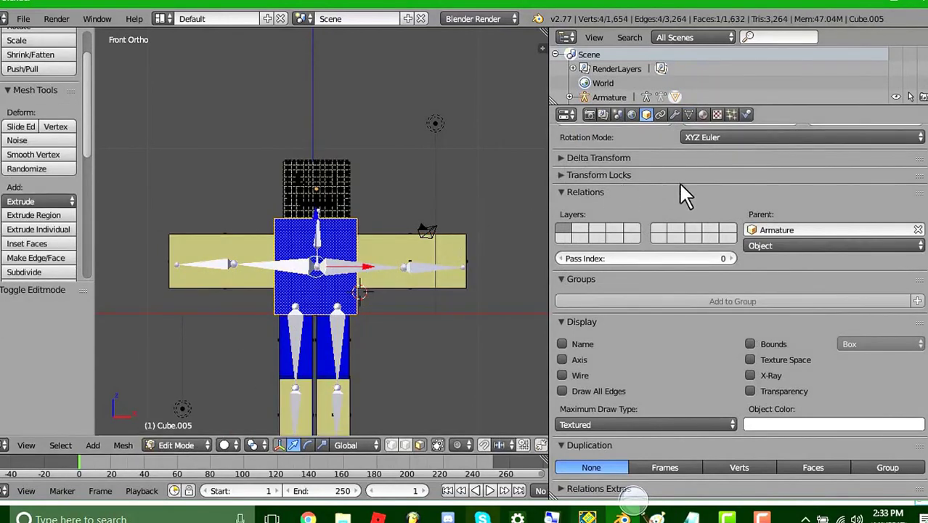
scroll(678, 182, up, 4)
click(676, 114)
click(660, 114)
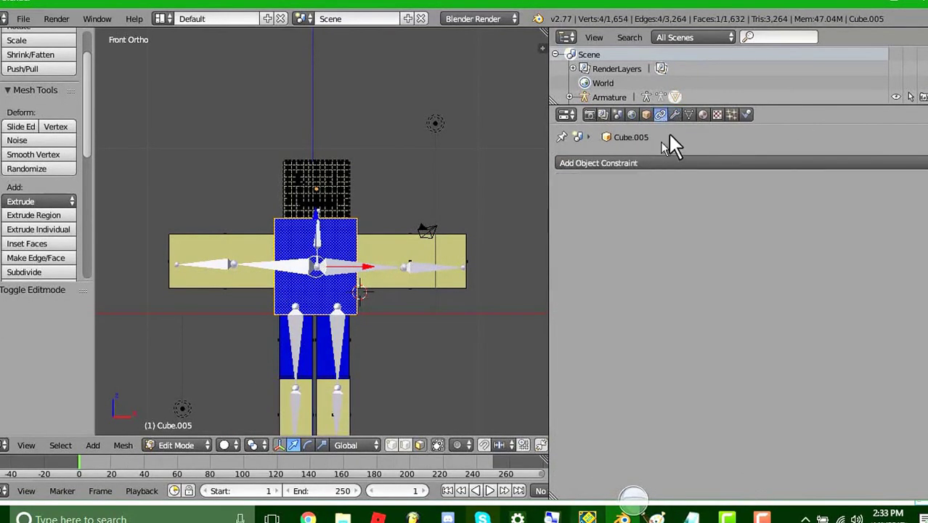
click(675, 114)
click(689, 114)
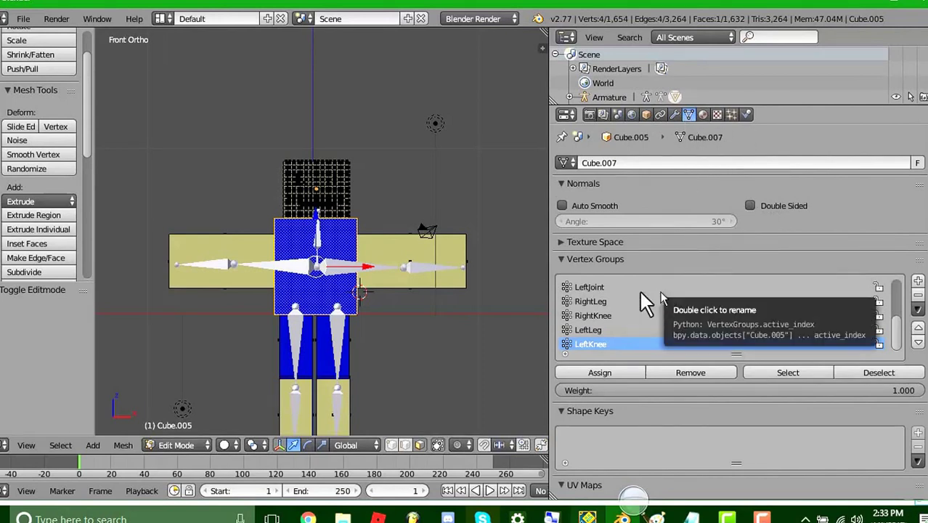
Switch the viewport to wireframe shading and circle-select the faces of the arm on the +X side
scroll(318, 209, up, 4)
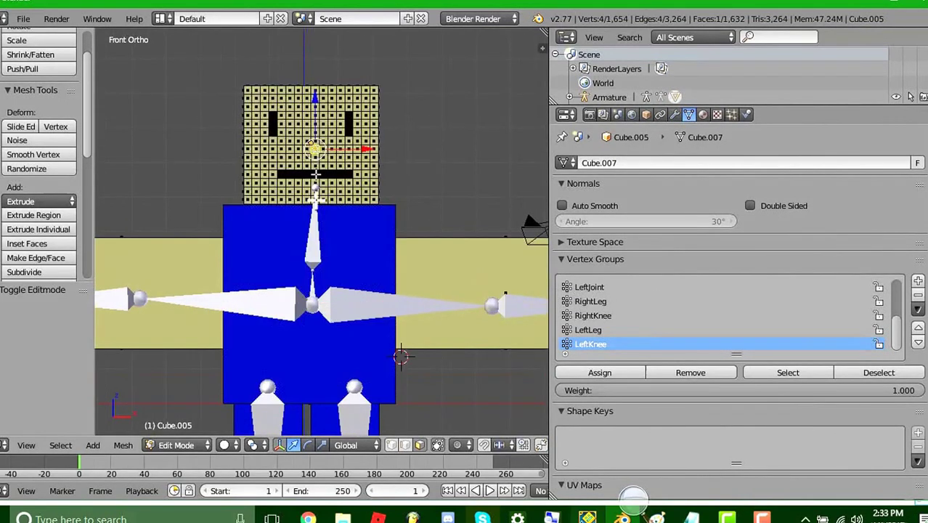
scroll(332, 207, down, 4)
right_click(402, 259)
key(c)
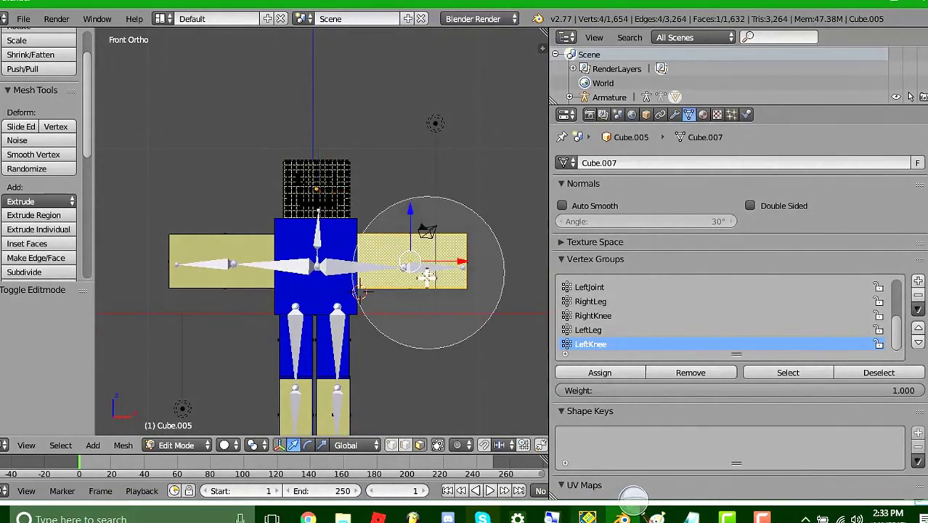
scroll(432, 301, up, 5)
right_click(426, 298)
click(225, 444)
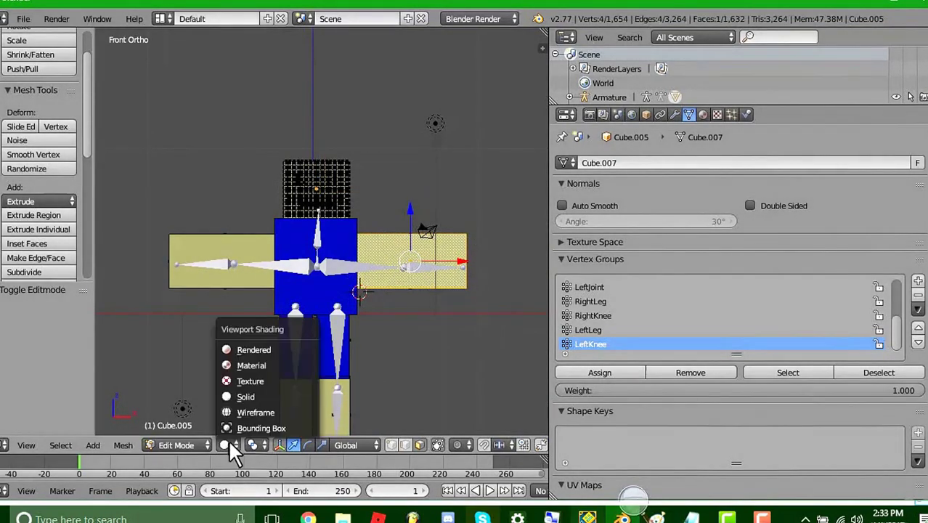
click(239, 413)
key(c)
drag(421, 284, 445, 287)
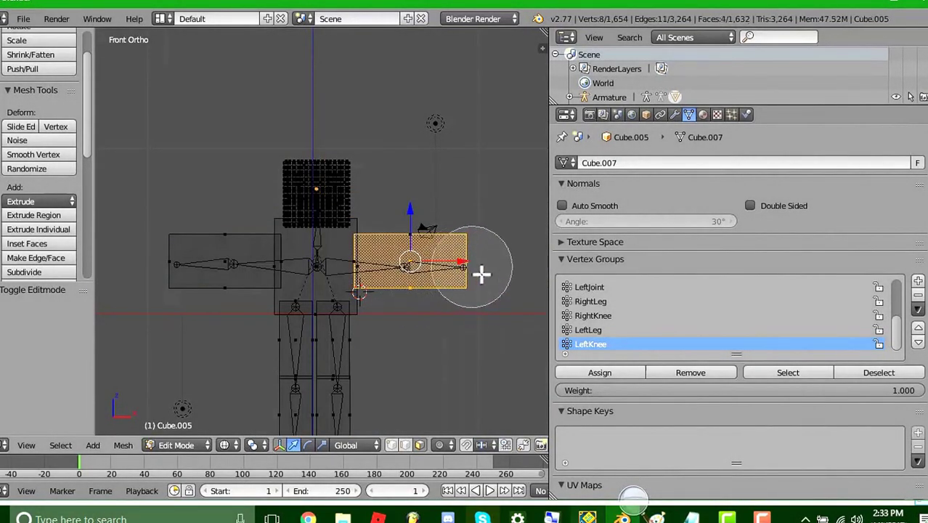
Complete the face selection of the whole +X arm and subdivide it with one cut
right_click(435, 238)
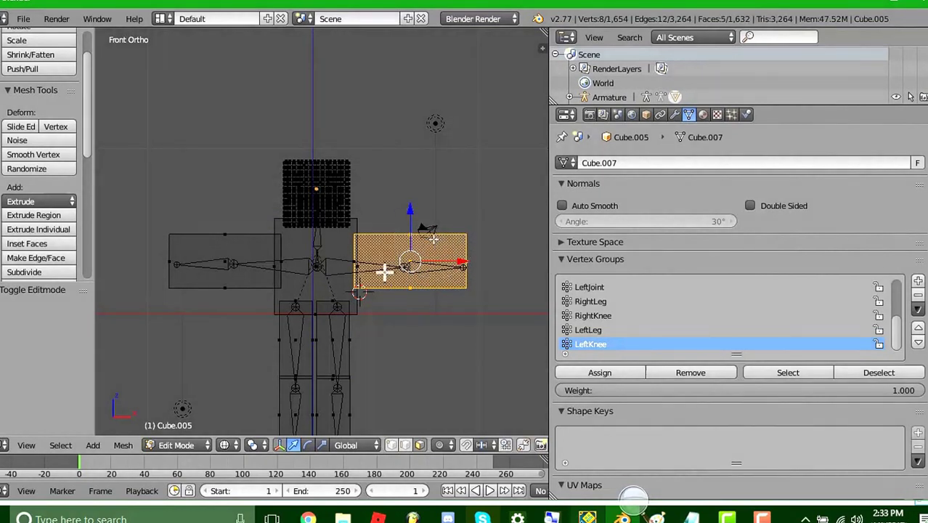
scroll(356, 265, up, 5)
scroll(355, 266, down, 1)
key(c)
scroll(395, 305, up, 1)
right_click(391, 298)
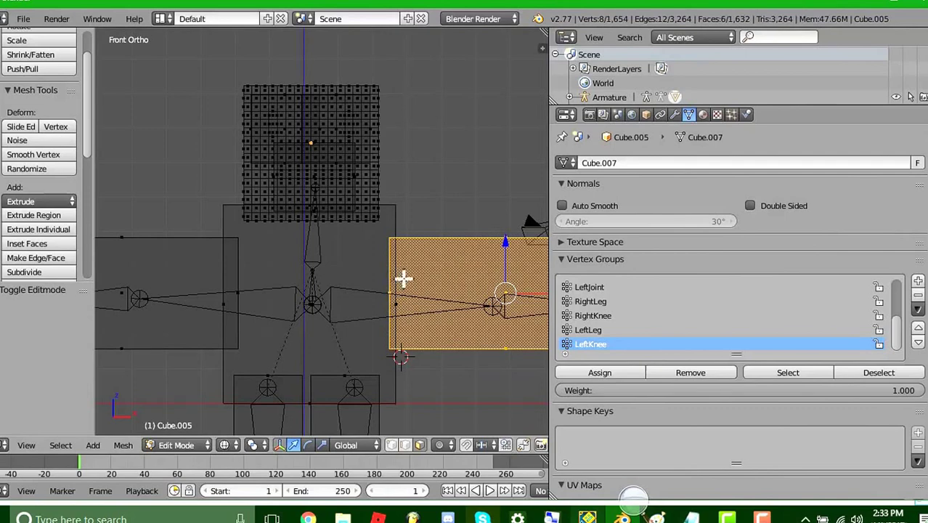
scroll(404, 278, down, 4)
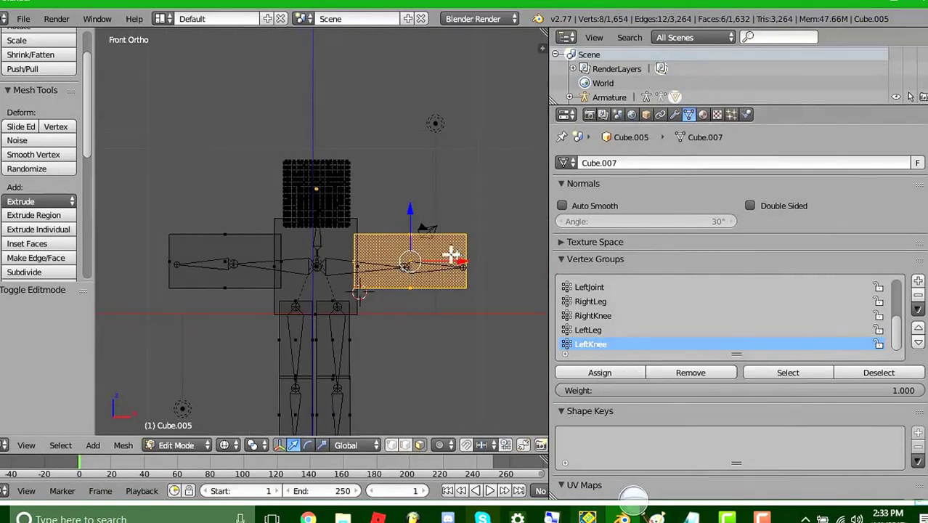
scroll(31, 143, down, 3)
click(36, 188)
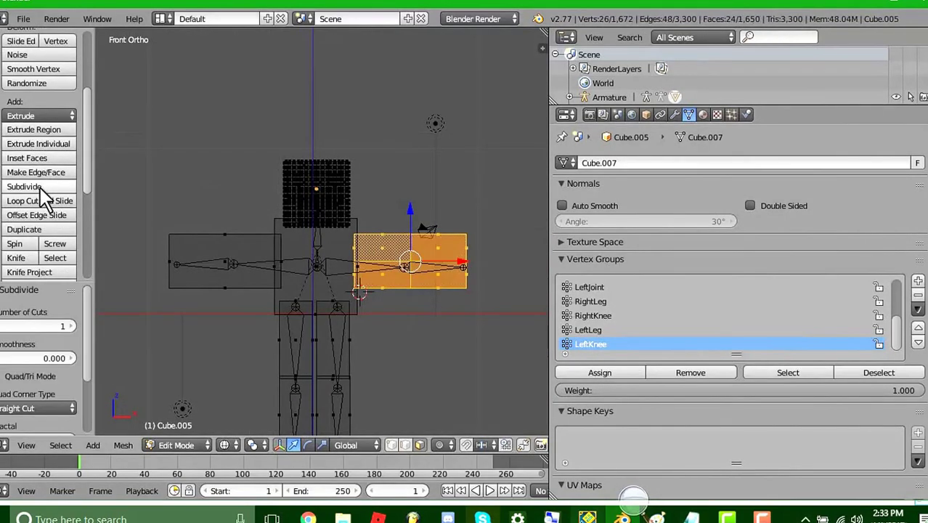
Select all faces of the +X arm's outer half and assign them to the RightJoint vertex group
right_click(434, 245)
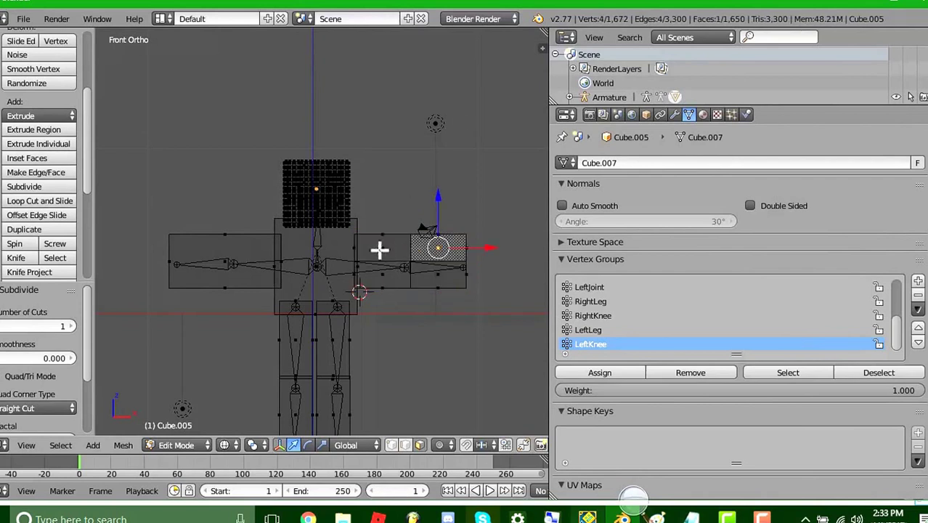
ctrl+right_click(439, 243)
ctrl+right_click(437, 276)
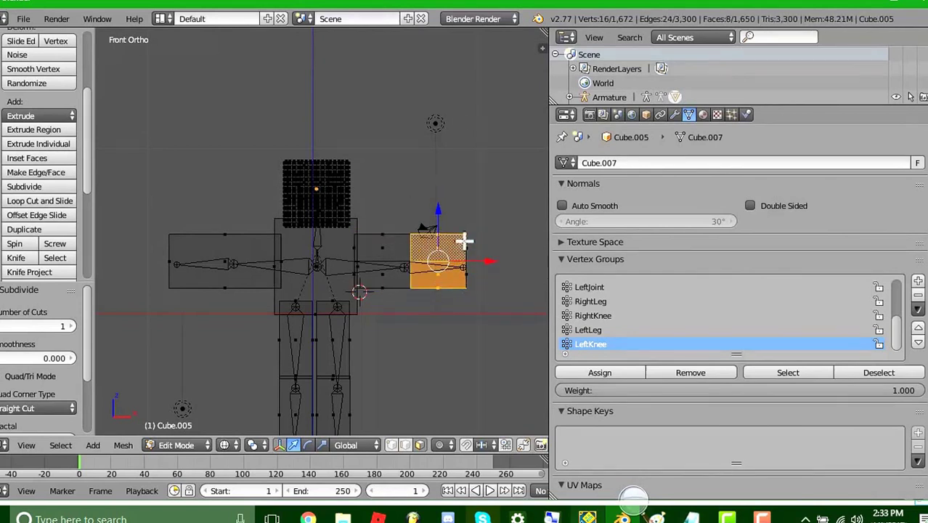
ctrl+right_click(464, 248)
ctrl+right_click(465, 280)
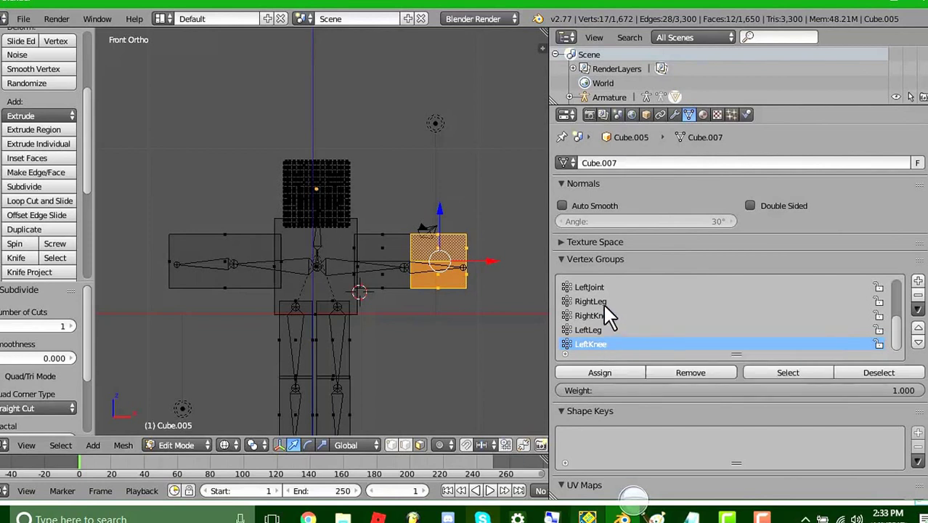
scroll(603, 302, up, 2)
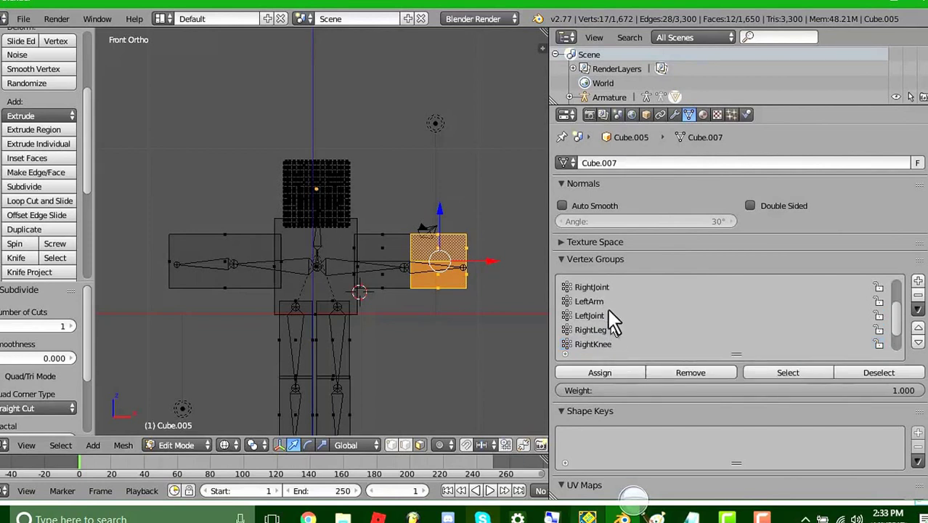
click(601, 288)
click(614, 373)
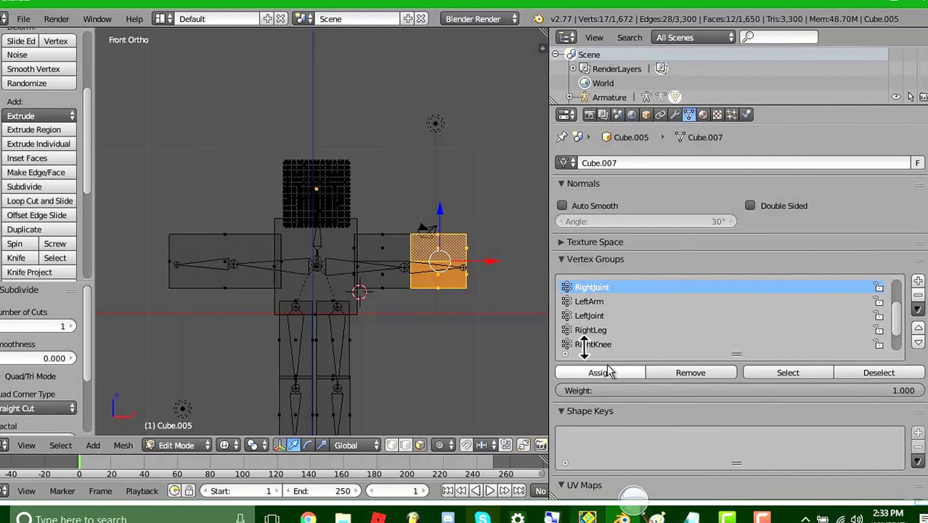
Select all faces of the +X arm's inner half and assign them to the RightArm vertex group
right_click(385, 247)
alt+right_click(385, 245)
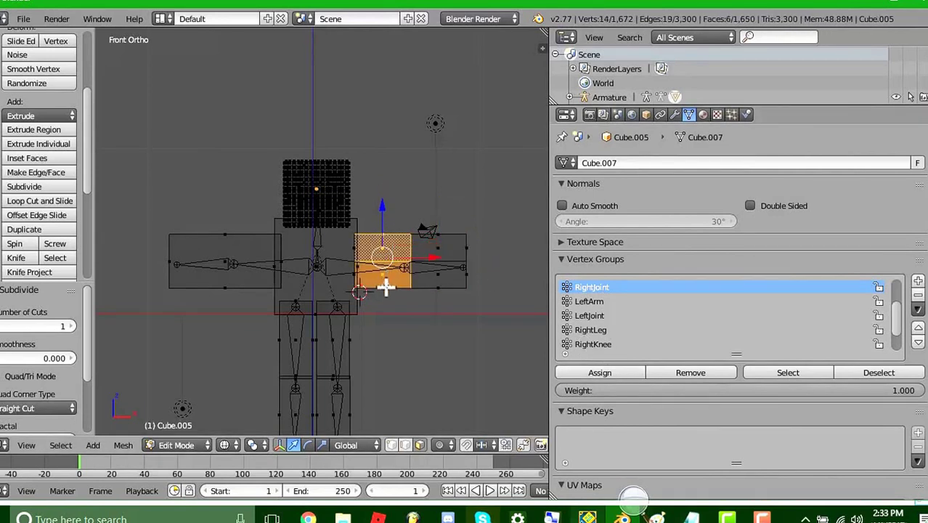
shift+right_click(353, 274)
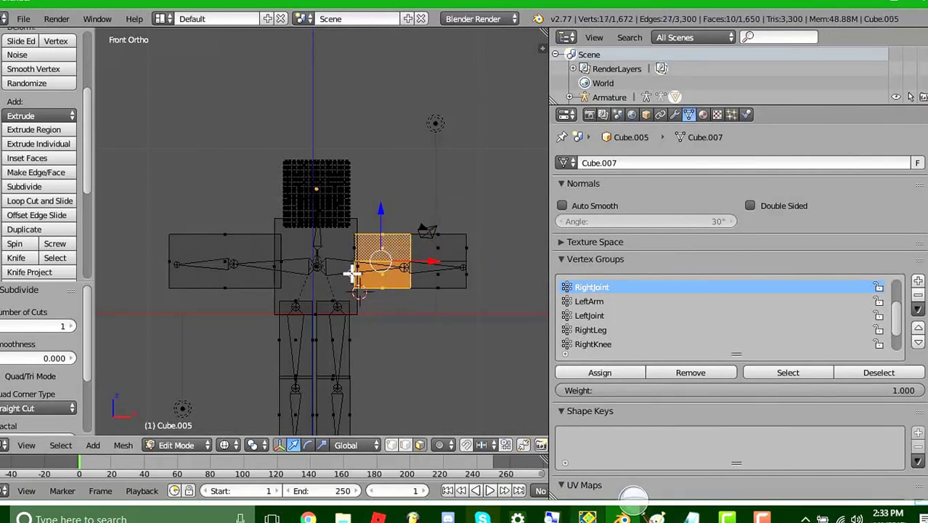
shift+right_click(353, 248)
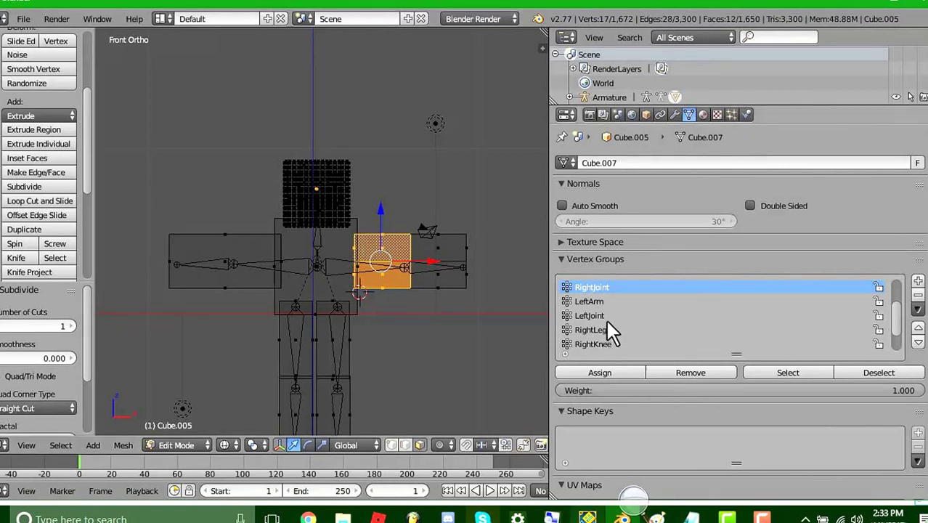
scroll(605, 315, up, 1)
click(602, 288)
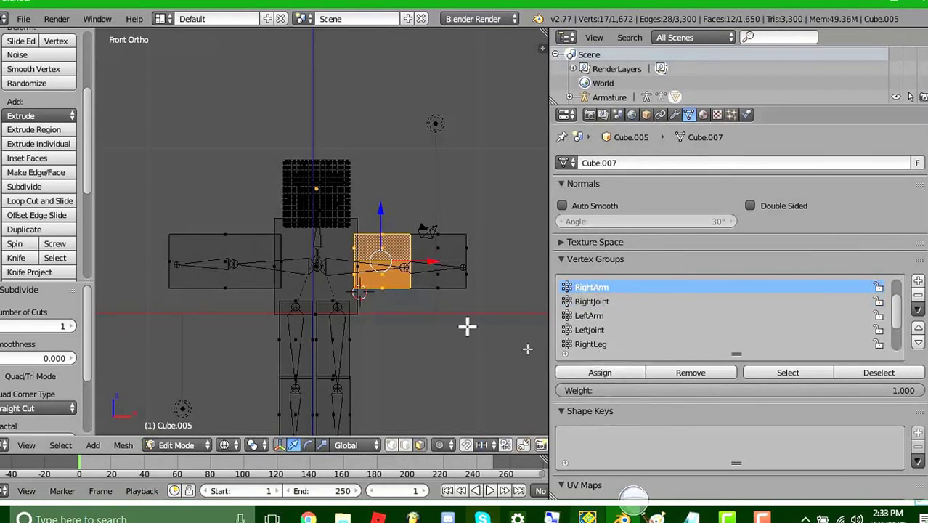
Select the entire opposite arm on the -X side and subdivide it with one cut
right_click(227, 245)
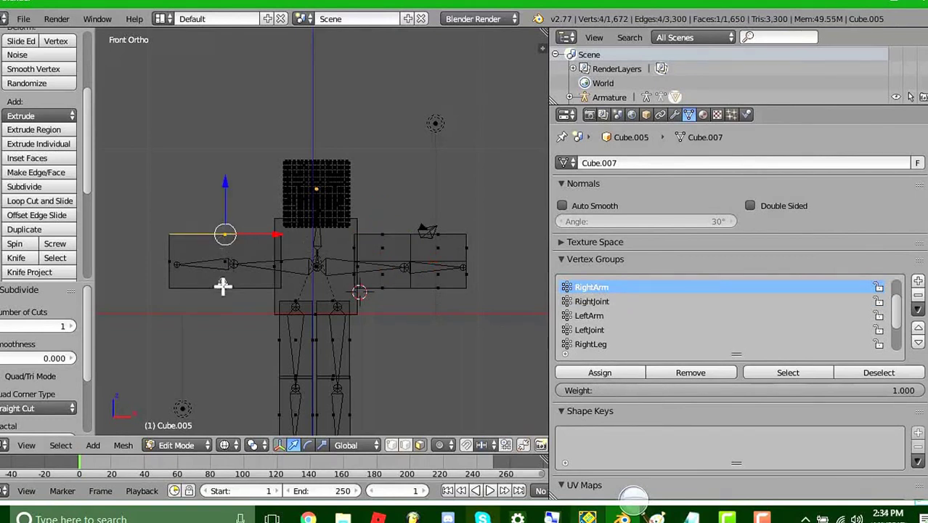
key(l)
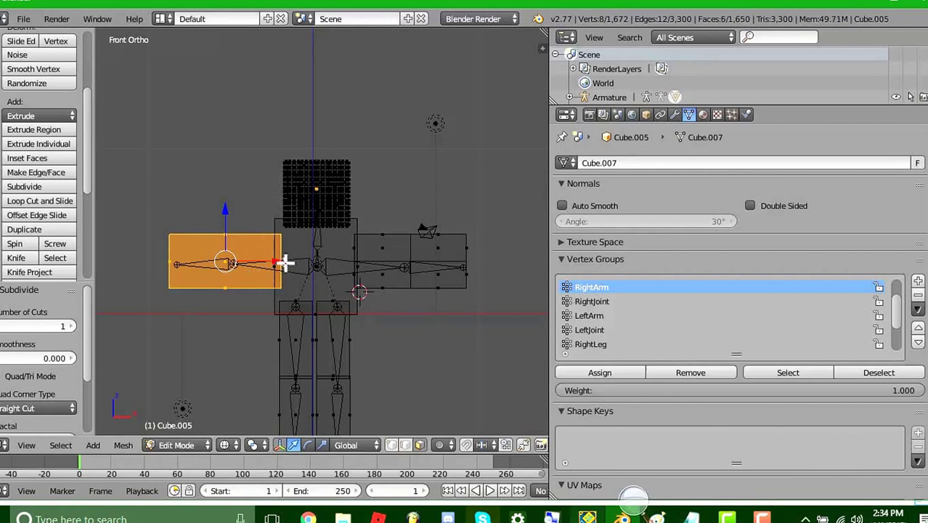
click(44, 186)
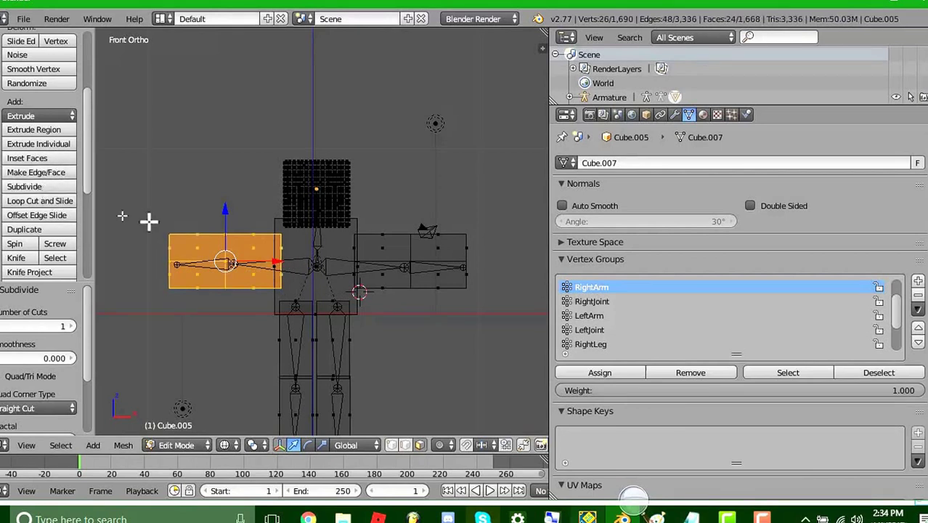
Select the faces of the -X arm's outer half and assign them to the LeftJoint vertex group
right_click(201, 241)
key(c)
mouse_move(196, 231)
mouse_down()
mouse_move(197, 288)
mouse_move(169, 236)
mouse_move(169, 282)
mouse_up()
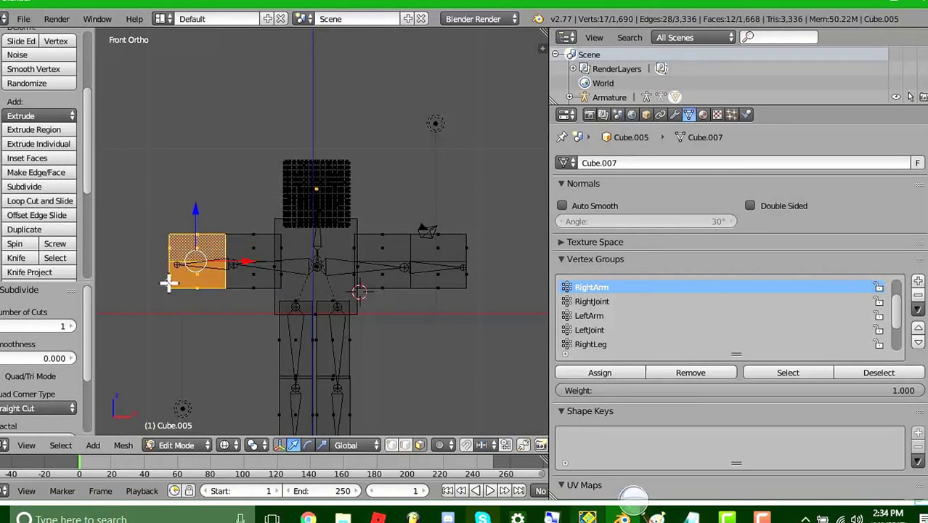
click(592, 329)
click(610, 371)
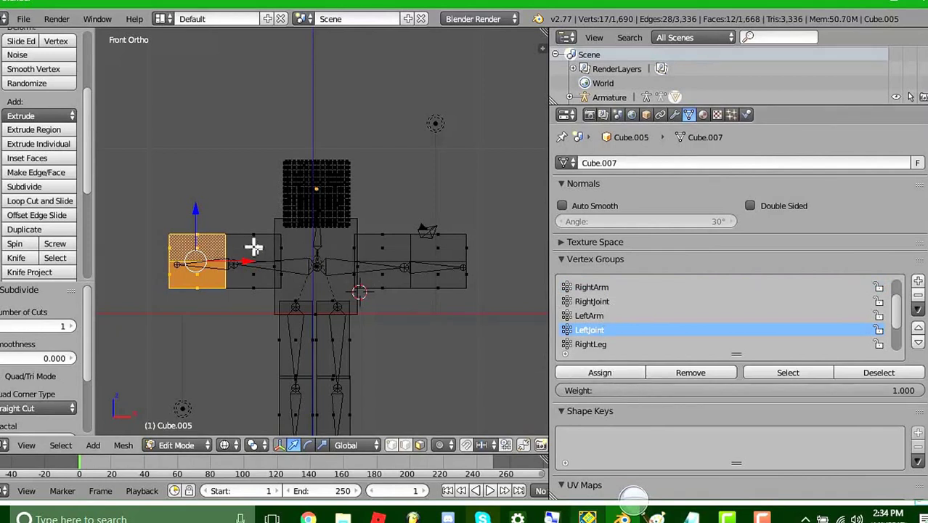
Select the faces of the -X arm's inner half and assign them to the LeftArm vertex group
key(a)
key(c)
mouse_move(253, 238)
mouse_down()
mouse_move(262, 285)
mouse_move(282, 253)
mouse_up()
click(601, 316)
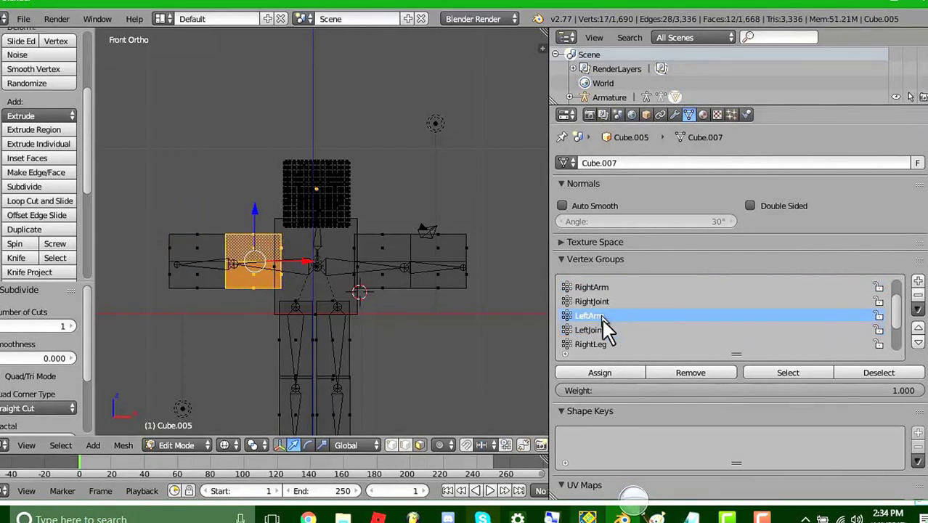
click(611, 374)
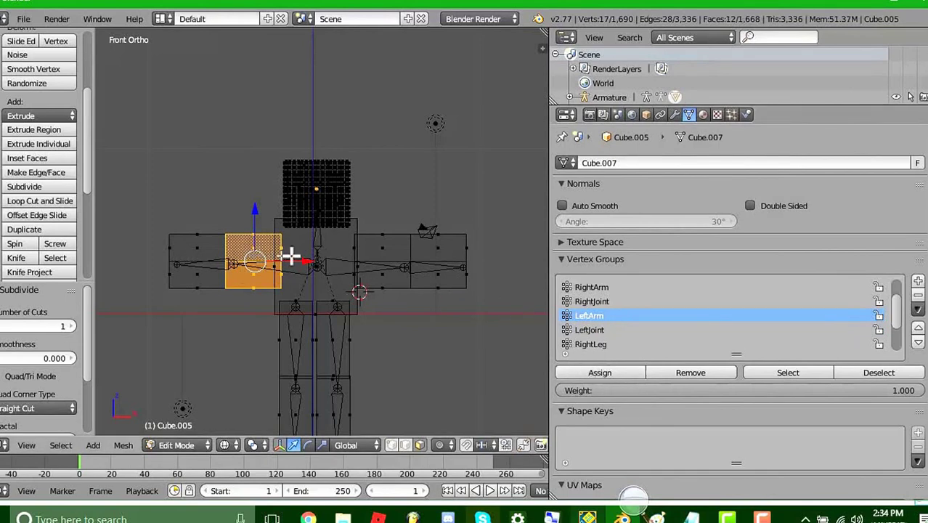
Try to select the torso by picking its faces individually
right_click(317, 251)
shift+right_click(321, 266)
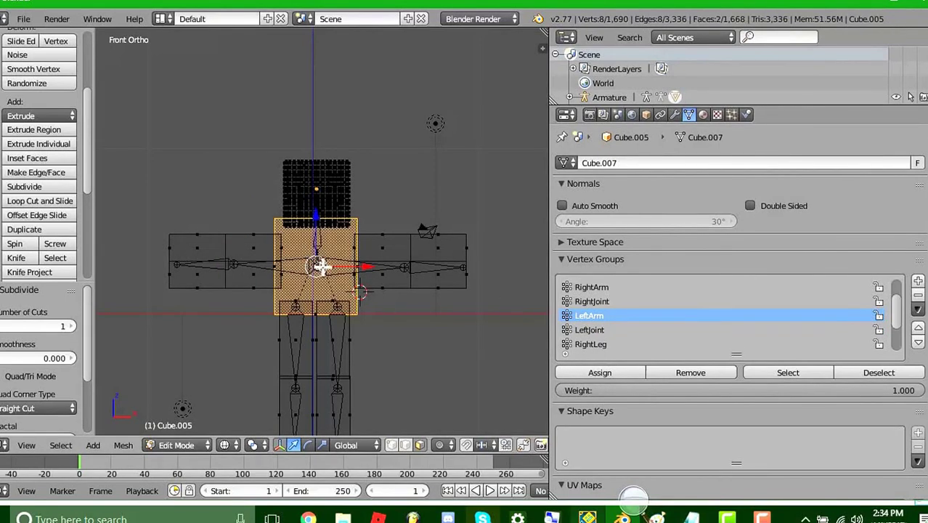
scroll(322, 266, up, 6)
shift+right_click(309, 201)
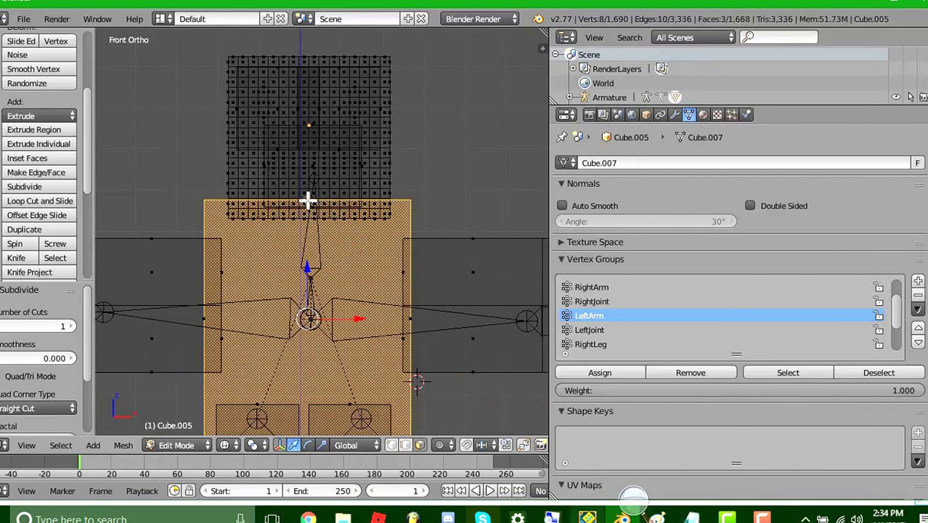
scroll(313, 212, down, 4)
right_click(320, 227)
right_click(323, 274)
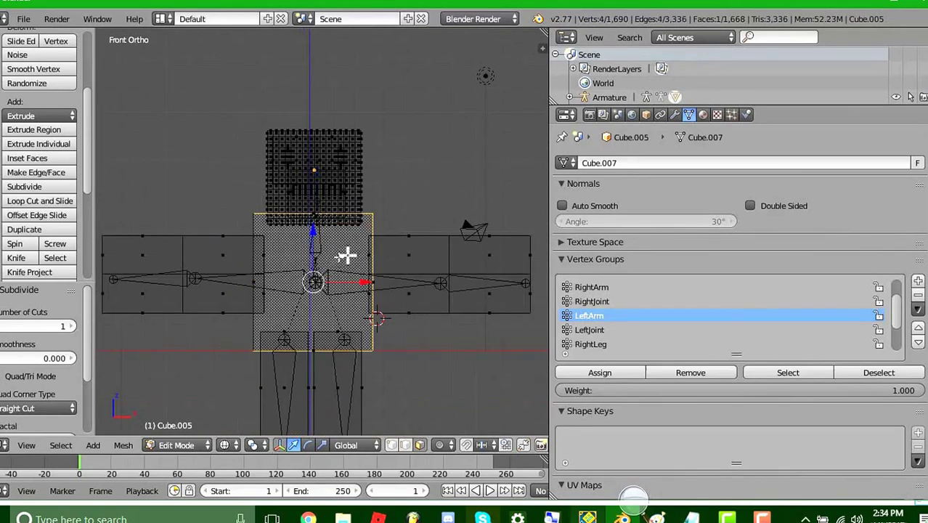
Try to select the torso box as linked geometry without including the arms
key(l)
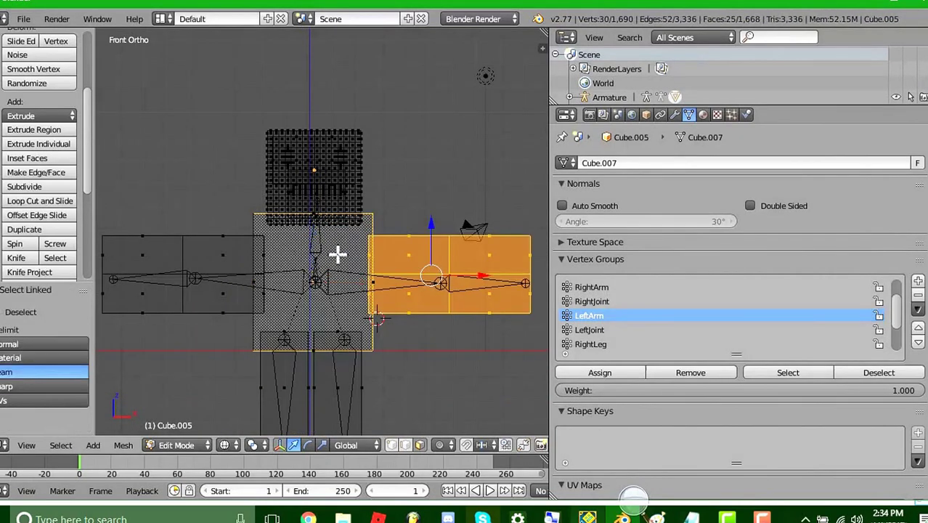
right_click(338, 254)
right_click(317, 280)
key(l)
right_click(292, 258)
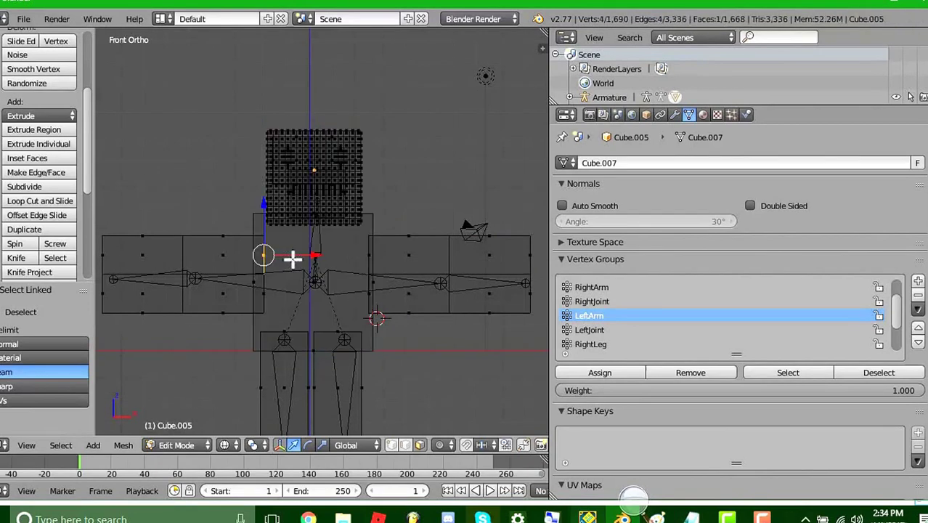
key(l)
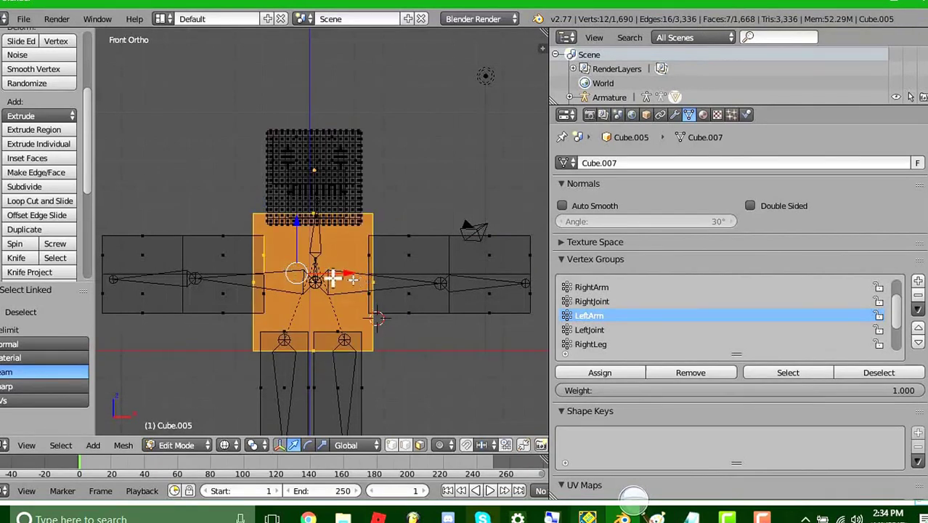
right_click(326, 277)
right_click(252, 281)
key(l)
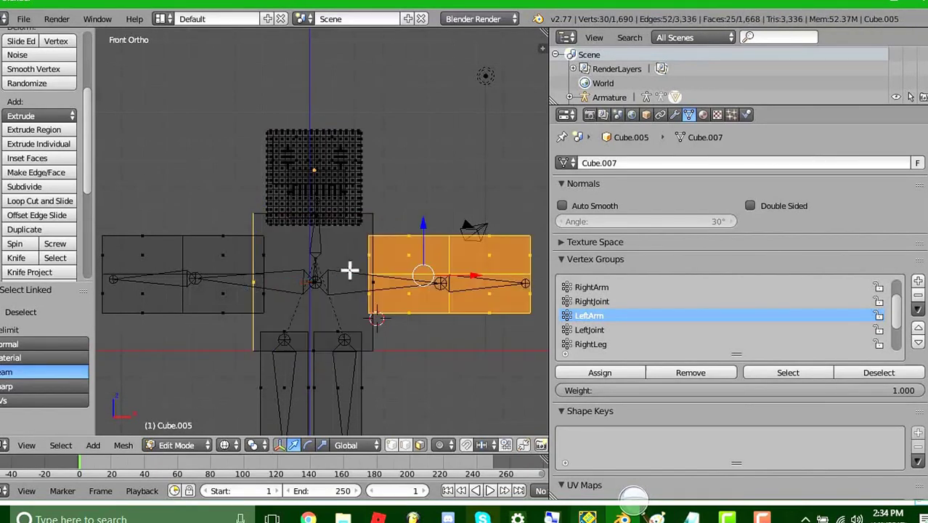
Select the whole linked torso box and assign it to the Chest vertex group
right_click(259, 280)
key(l)
key(g)
key(x)
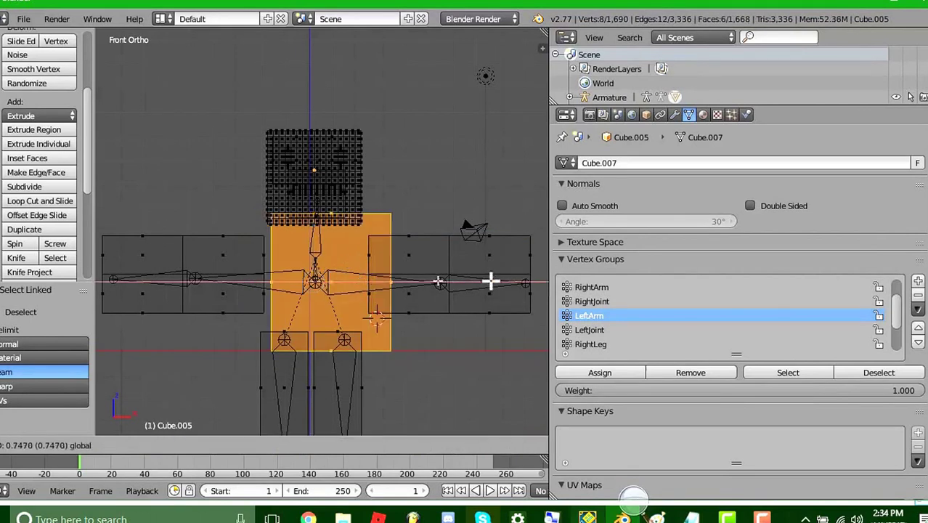
key(Escape)
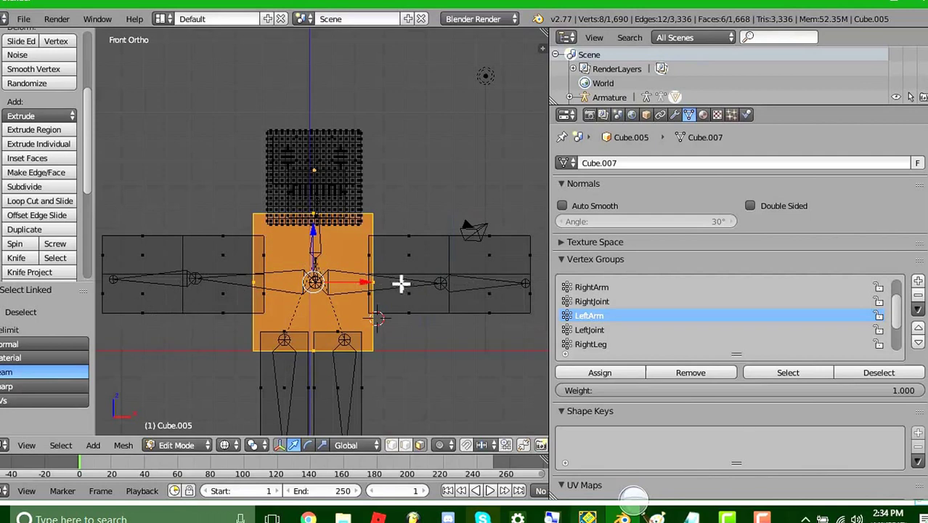
scroll(617, 309, down, 3)
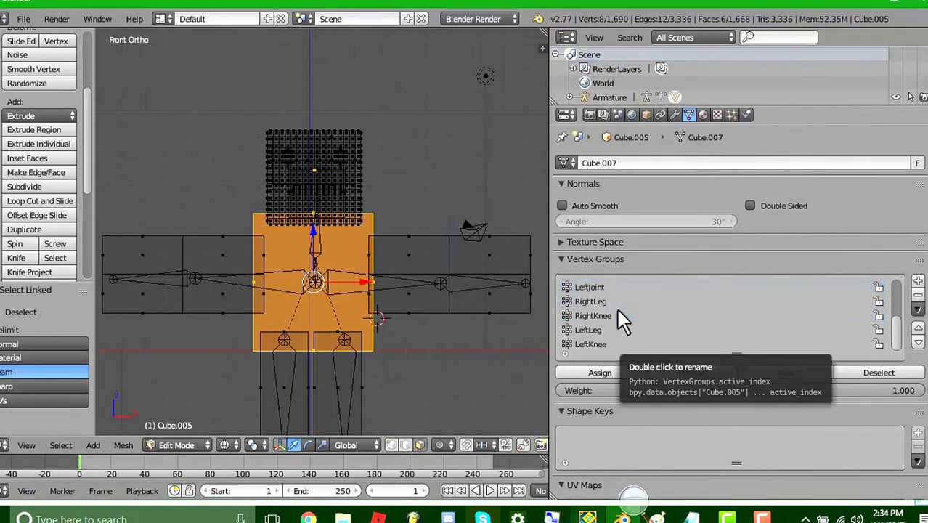
scroll(614, 327, up, 3)
scroll(612, 341, up, 2)
click(583, 286)
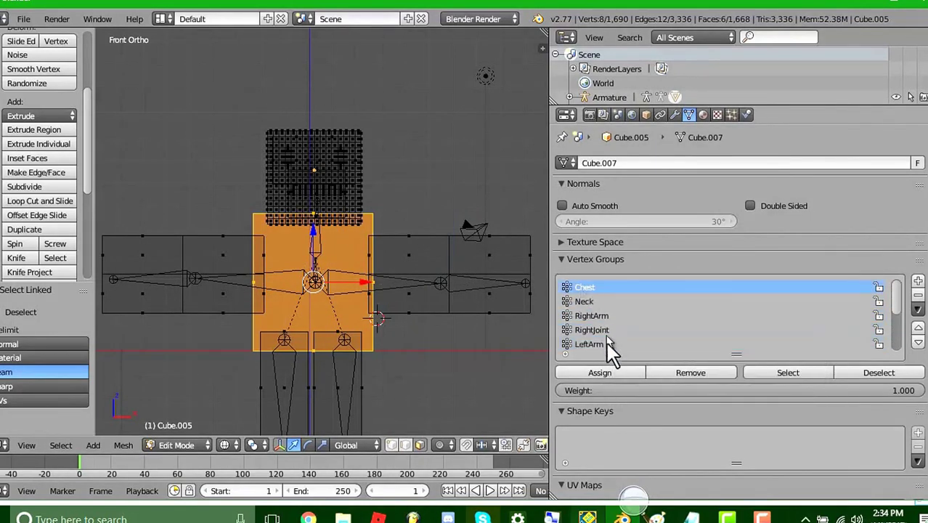
click(604, 370)
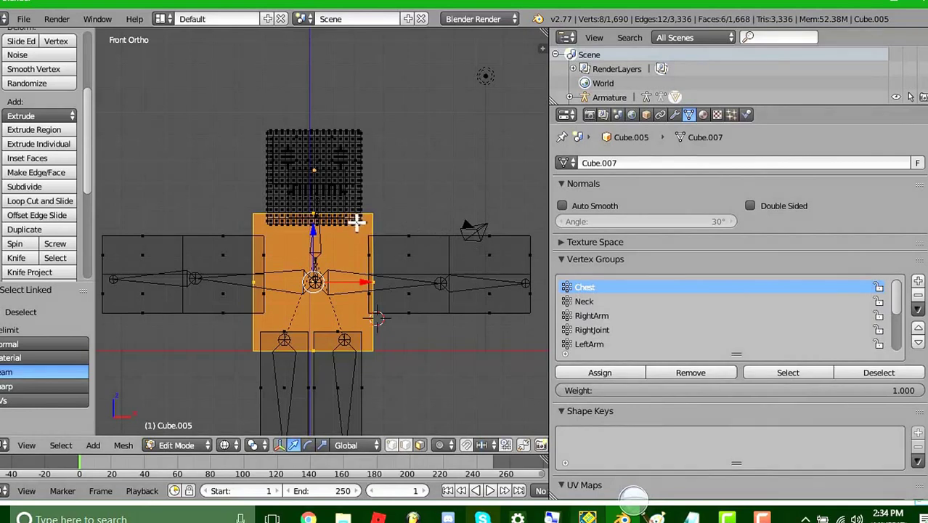
Select the entire head together with its facial parts and make Neck the active vertex group
key(a)
key(l)
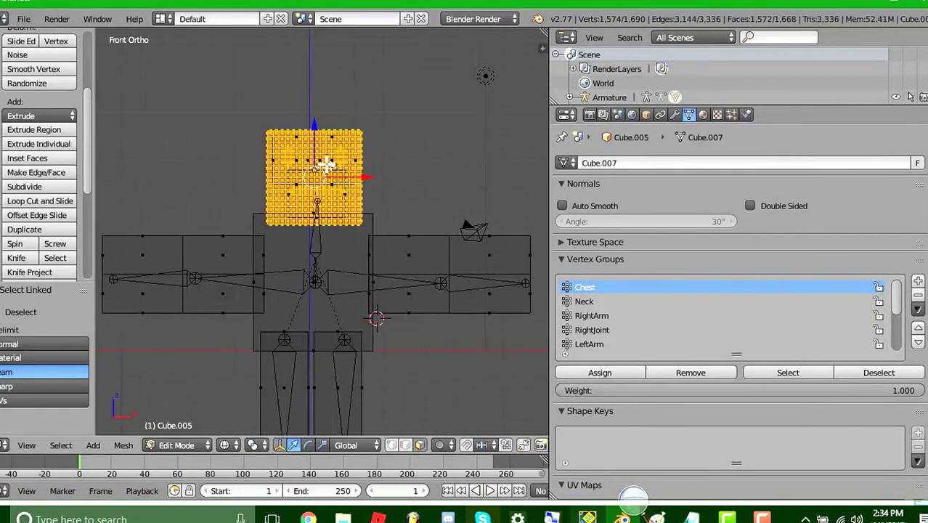
scroll(327, 165, up, 3)
key(g)
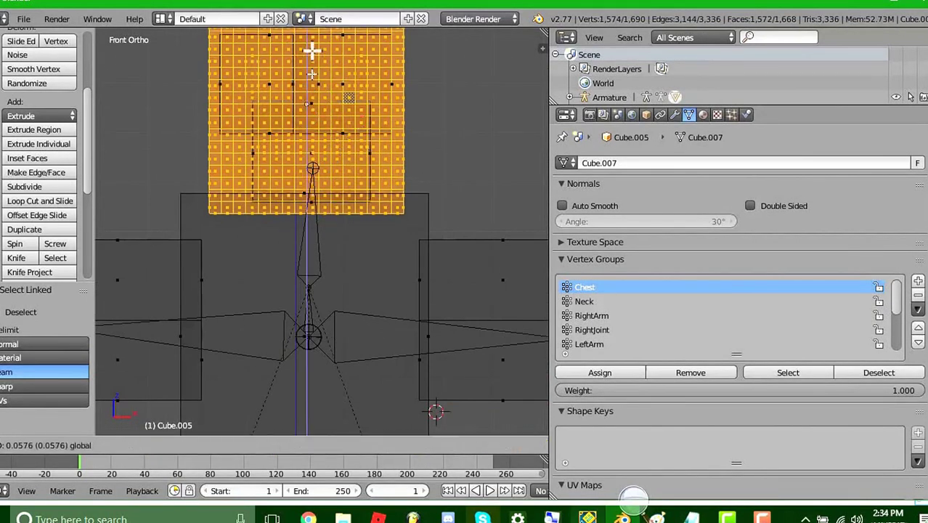
right_click(356, 272)
scroll(359, 245, down, 5)
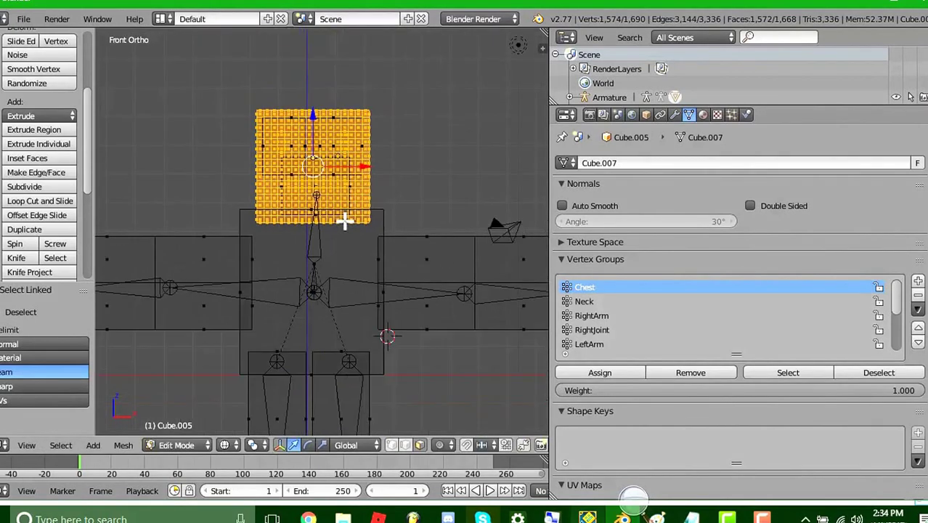
key(c)
mouse_move(322, 149)
mouse_down()
mouse_move(309, 145)
mouse_move(328, 162)
mouse_move(323, 173)
mouse_up()
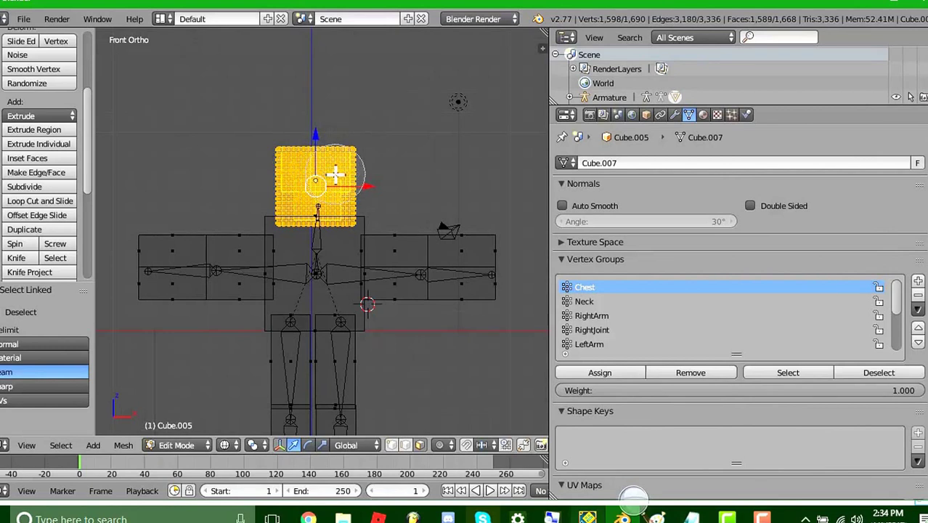
key(g)
key(z)
right_click(335, 59)
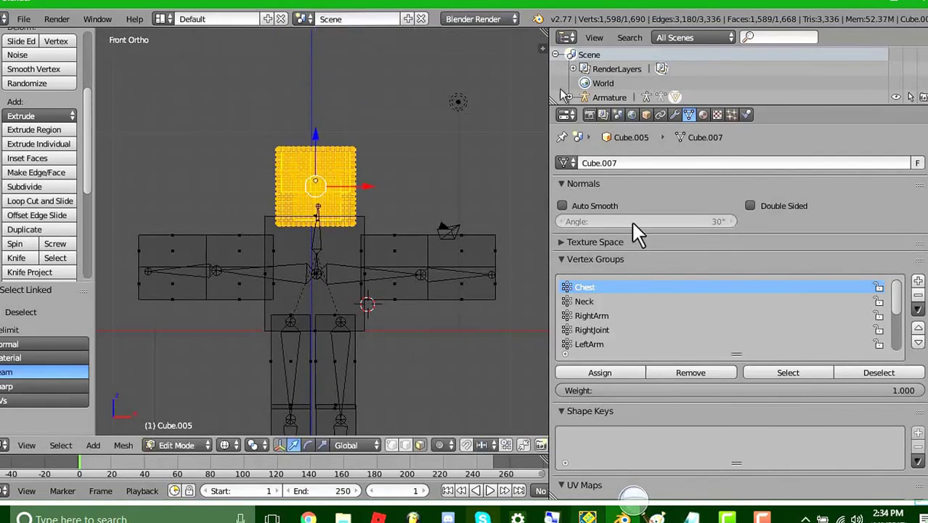
click(592, 301)
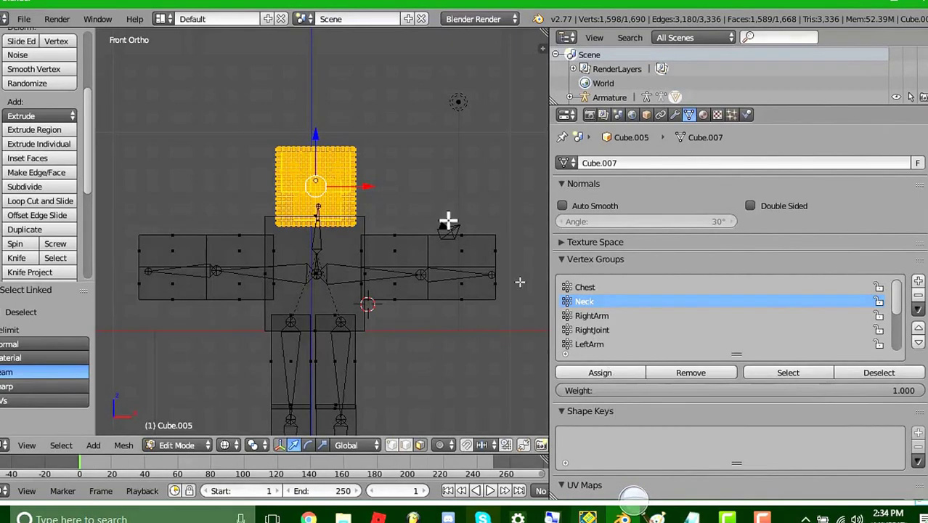
Try selecting linked pieces at the head's lower +X corner, and undo back to the full head selection
scroll(382, 215, up, 4)
scroll(383, 216, up, 2)
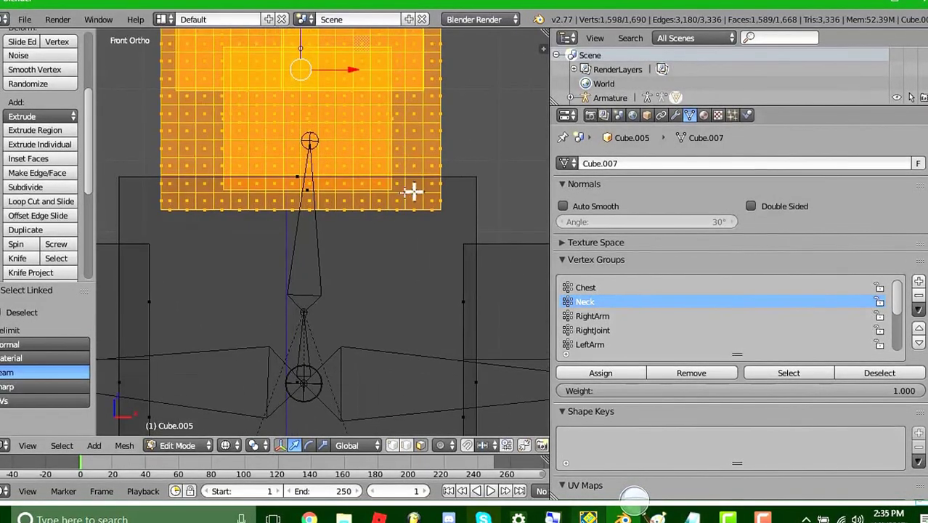
key(a)
key(l)
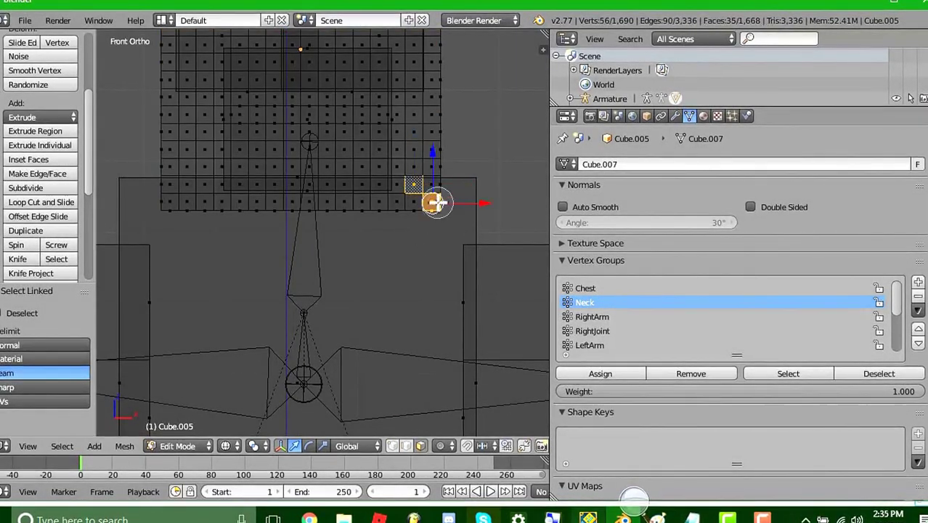
key(l)
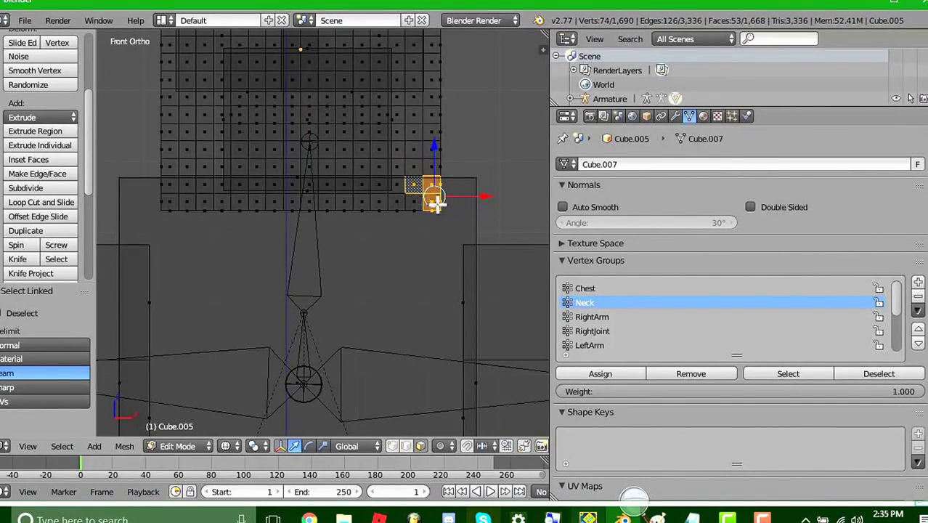
key(l)
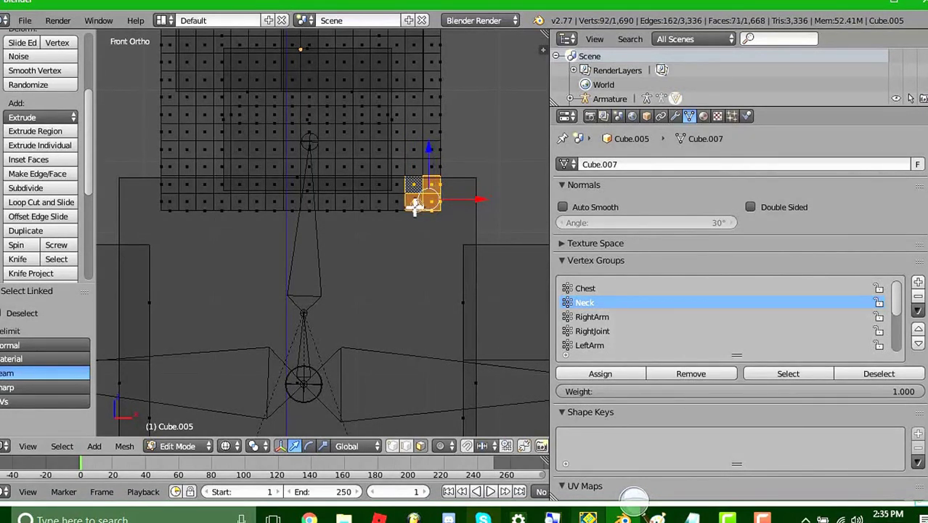
scroll(39, 222, down, 2)
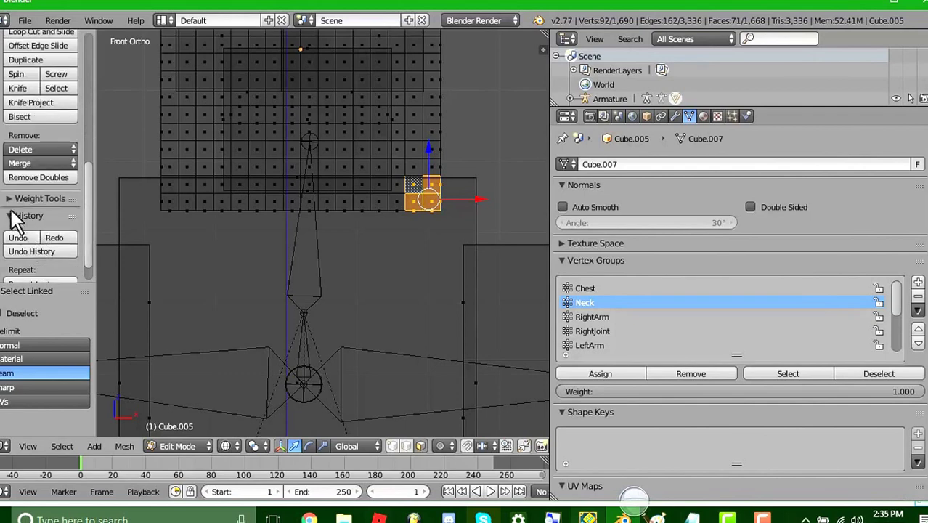
click(22, 238)
click(22, 238)
Raise the selected head about 1.7 units along Z, away from the torso
scroll(477, 119, down, 4)
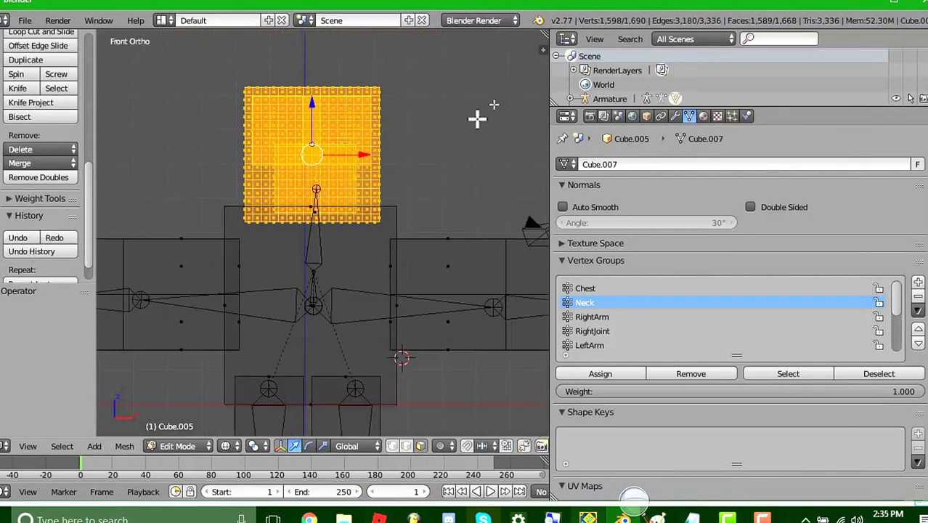
key(r)
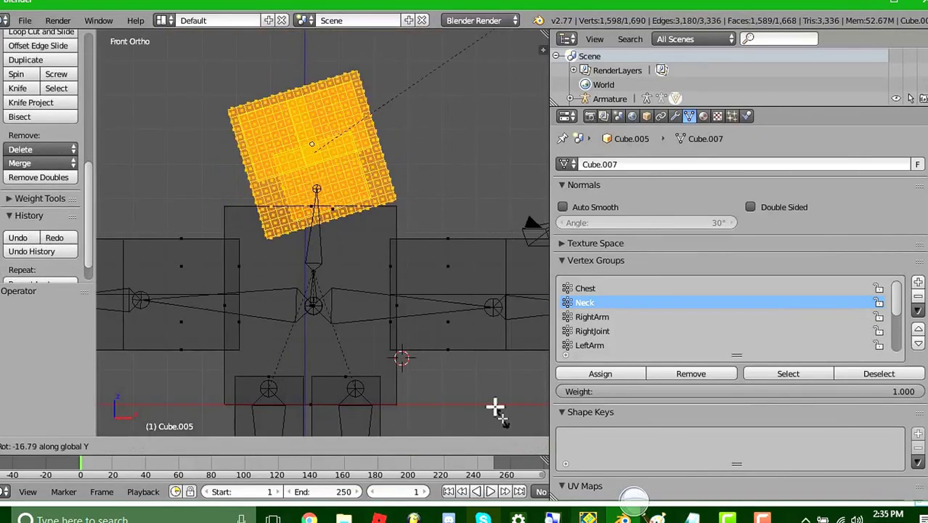
click(526, 81)
drag(314, 107, 316, 50)
Select the central faces on the head's underside and extrude them about 1.6 units down into the torso as a neck
right_click(309, 158)
scroll(318, 154, up, 5)
scroll(318, 154, down, 2)
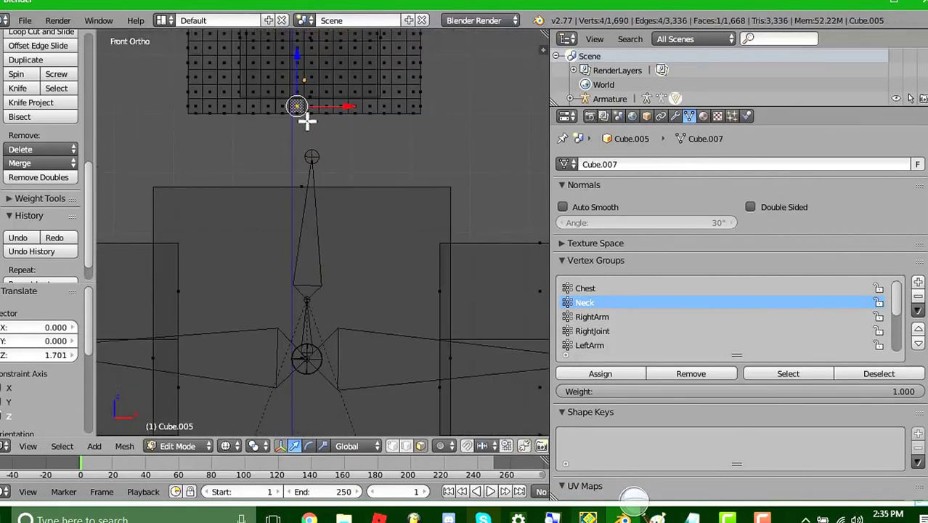
mouse_move(297, 109)
mouse_down()
mouse_move(338, 107)
mouse_move(318, 109)
mouse_up()
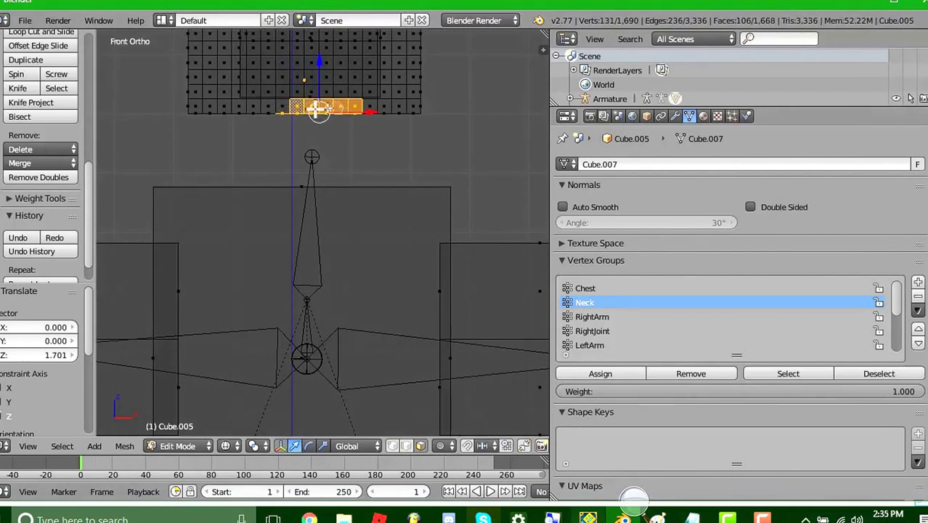
key(e)
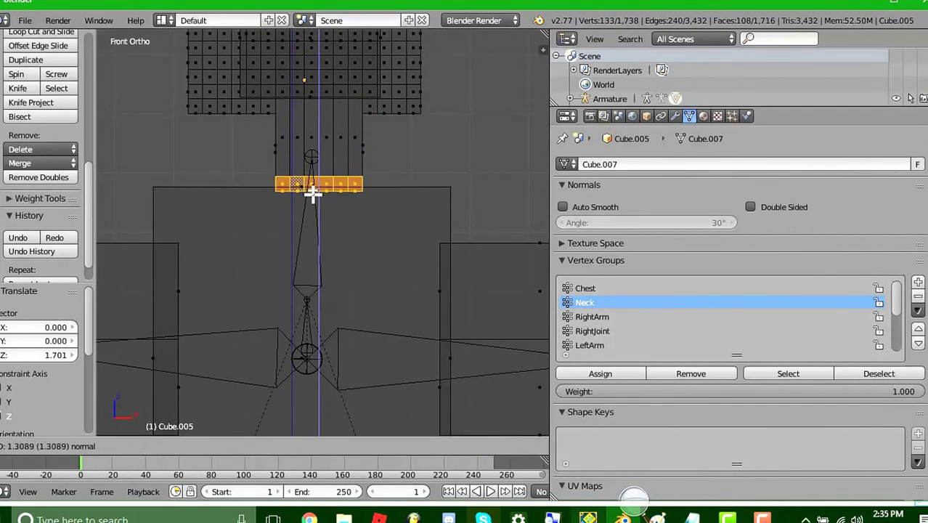
click(312, 203)
Select the whole head with its linked neck and shift it about 0.15 units towards -X
scroll(348, 151, down, 4)
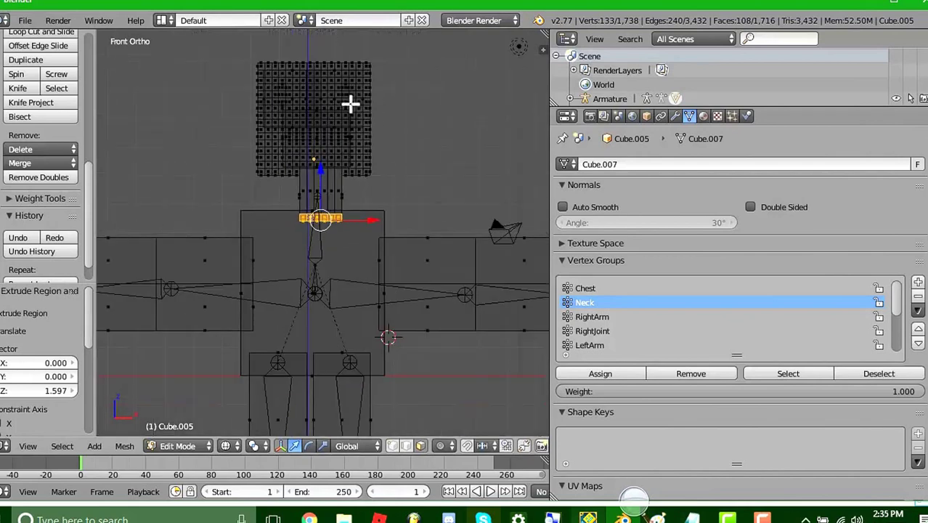
key(c)
scroll(327, 120, down, 3)
click(307, 102)
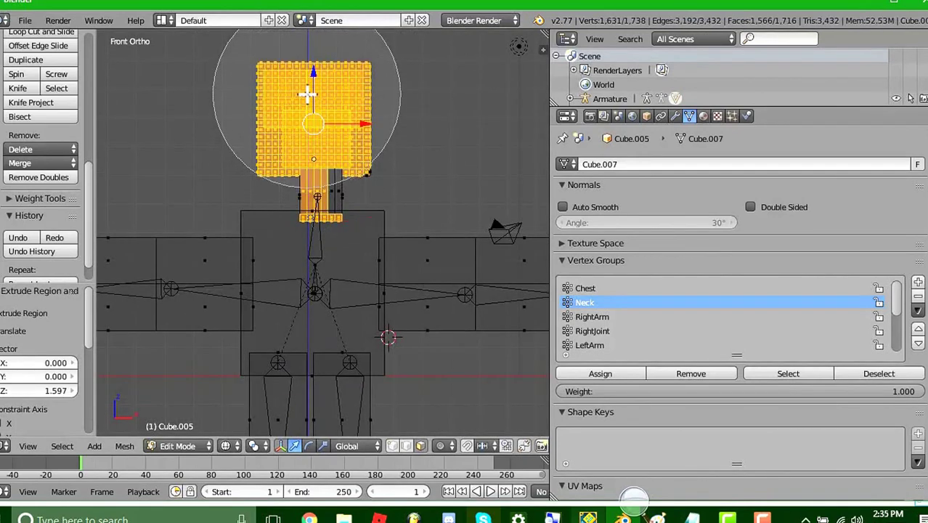
right_click(323, 109)
right_click(357, 124)
key(c)
click(310, 89)
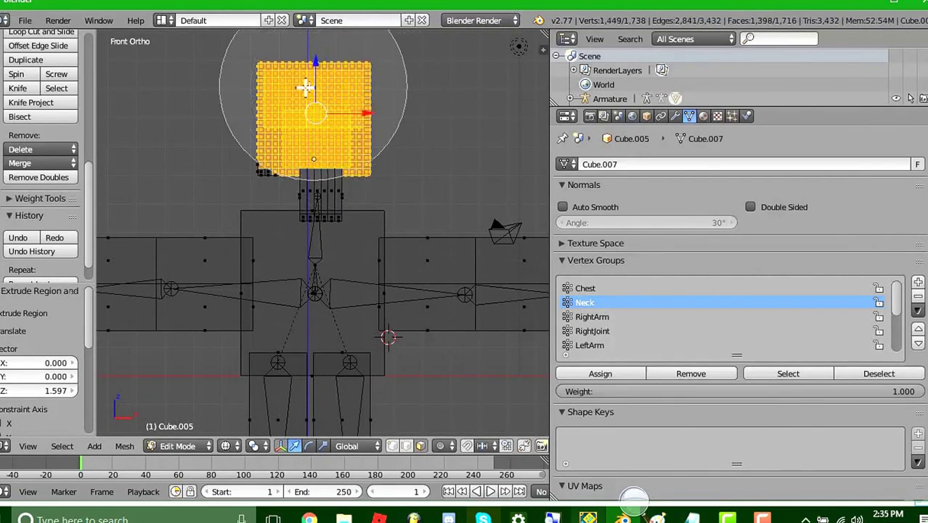
right_click(293, 83)
key(ctrl+l)
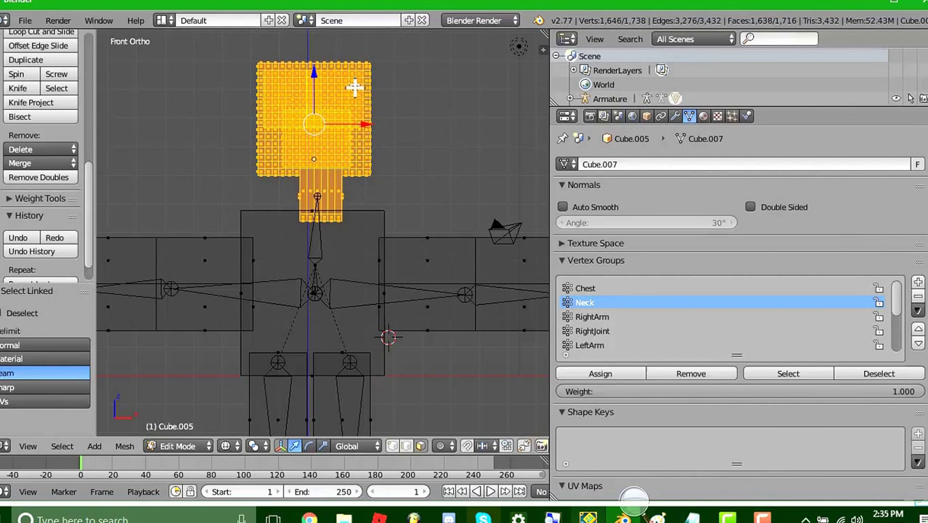
click(338, 125)
Select the faces on the head's underside beside the neck's -X edge and extrude them about 1.6 units down into the torso
click(225, 445)
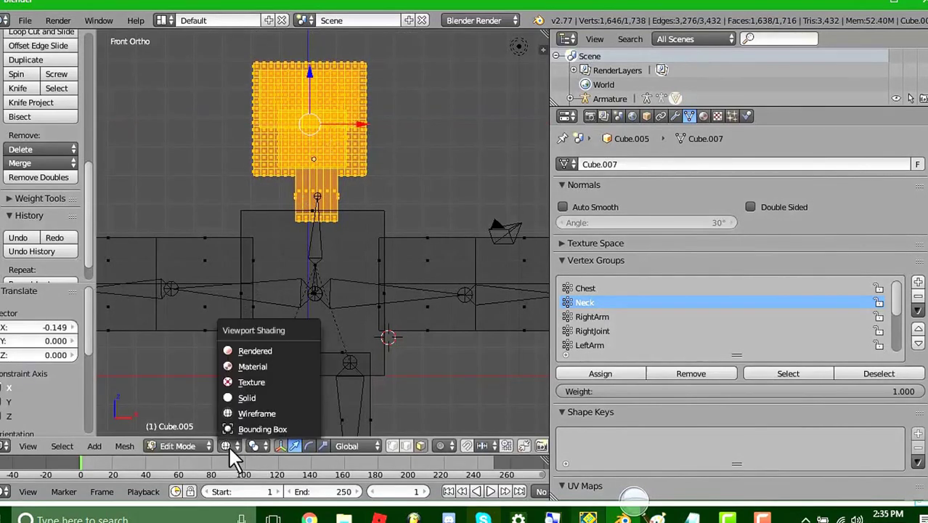
click(252, 397)
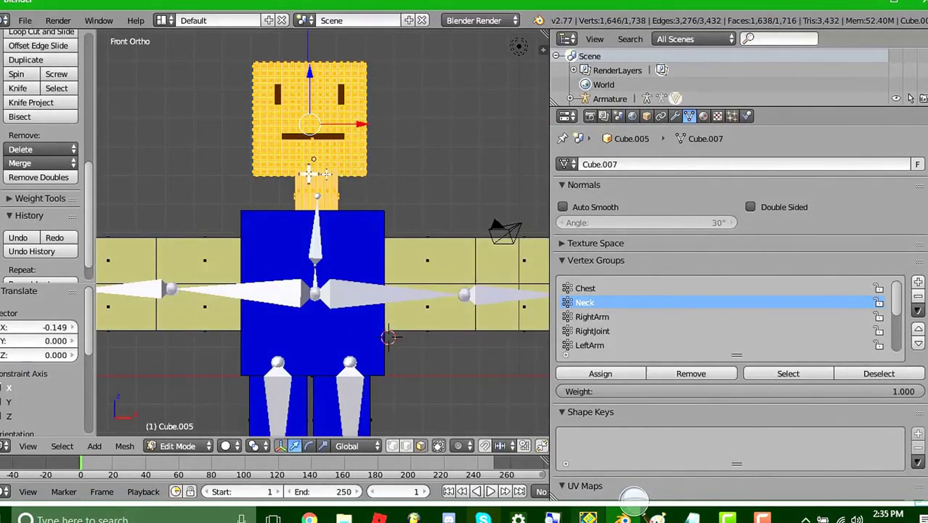
right_click(292, 172)
key(c)
scroll(296, 185, up, 12)
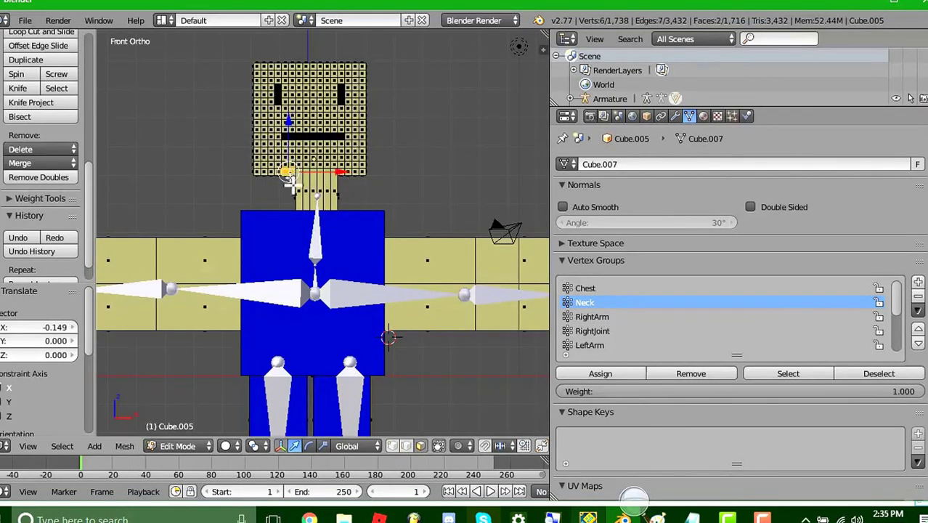
click(228, 446)
click(249, 412)
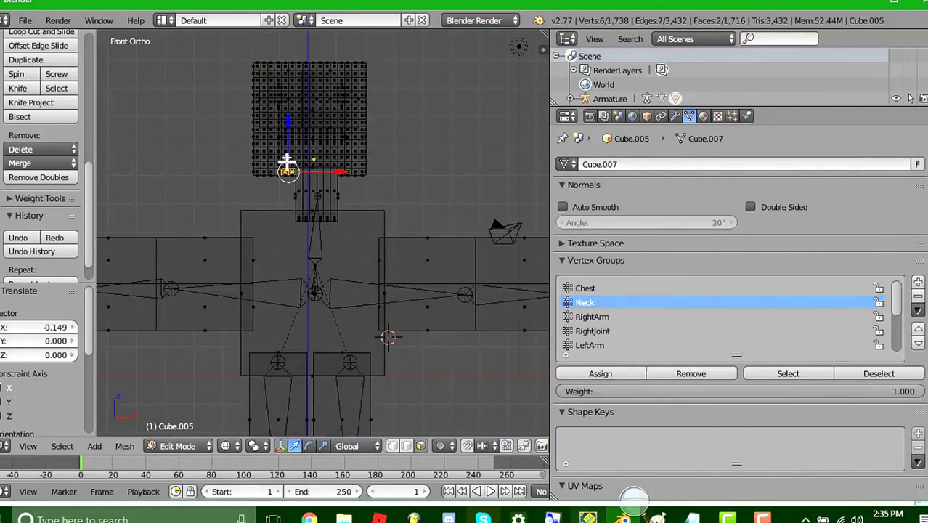
drag(288, 172, 288, 175)
key(e)
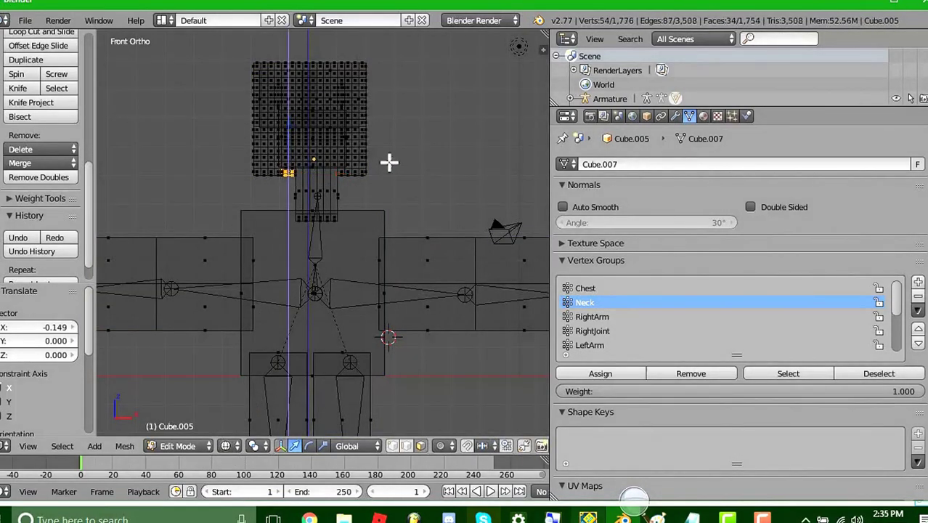
click(389, 208)
Examine the widened neck in solid shading and in Object Mode, and return to Edit Mode
click(228, 446)
click(262, 392)
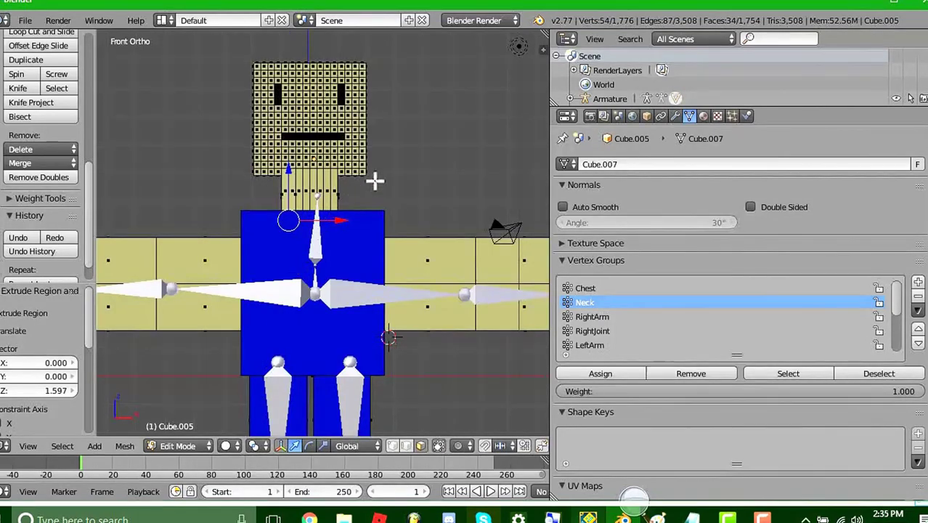
scroll(375, 180, up, 4)
scroll(375, 181, down, 2)
scroll(375, 180, down, 2)
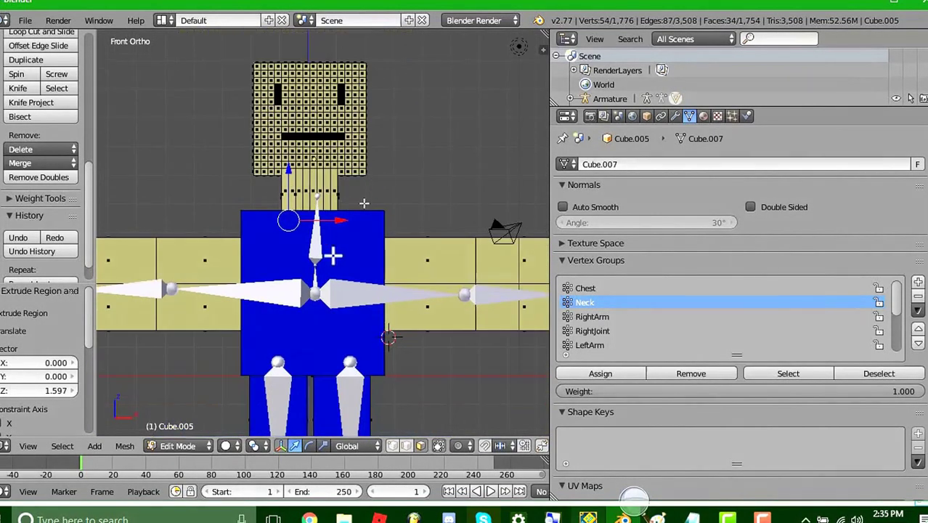
click(178, 446)
click(205, 427)
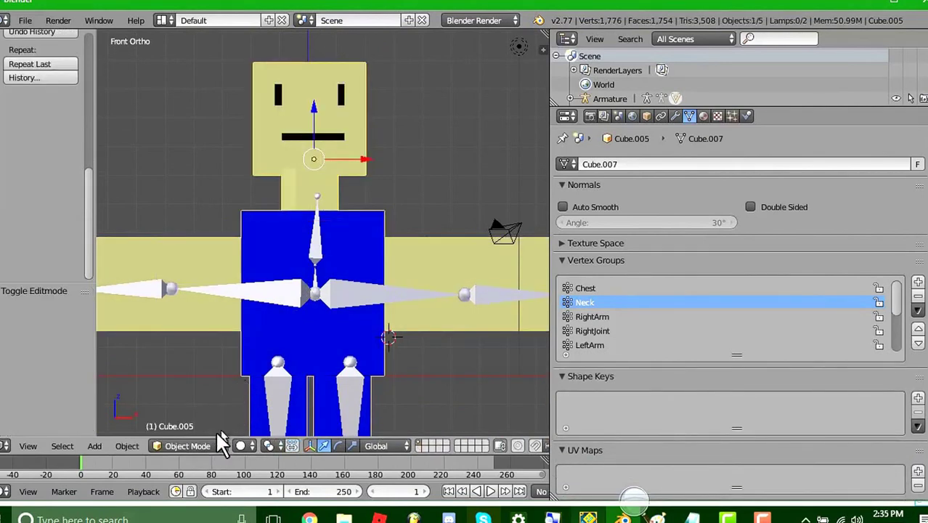
click(219, 445)
click(207, 412)
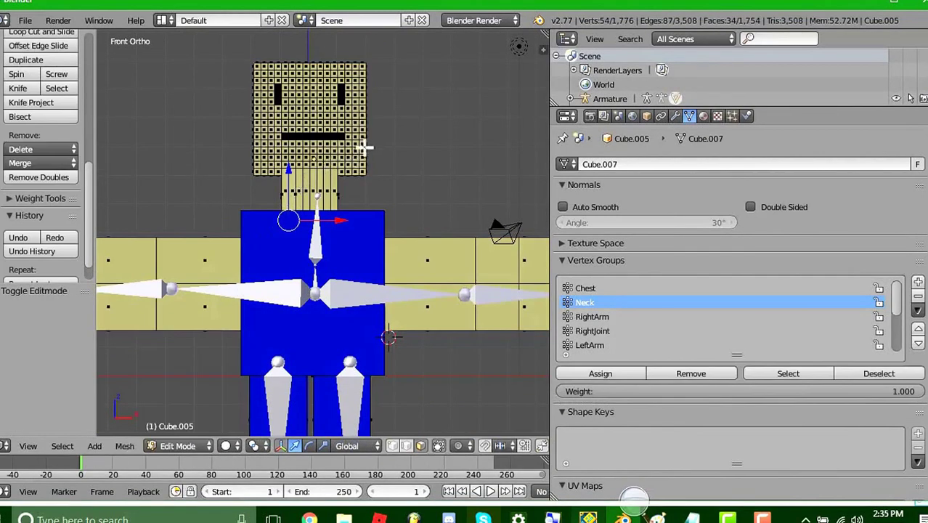
Select all linked pieces of the neck in wireframe shading and assign them to the Neck vertex group
click(226, 445)
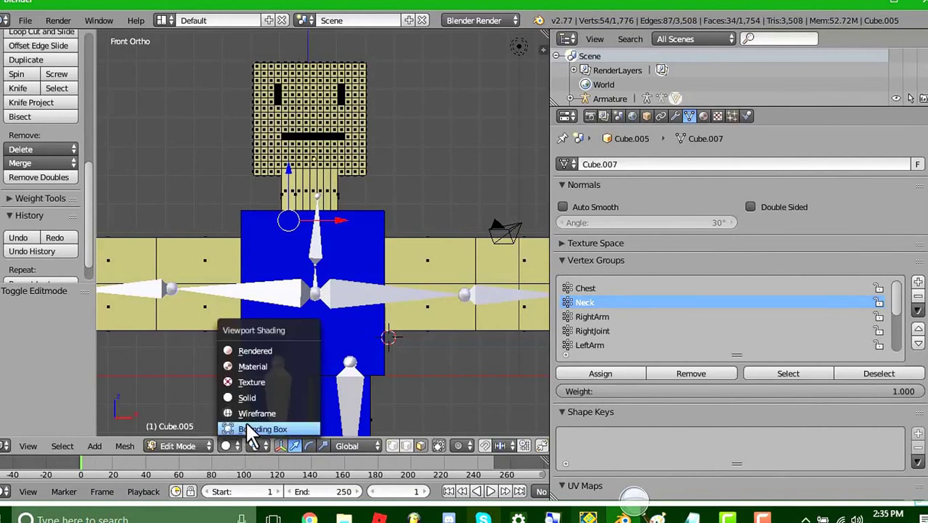
click(243, 419)
key(l)
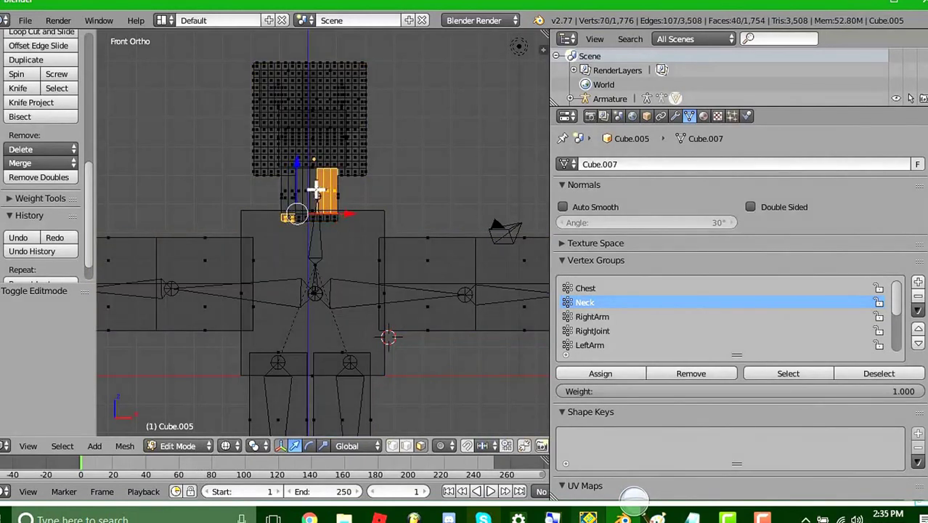
scroll(294, 204, up, 5)
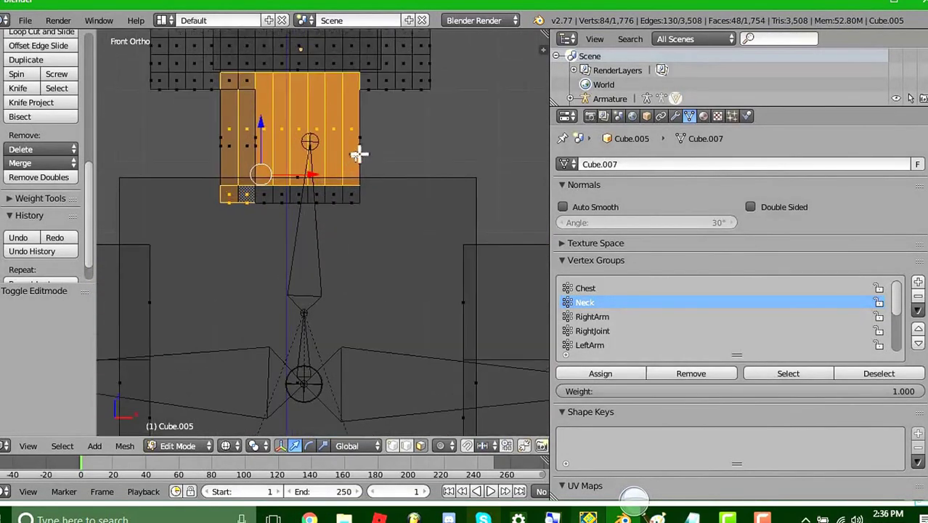
key(l)
key(l)
key(l)
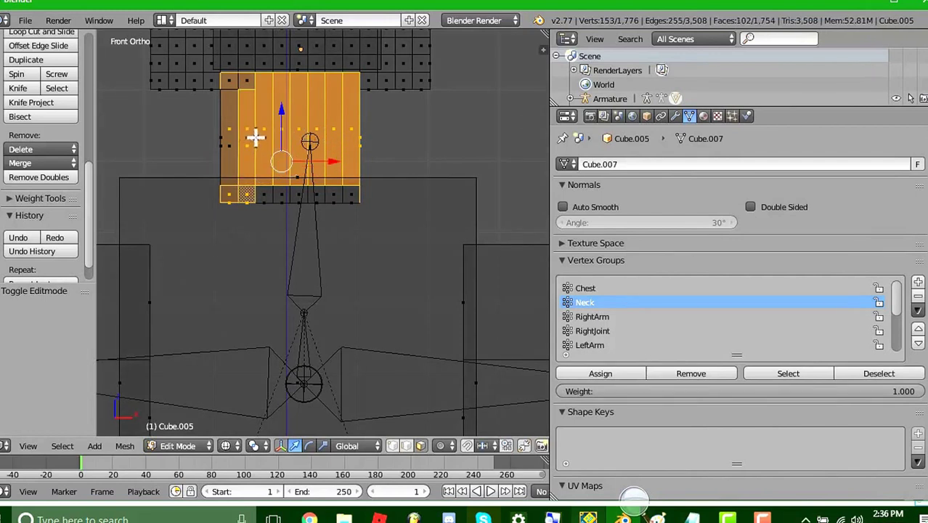
key(l)
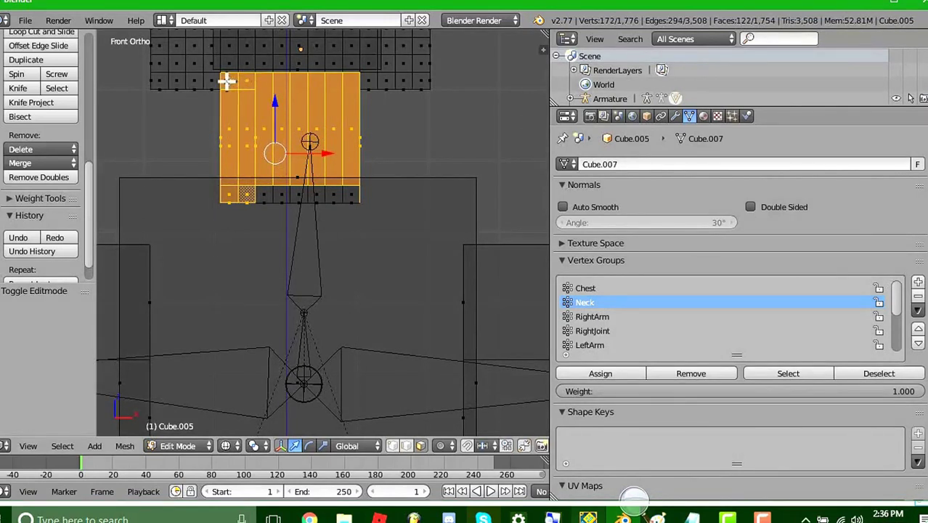
key(l)
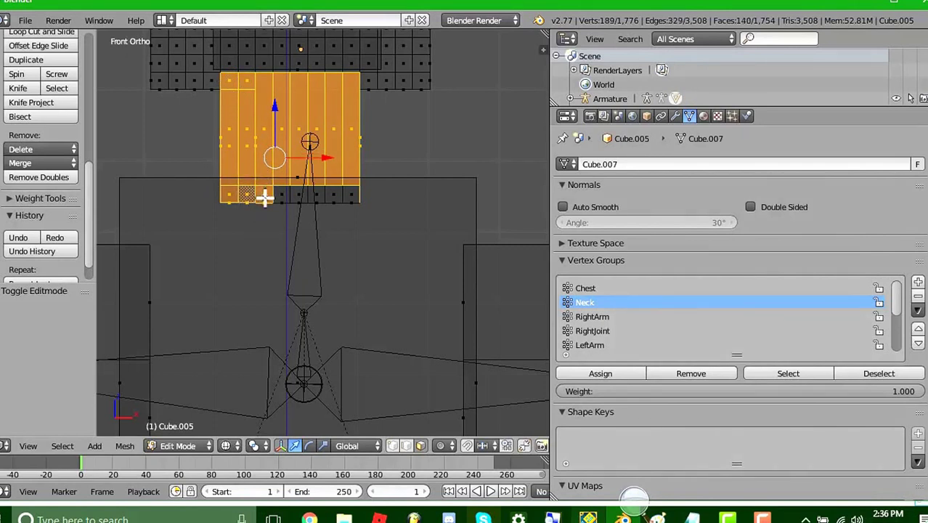
key(l)
key(l)
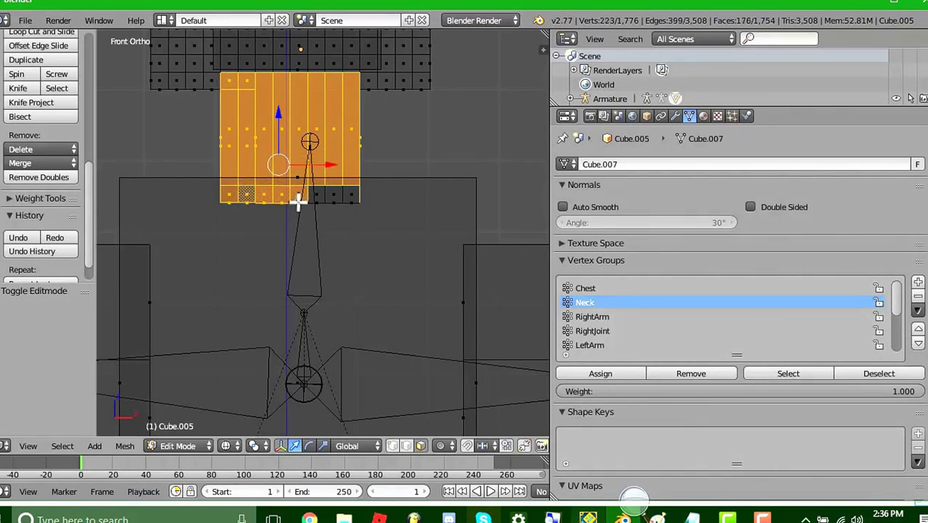
key(l)
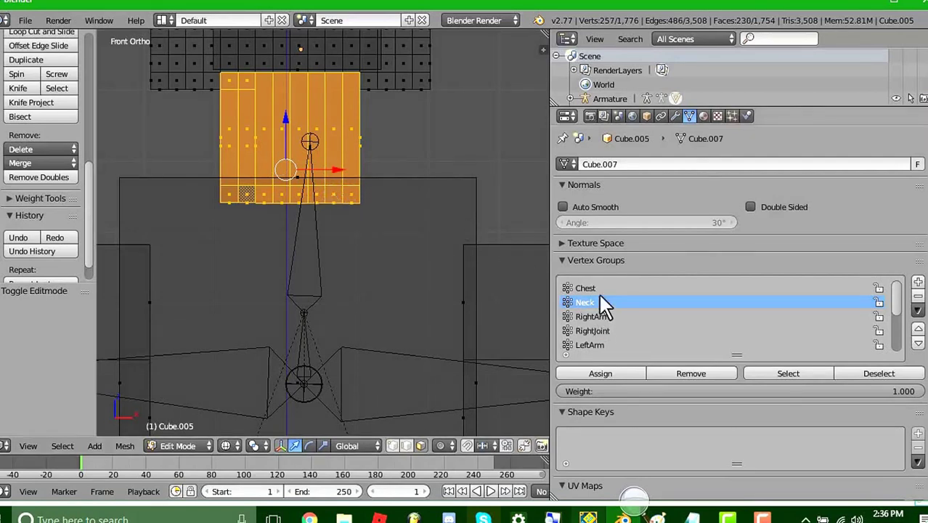
click(604, 370)
Select the whole upper block of the +X leg and assign it to the RightLeg vertex group
scroll(318, 217, down, 2)
scroll(318, 216, down, 5)
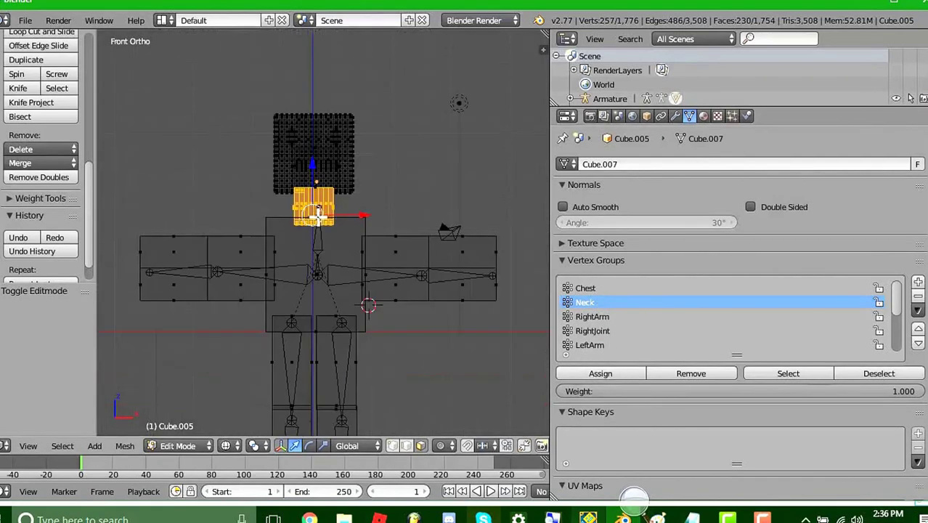
right_click(349, 341)
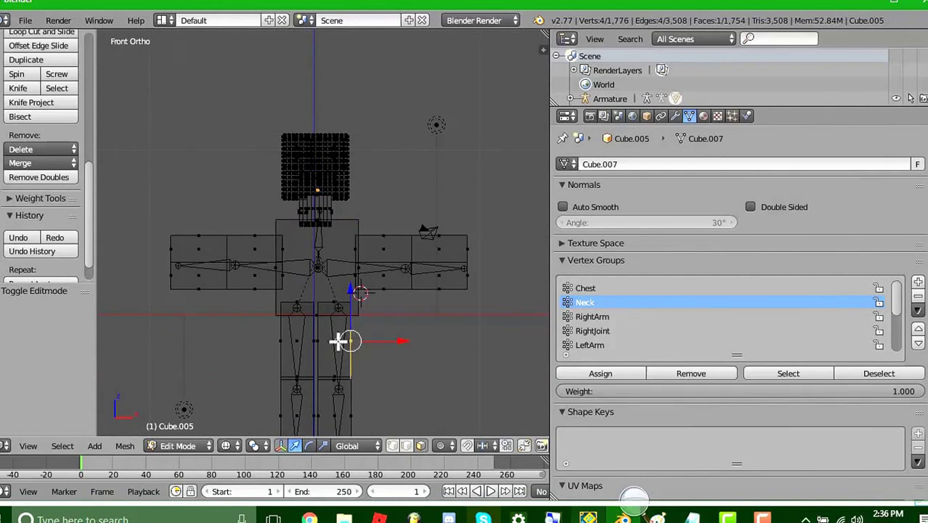
key(l)
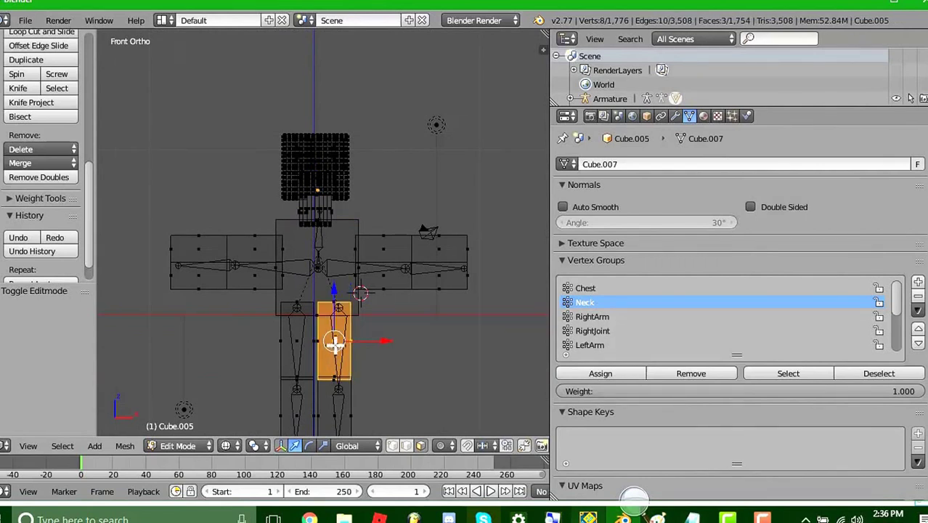
key(l)
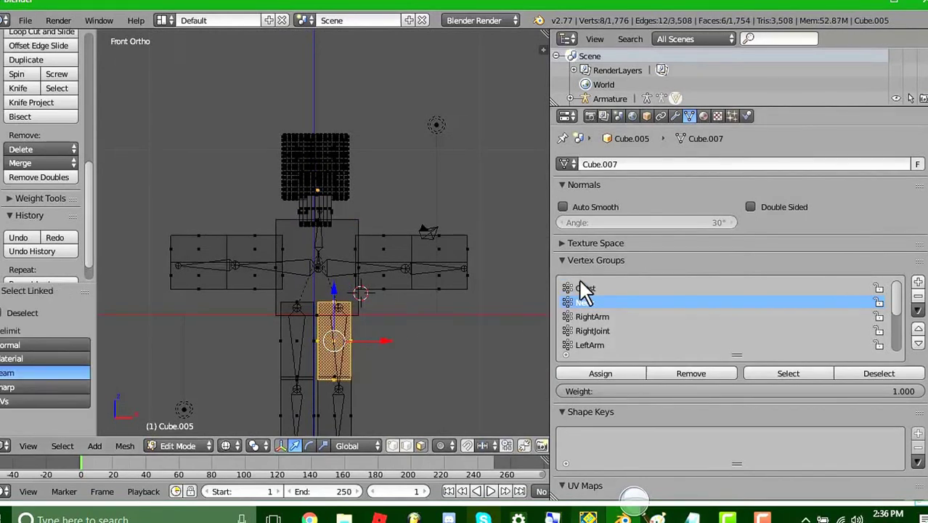
scroll(658, 331, down, 4)
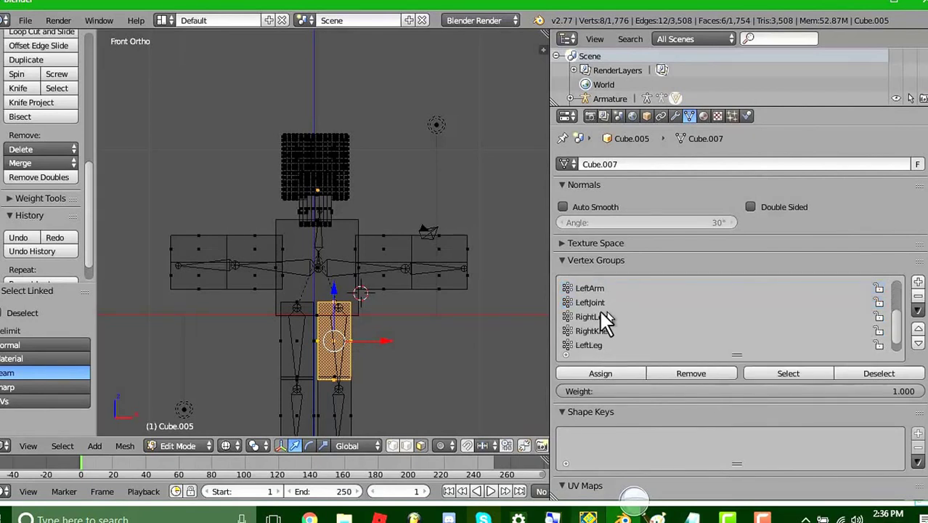
click(599, 316)
click(611, 372)
Select the whole upper block of the -X leg and assign it to the LeftLeg vertex group
right_click(297, 341)
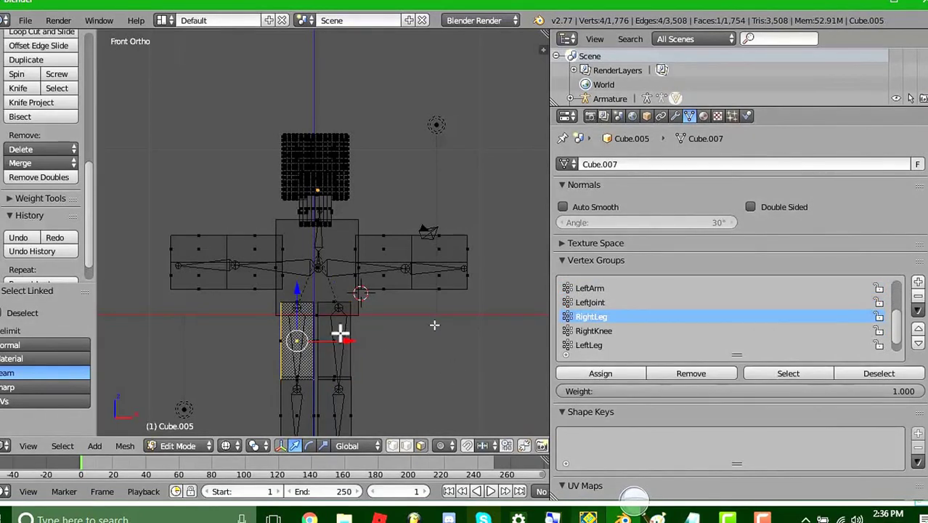
key(l)
click(614, 345)
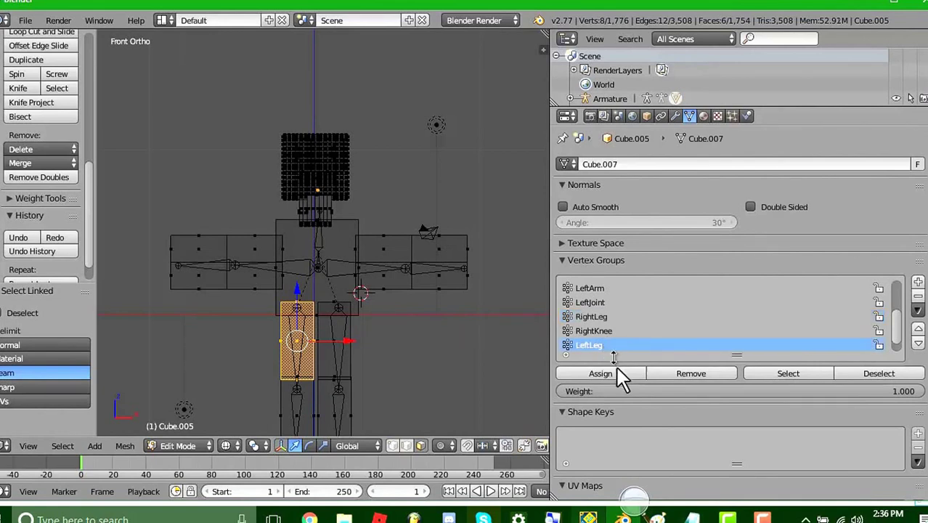
click(615, 372)
Select only the lower block of the +X leg and assign it to the RightKnee vertex group
scroll(347, 360, down, 1)
right_click(331, 383)
key(l)
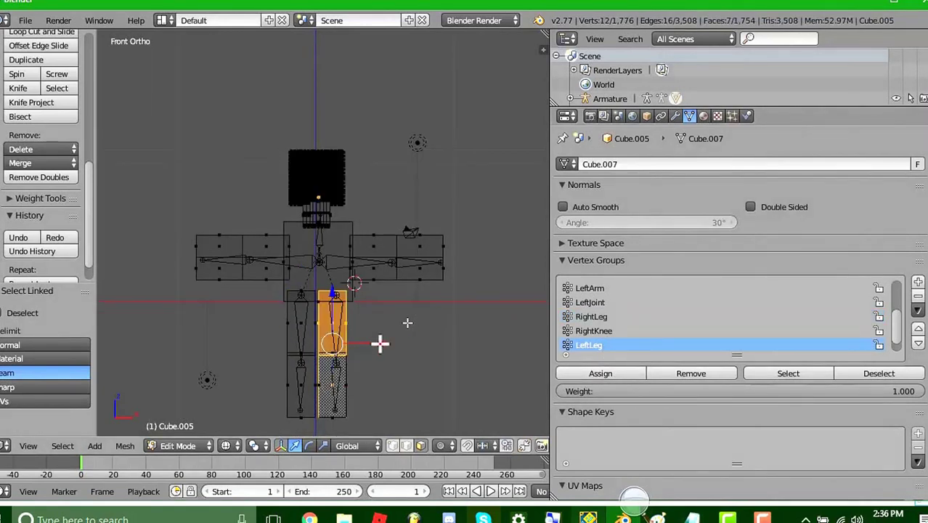
right_click(333, 379)
key(l)
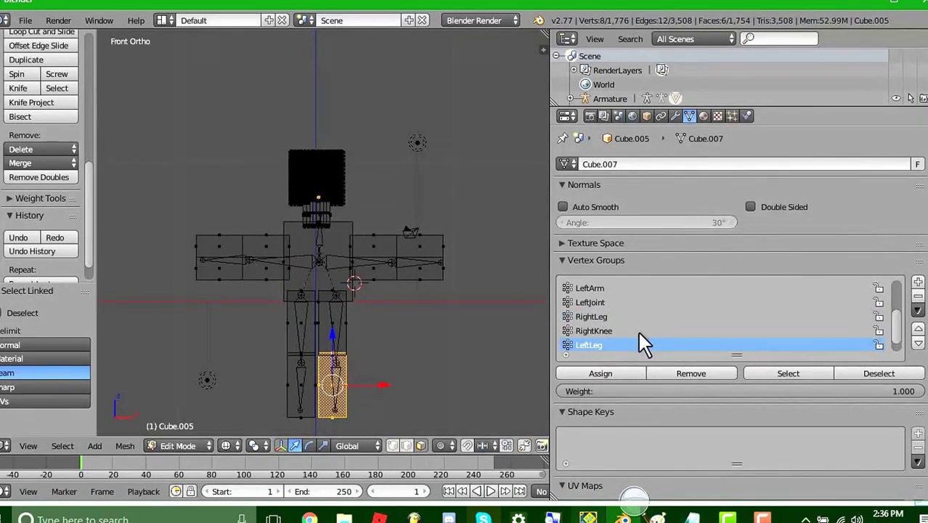
scroll(628, 334, down, 1)
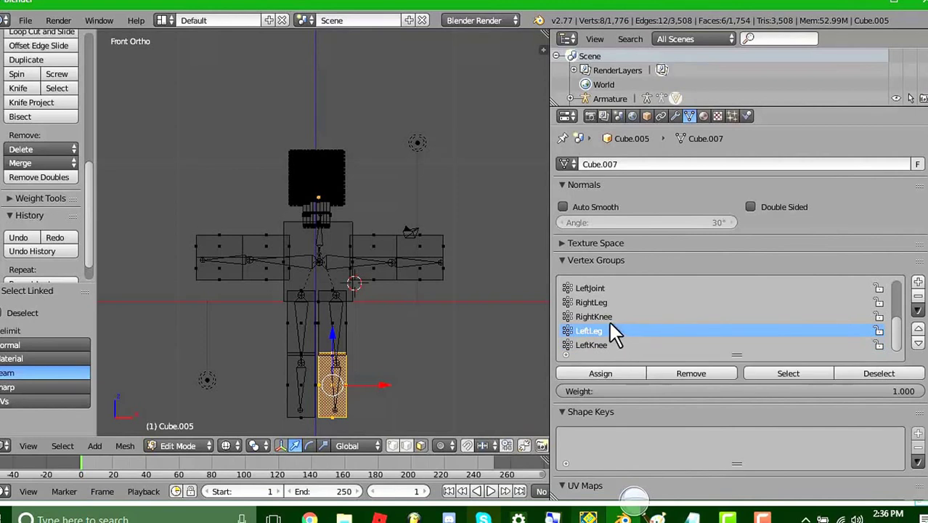
click(608, 317)
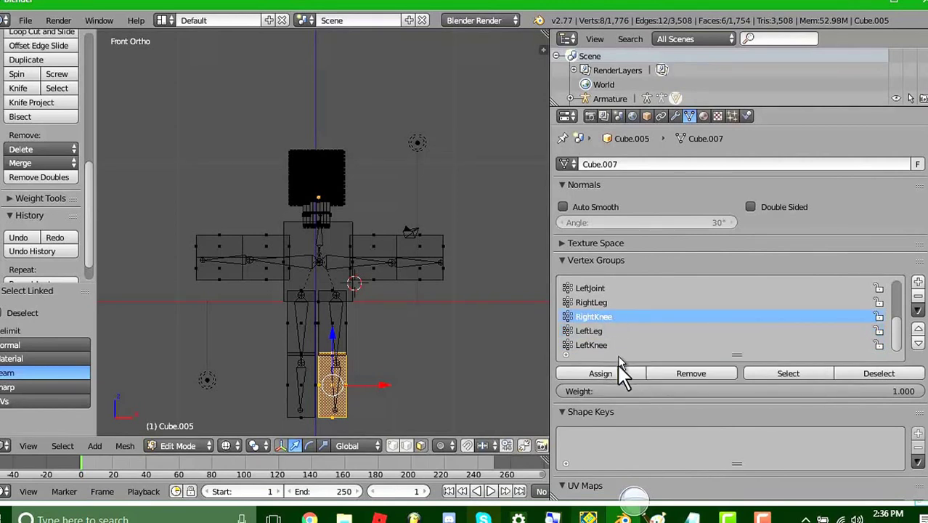
Select the lower block of the -X leg and assign it to the LeftKnee vertex group
right_click(301, 385)
key(l)
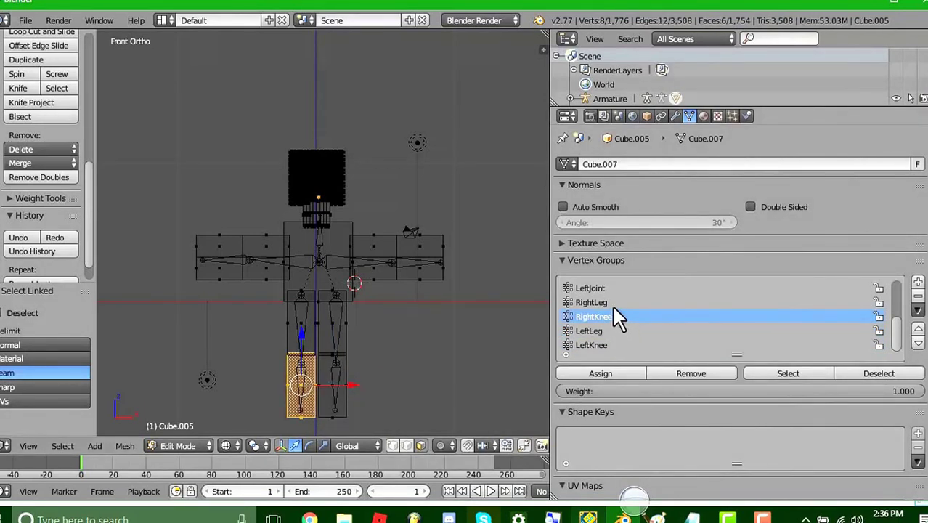
click(601, 344)
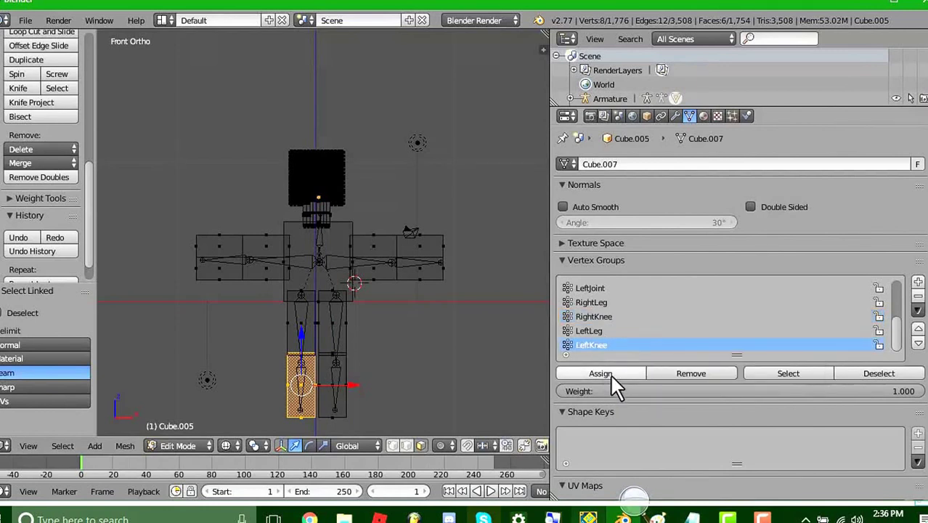
Examine the LeftKnee group's weights in Weight Paint mode with solid shading, and return to Object Mode
click(209, 445)
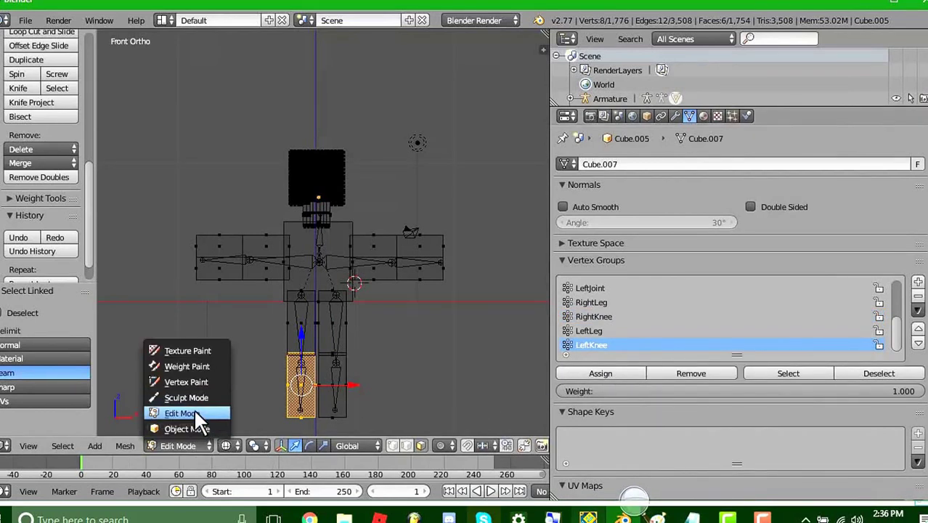
click(189, 367)
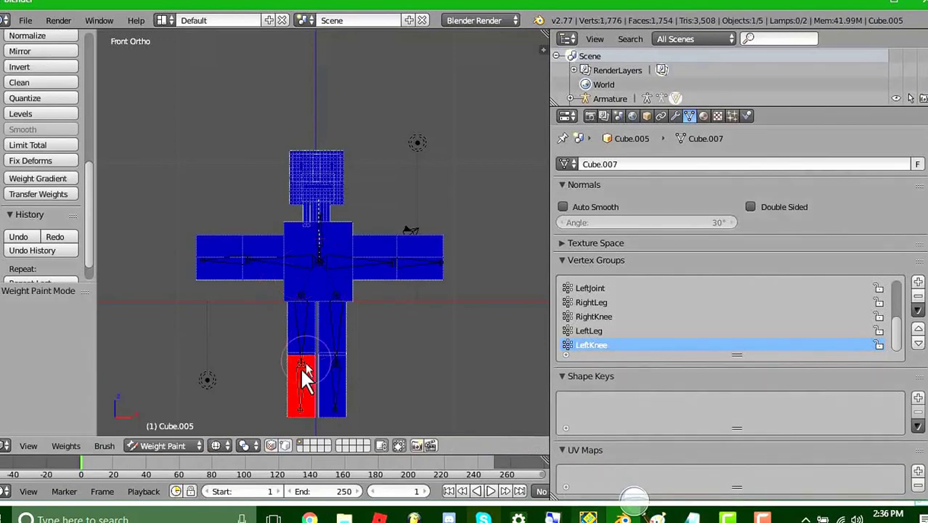
click(215, 445)
click(246, 393)
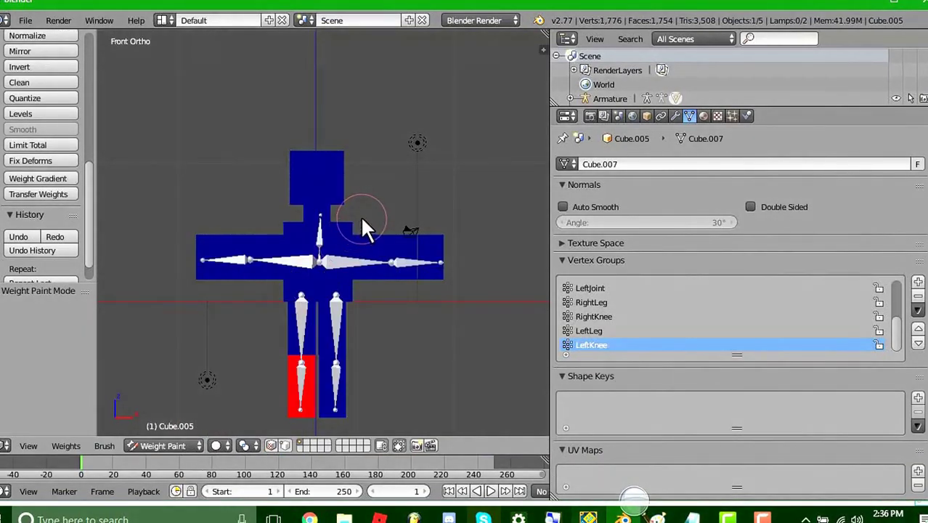
scroll(334, 334, down, 2)
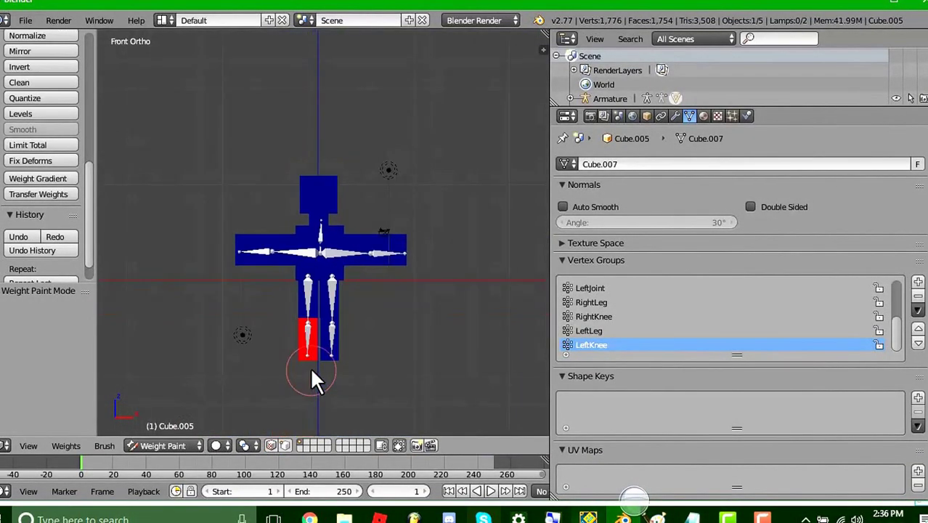
click(165, 446)
click(172, 430)
scroll(253, 363, up, 5)
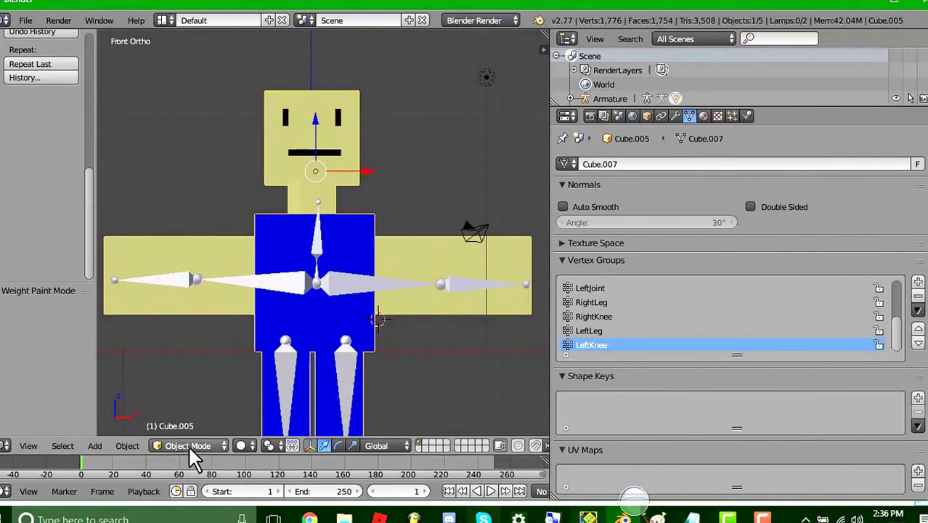
Select the armature, enter Pose Mode and try rotating the Neck bone about the global Y axis
click(190, 446)
click(207, 427)
right_click(336, 291)
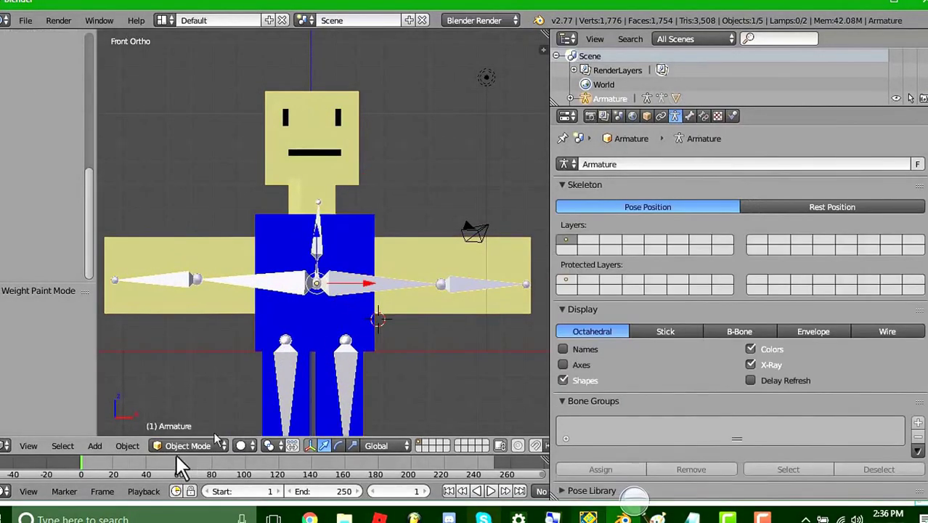
click(181, 445)
click(196, 391)
right_click(320, 207)
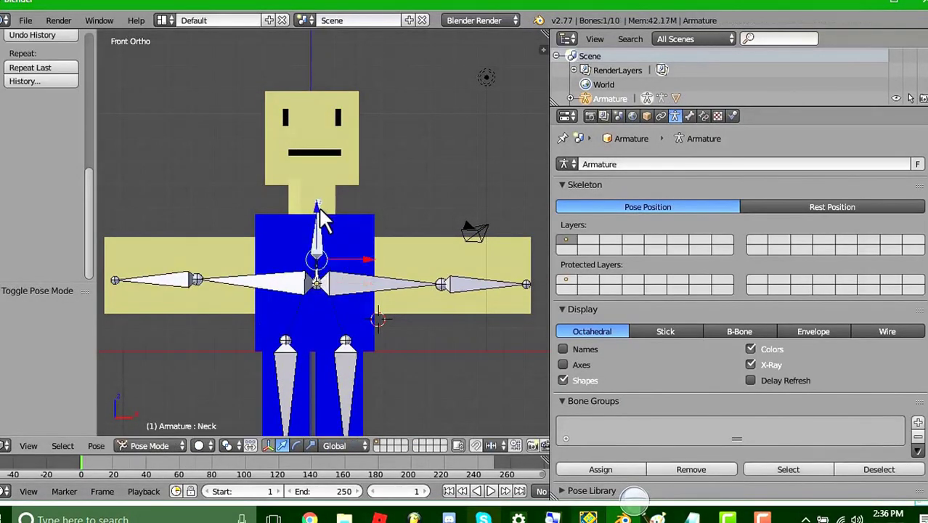
key(r)
key(y)
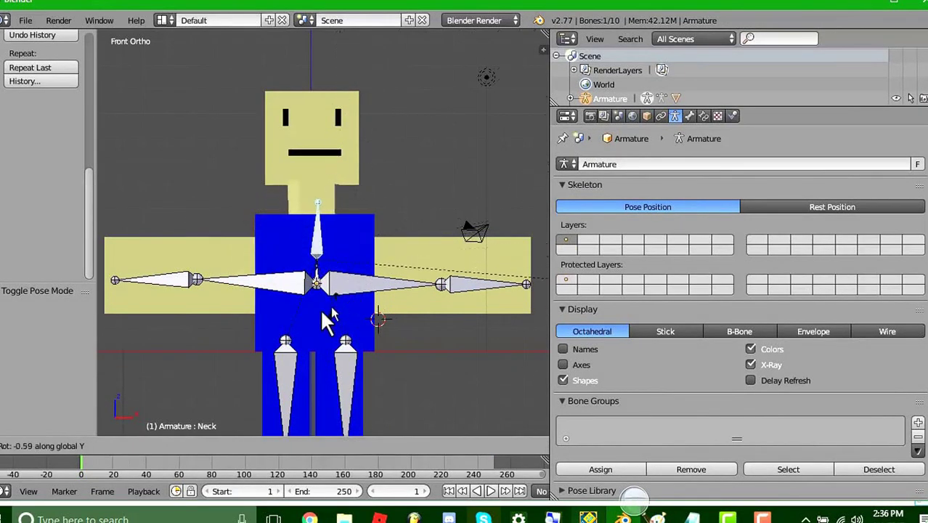
click(411, 338)
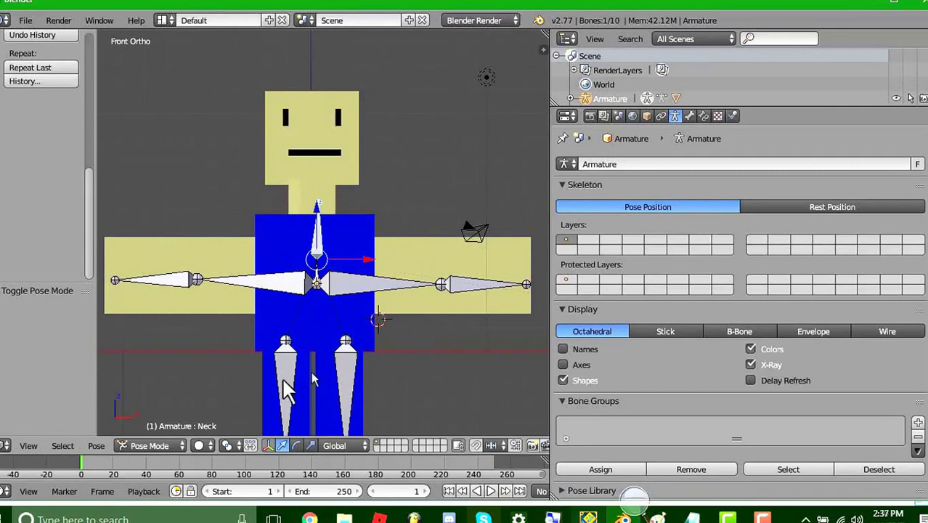
Select the character mesh and switch it to Edit Mode
right_click(304, 169)
click(187, 445)
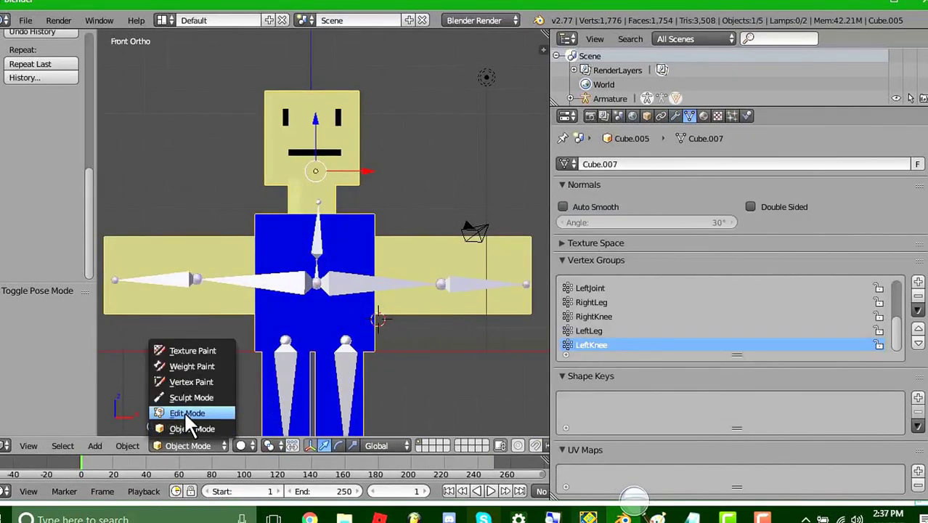
Enter Edit Mode on the character mesh and circle-select the entire head and neck geometry in wireframe display
click(186, 412)
key(c)
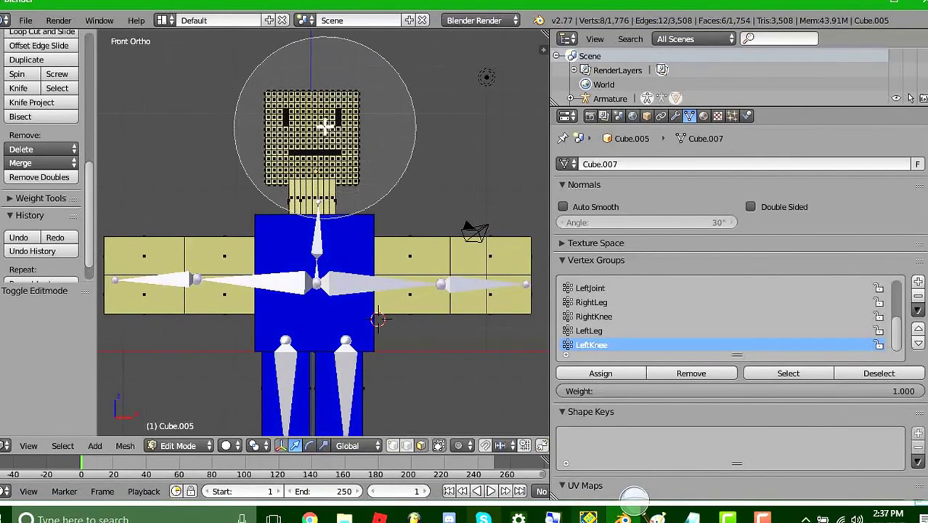
click(310, 103)
right_click(331, 101)
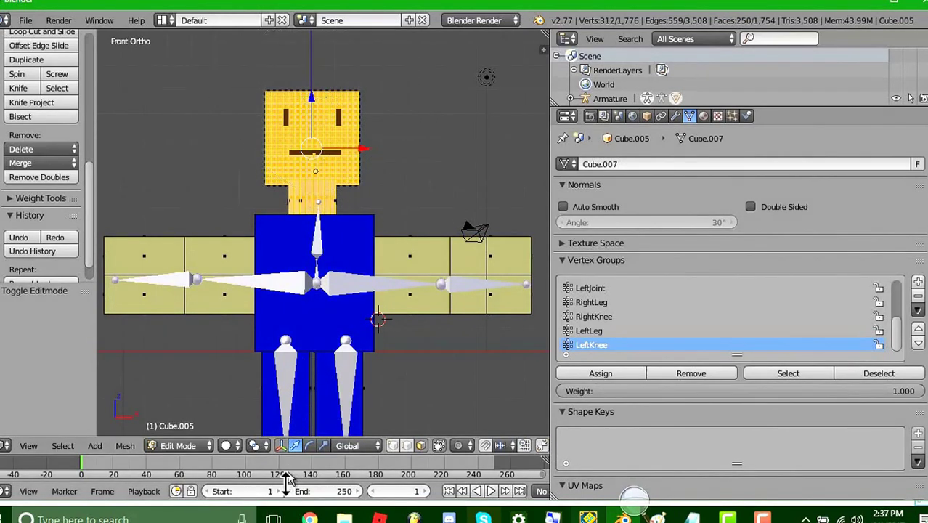
click(226, 445)
click(236, 411)
key(c)
click(294, 99)
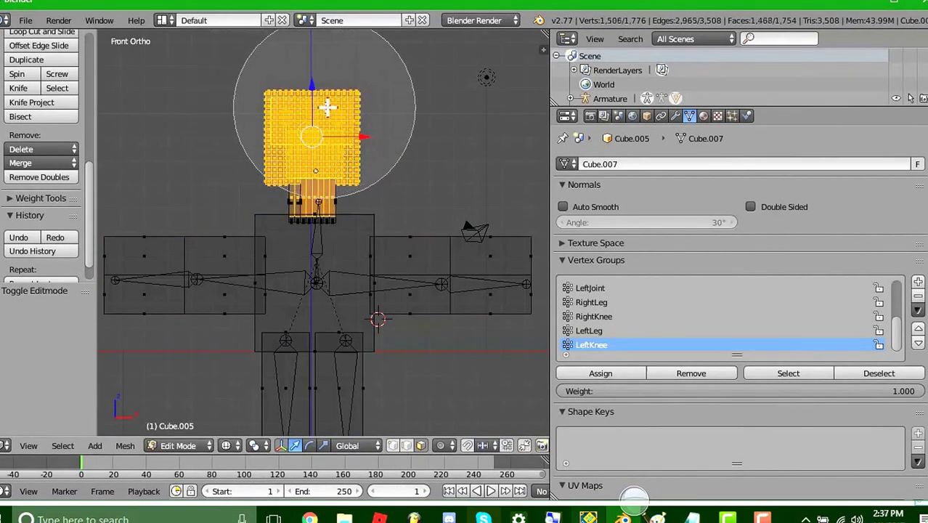
right_click(333, 97)
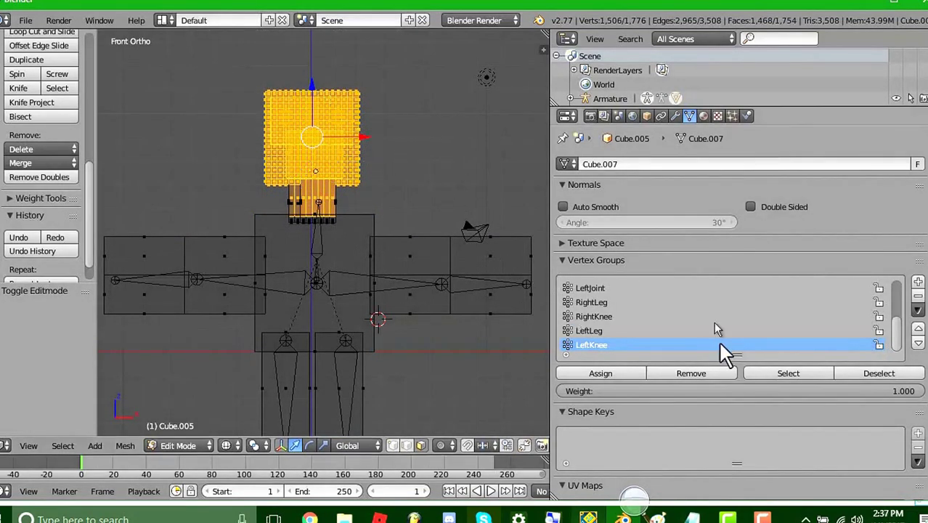
Assign the selected geometry to the Neck vertex group, then return to Object Mode with solid shading
scroll(715, 350, up, 5)
click(581, 302)
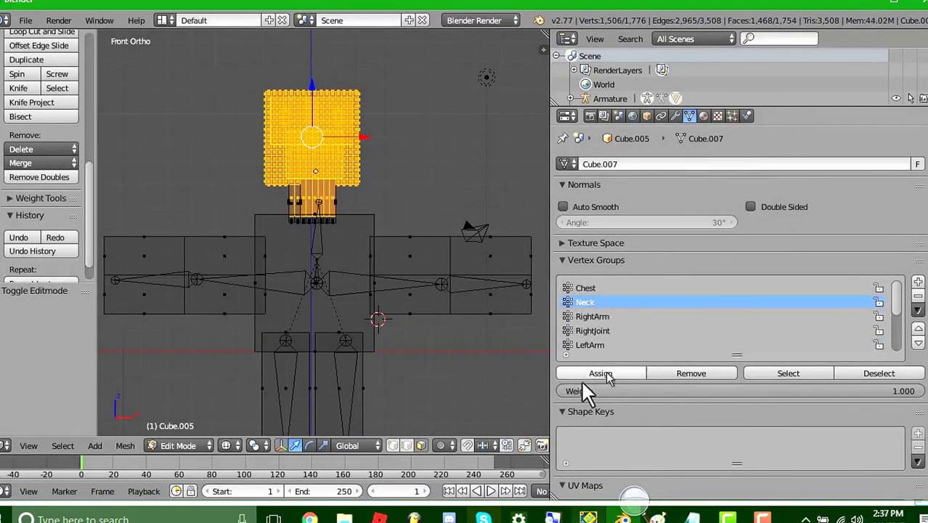
click(603, 373)
click(185, 442)
click(190, 430)
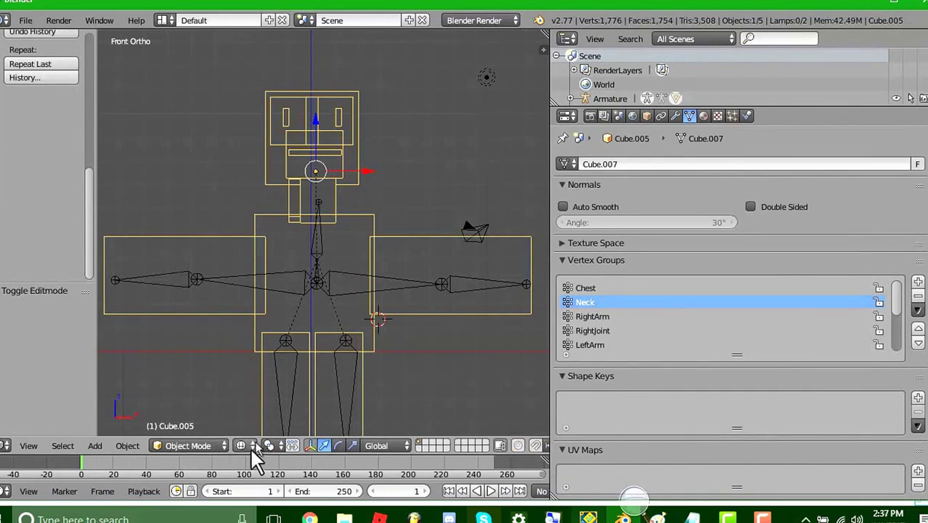
click(249, 447)
click(261, 397)
Try rotating the Neck bone about the global Y axis in Pose Mode and cancel the rotation
right_click(329, 252)
key(ctrl+Tab)
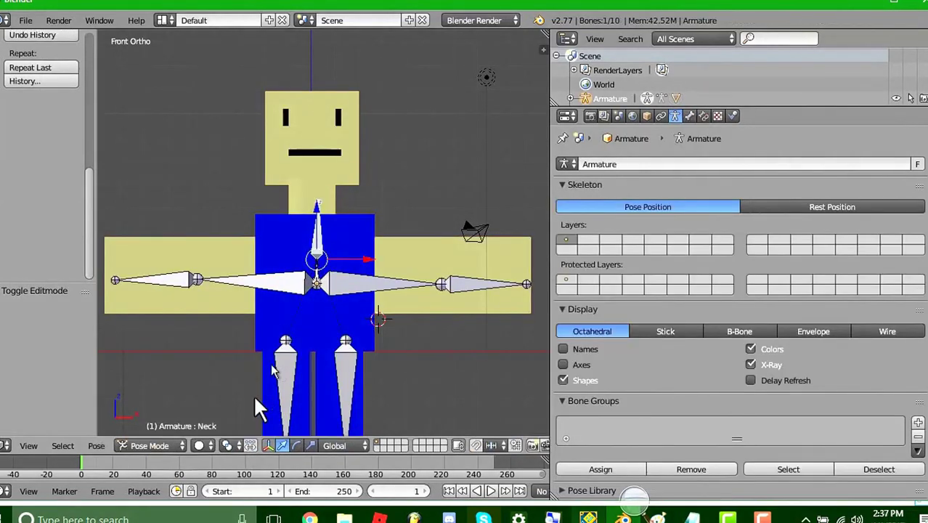
key(r)
key(y)
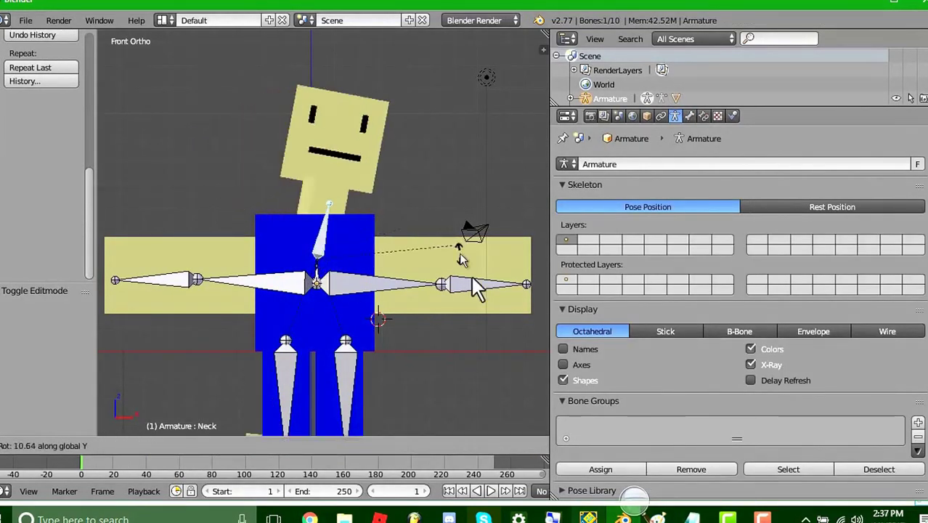
key(Escape)
scroll(436, 276, down, 4)
scroll(439, 285, down, 1)
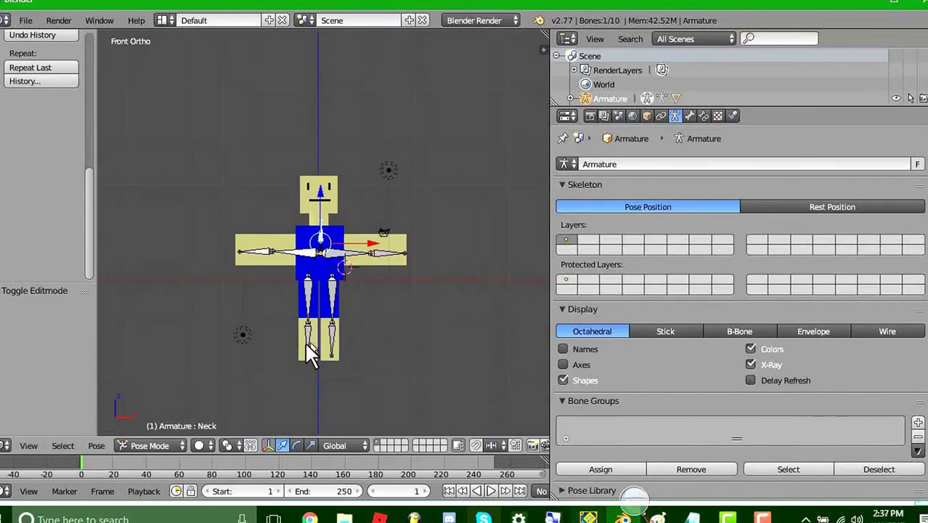
Edit the character mesh, select only the lower-leg block around the LeftKnee bone, and remove it from the Neck vertex group
right_click(318, 347)
click(192, 445)
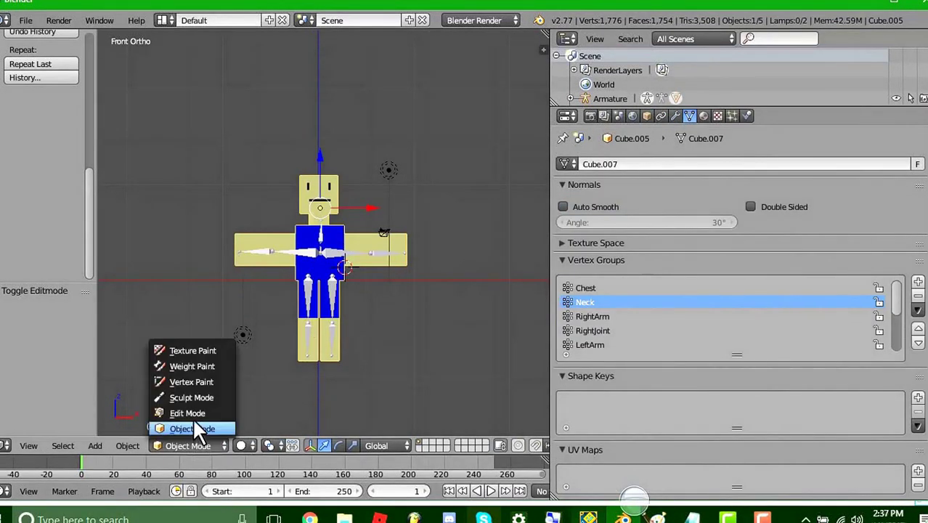
click(192, 416)
scroll(333, 339, up, 2)
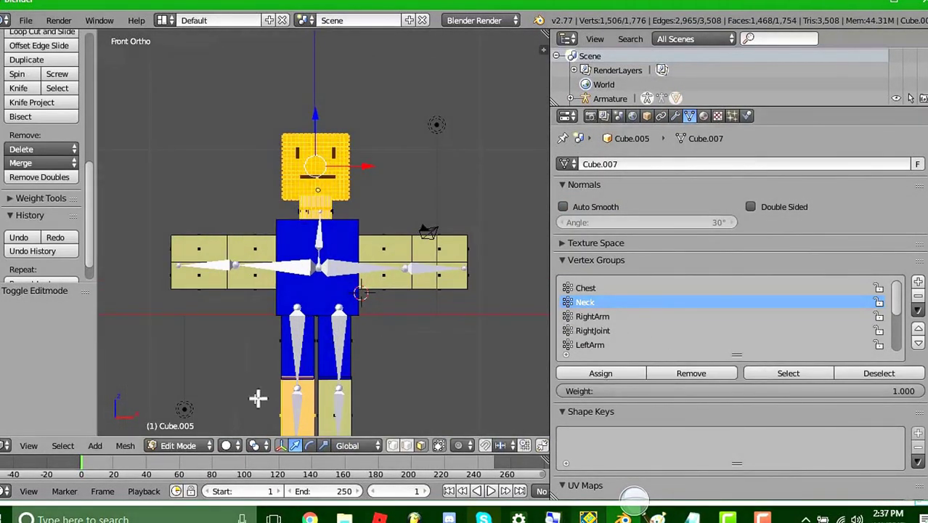
key(a)
key(l)
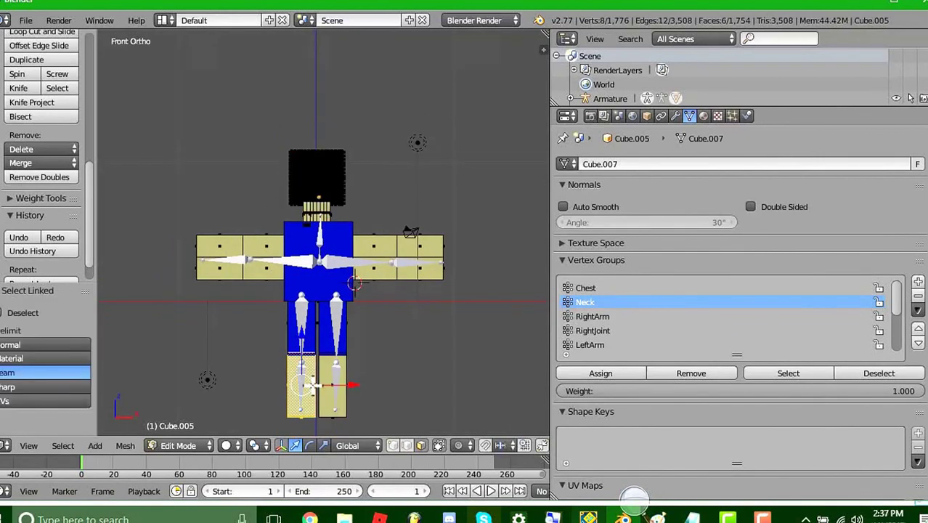
mouse_move(305, 338)
mouse_down()
mouse_move(311, 401)
mouse_move(310, 352)
mouse_up()
right_click(310, 352)
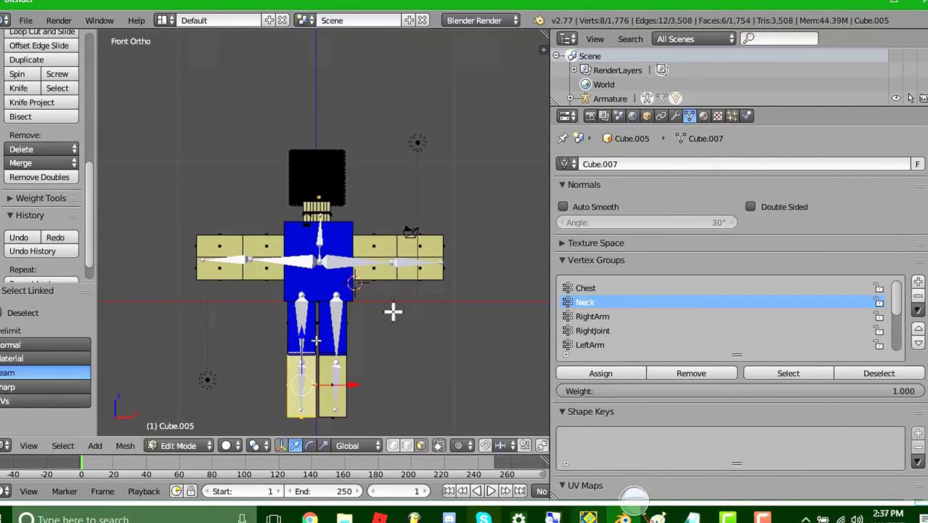
click(707, 370)
Leave mesh editing, select the armature and put it in Pose Mode
click(176, 443)
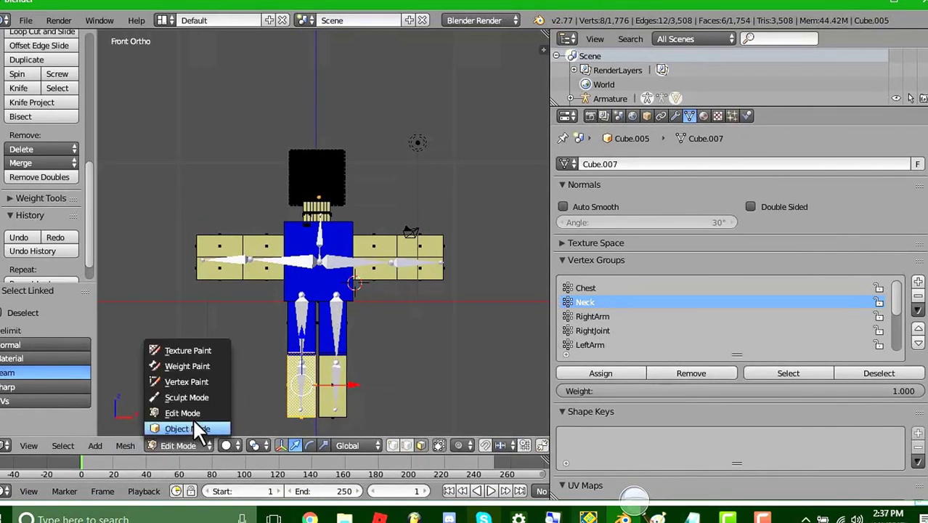
click(192, 420)
right_click(347, 294)
key(ctrl+Tab)
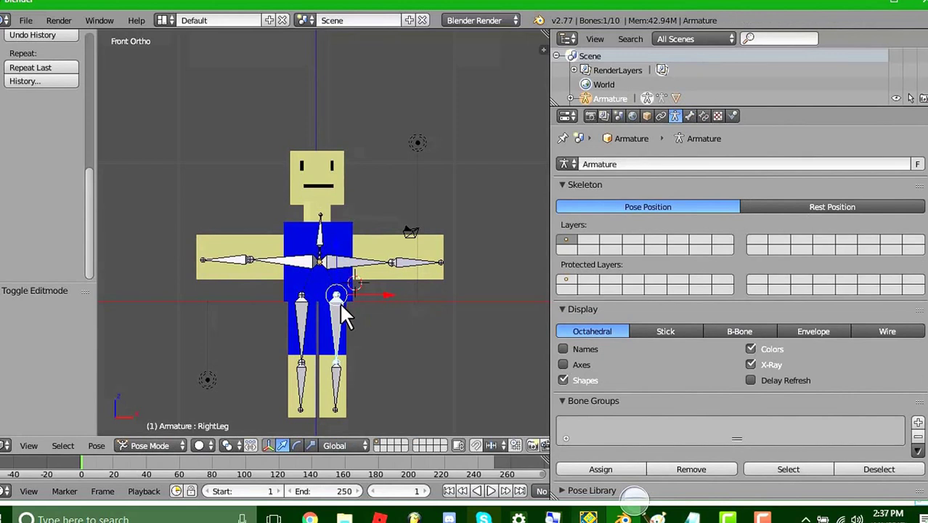
Try rotating the RightLeg bone and the LeftLeg bone one after the other, cancelling each rotation
key(r)
right_click(450, 231)
right_click(295, 306)
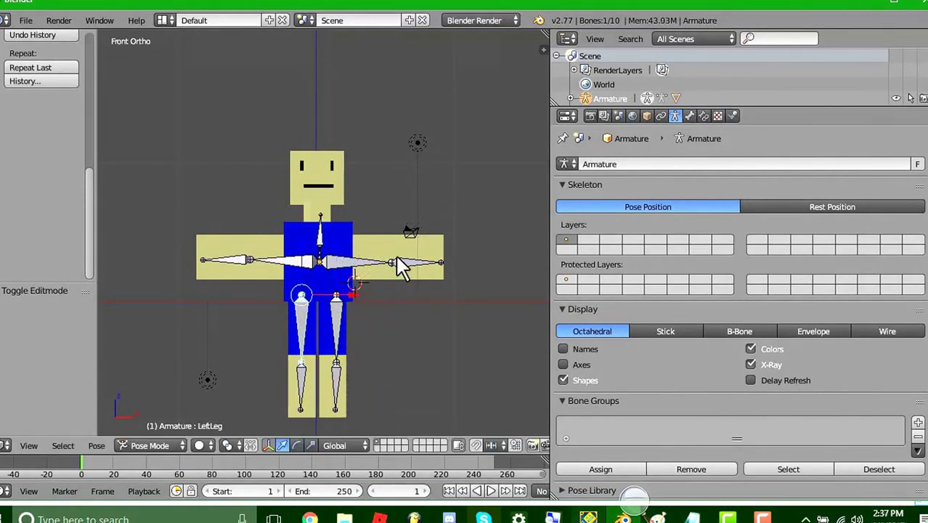
key(r)
key(y)
right_click(400, 294)
Try rotating the RightArm bone about the global Y axis twice, cancelling each rotation
right_click(354, 259)
key(r)
key(y)
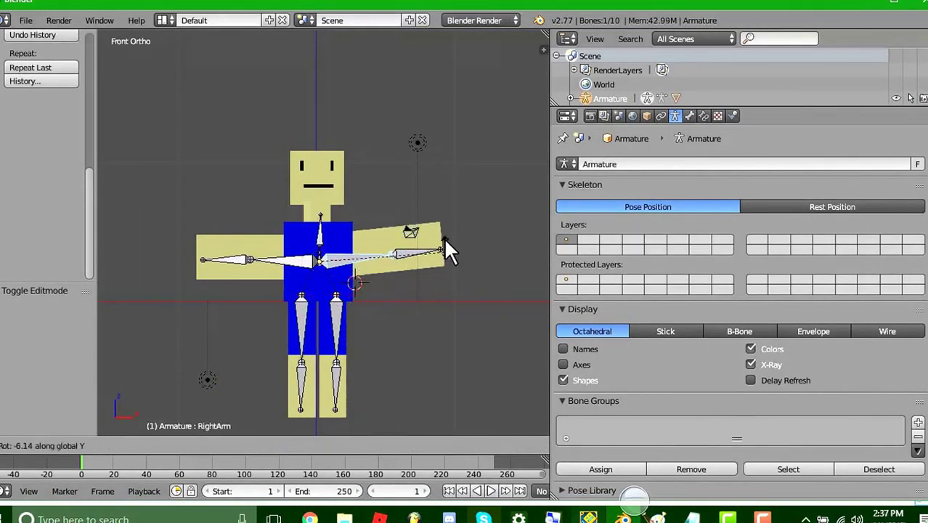
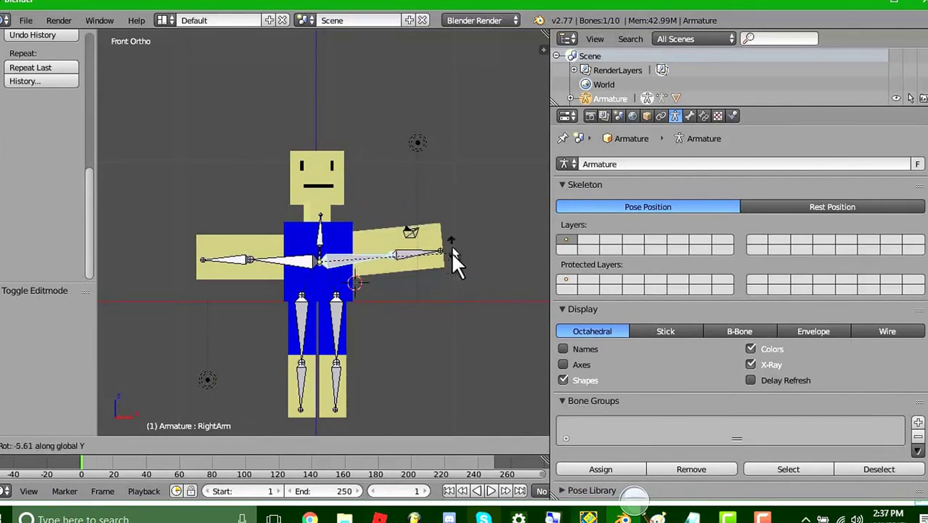
right_click(436, 265)
key(r)
key(y)
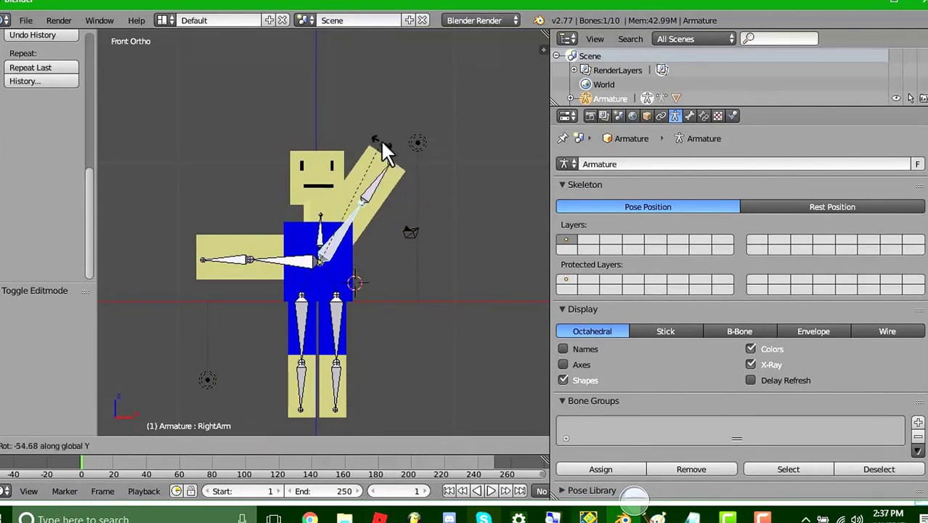
right_click(435, 212)
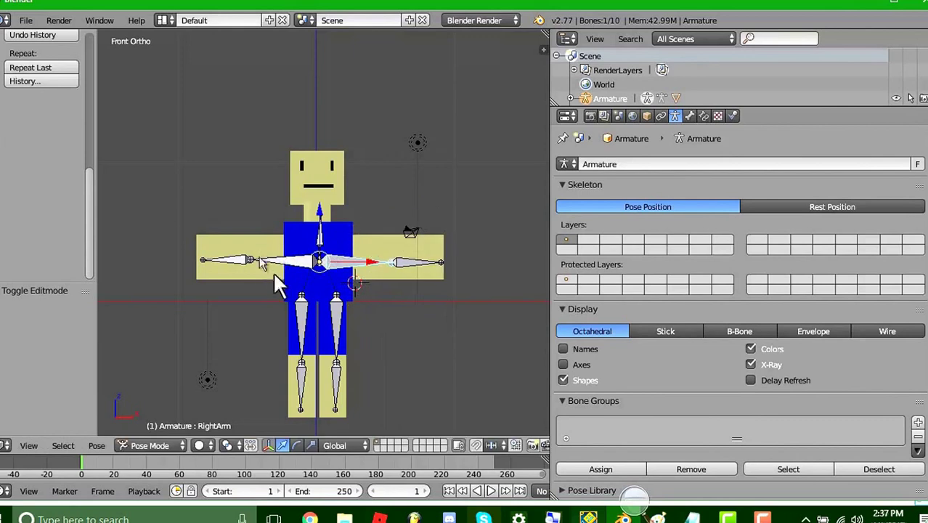
Try rotating the LeftArm bone and the Neck bone about the global Y axis, cancelling each rotation
right_click(290, 260)
key(r)
key(y)
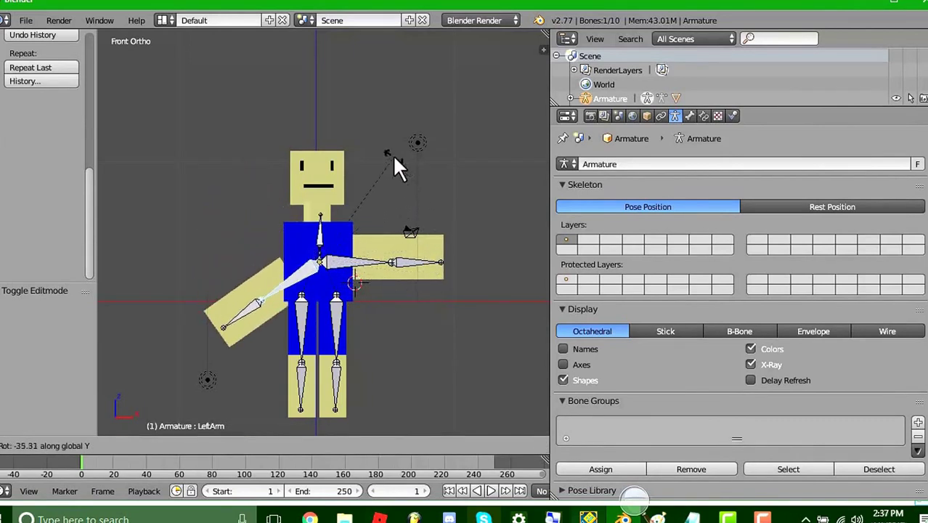
right_click(370, 202)
right_click(321, 215)
key(r)
key(y)
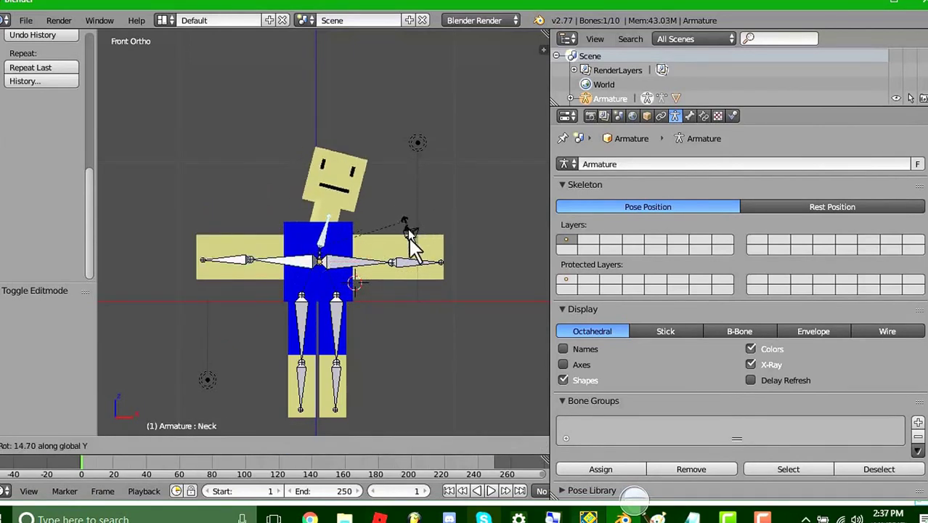
right_click(392, 181)
Try rotating the LeftArm bone again and the Chest bone about the global Y axis, cancelling both rotations
right_click(327, 267)
key(r)
key(y)
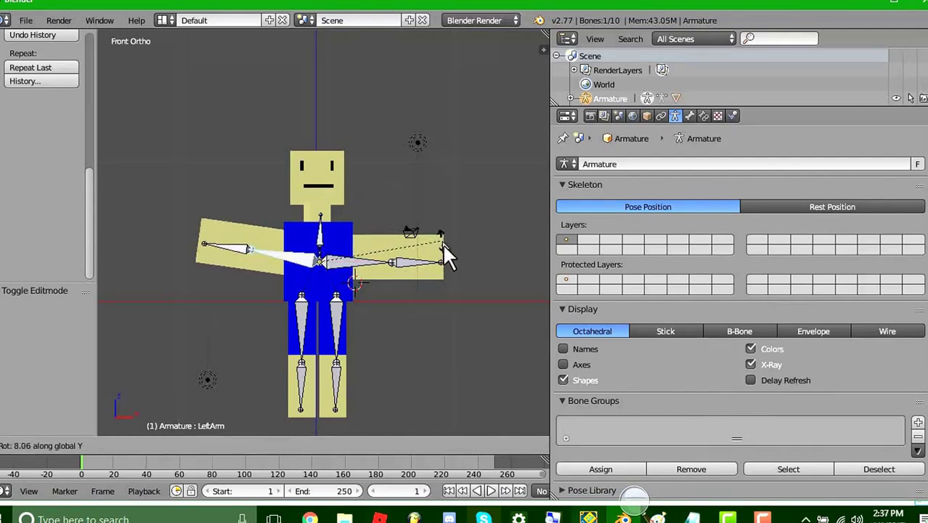
right_click(351, 270)
key(r)
key(y)
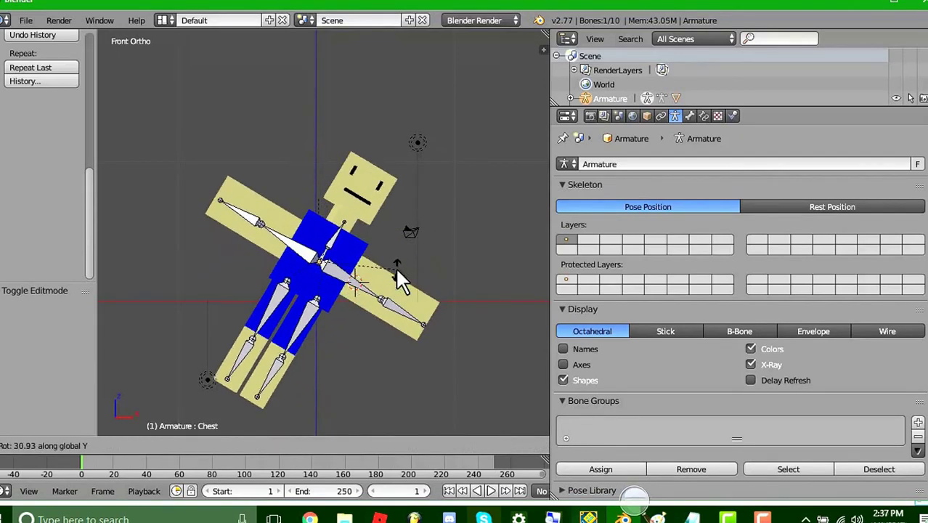
right_click(411, 227)
Try rotating the RightLeg bone twice about the global Y axis, cancelling each rotation
scroll(405, 299, up, 4)
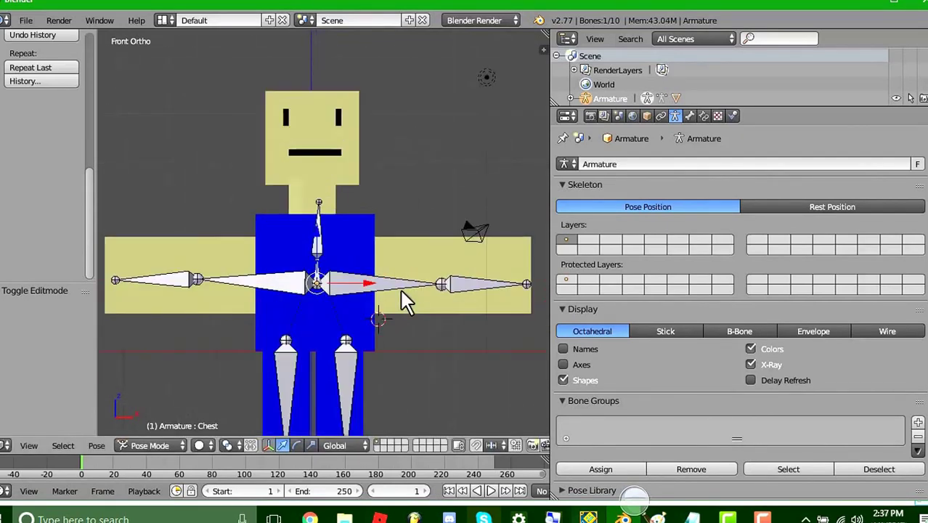
scroll(400, 296, down, 5)
scroll(400, 296, up, 3)
right_click(341, 354)
key(r)
key(y)
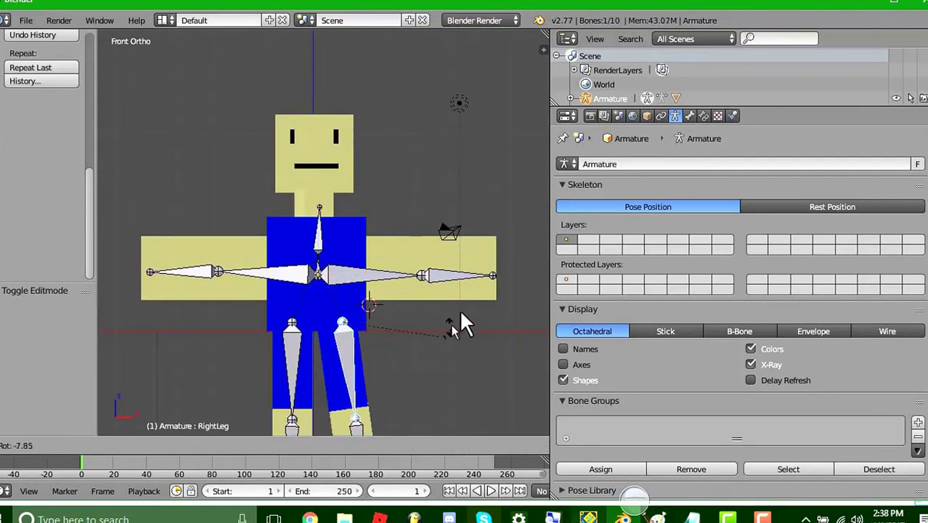
right_click(468, 315)
scroll(466, 316, down, 3)
key(r)
key(y)
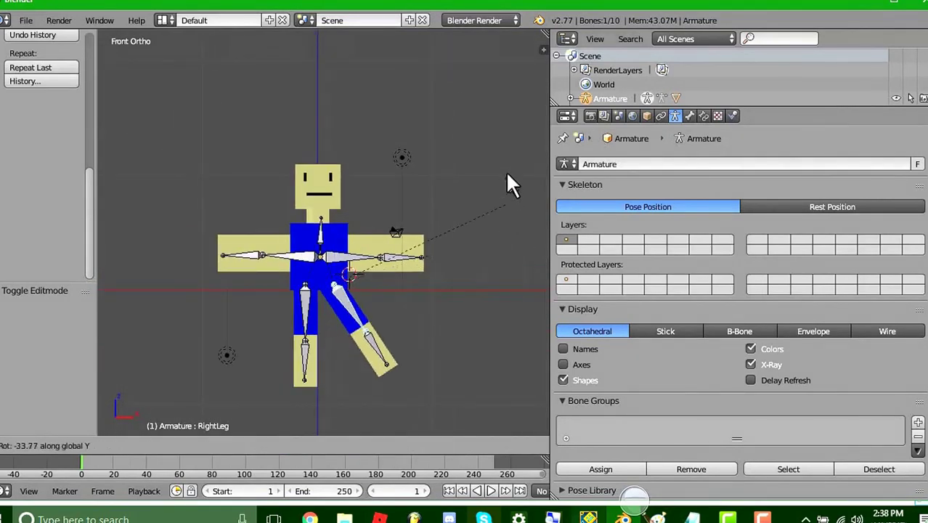
right_click(469, 185)
scroll(445, 280, down, 3)
scroll(441, 276, up, 4)
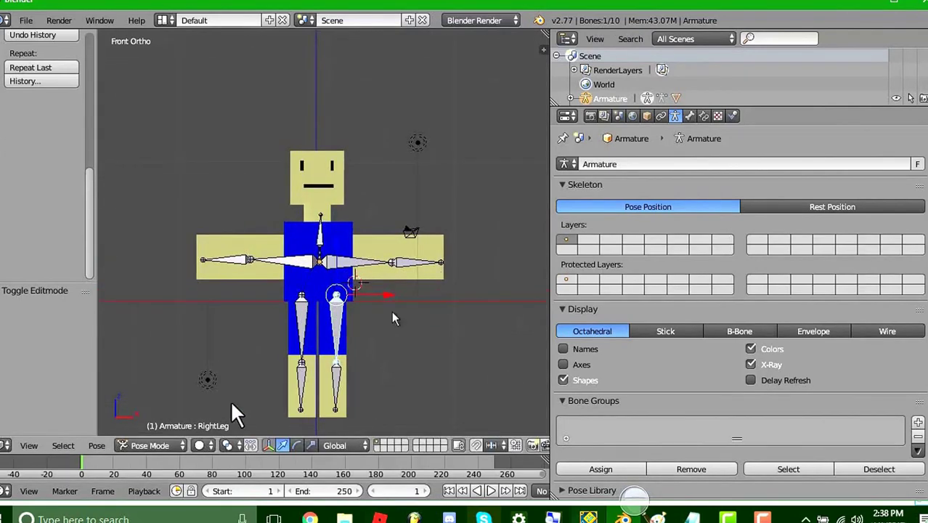
Switch the viewport to Material shading and make the timeline area slightly taller
click(198, 445)
click(228, 364)
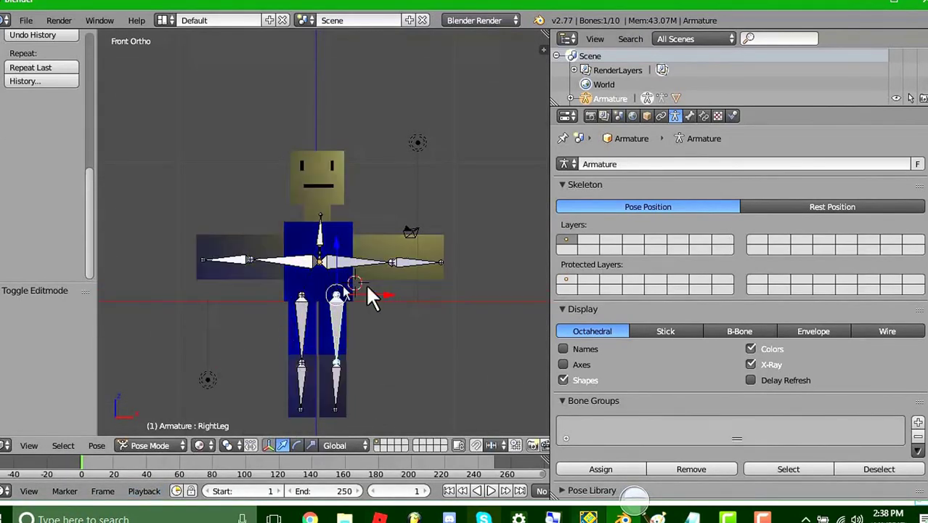
scroll(387, 283, down, 1)
scroll(387, 283, up, 1)
drag(312, 453, 342, 428)
Bend the right leg by rotating the RightLeg bone -21.4° and the RightKnee bone 83.819° about the global Y axis
right_click(338, 363)
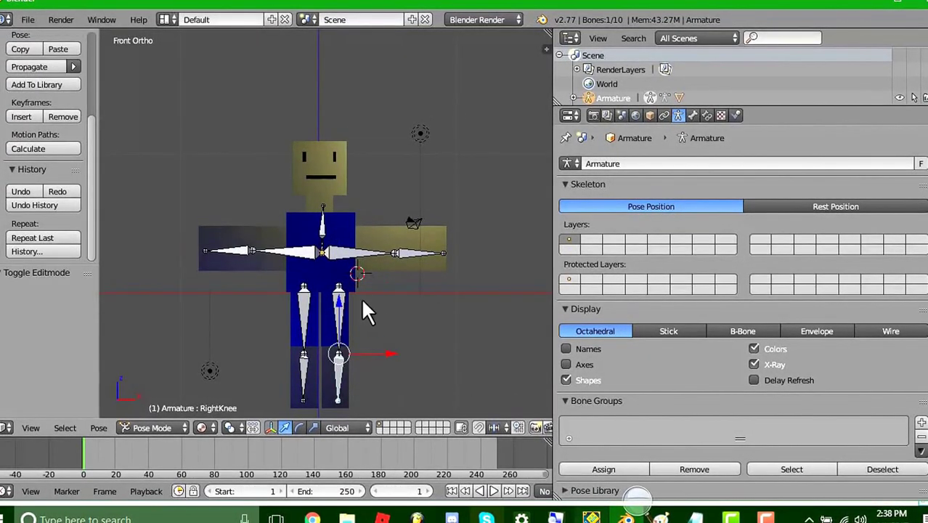
right_click(338, 297)
key(r)
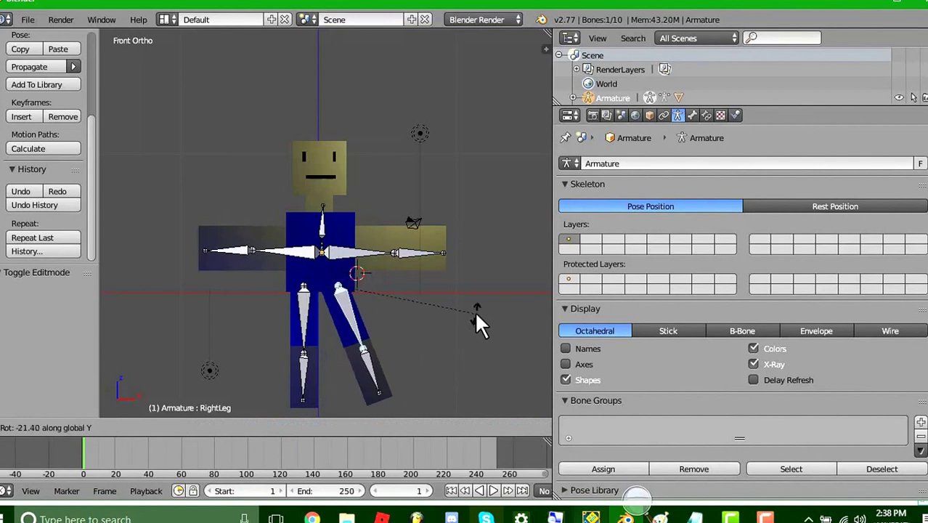
click(476, 321)
key(r)
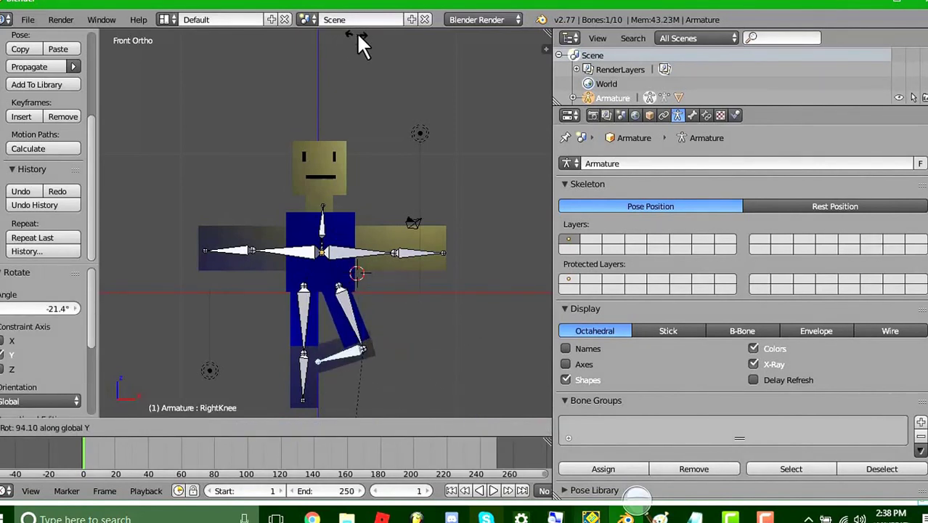
click(367, 30)
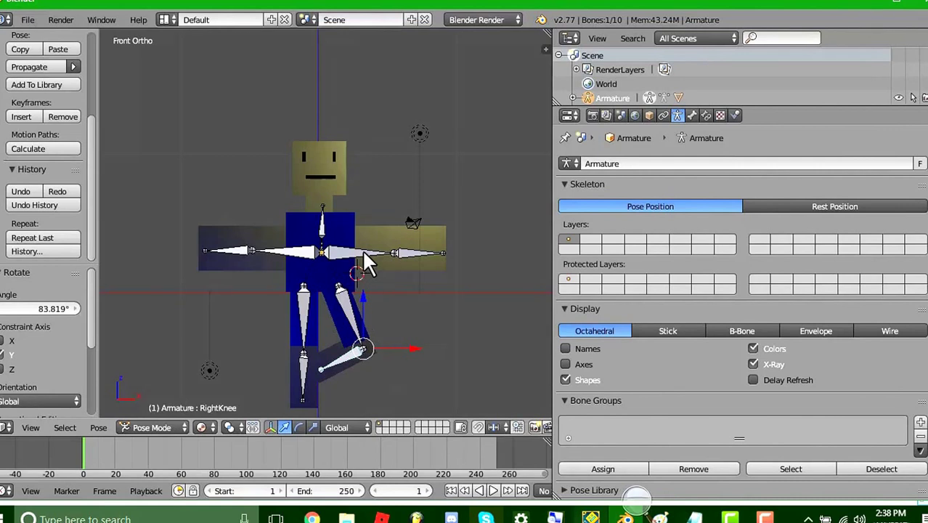
Select the Chest bone and enlarge the timeline area to about half the height of the workspace
right_click(321, 244)
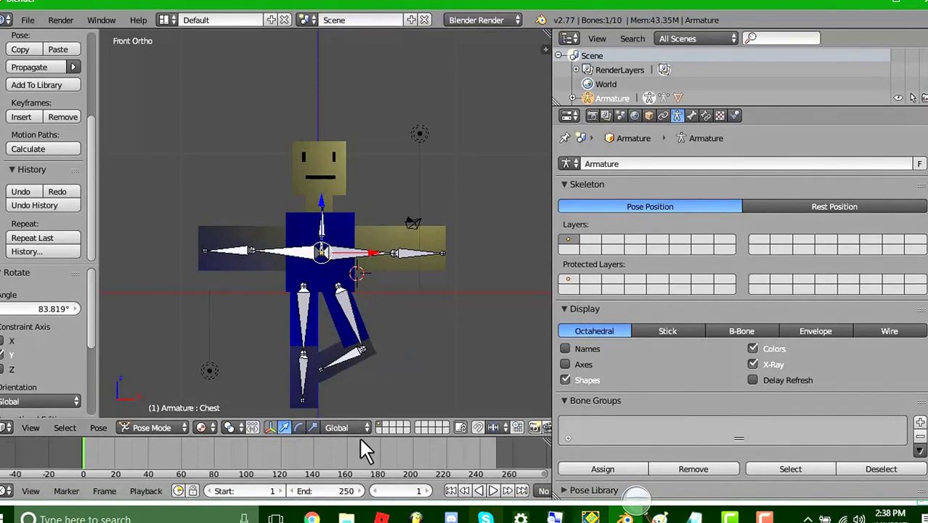
drag(363, 434, 410, 275)
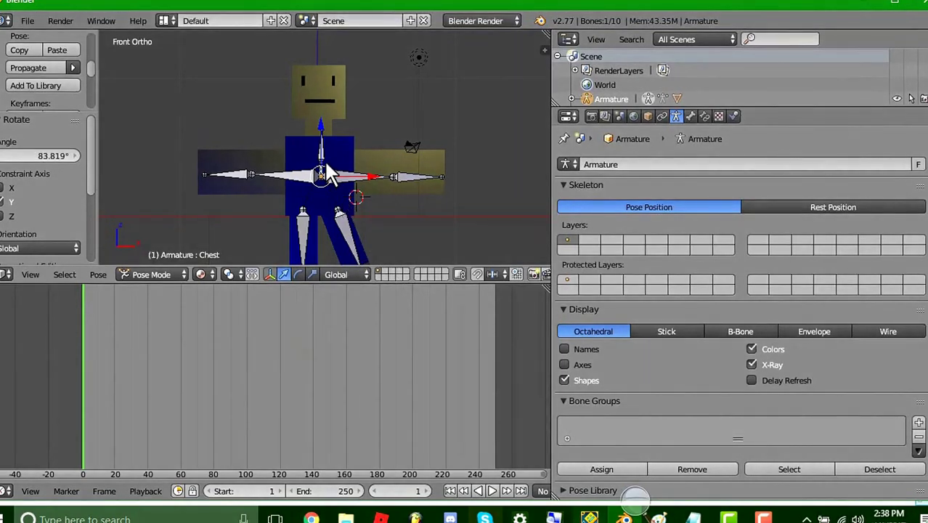
Insert a keyframe for the Chest bone at frame 1 and advance the timeline to frame 20
key(i)
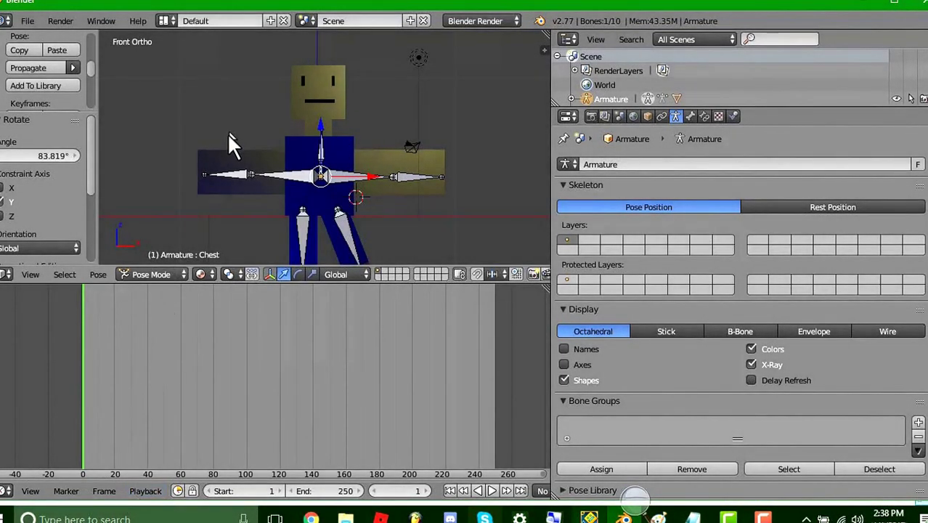
key(i)
click(235, 195)
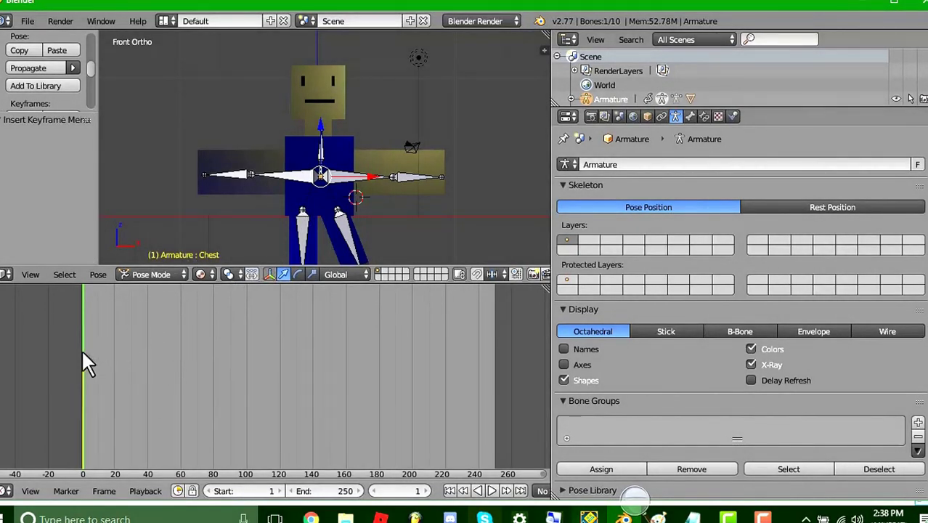
key(alt+a)
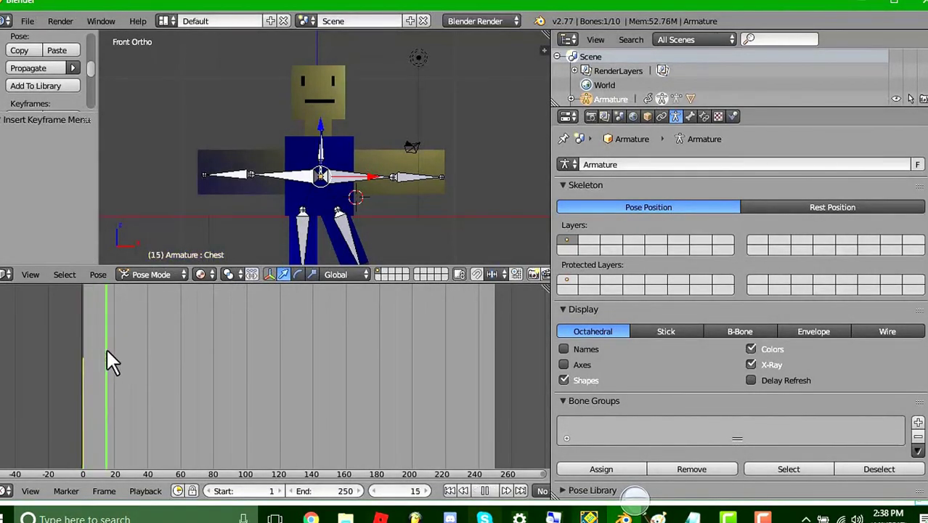
key(alt+a)
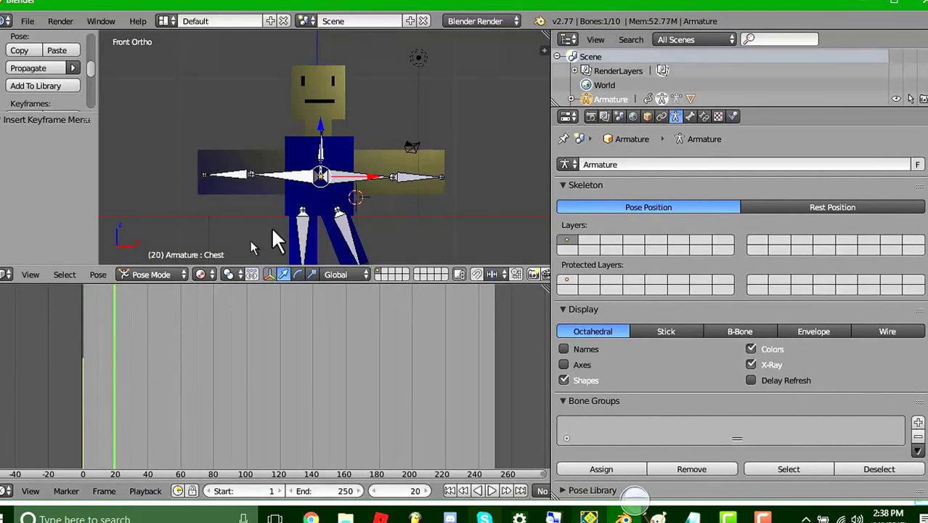
key(r)
key(Escape)
key(r)
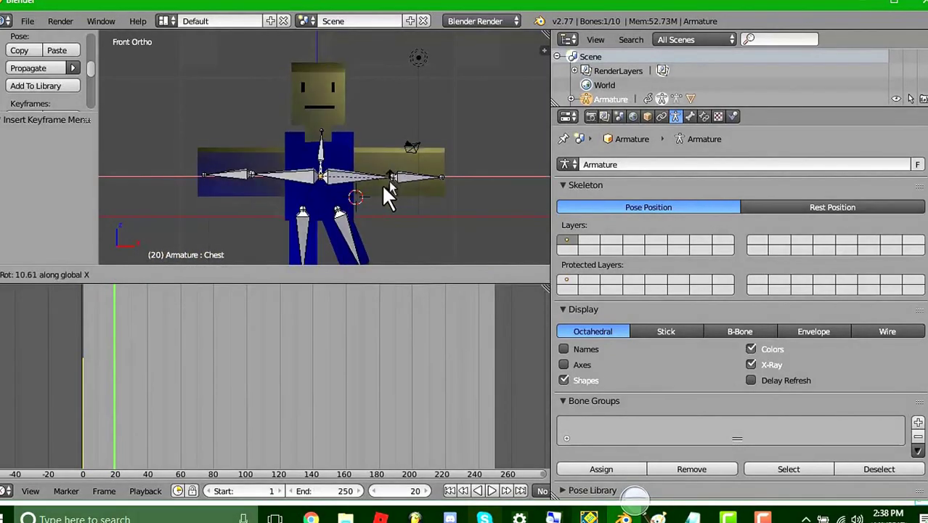
key(Escape)
key(r)
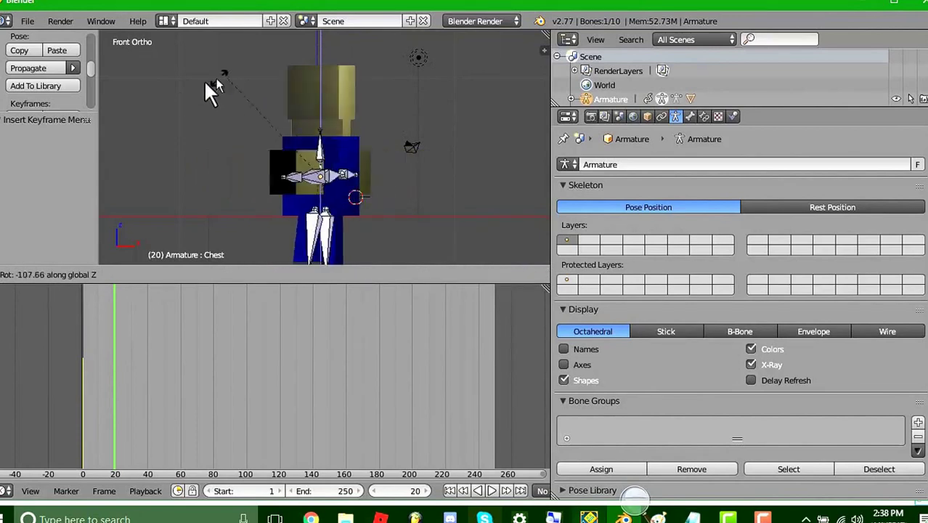
text(x)
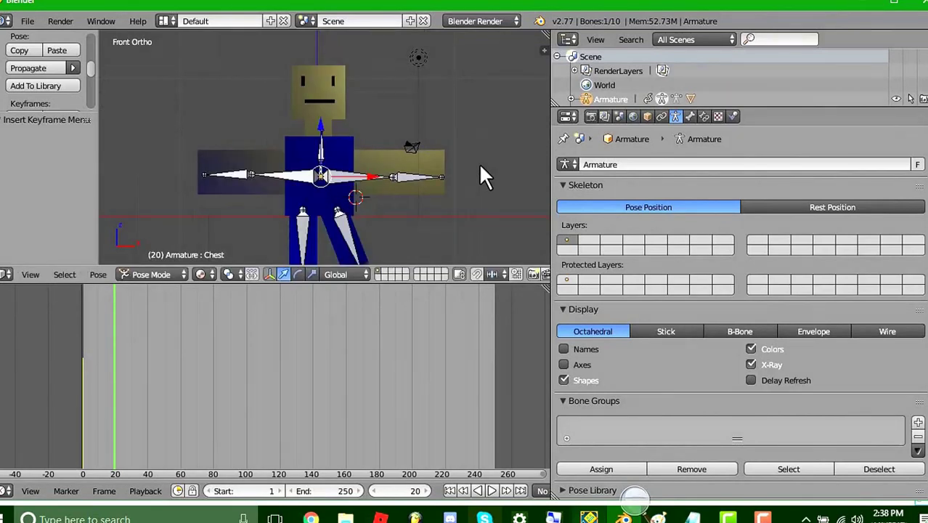
text(180)
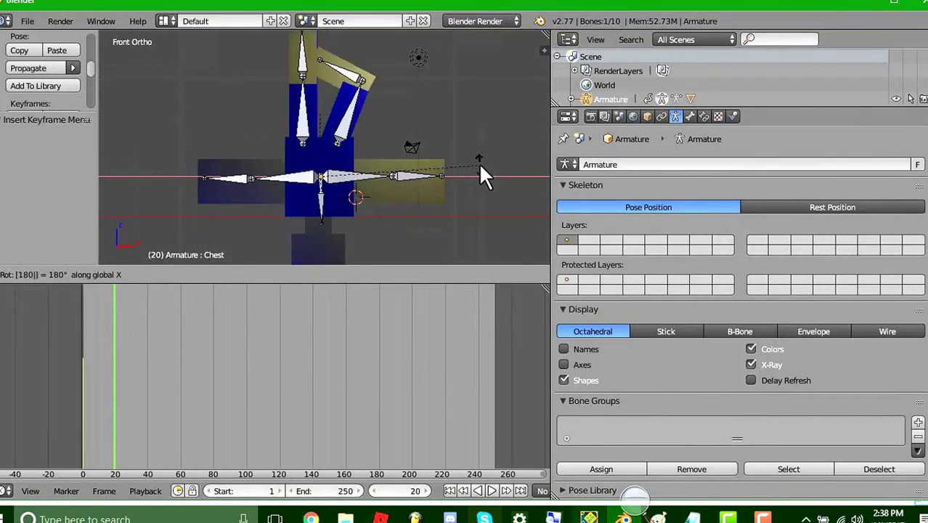
key(Escape)
text(rx180)
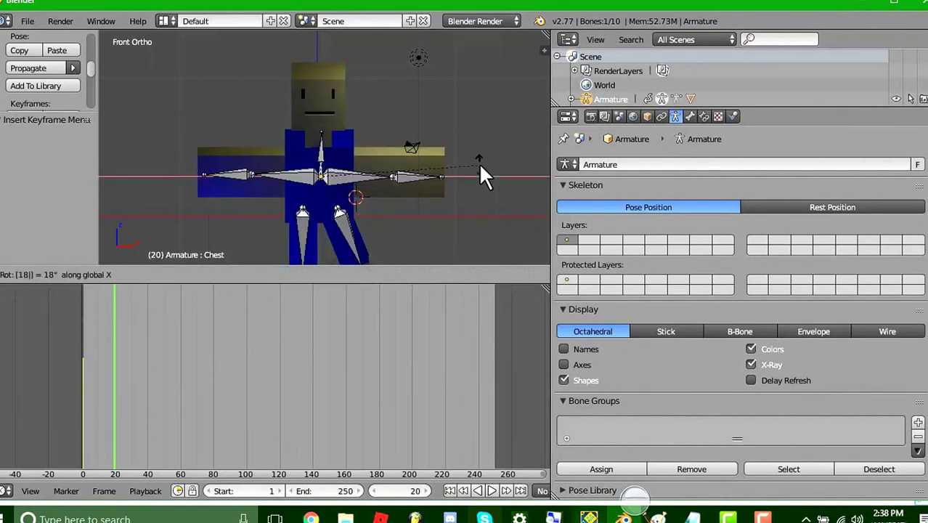
key(Escape)
Rotate the Chest bone 180° about the global Z axis and insert a keyframe for it at frame 20
text(rz18)
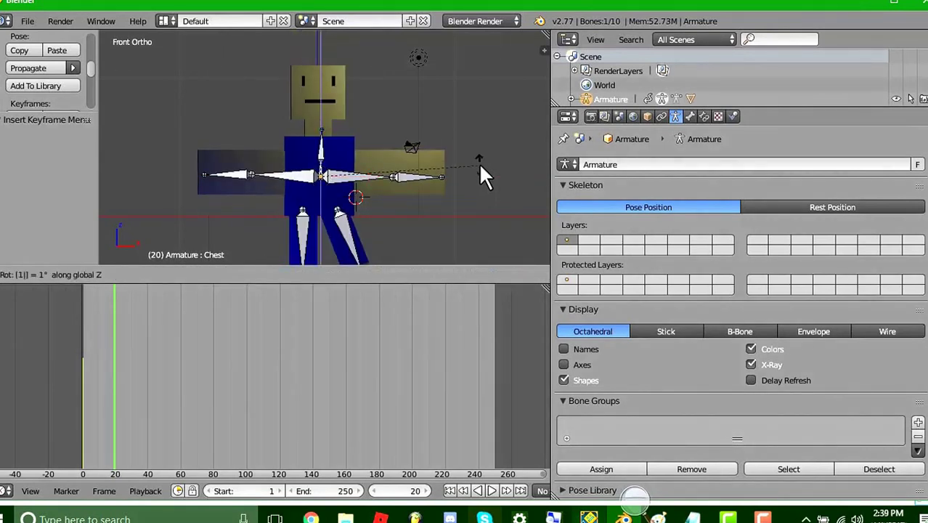
text(0)
key(Return)
scroll(478, 163, down, 2)
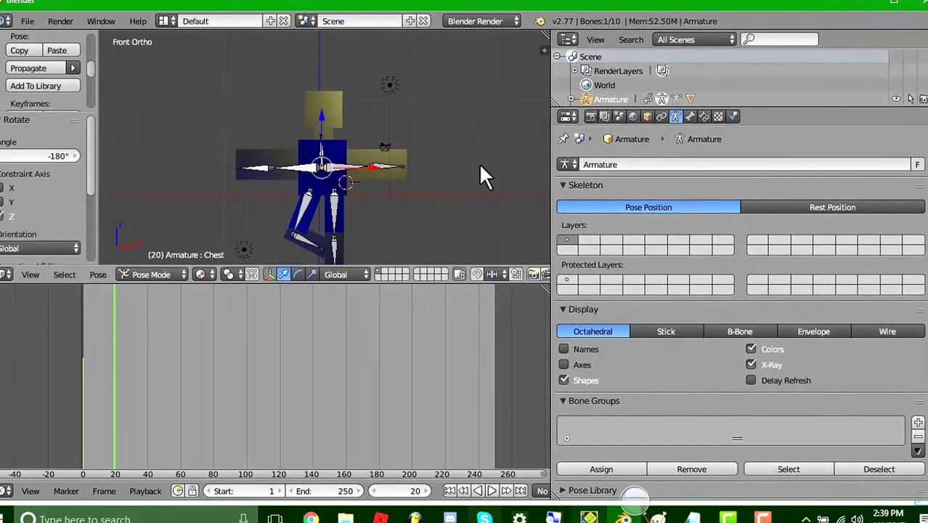
key(i)
click(390, 155)
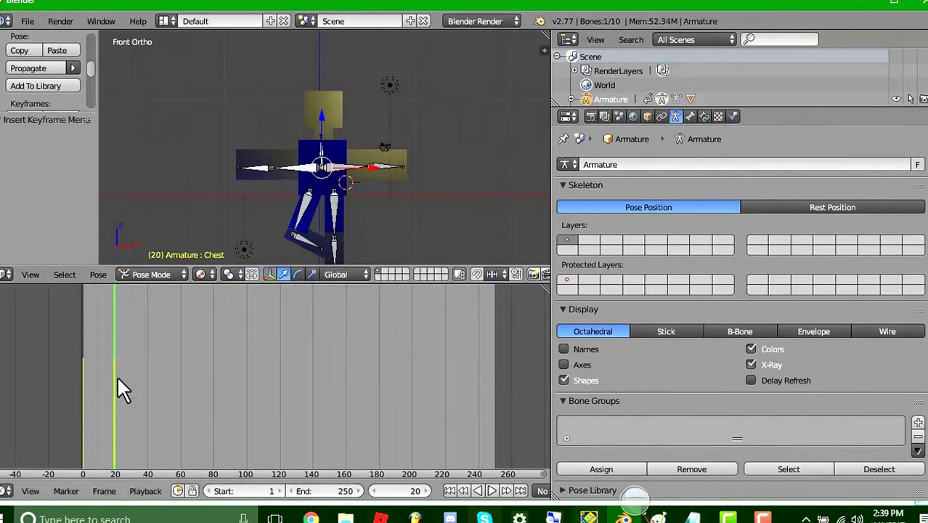
At frame 40, rotate the Chest bone another 180° about the global Z axis and insert a keyframe
drag(117, 374, 145, 376)
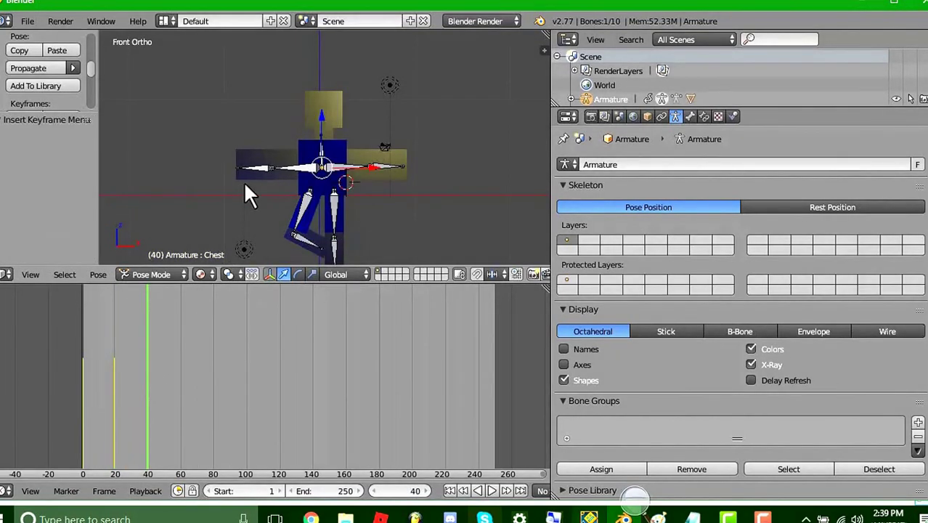
text(rz180)
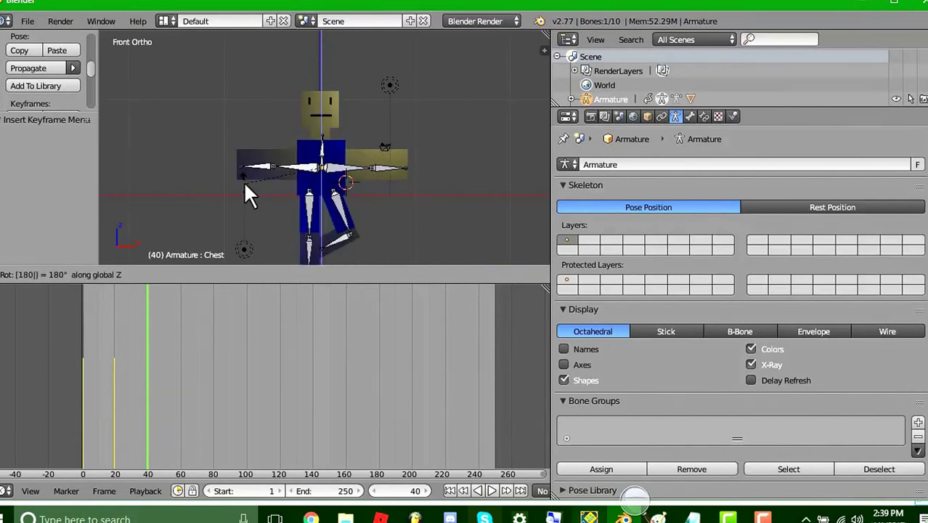
key(Return)
key(i)
click(294, 123)
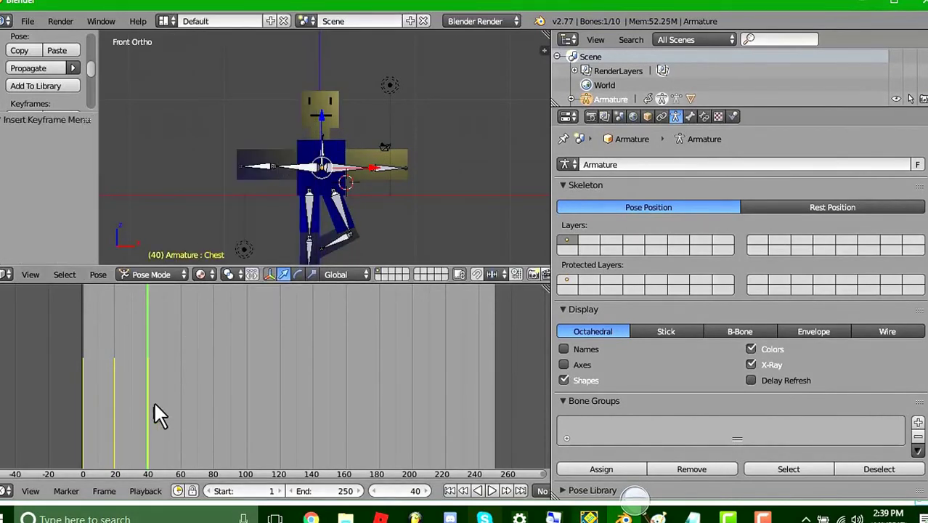
Play the character's turning animation from frame 0 to review it, and stop the playback
drag(149, 394, 79, 401)
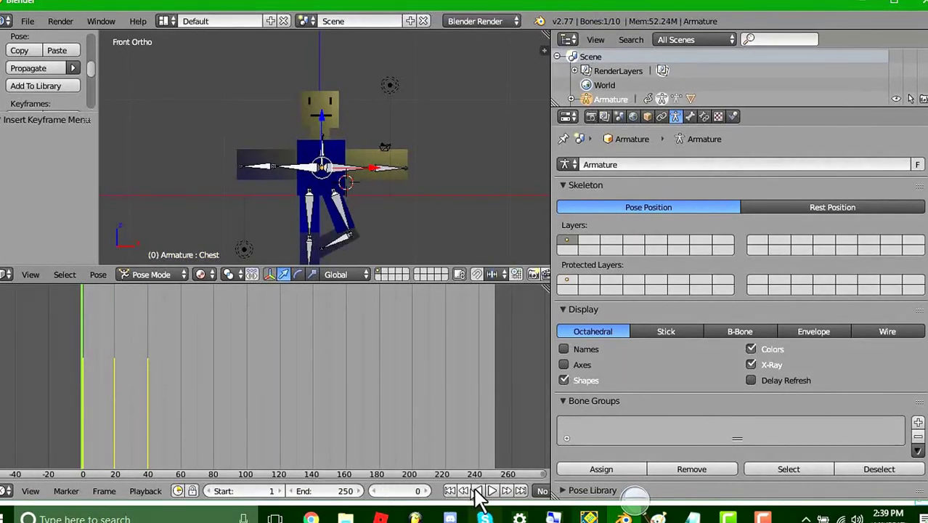
click(490, 491)
scroll(305, 181, up, 4)
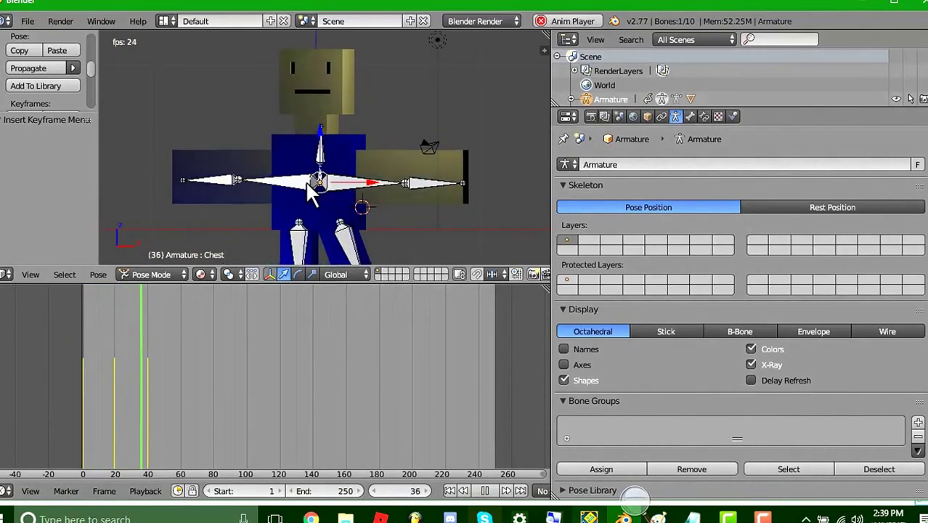
click(484, 491)
scroll(346, 113, down, 4)
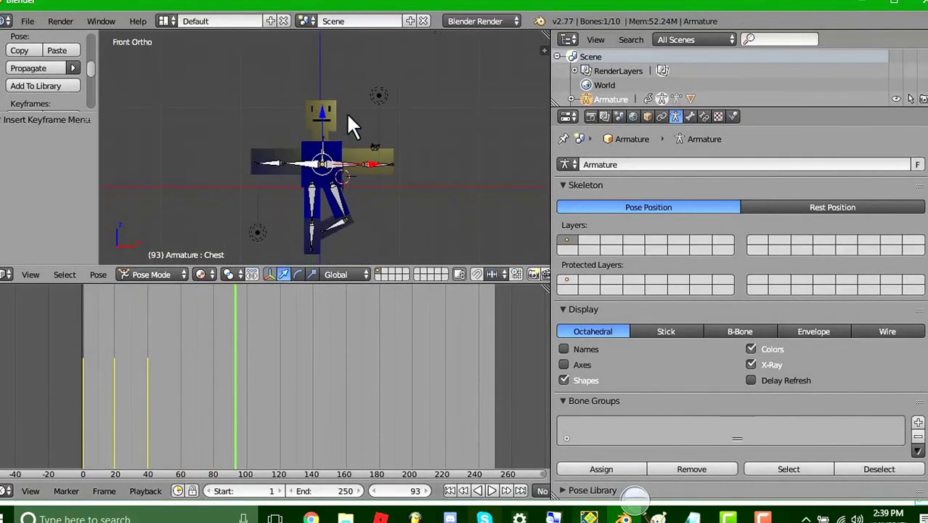
Move to frame 61 and insert a keyframe for the bent RightKnee bone
key(alt+a)
drag(235, 361, 181, 369)
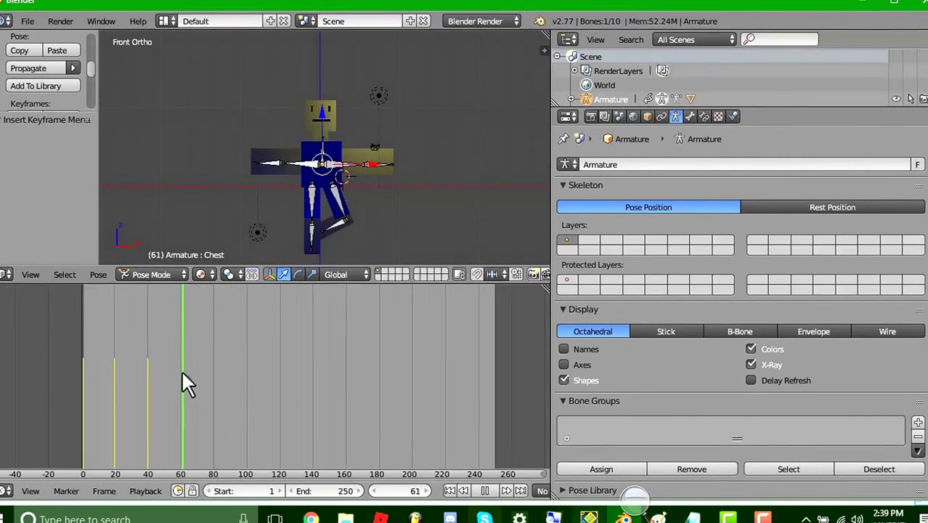
key(alt+a)
scroll(327, 234, up, 1)
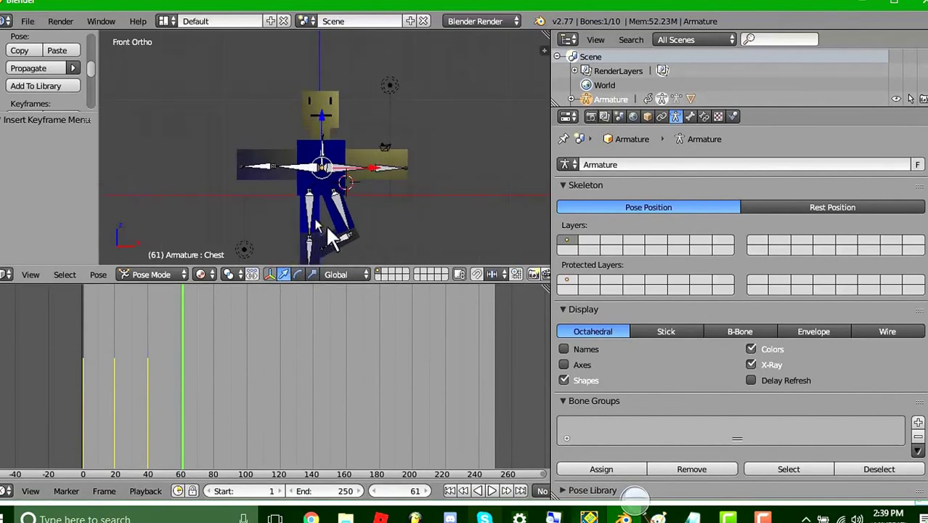
right_click(342, 241)
scroll(344, 241, down, 3)
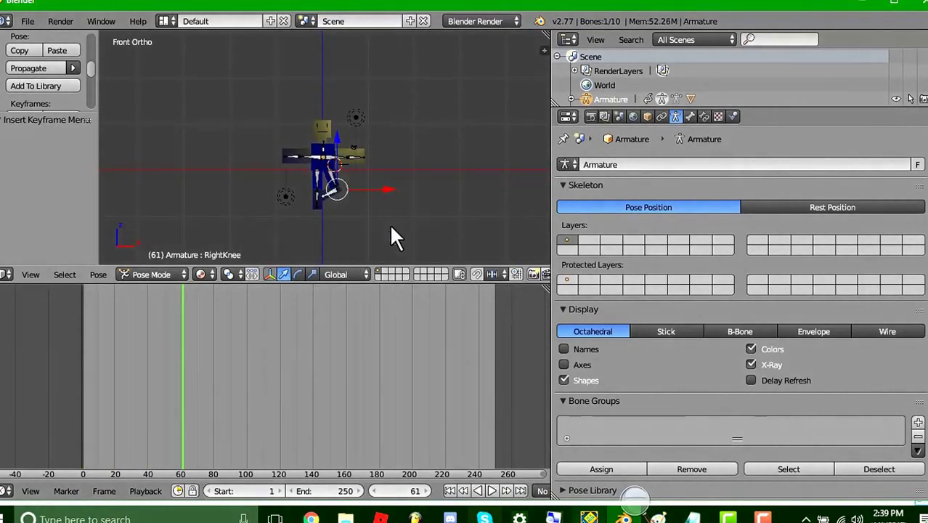
key(i)
click(317, 226)
At frame 69, straighten the knee by rotating the RightKnee bone -86.184° about the global Y axis and insert a LocRotScale keyframe
key(alt+a)
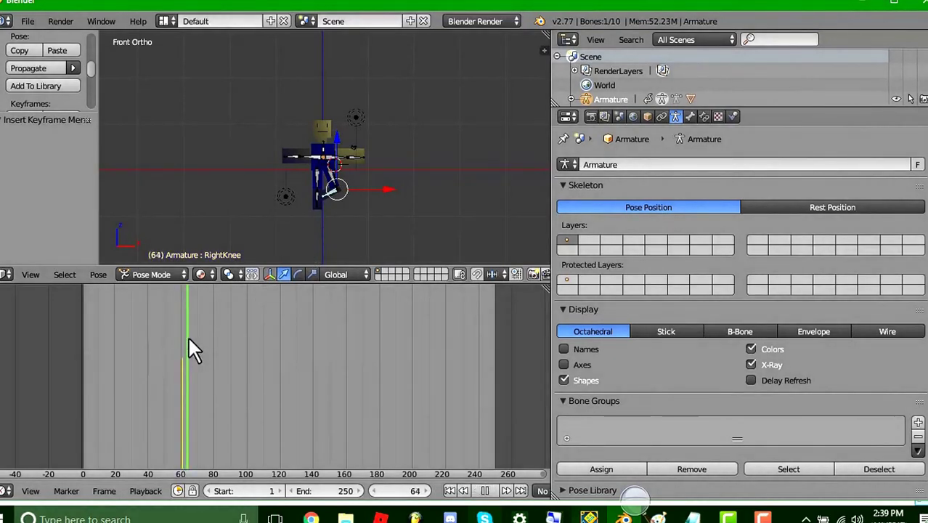
key(alt+a)
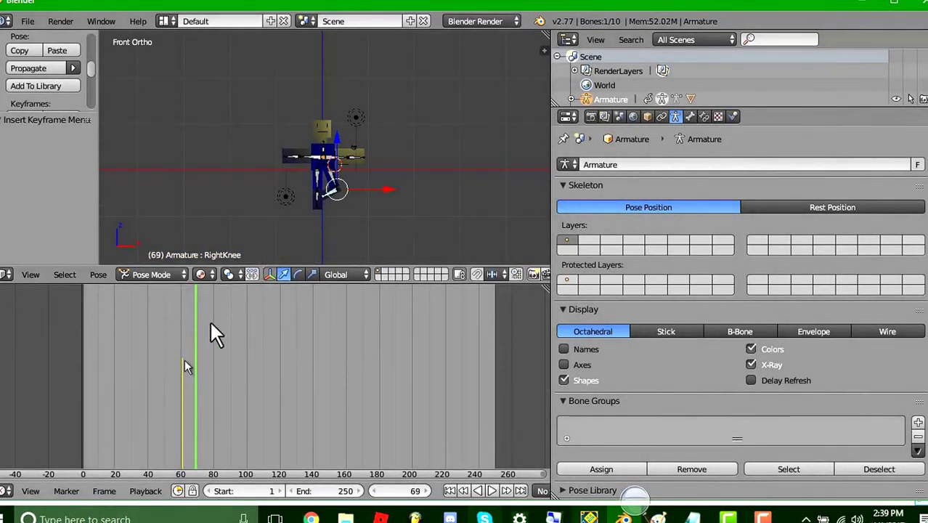
scroll(292, 146, up, 3)
key(r)
key(y)
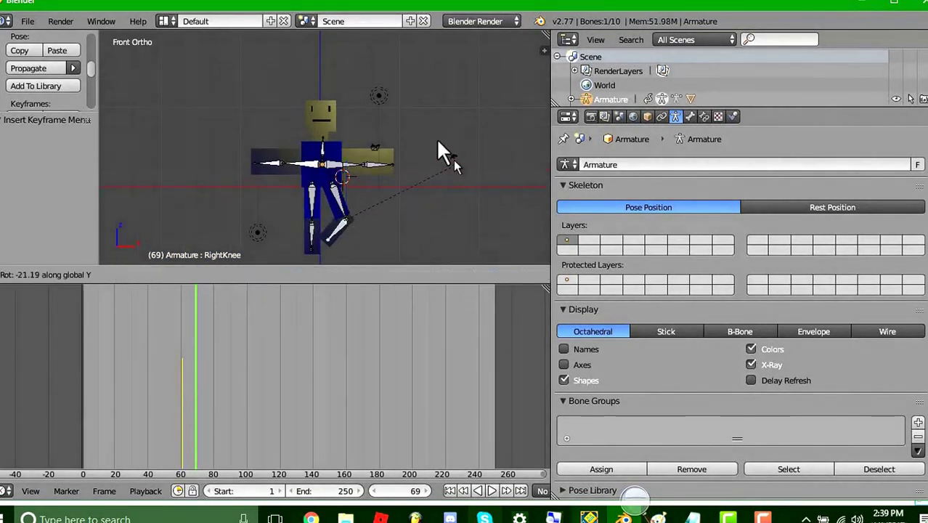
click(341, 82)
key(i)
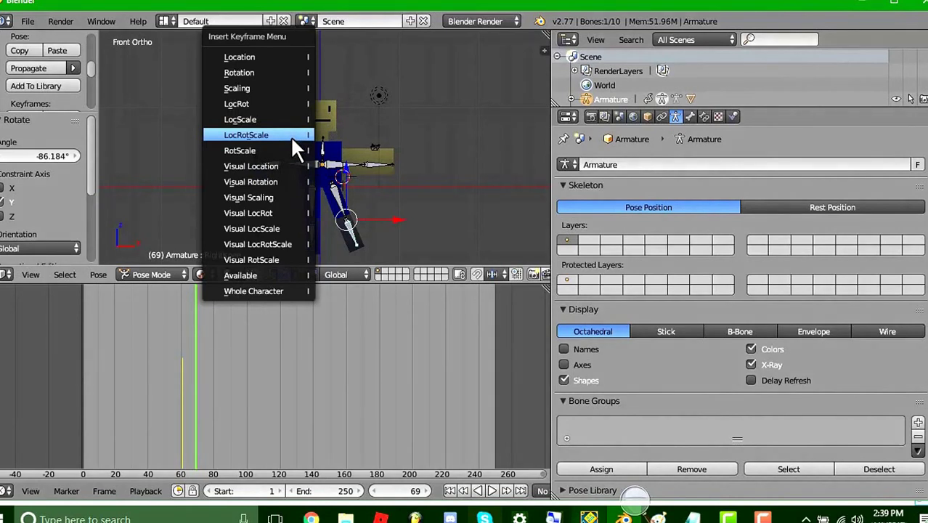
click(291, 138)
Return to frame 61 and insert a keyframe for the RightLeg bone
drag(194, 374, 181, 364)
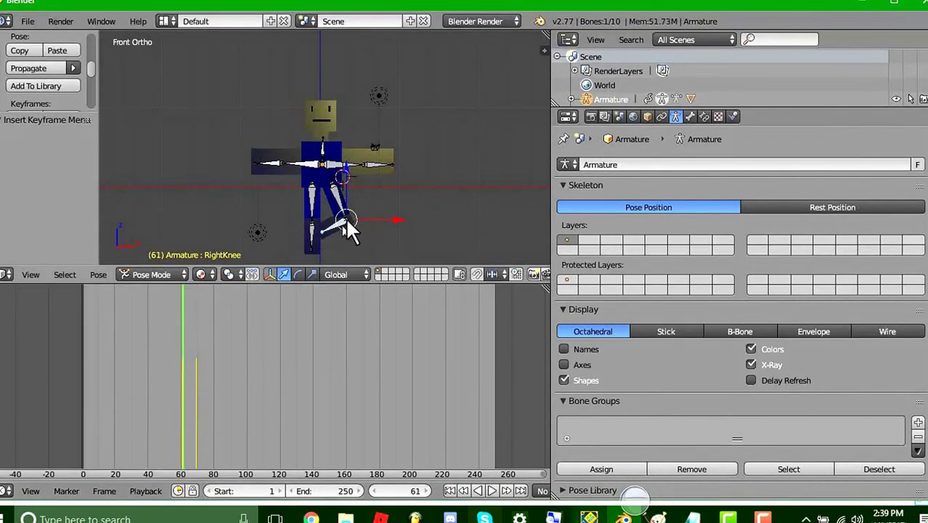
right_click(338, 196)
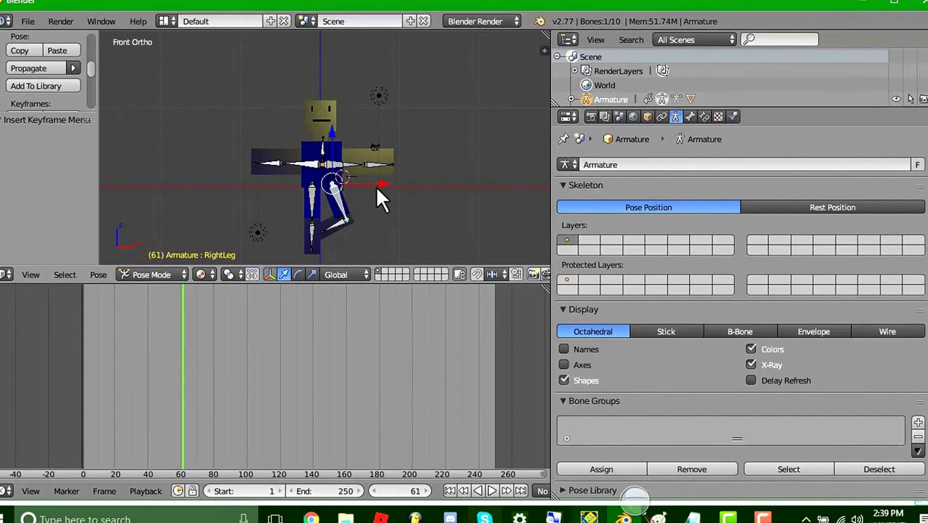
key(i)
click(297, 170)
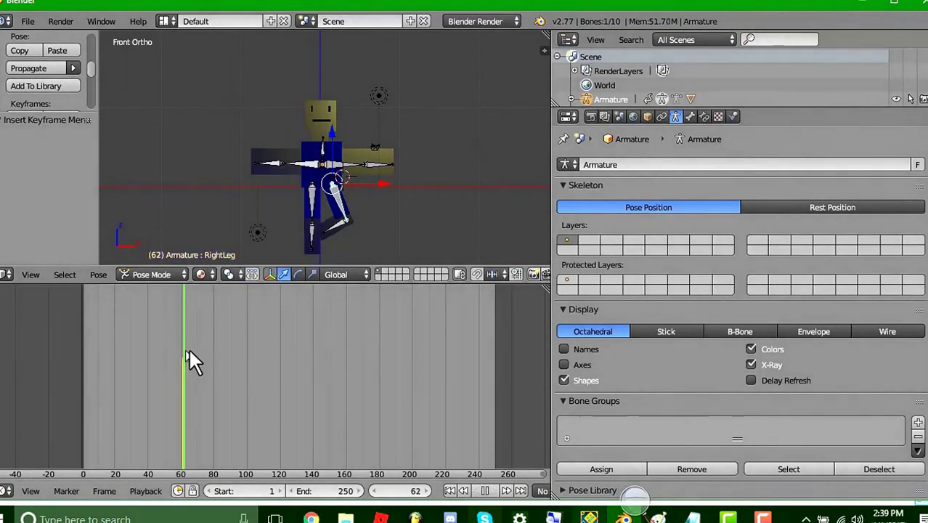
At frame 70, rotate the RightLeg bone 19.112° about global Y and about -0.49° about global X, and insert a keyframe
click(198, 352)
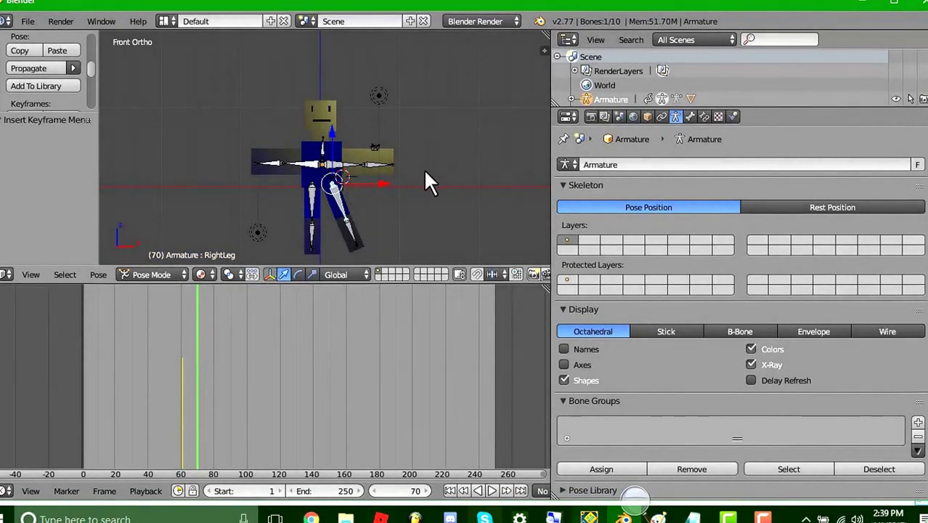
key(r)
key(y)
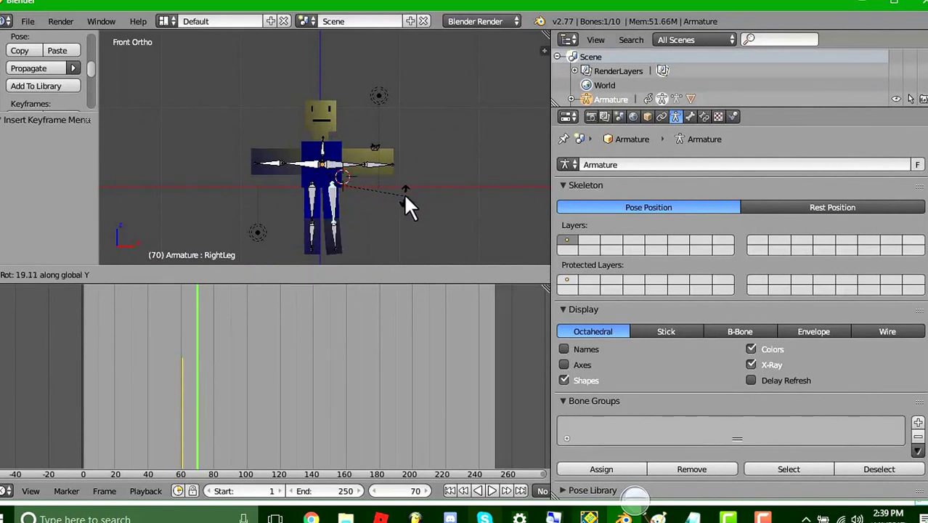
click(404, 193)
key(r)
key(x)
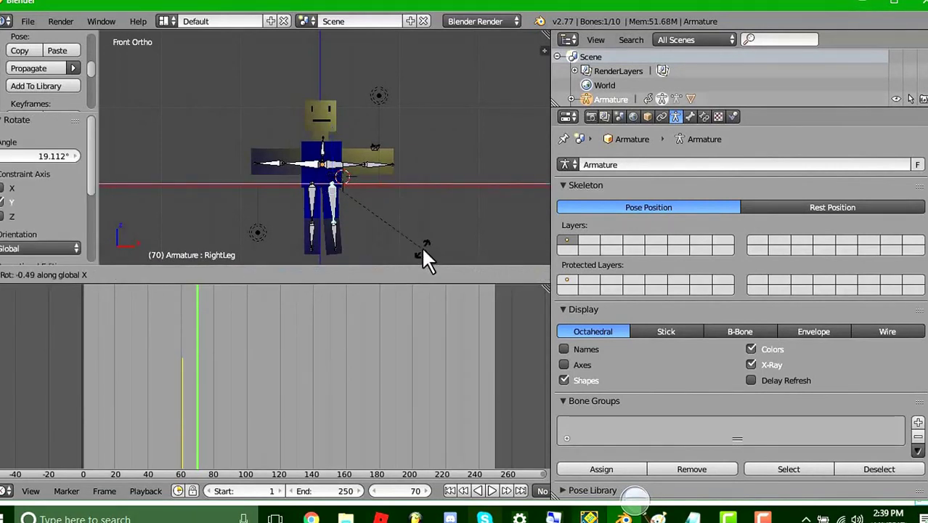
click(421, 245)
key(i)
click(267, 128)
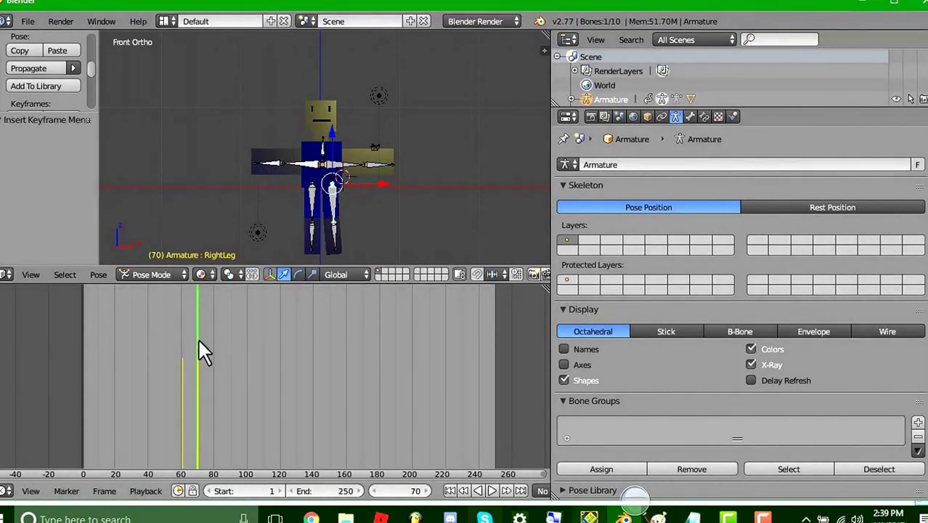
Insert a keyframe for the LeftLeg bone at frame 61 and move the timeline to frame 69
drag(198, 339, 181, 341)
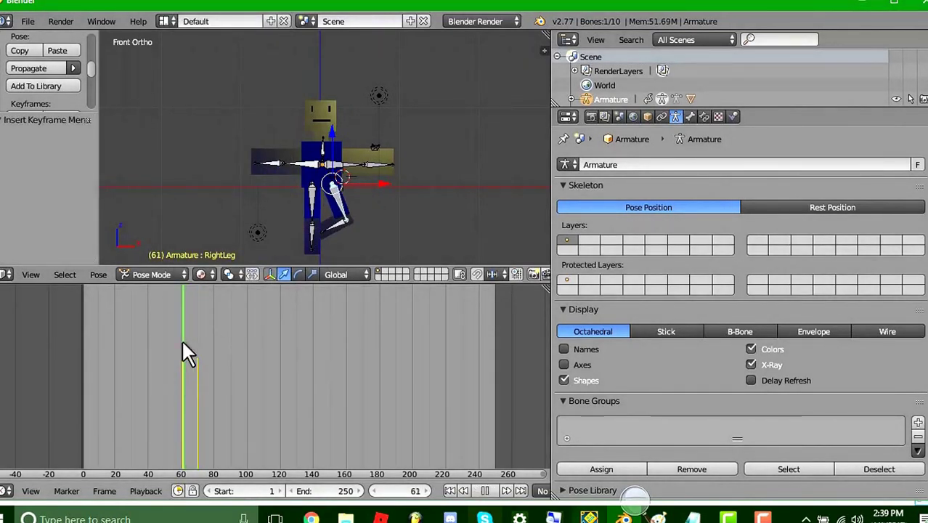
right_click(314, 198)
key(i)
click(250, 186)
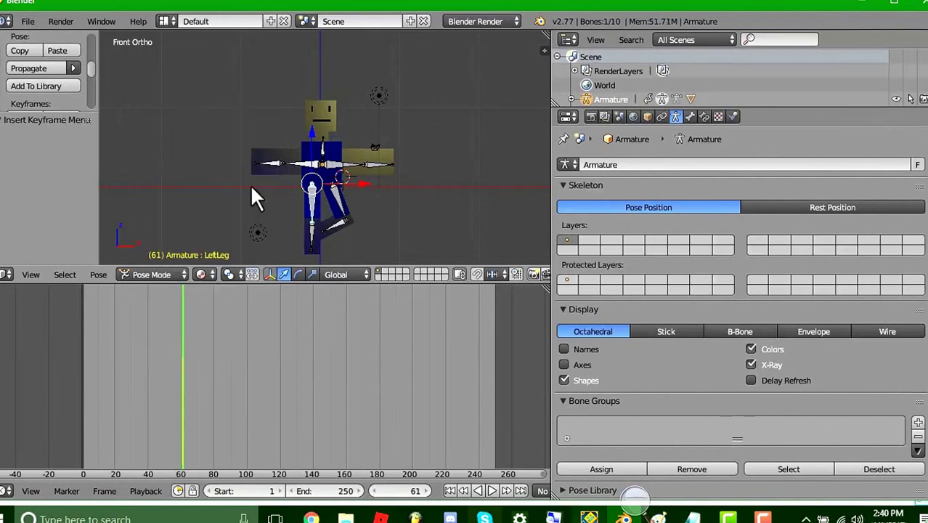
drag(185, 337, 196, 328)
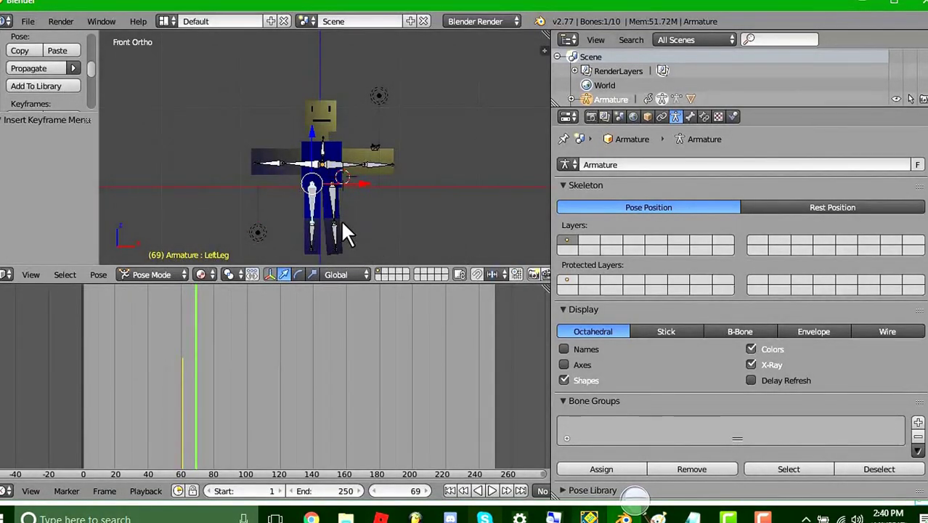
At frame 69, rotate the LeftLeg bone 4.284° about the global Y axis and insert a keyframe
key(r)
key(y)
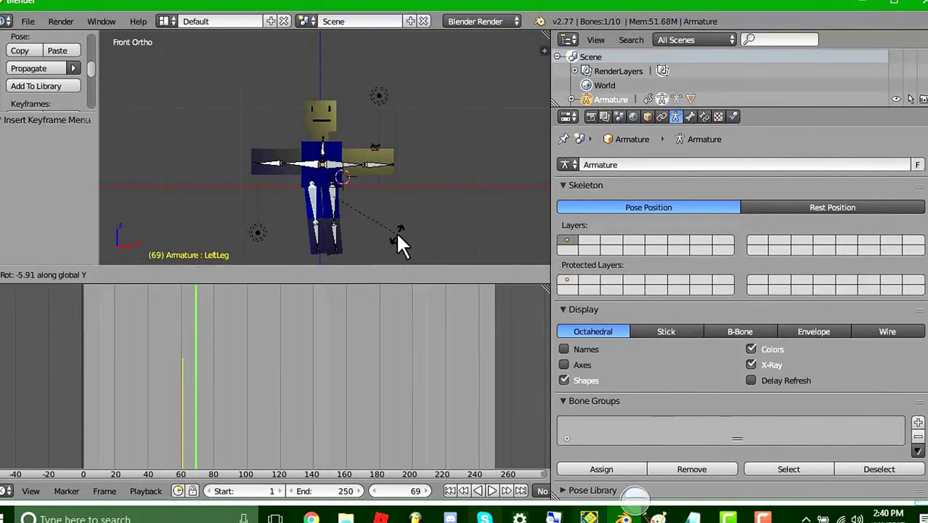
click(366, 231)
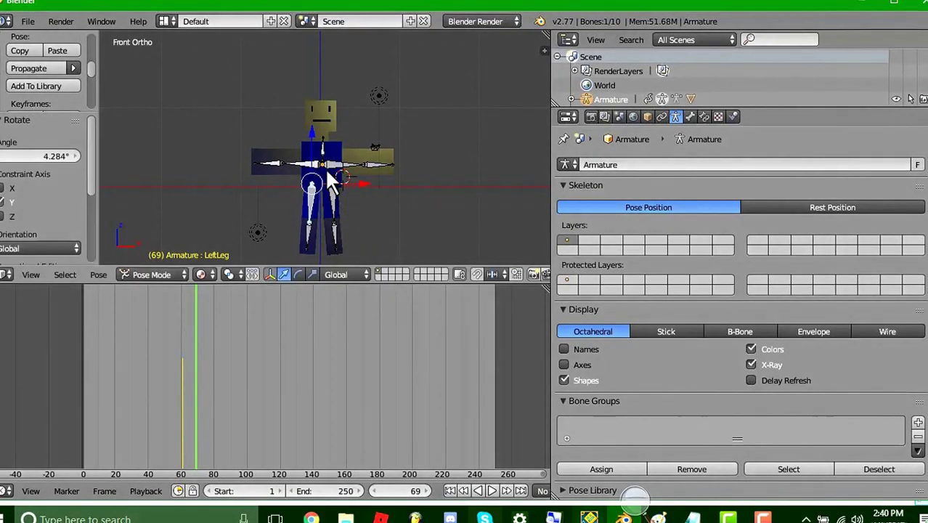
key(i)
click(326, 169)
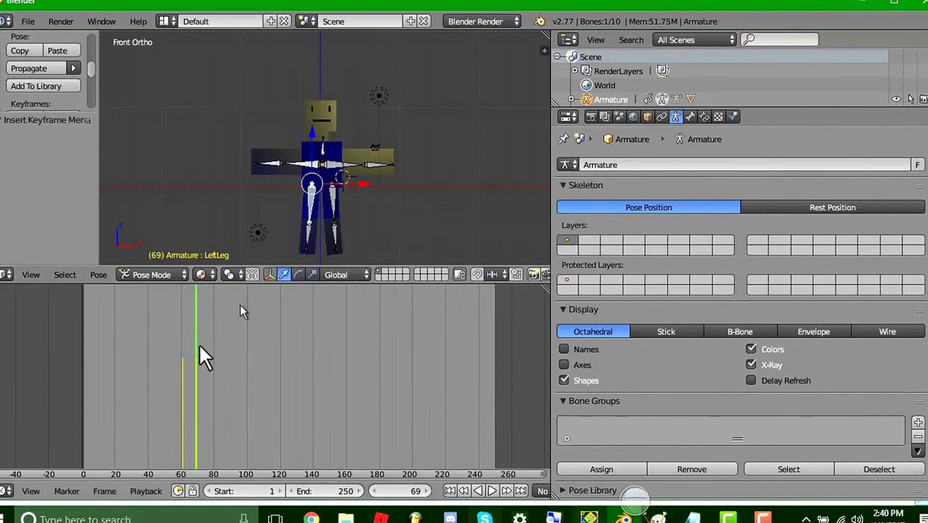
Select the LeftKnee bone and insert a keyframe for it at frame 60
right_click(309, 225)
drag(195, 382, 181, 383)
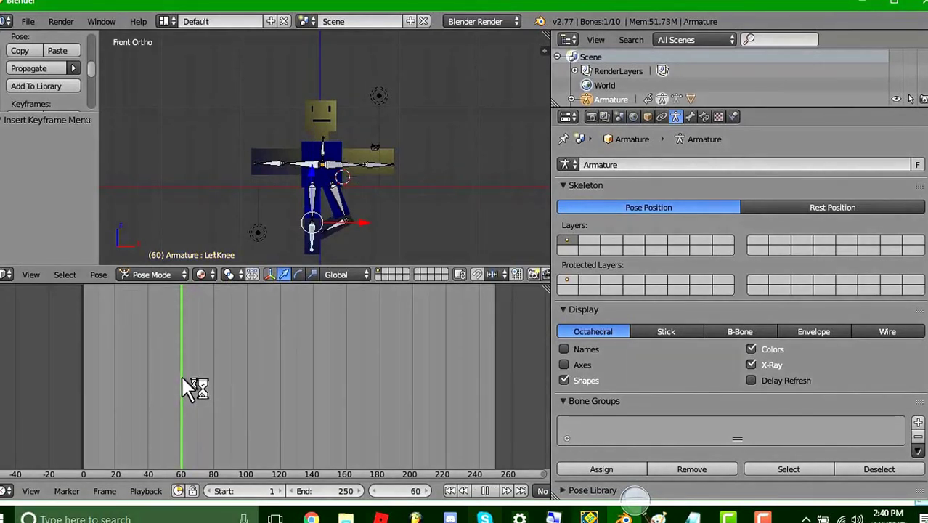
key(i)
click(314, 195)
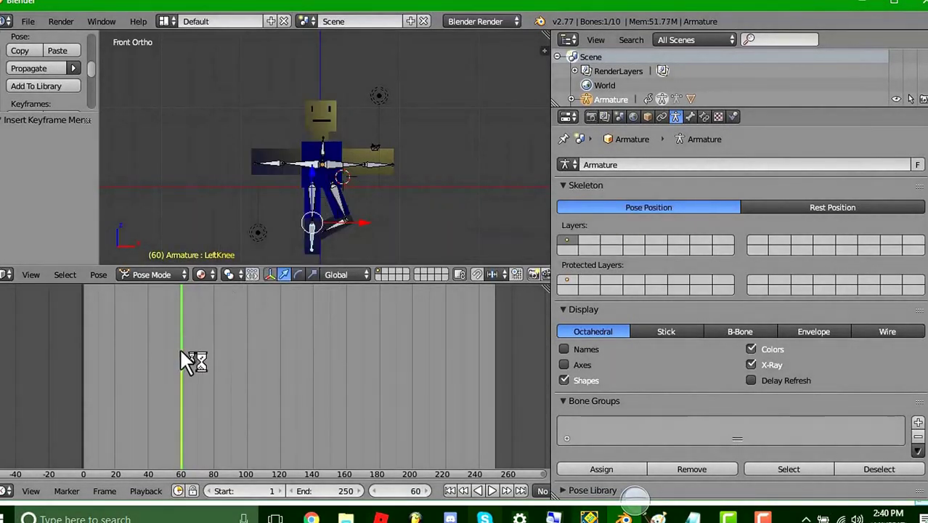
At frame 70, bend the LeftKnee bone by rotating it about -66° around the global Y axis and insert a keyframe
key(alt+a)
key(alt+a)
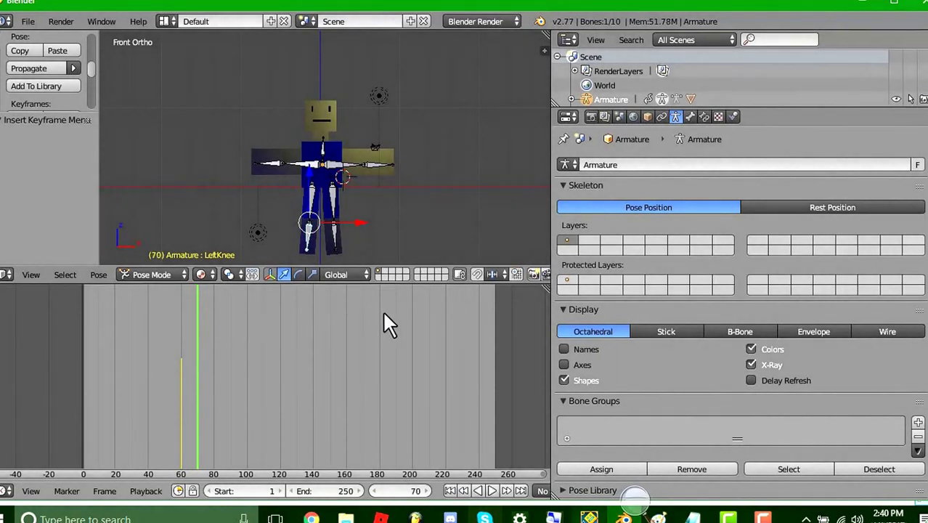
key(r)
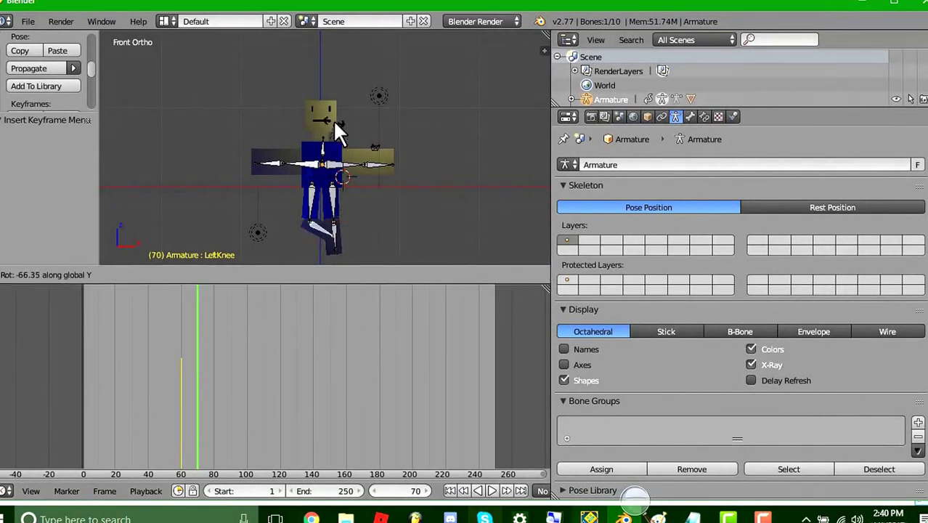
click(333, 119)
key(i)
click(277, 157)
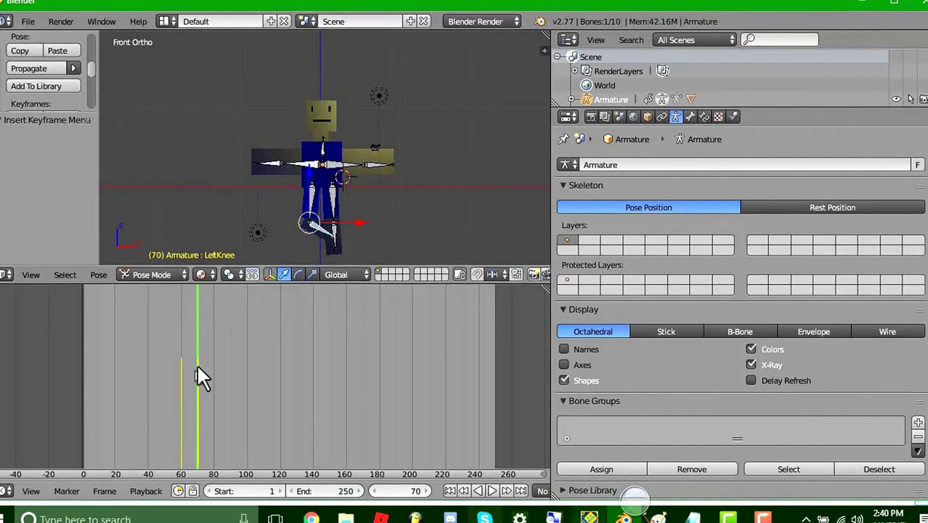
Play the animation from frame 0 to review the leg movements, and stop it after the last keyframe
click(100, 370)
key(alt+a)
drag(82, 375, 80, 376)
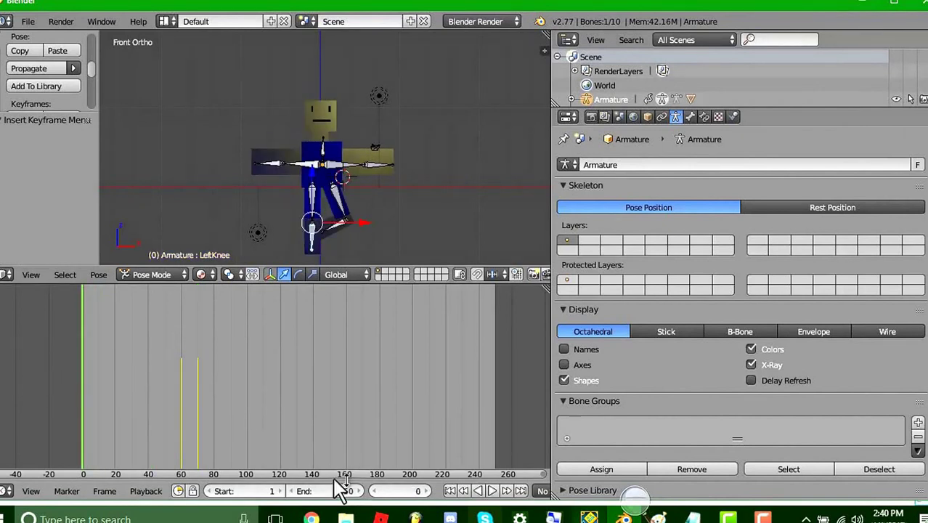
click(491, 492)
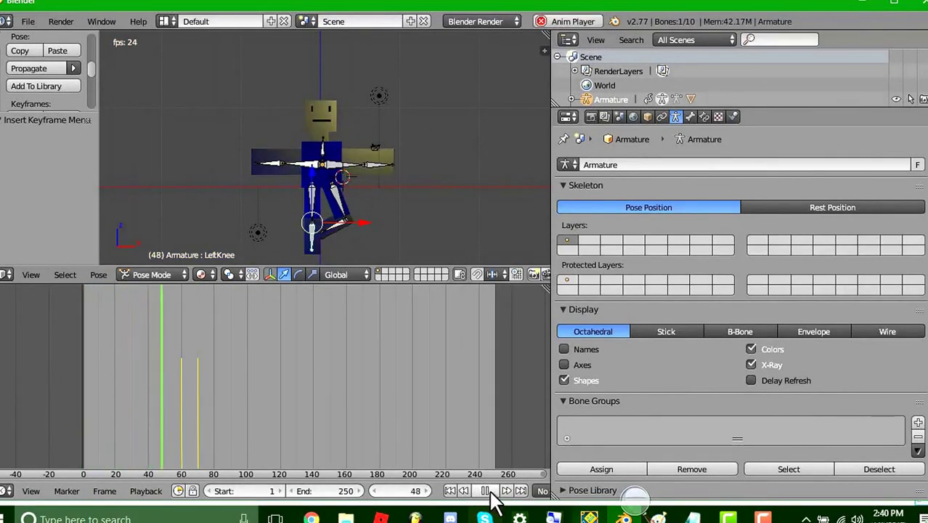
click(491, 493)
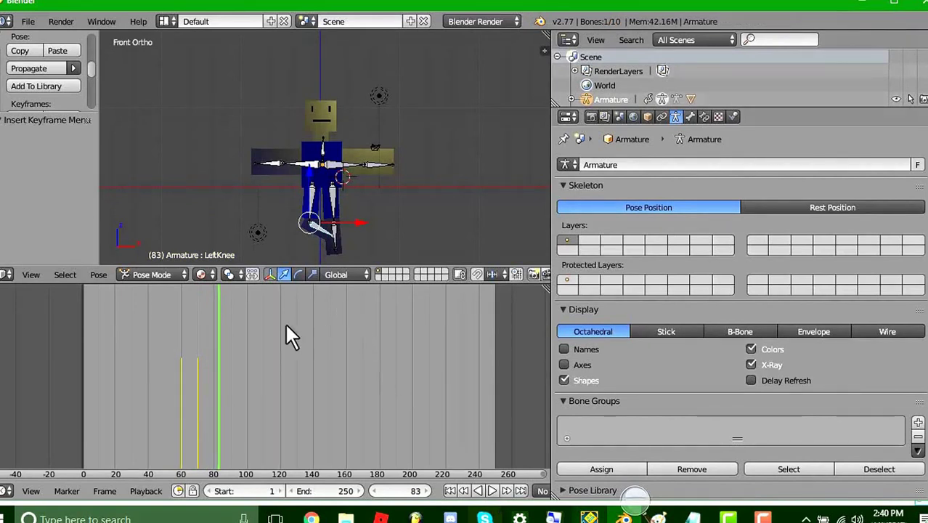
Select the Chest bone and insert a keyframe for it at frame 80
drag(218, 343, 228, 342)
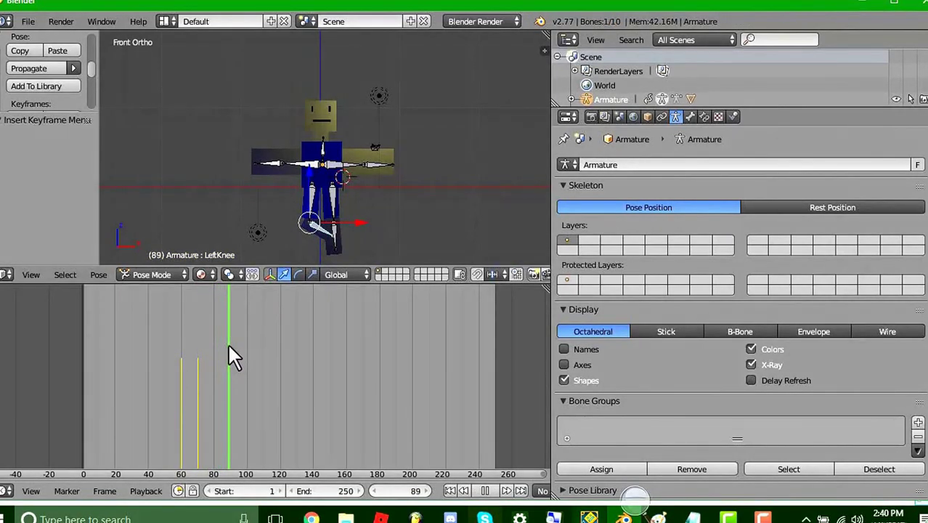
right_click(321, 158)
right_click(321, 160)
drag(228, 380, 214, 379)
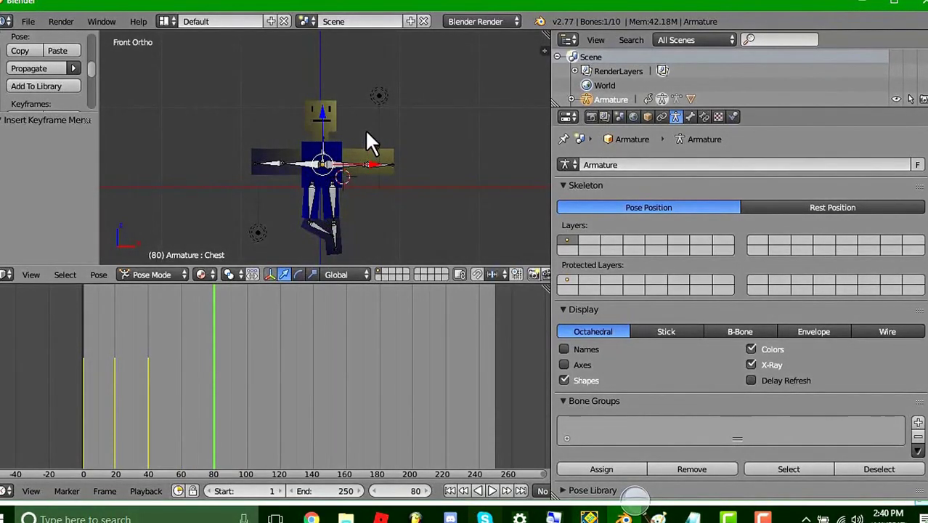
key(i)
click(365, 132)
At frame 100, rotate the Chest bone 180° about the global Z axis and insert a keyframe
key(alt+a)
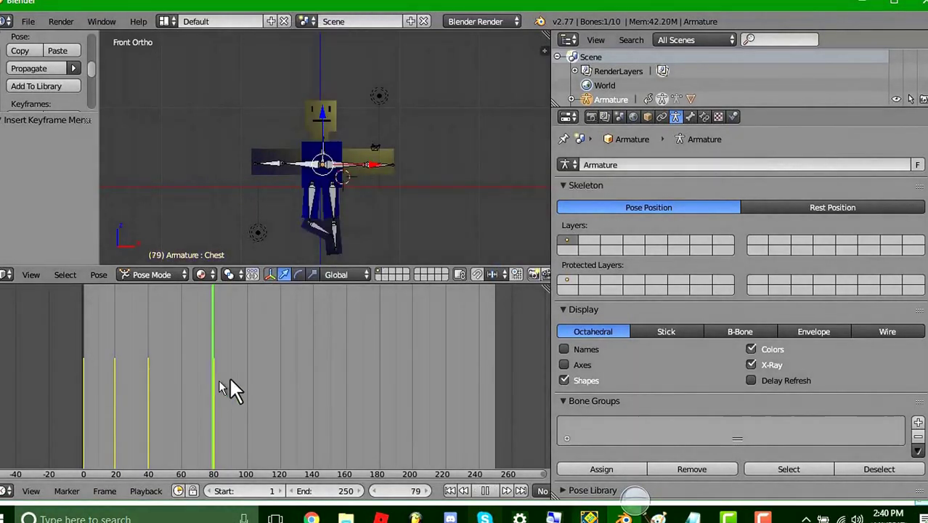
key(alt+a)
drag(231, 374, 245, 371)
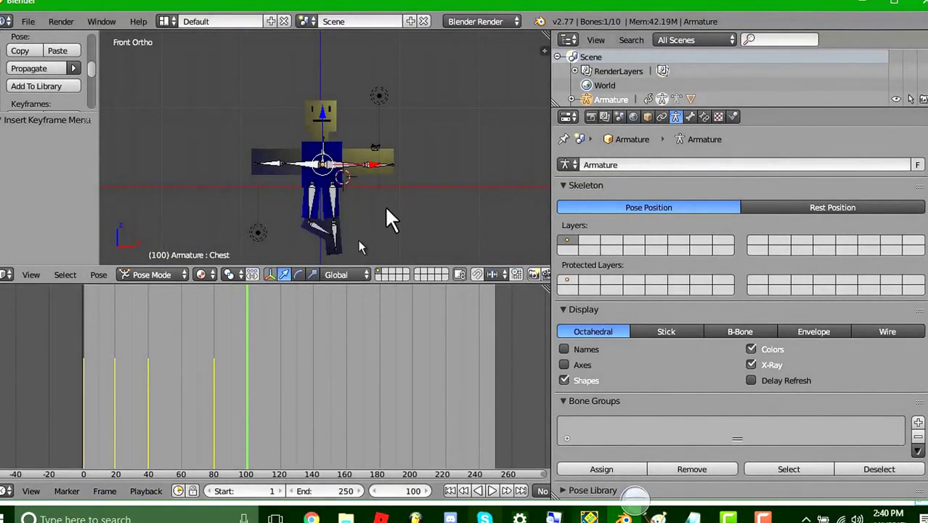
text(r)
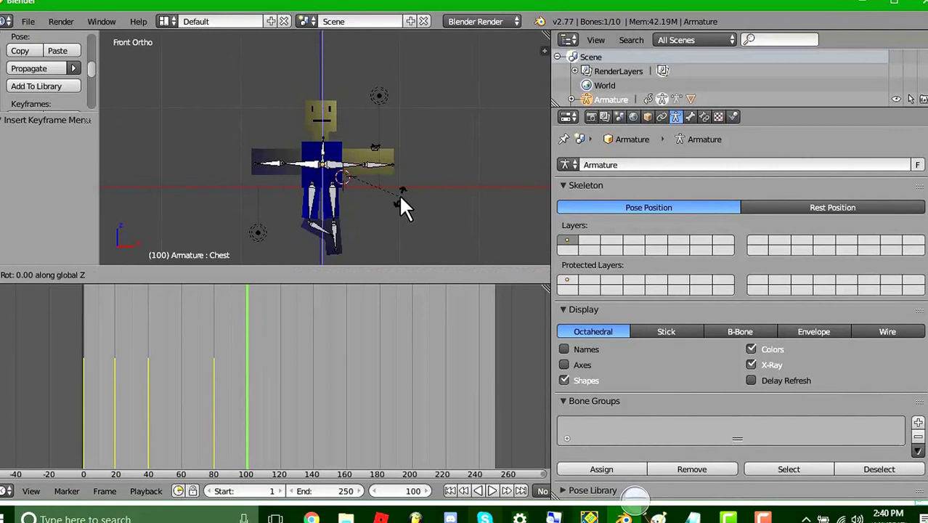
text(180)
key(Return)
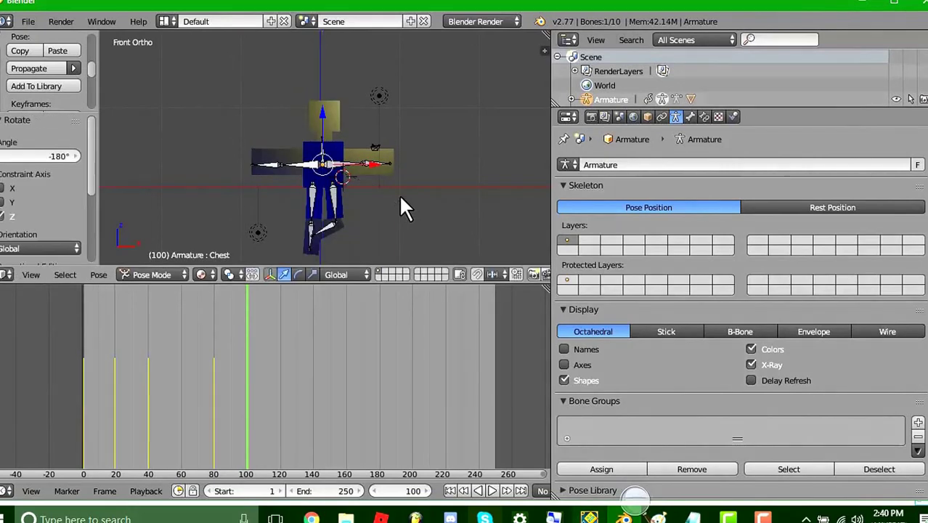
key(i)
click(367, 178)
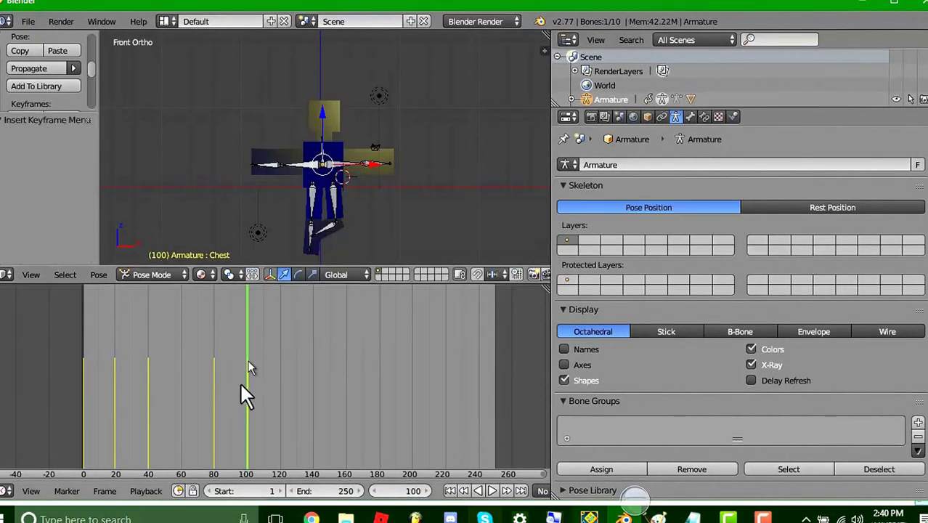
At frame 120, turn the Chest bone another 180° about the global Z axis and insert a keyframe
drag(246, 386, 280, 381)
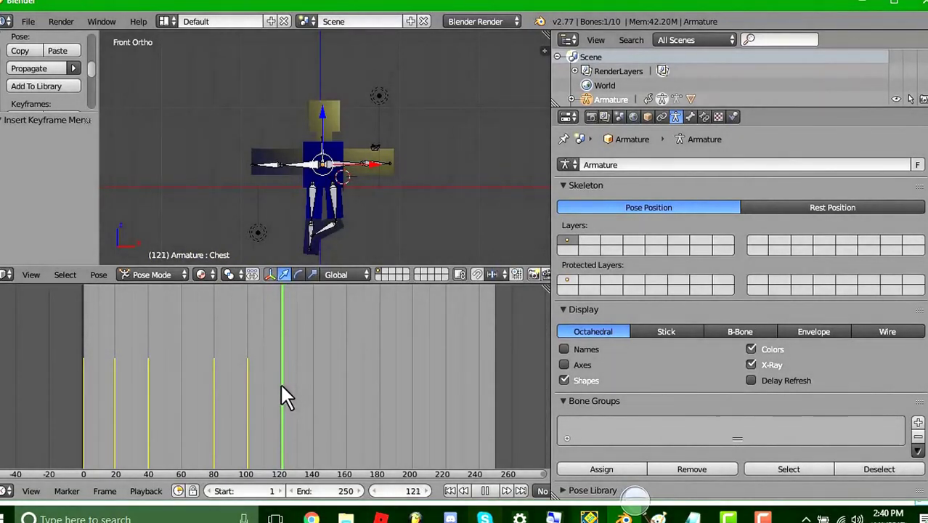
text(rz180)
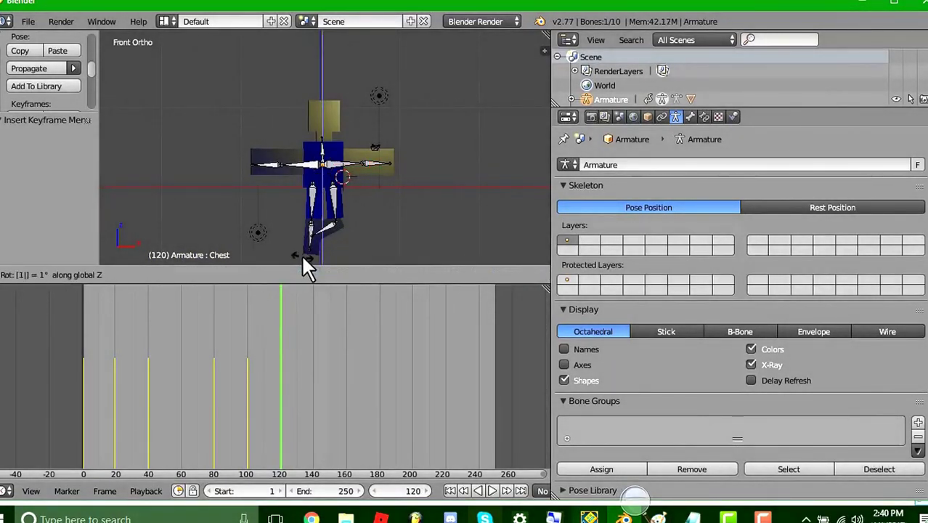
key(Return)
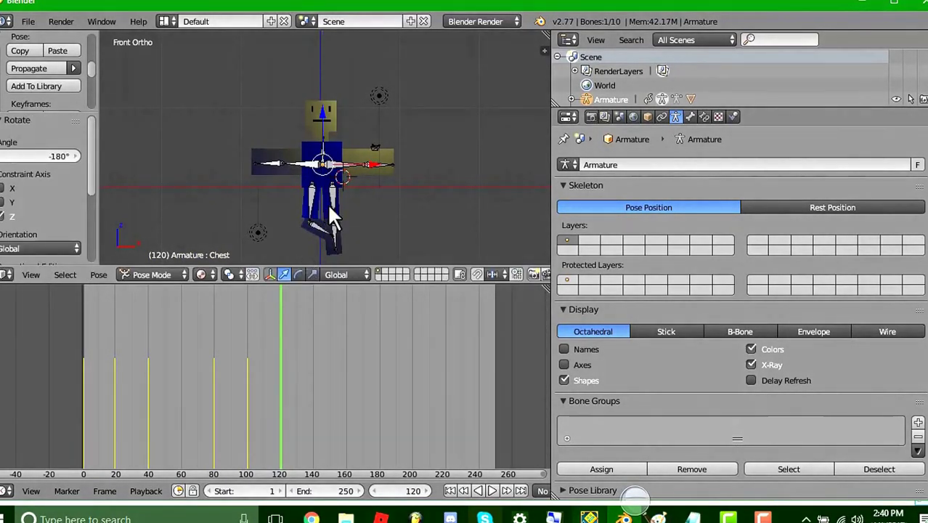
key(i)
click(320, 157)
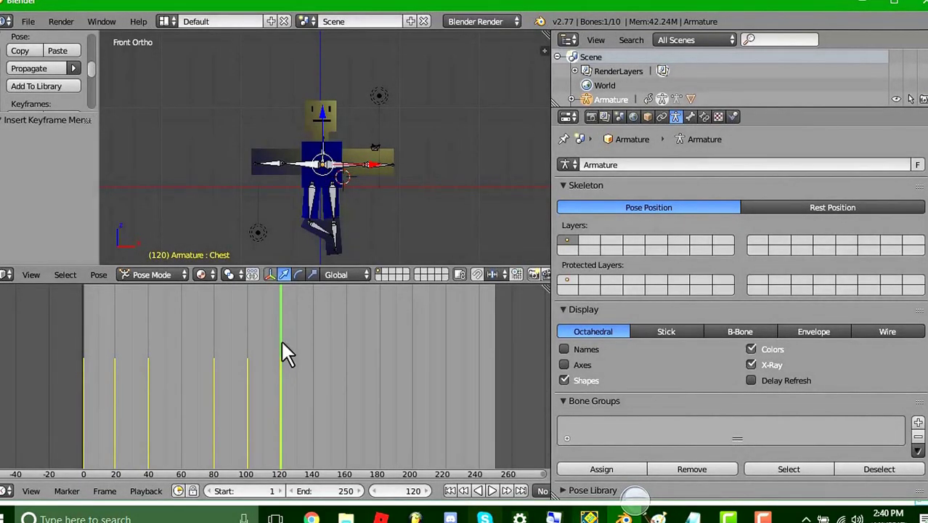
Move to frame 130 and insert a LocRotScale keyframe for the Chest bone
mouse_move(279, 342)
mouse_down()
mouse_move(295, 341)
mouse_move(295, 331)
mouse_up()
key(i)
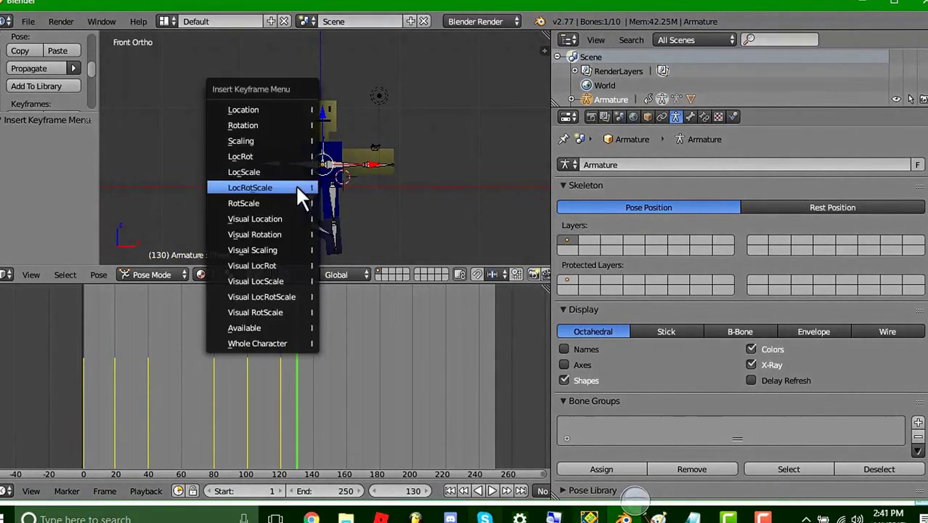
click(294, 186)
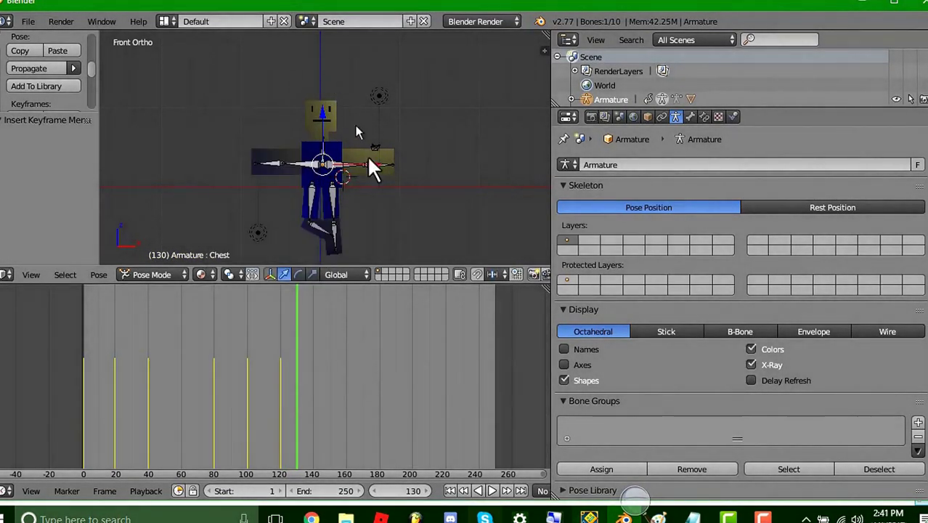
Select the LeftKnee bone and insert a LocRotScale keyframe for it at frame 130
right_click(318, 225)
drag(294, 351, 295, 351)
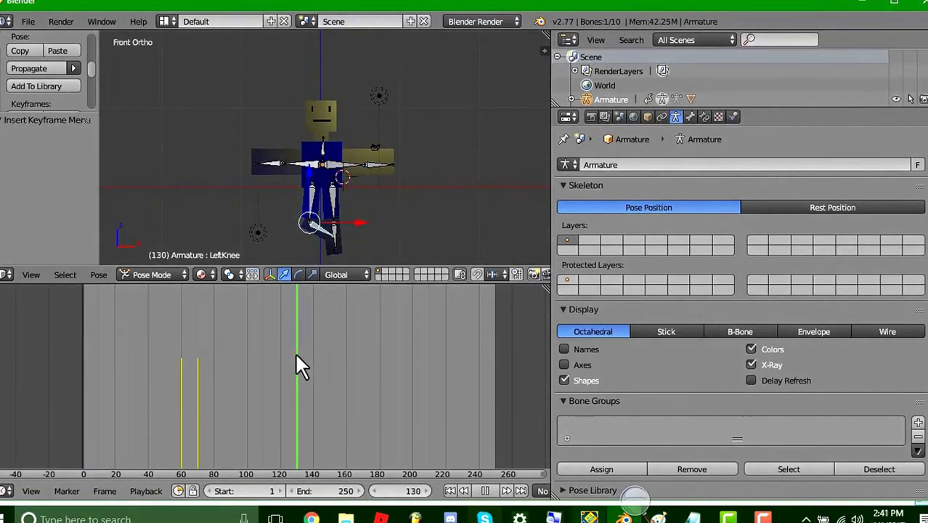
key(i)
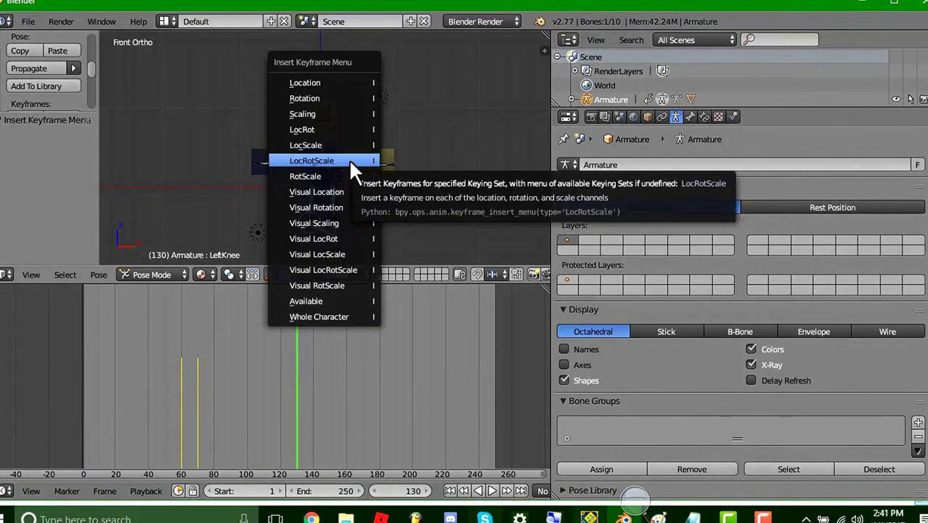
click(349, 159)
At frame 140, straighten the LeftKnee bone by rotating it 69.054° about global Y and insert a LocRotScale keyframe
click(312, 360)
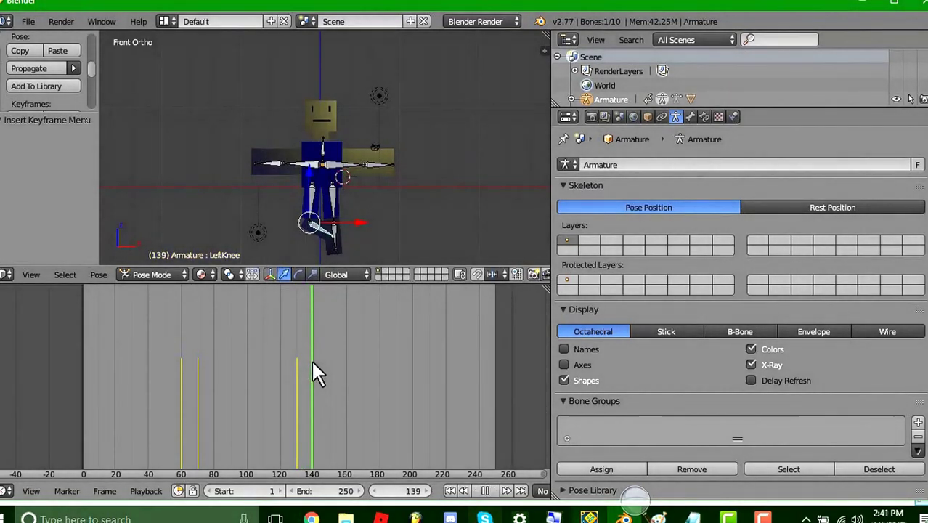
key(r)
key(y)
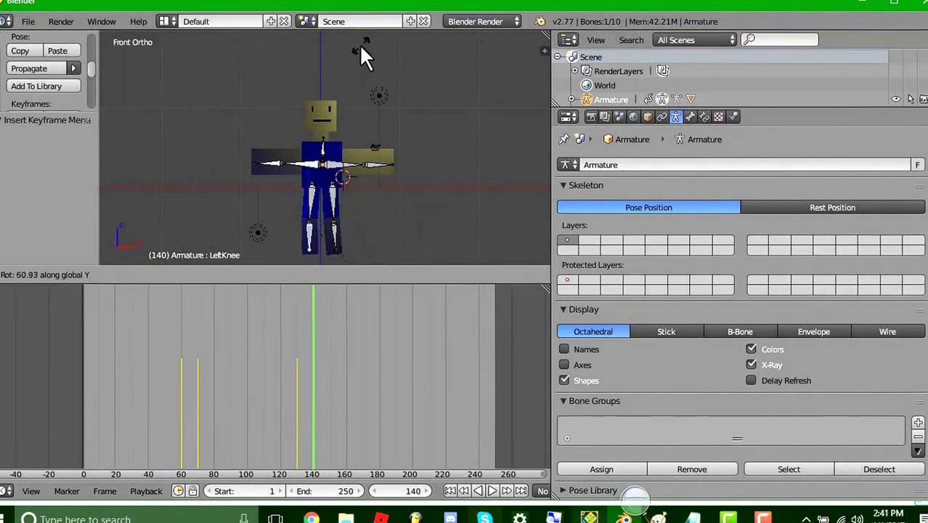
click(351, 49)
key(i)
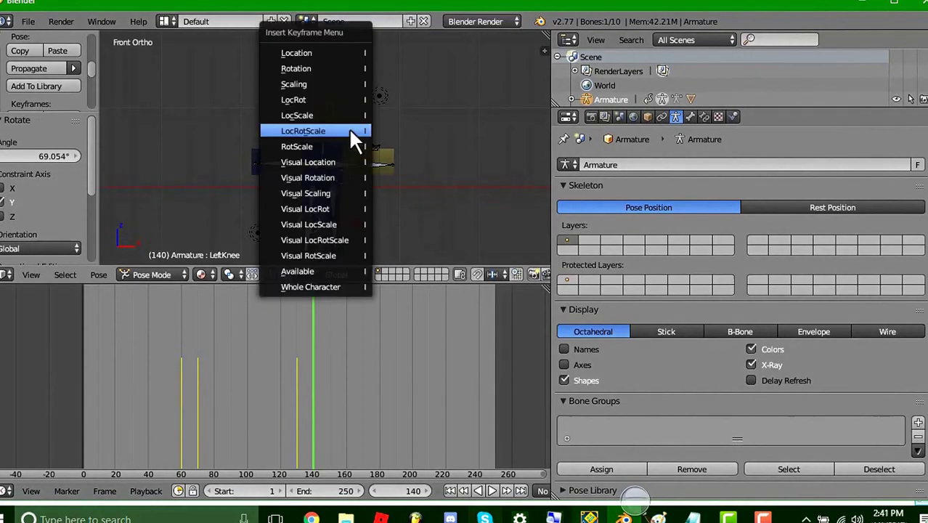
click(350, 131)
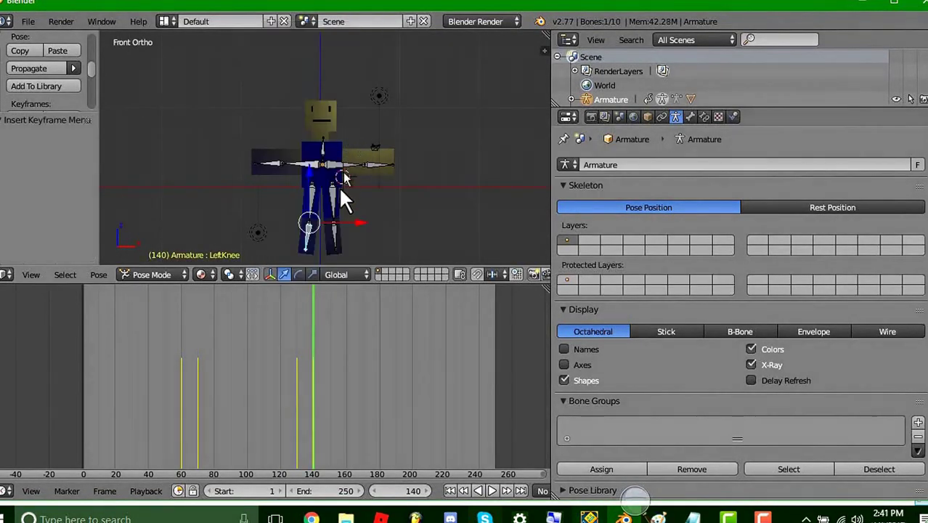
right_click(296, 161)
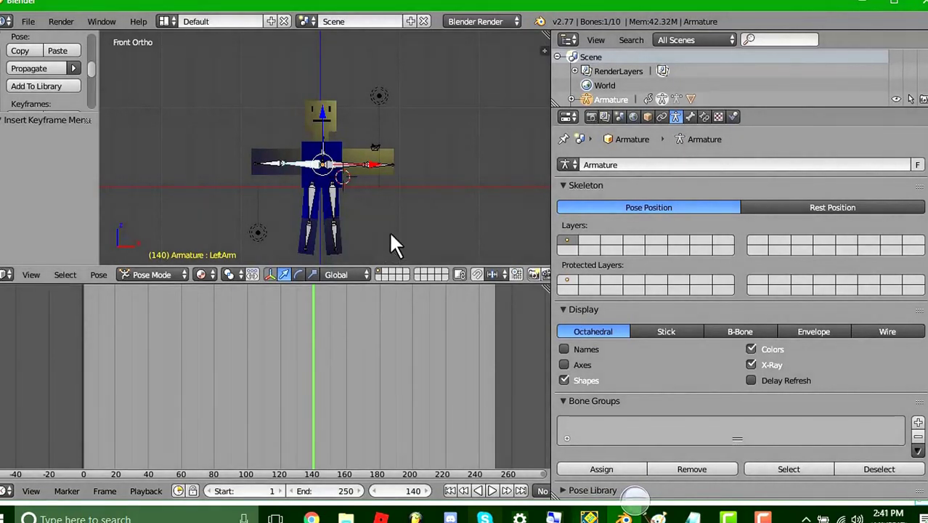
key(r)
key(x)
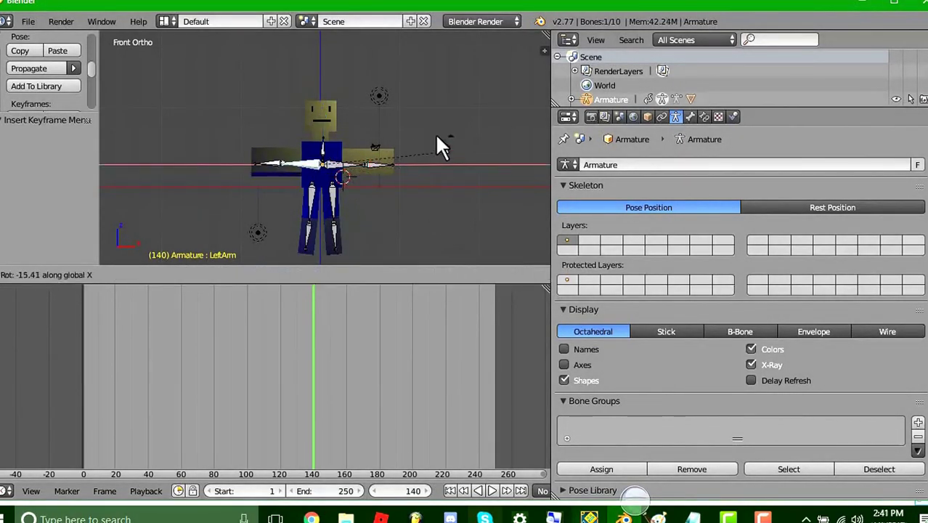
key(z)
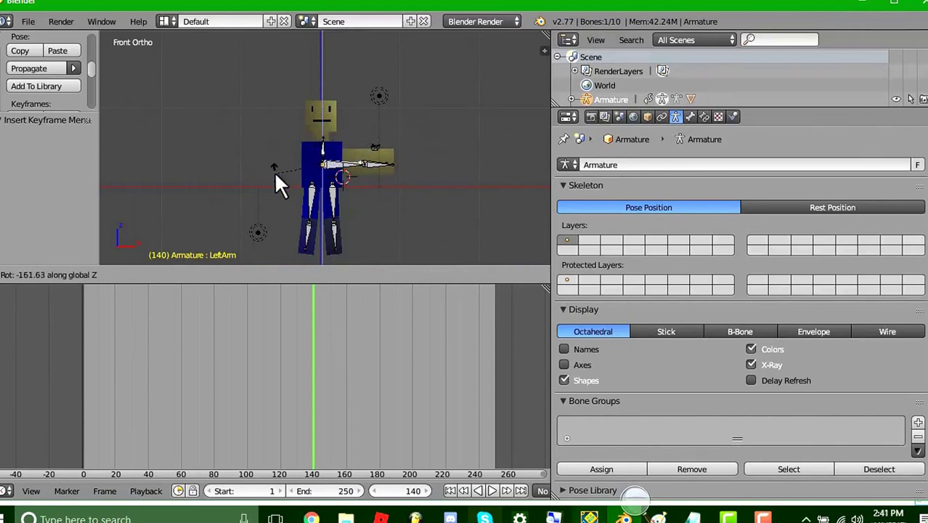
click(282, 161)
Insert a keyframe for the LeftArm bone at frame 140
key(alt+a)
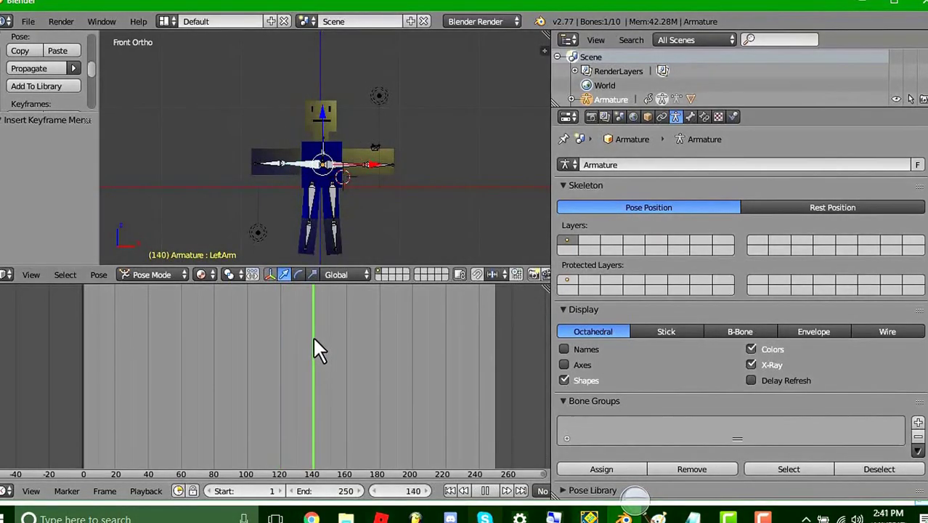
key(alt+a)
key(i)
click(321, 206)
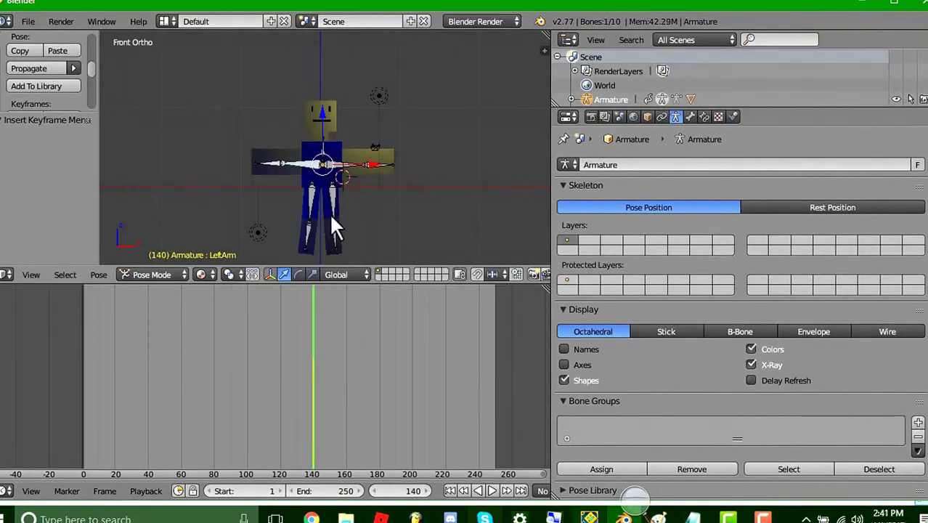
key(r)
key(z)
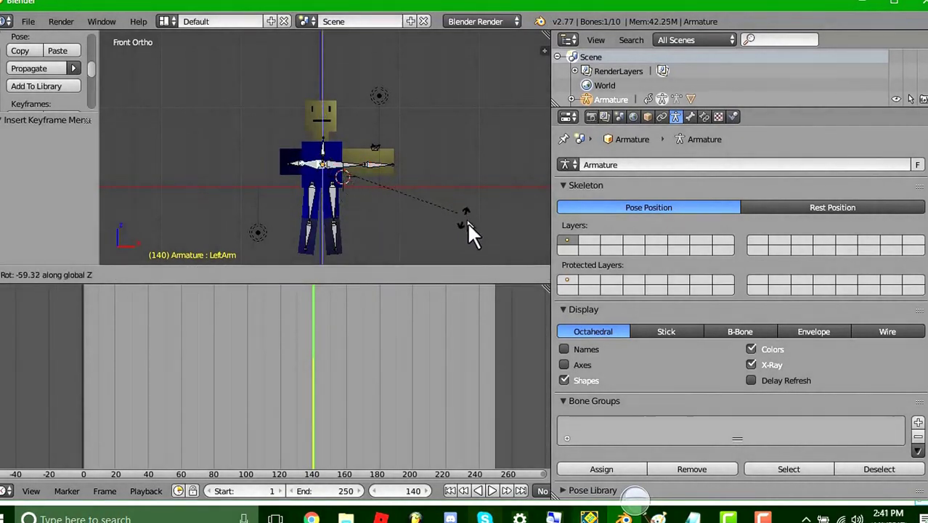
right_click(467, 222)
key(alt+a)
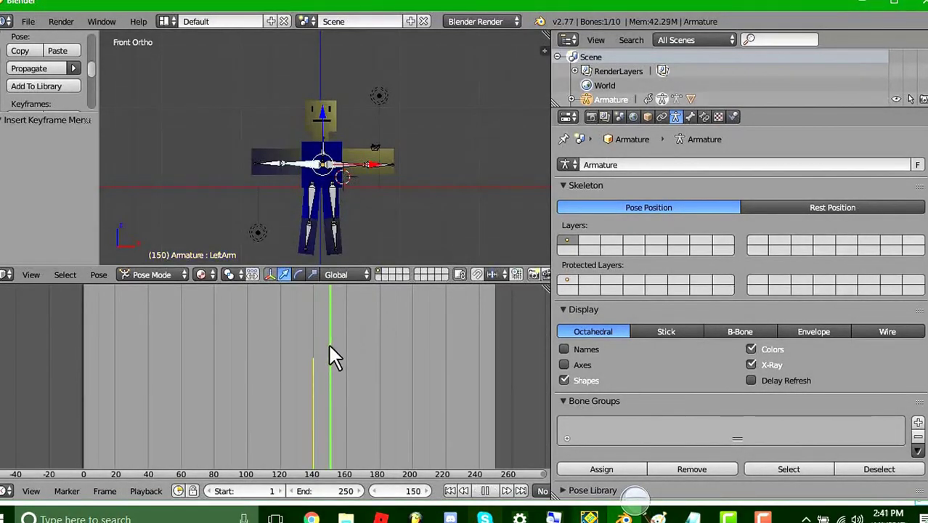
key(alt+a)
key(r)
key(z)
right_click(335, 167)
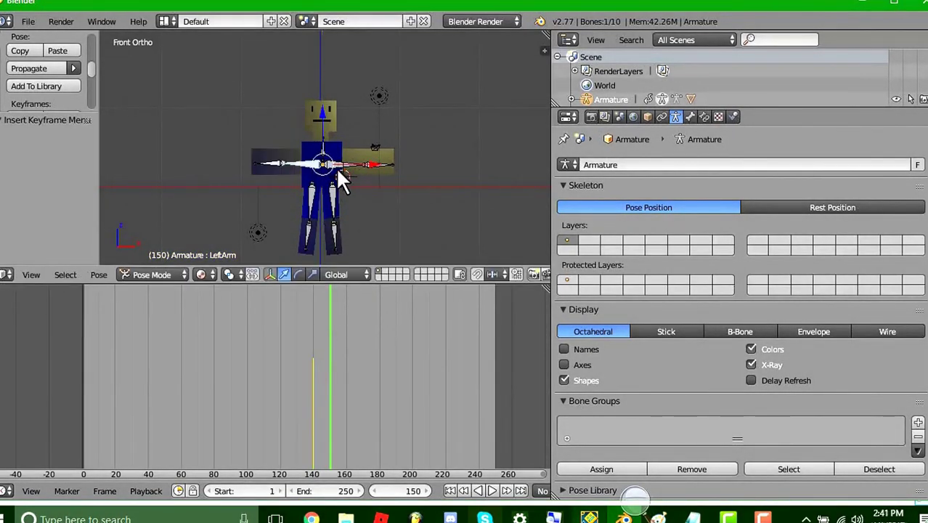
key(r)
key(z)
right_click(393, 234)
key(r)
key(z)
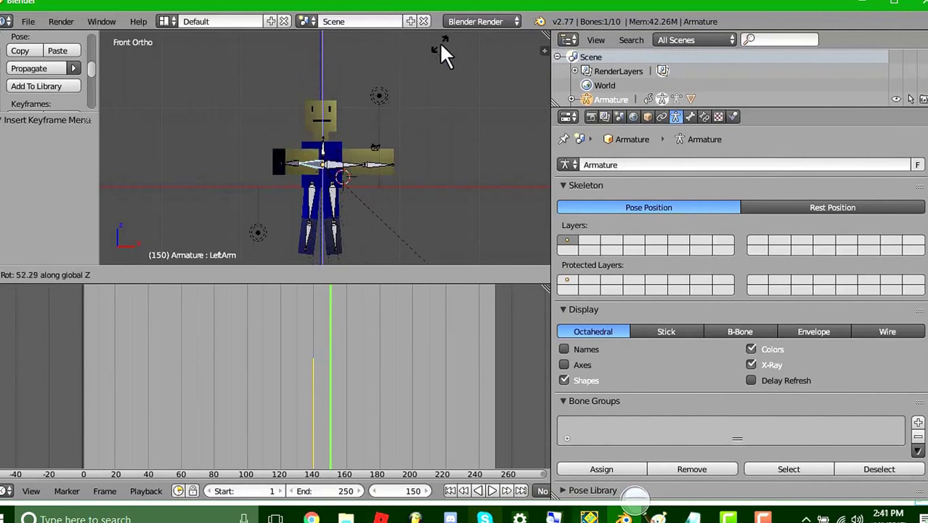
right_click(486, 251)
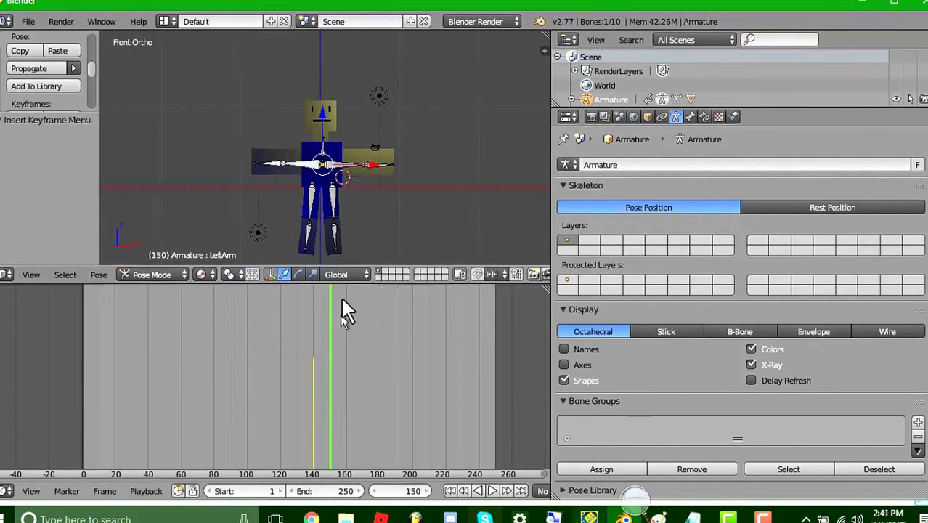
Select the LeftJoint bone and insert a LocRotScale keyframe for it at frame 140
right_click(276, 161)
click(315, 351)
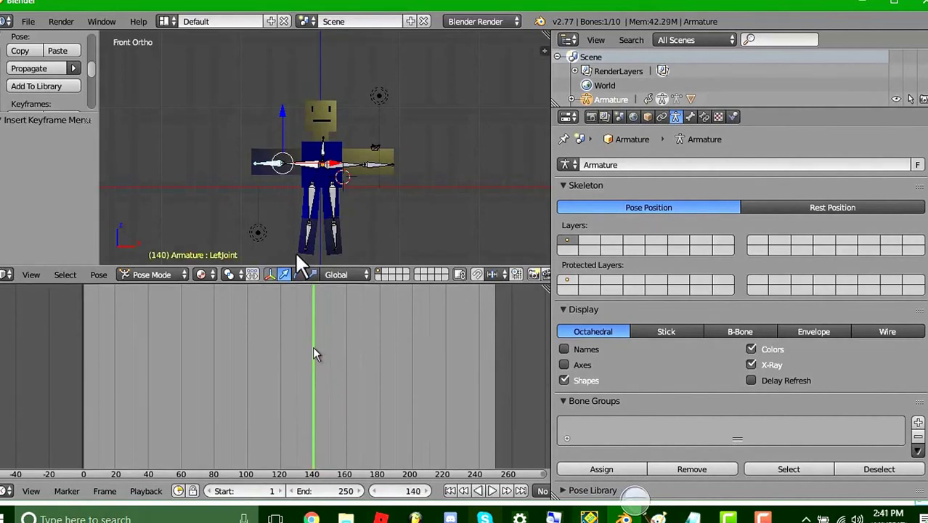
key(i)
click(290, 127)
Move to frame 150 and rotate the LeftJoint bone -115.967° about global Z
drag(311, 350, 329, 354)
key(r)
key(z)
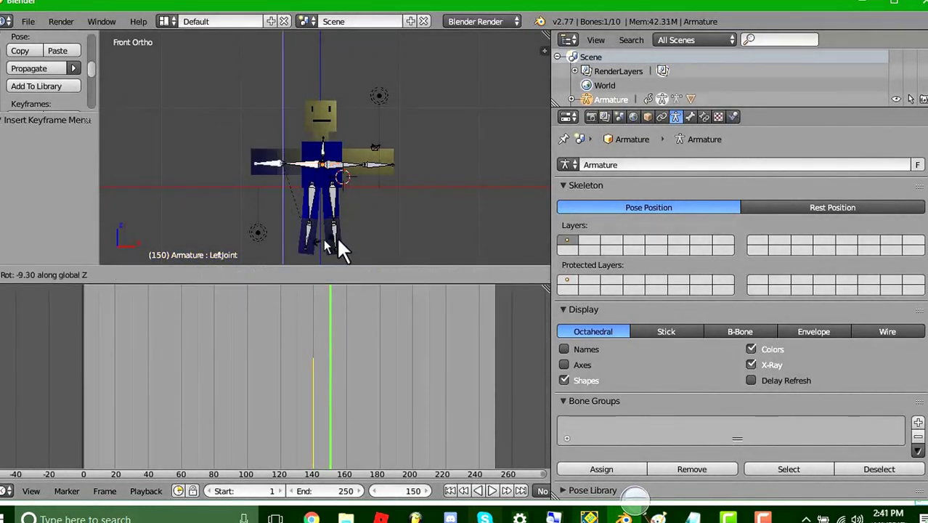
click(141, 195)
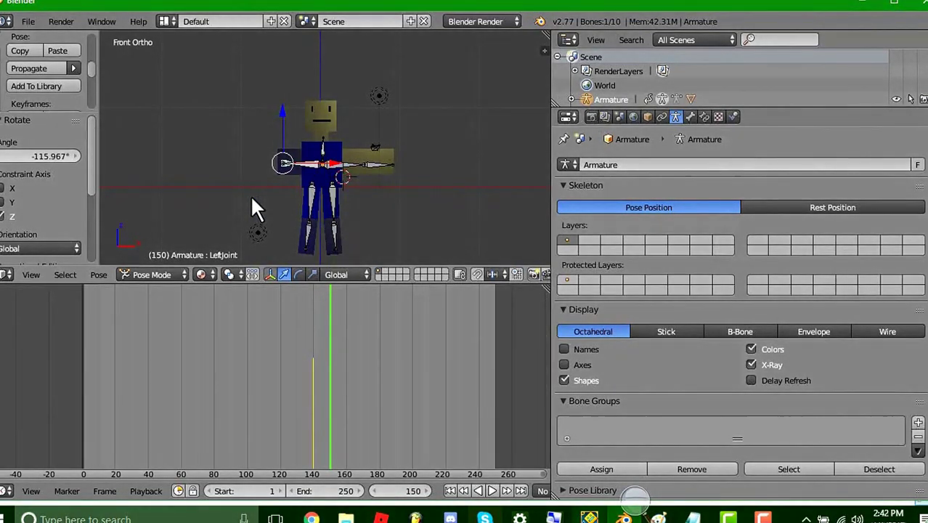
Rotate the LeftJoint bone a further 245.285° about global Z to swing the forearm in front of the chest
key(shift+f)
key(w)
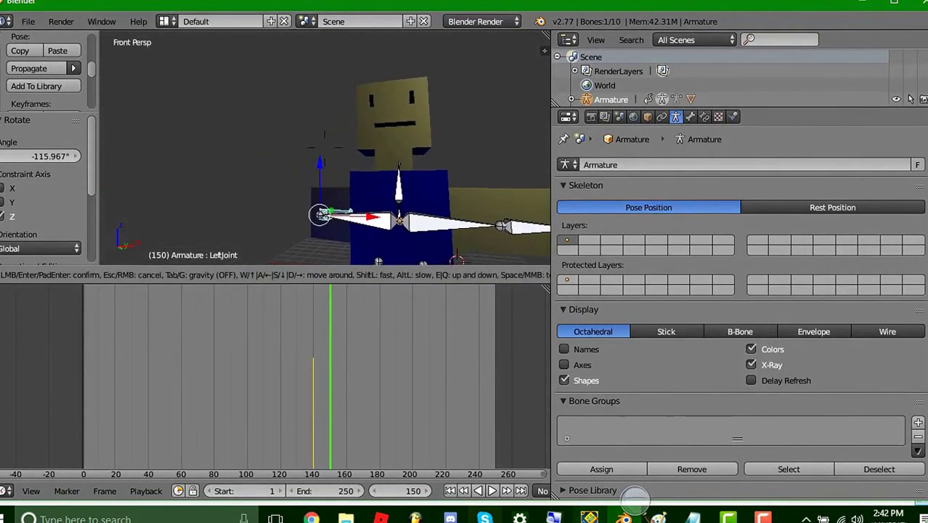
key(w)
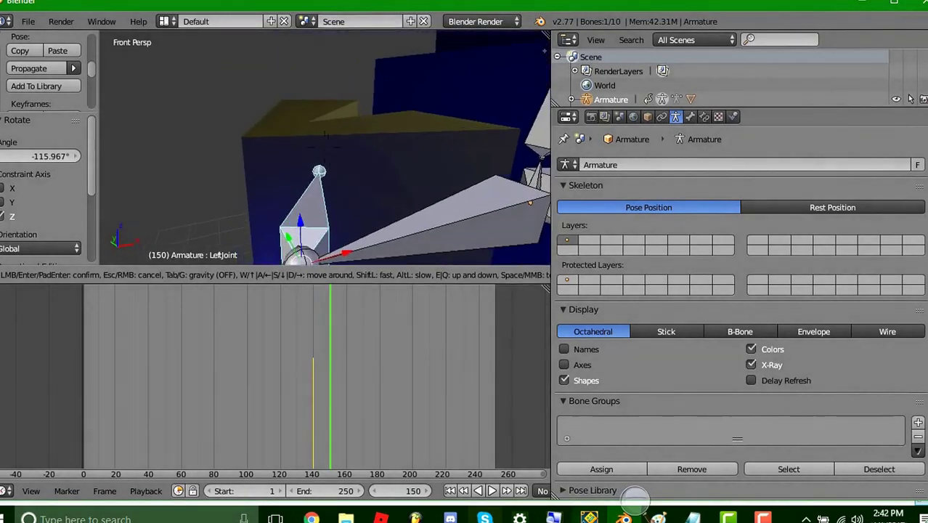
key(s)
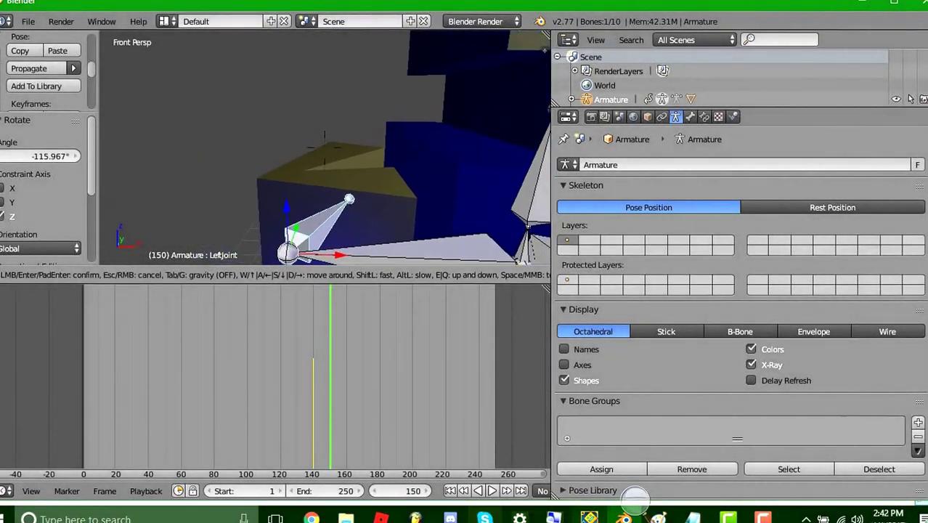
key(s)
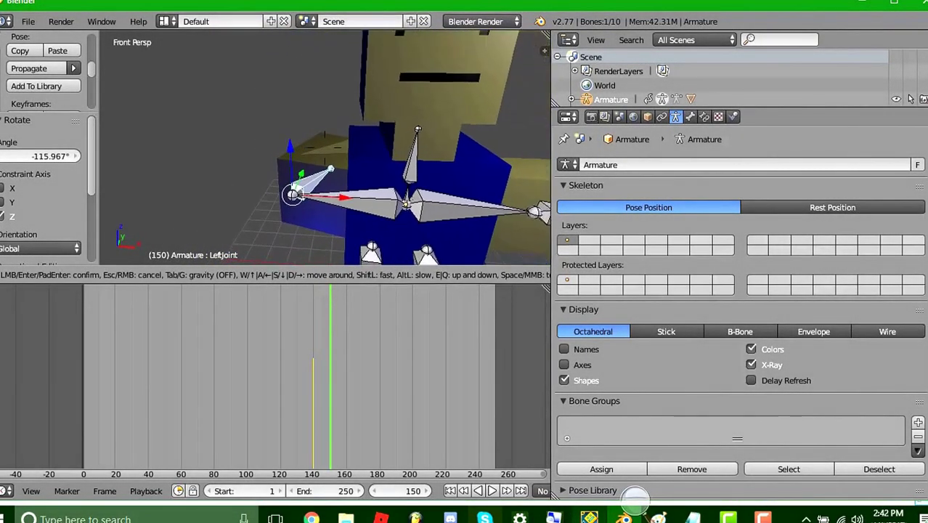
click(336, 157)
key(r)
key(z)
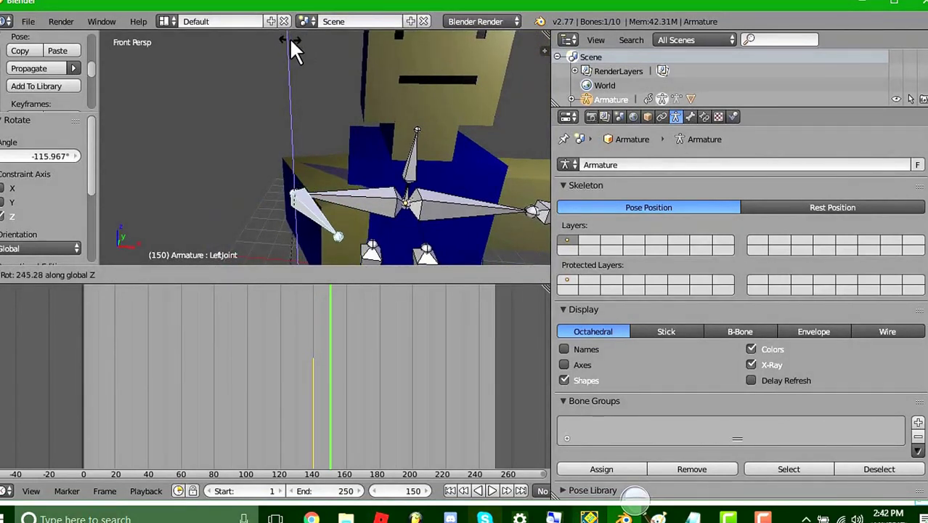
click(289, 38)
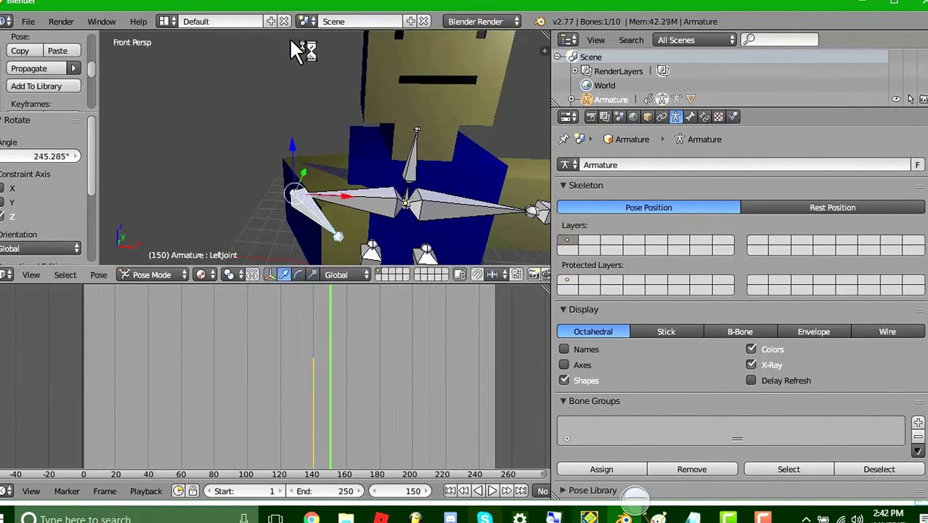
In Edit Mode, disconnect the LeftJoint bone from its parent with the Disconnect Bone option
click(155, 241)
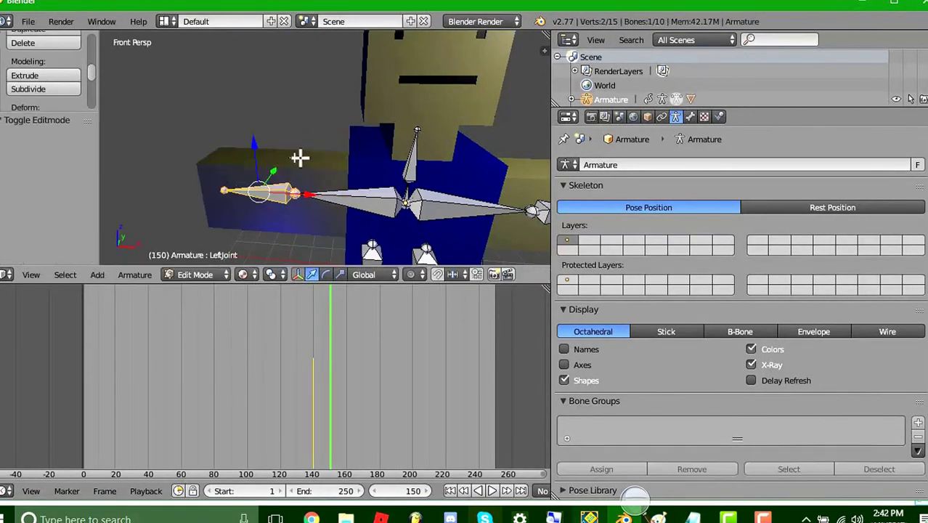
key(alt+p)
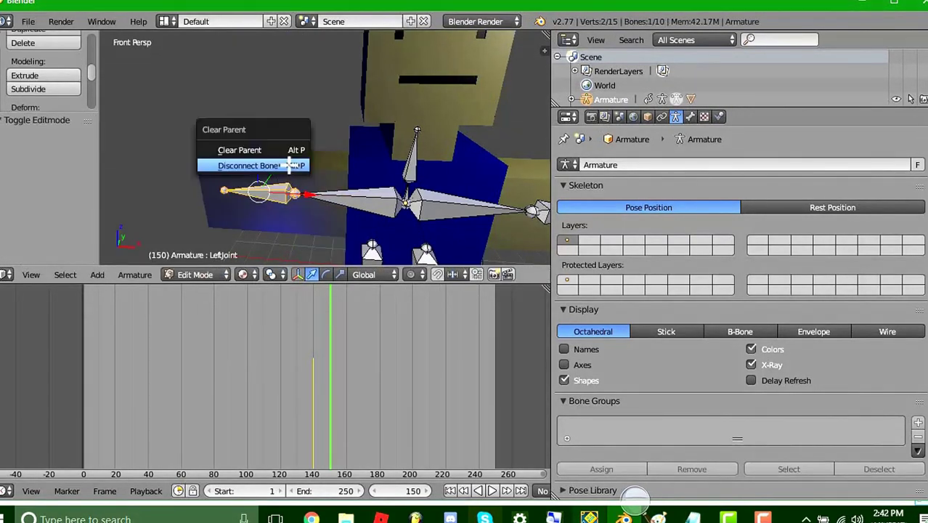
click(291, 178)
Leave Edit Mode for Object Mode, reselect the armature, and return it to Pose Mode
click(204, 275)
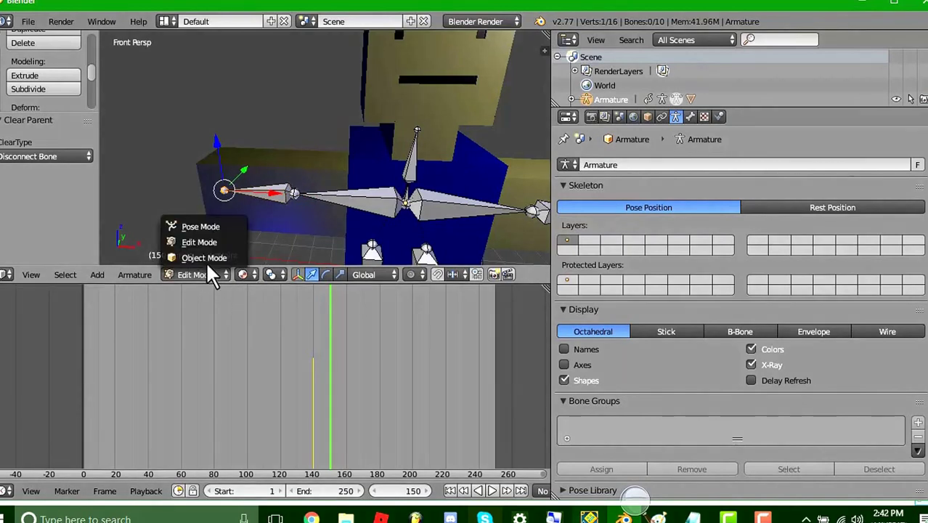
click(206, 259)
right_click(320, 221)
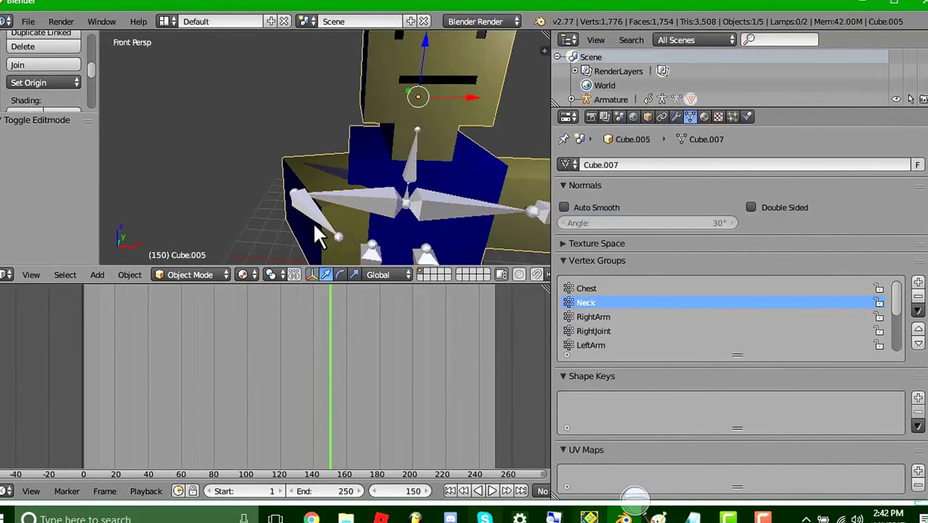
right_click(315, 220)
click(207, 275)
click(191, 226)
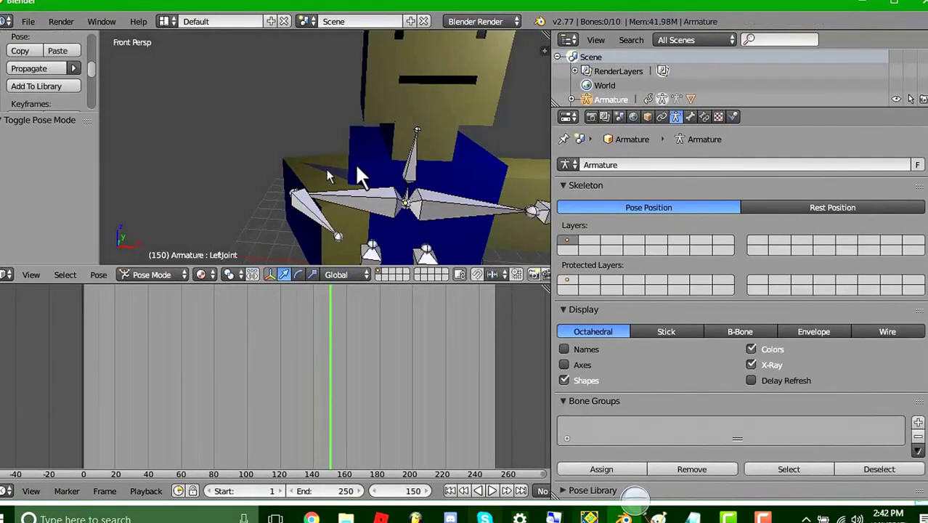
key(r)
key(y)
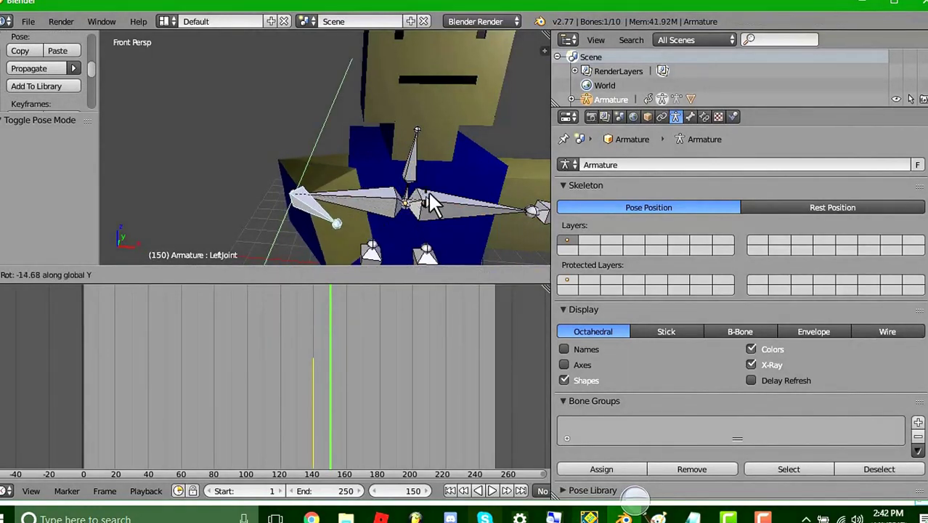
right_click(421, 201)
Move the LeftJoint bone 1.065 along global X, toward the body
key(g)
key(x)
click(346, 197)
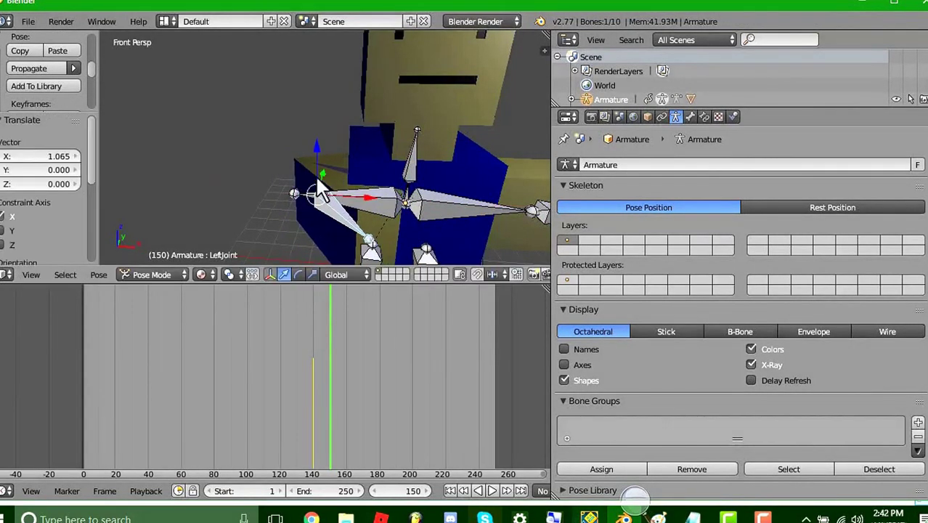
key(g)
key(y)
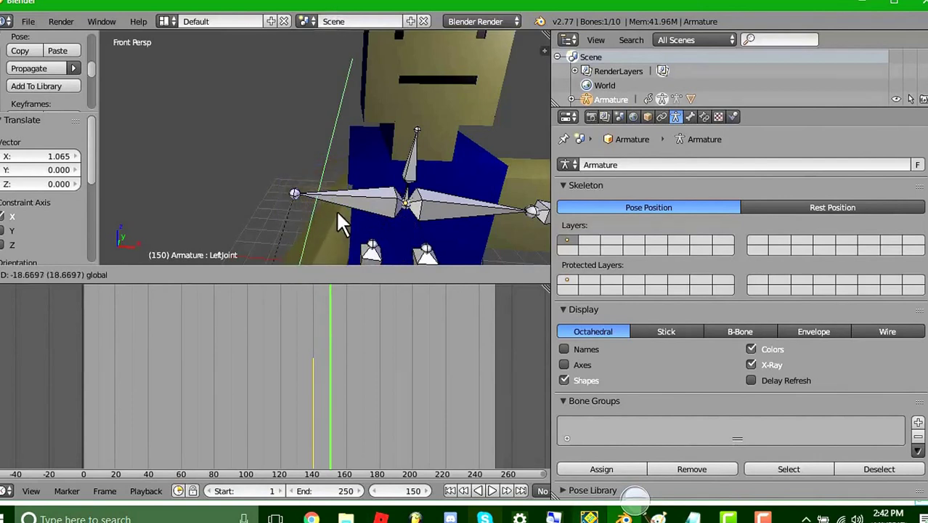
right_click(327, 247)
Shift the LeftJoint bone -1.627 along global Y and 0.950 along global X
key(shift+f)
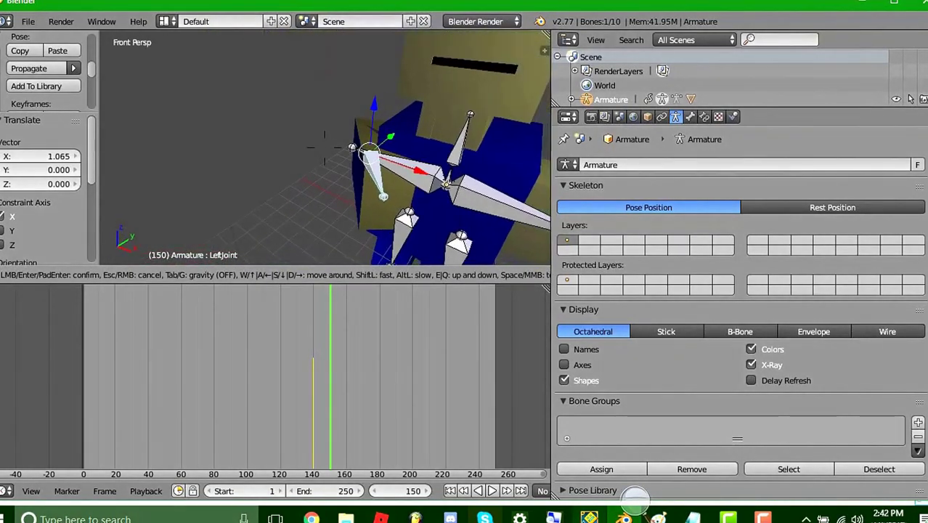
click(324, 147)
drag(380, 128, 357, 142)
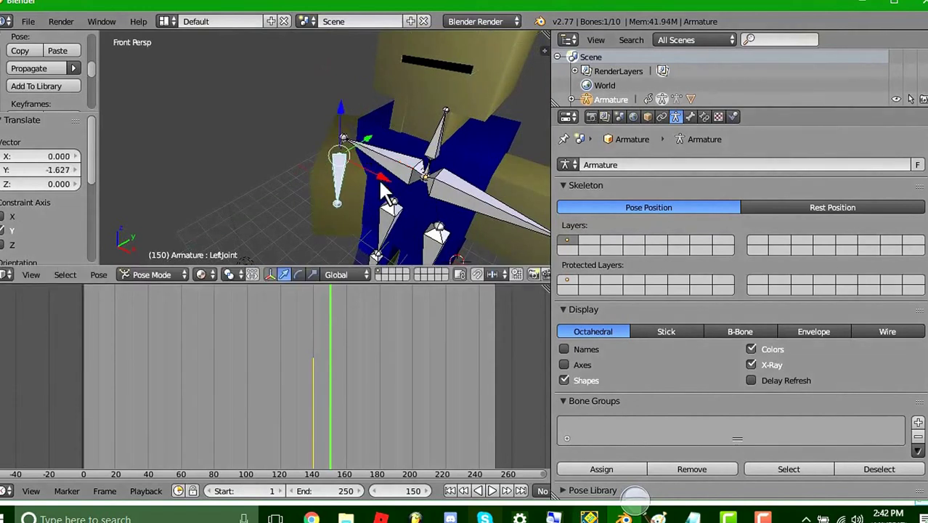
drag(379, 176, 436, 207)
Rotate the LeftJoint bone 16.148° about global Z
key(r)
key(z)
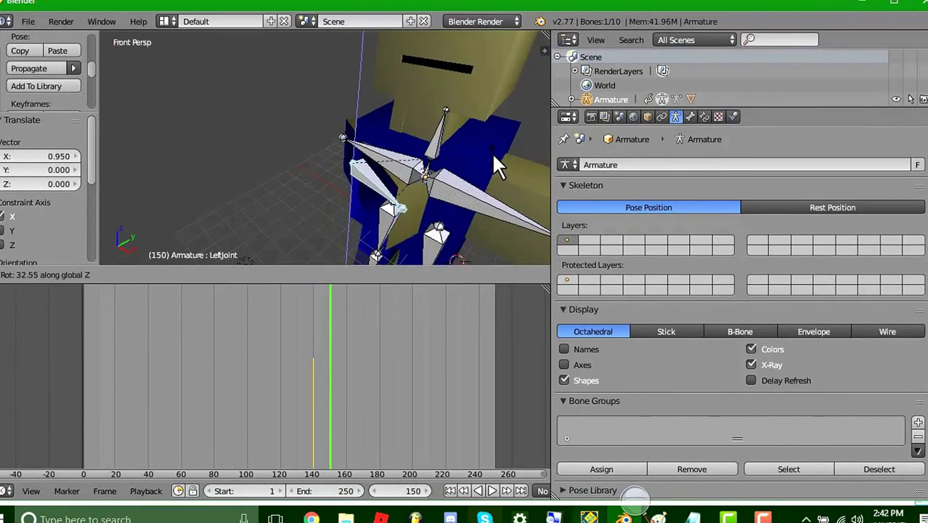
click(485, 158)
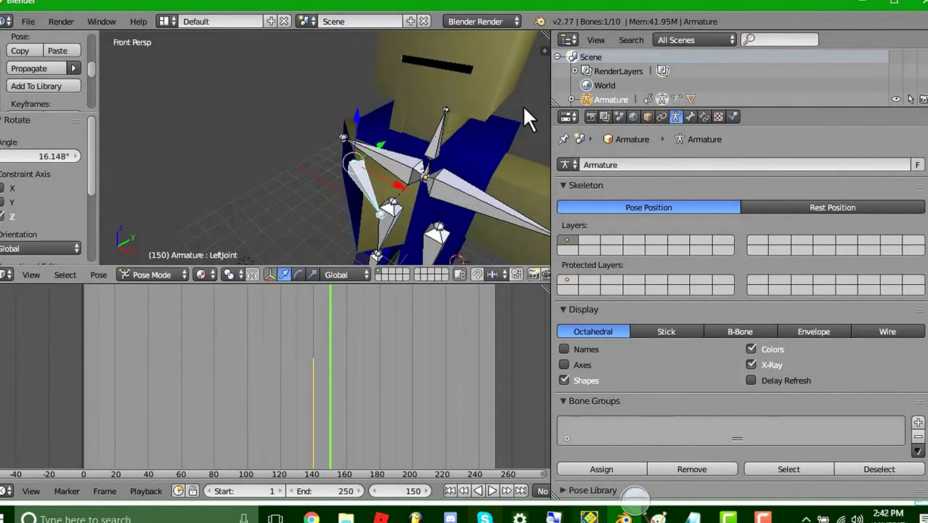
Insert a LocRotScale keyframe for the bent LeftJoint bone at frame 150
key(shift+f)
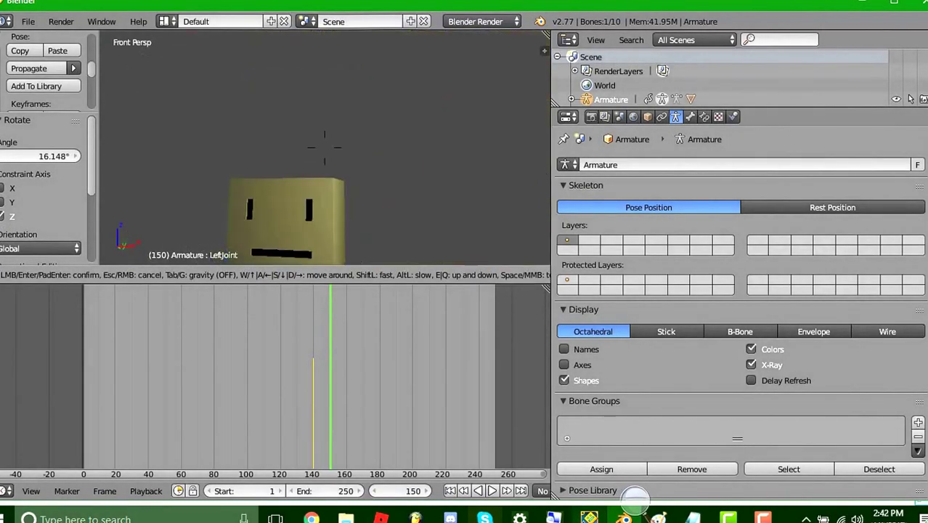
key(s)
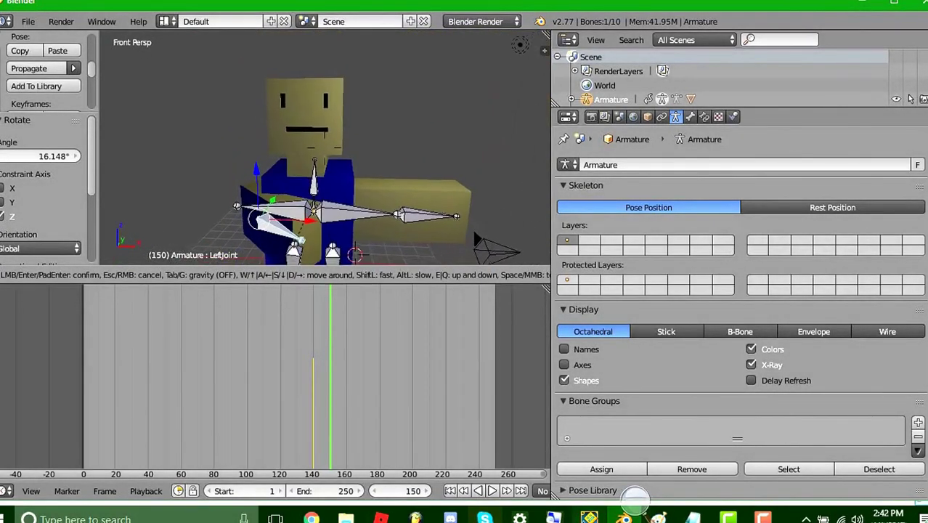
click(323, 145)
key(i)
click(308, 132)
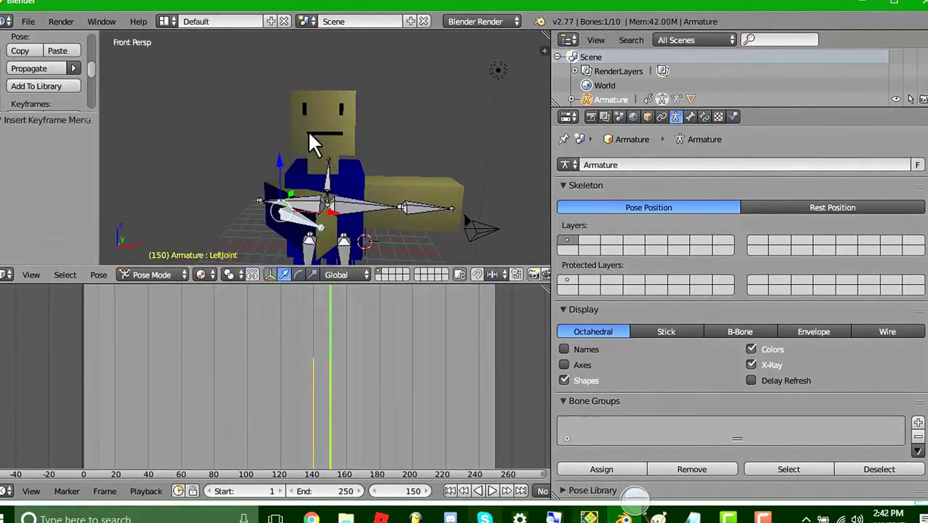
Return to frame 140, select the Neck bone, and insert a LocRotScale keyframe for it
drag(329, 359, 312, 361)
right_click(328, 158)
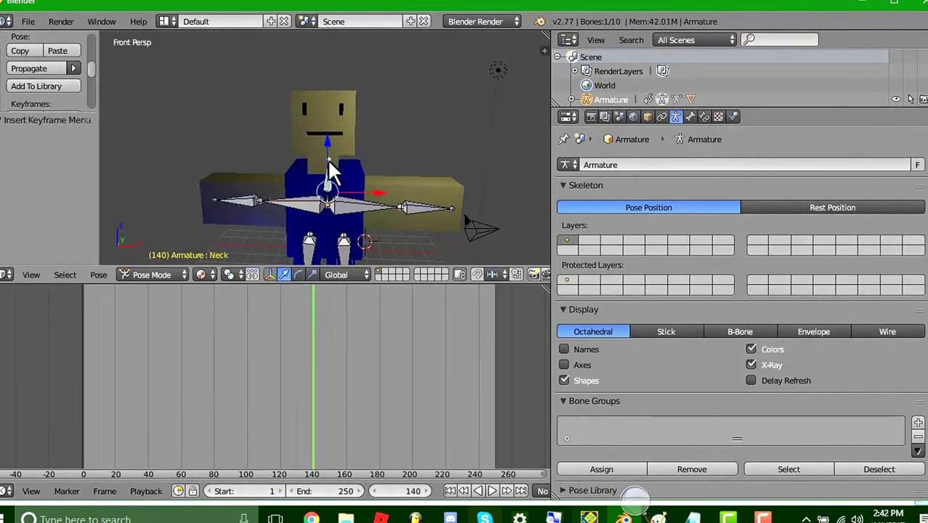
key(i)
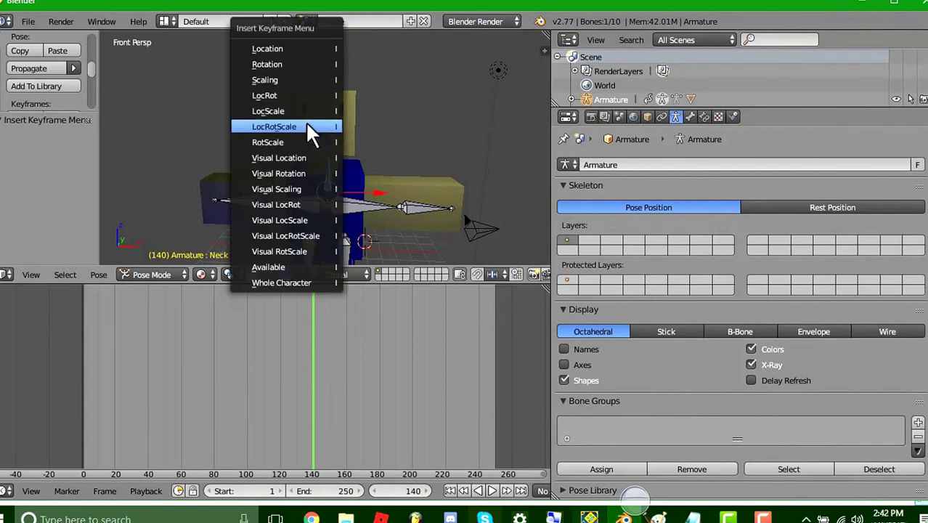
click(305, 122)
Advance to frame 149, rotate the Neck bone 44.787° about global X, and insert a LocRotScale keyframe
key(alt+a)
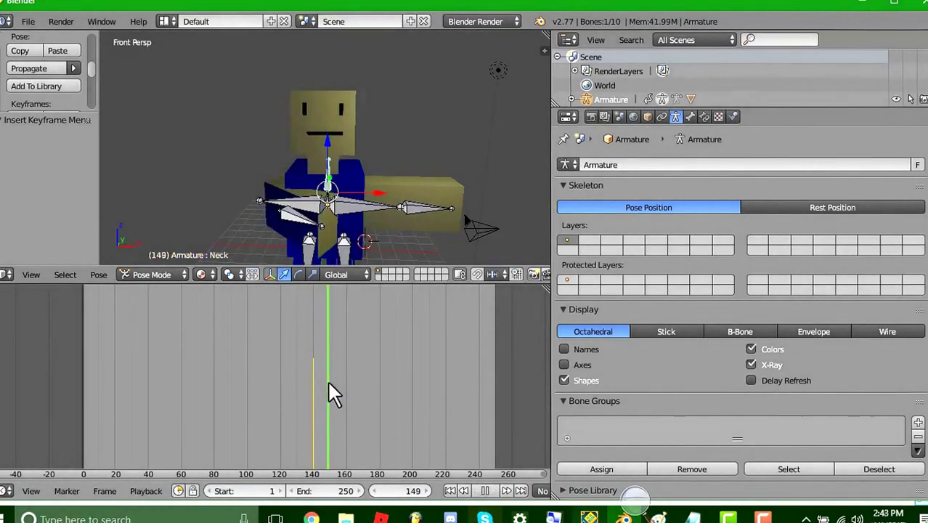
key(alt+a)
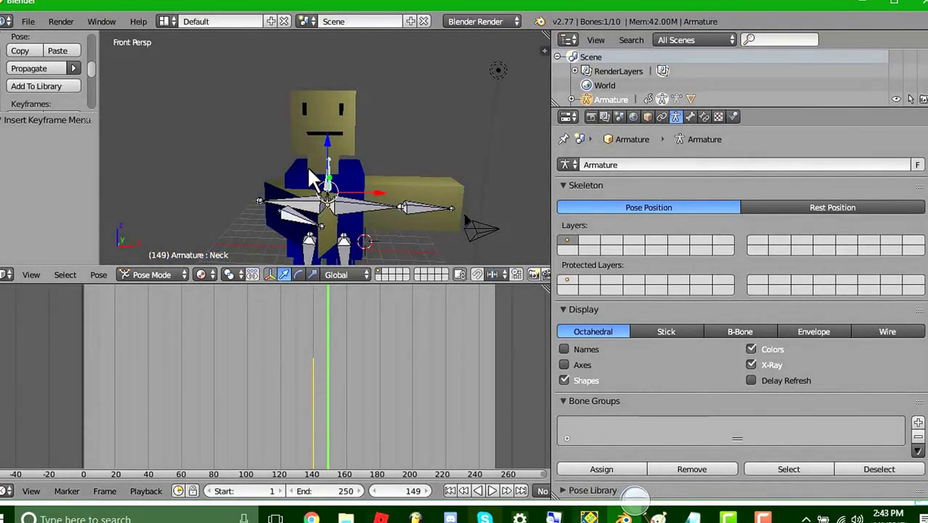
key(r)
key(x)
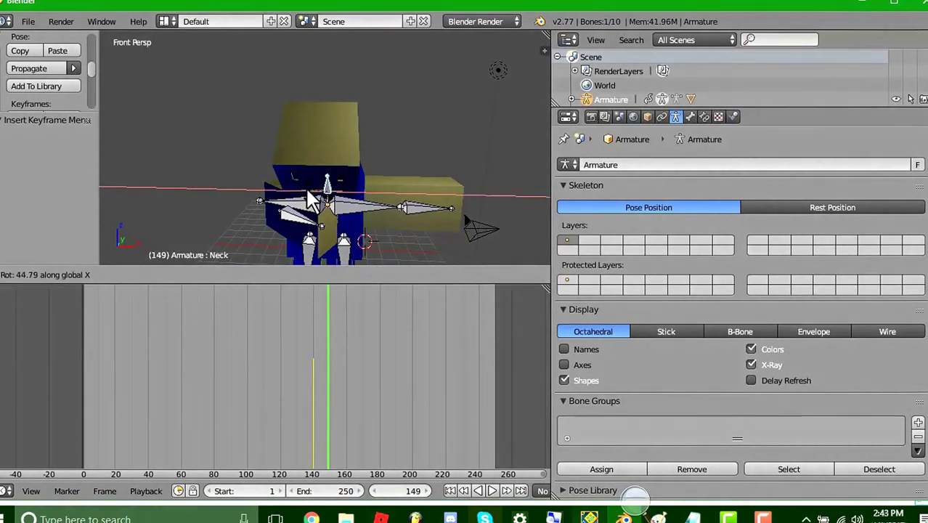
click(312, 200)
key(i)
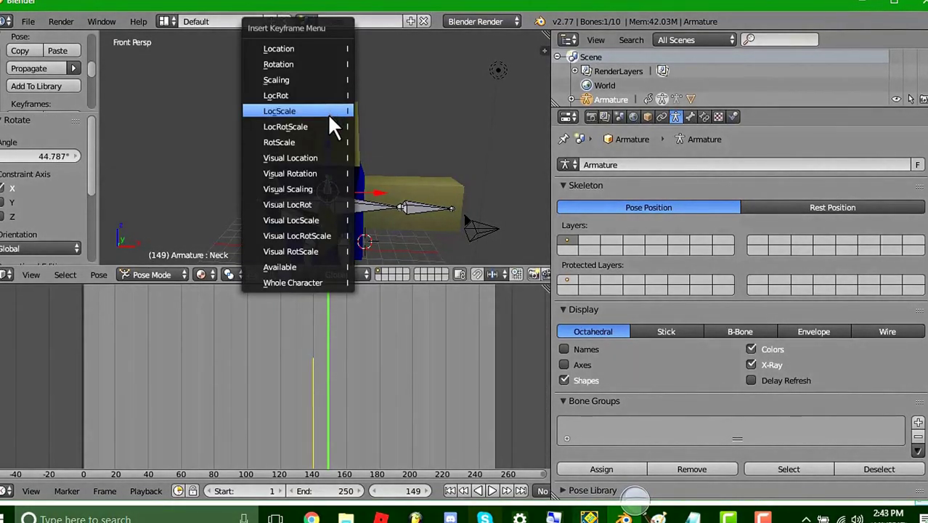
click(333, 127)
At frame 160, rotate the Neck bone -40.187° about global X and insert a LocRotScale keyframe
key(alt+a)
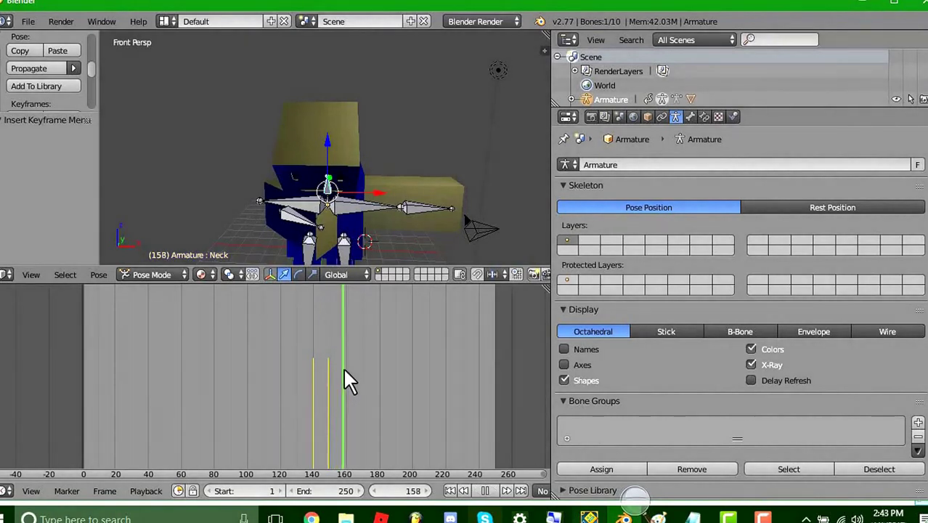
key(alt+a)
key(r)
key(z)
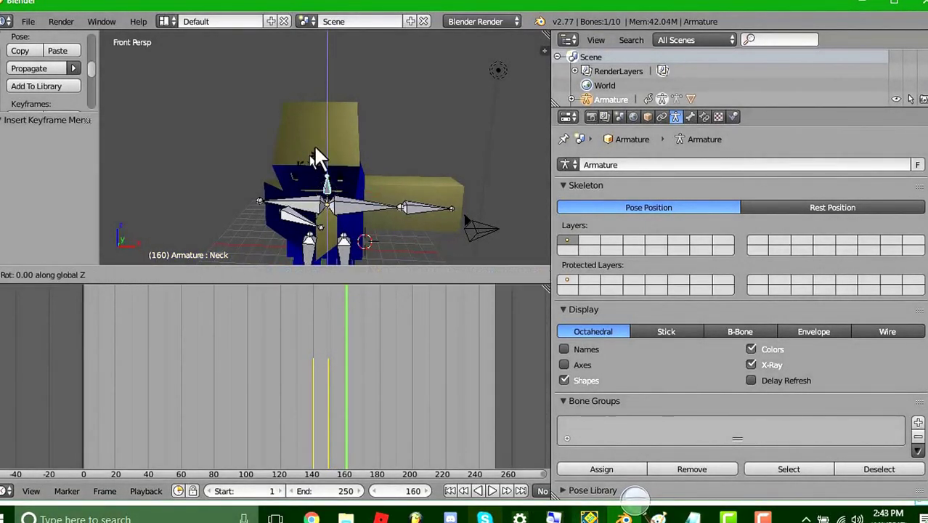
key(x)
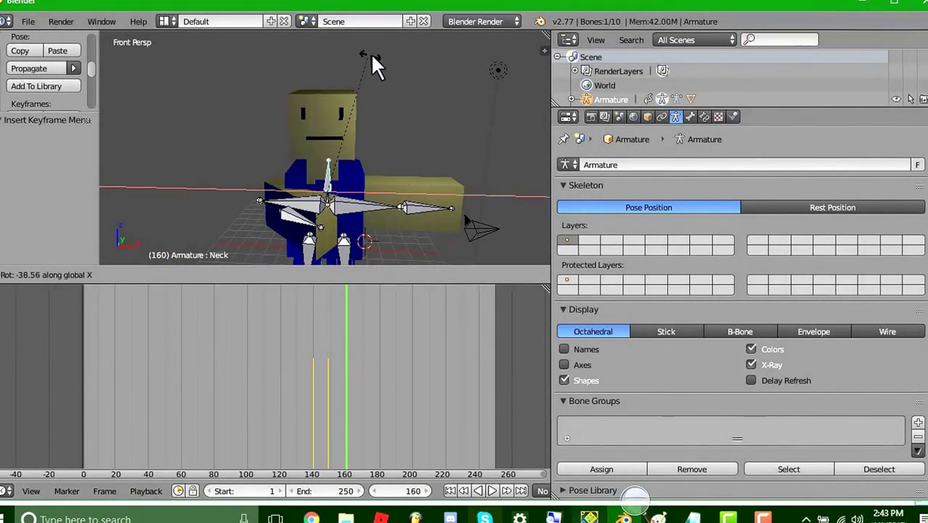
click(370, 55)
key(i)
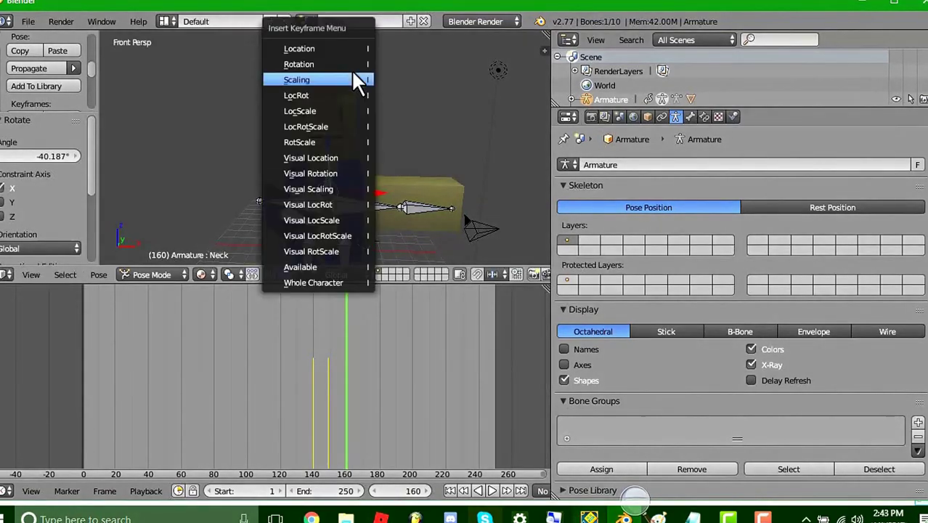
click(347, 128)
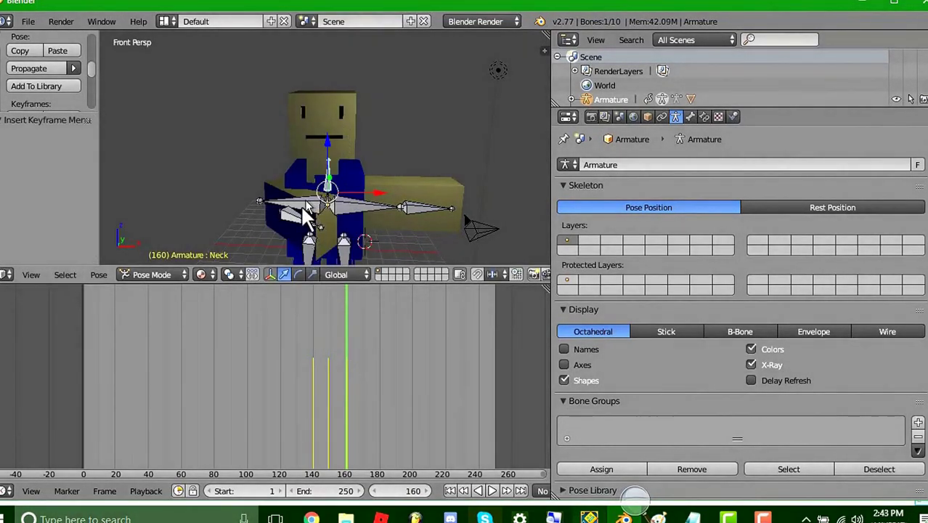
Select the Chest bone and insert a LocScale keyframe for it at frame 160
right_click(297, 225)
scroll(294, 218, down, 5)
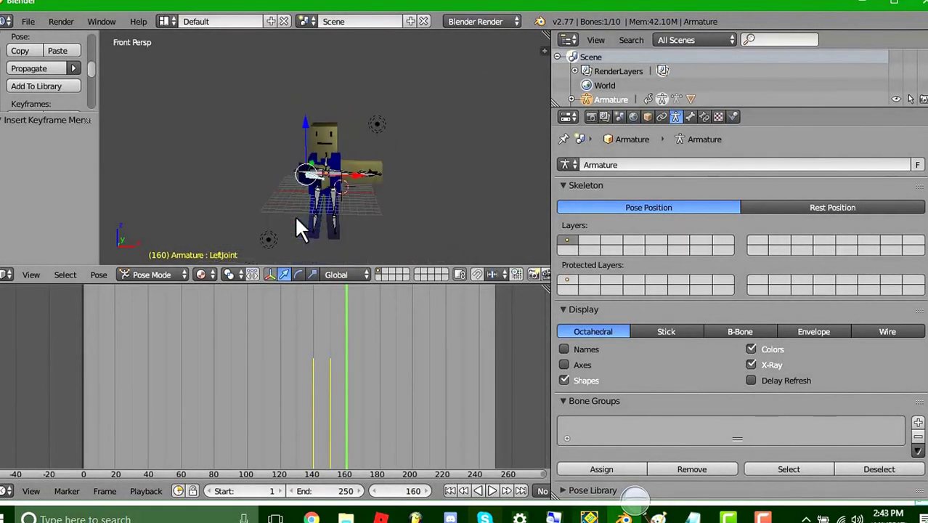
scroll(295, 217, up, 6)
scroll(296, 218, down, 3)
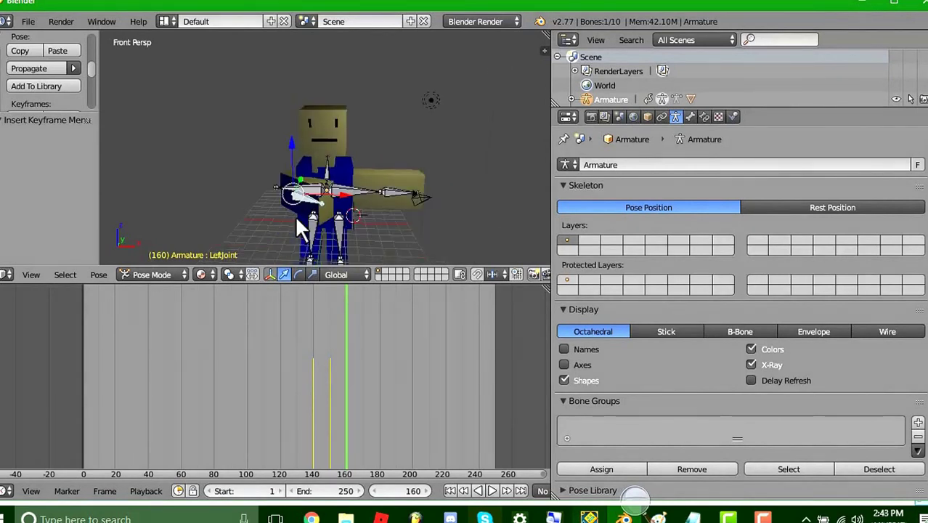
right_click(325, 186)
right_click(325, 186)
right_click(325, 186)
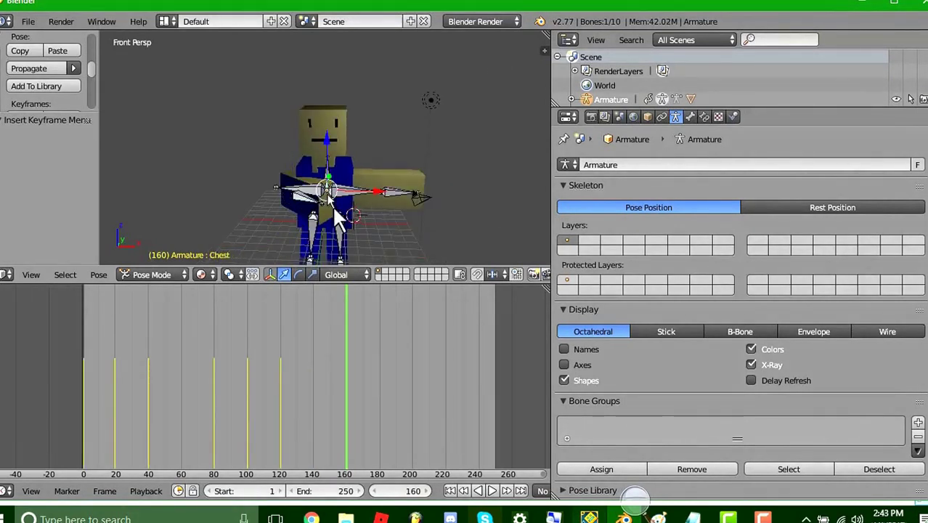
key(i)
click(341, 110)
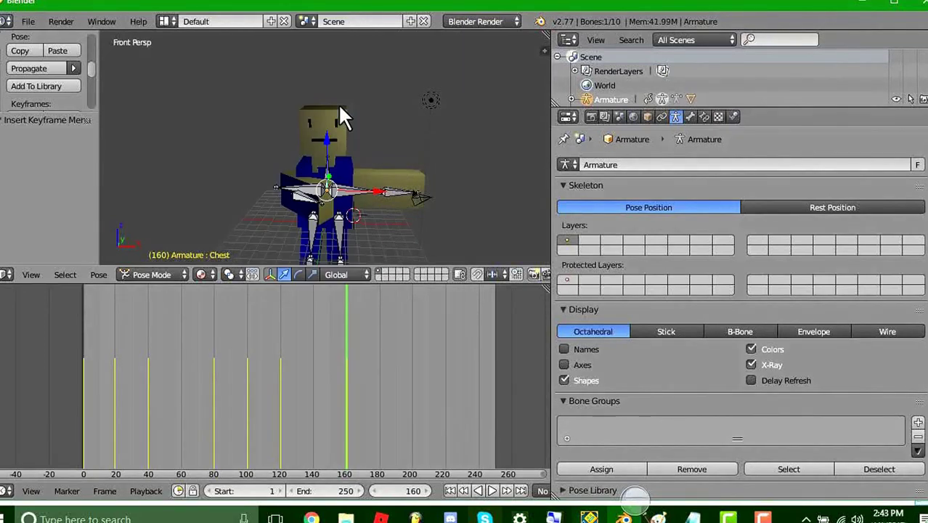
key(i)
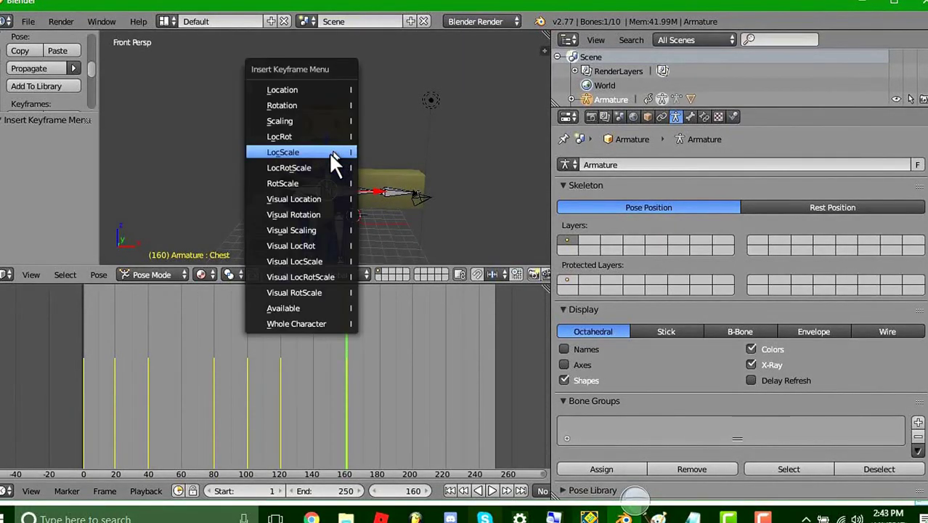
click(330, 152)
At frame 180, move the Chest bone about 26 units up along global Z and insert a keyframe
drag(346, 385, 379, 376)
key(i)
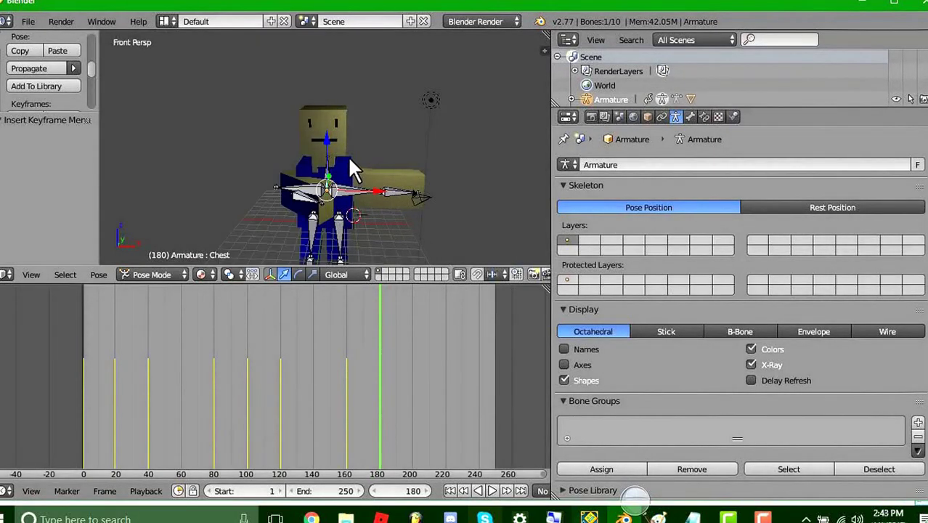
drag(330, 153, 334, 116)
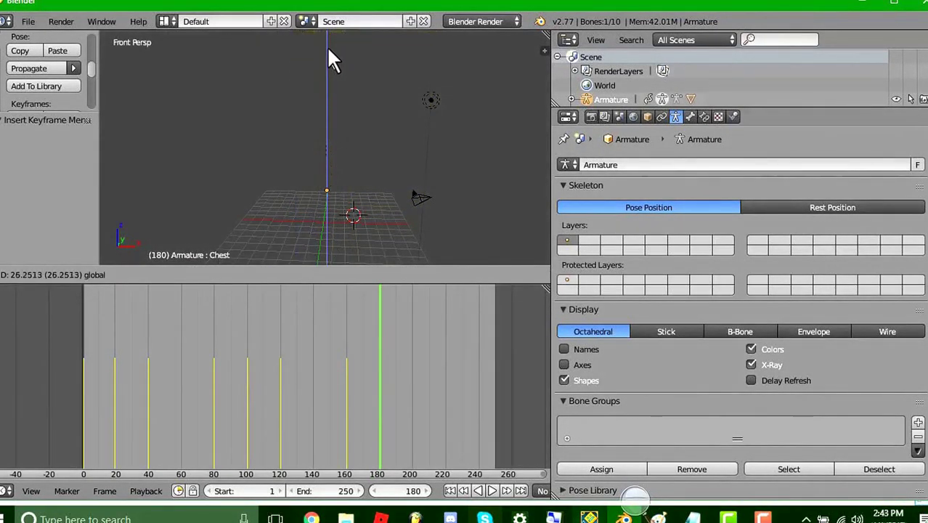
drag(330, 58, 331, 59)
key(i)
click(325, 156)
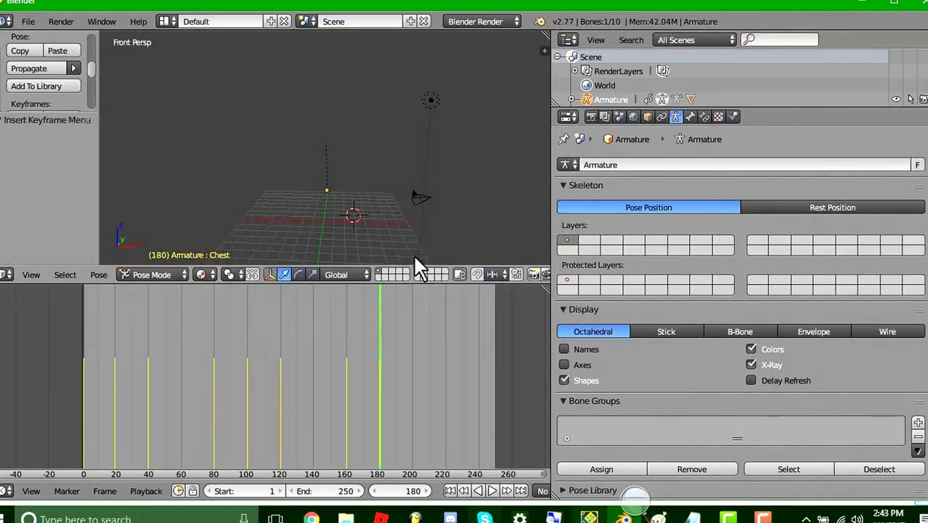
Return to frame 0 and enlarge the 3D viewport by collapsing the keyframe editor beneath it
drag(381, 323, 56, 322)
key(shift+f)
key(s)
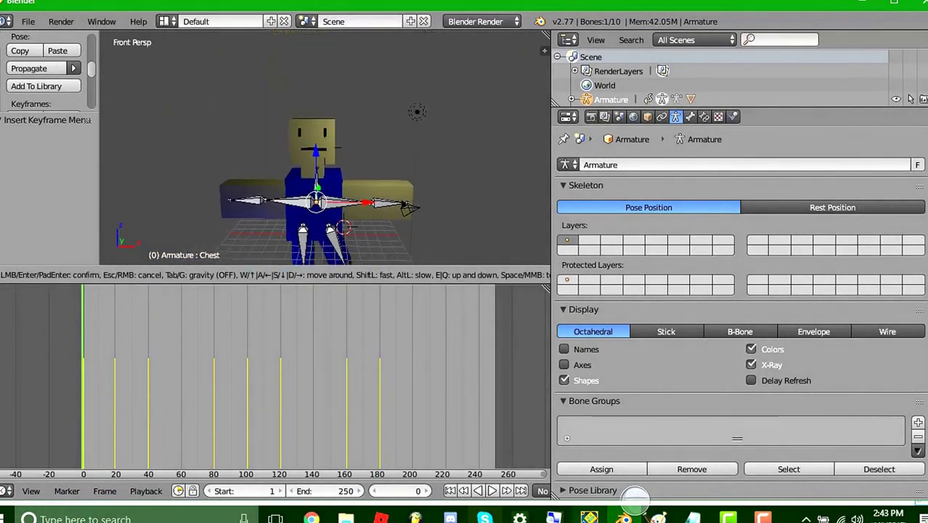
click(325, 148)
key(s)
right_click(309, 256)
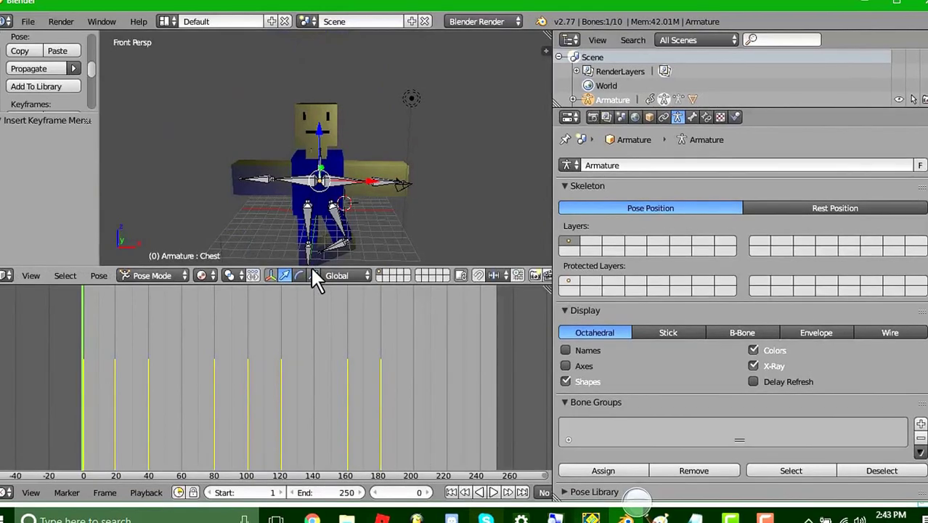
drag(312, 267, 321, 436)
drag(327, 285, 336, 481)
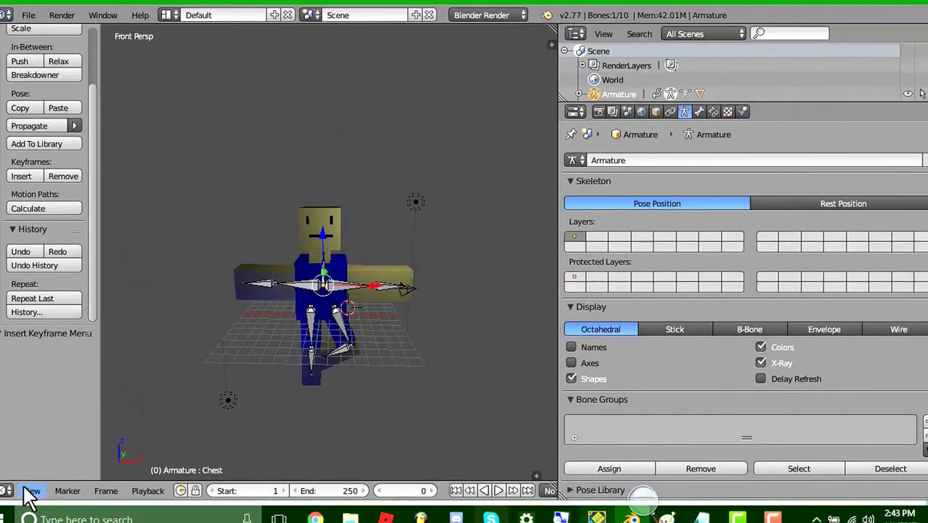
Change the timeline area to a 3D View and set it to look through the camera
click(27, 492)
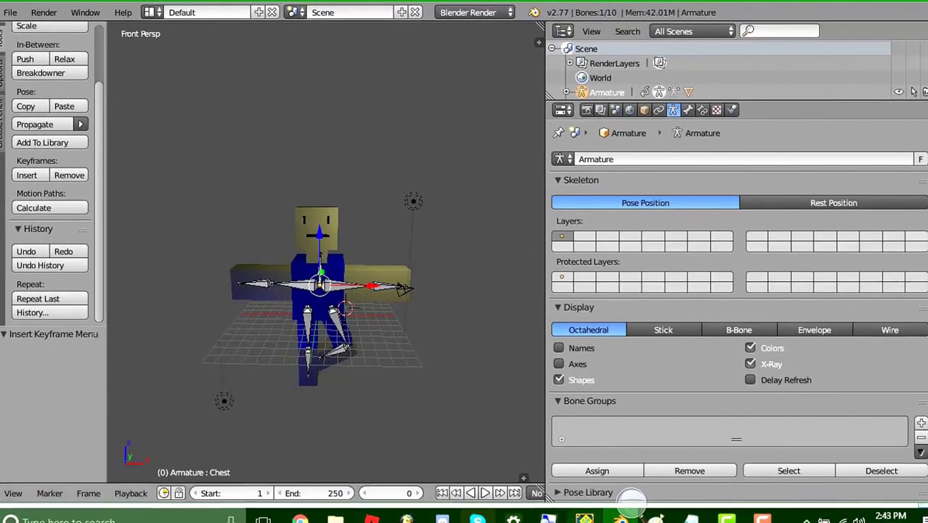
click(3, 498)
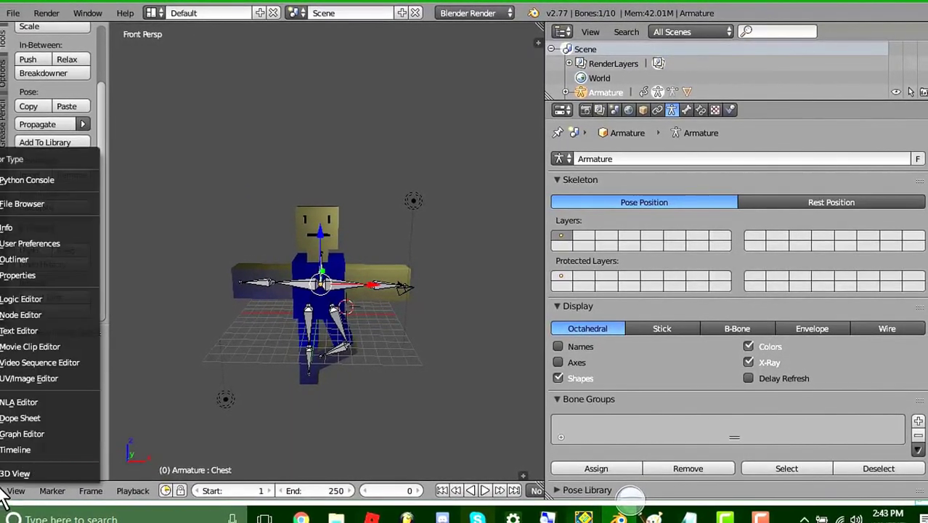
click(15, 480)
click(22, 491)
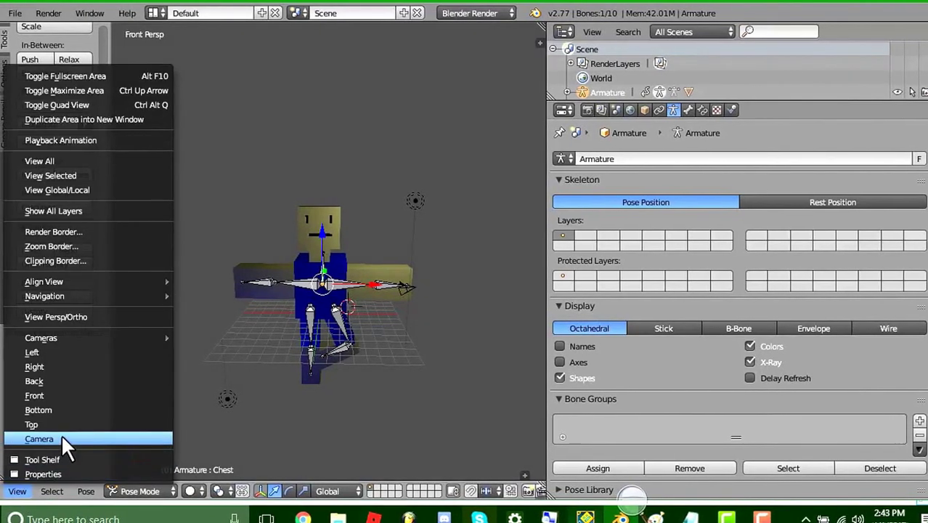
click(61, 434)
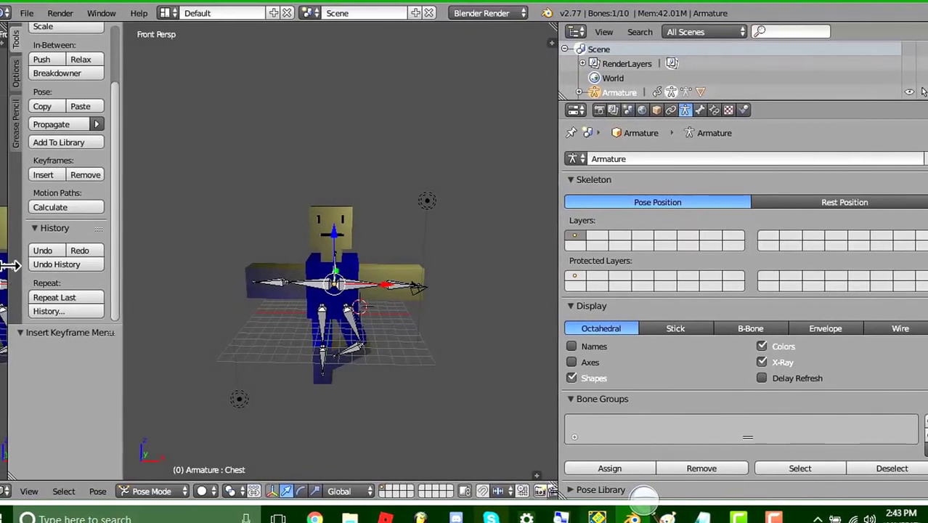
drag(5, 266, 484, 309)
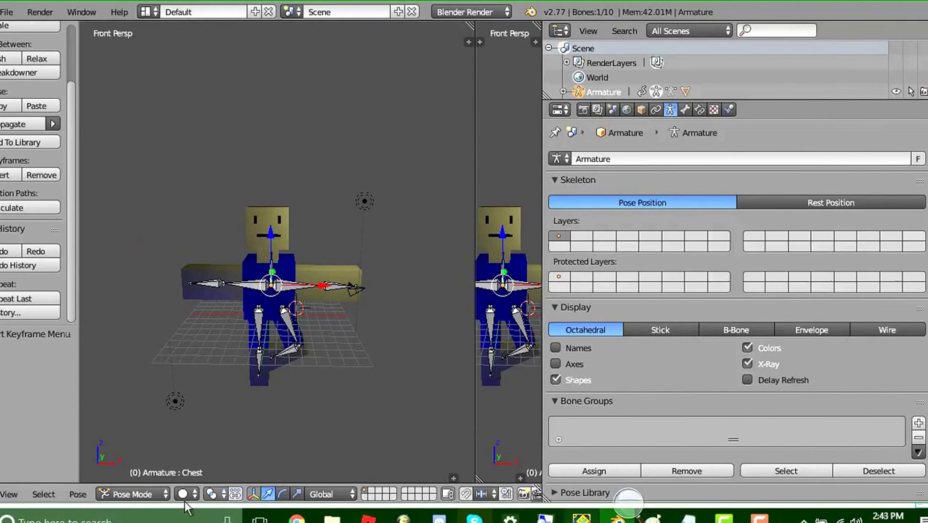
click(7, 495)
scroll(220, 353, down, 3)
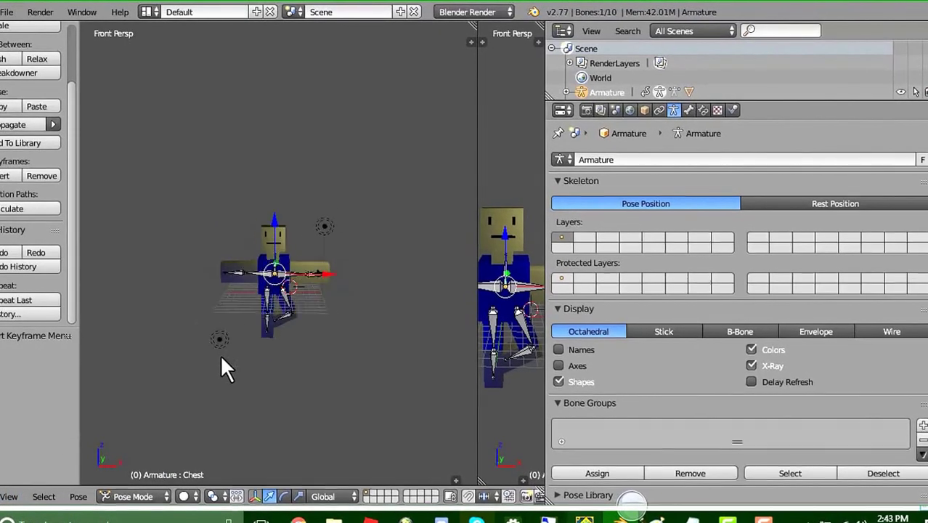
scroll(221, 356, up, 5)
scroll(221, 355, down, 5)
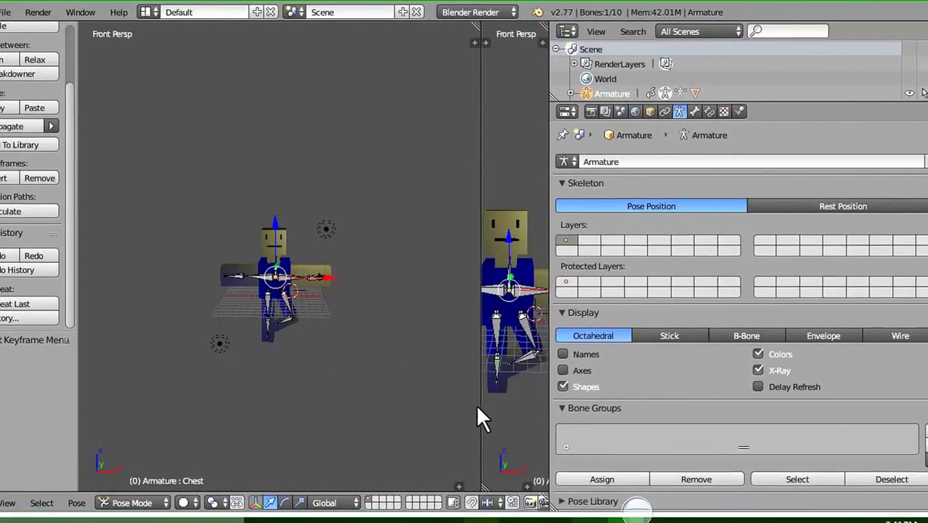
drag(472, 405, 6, 396)
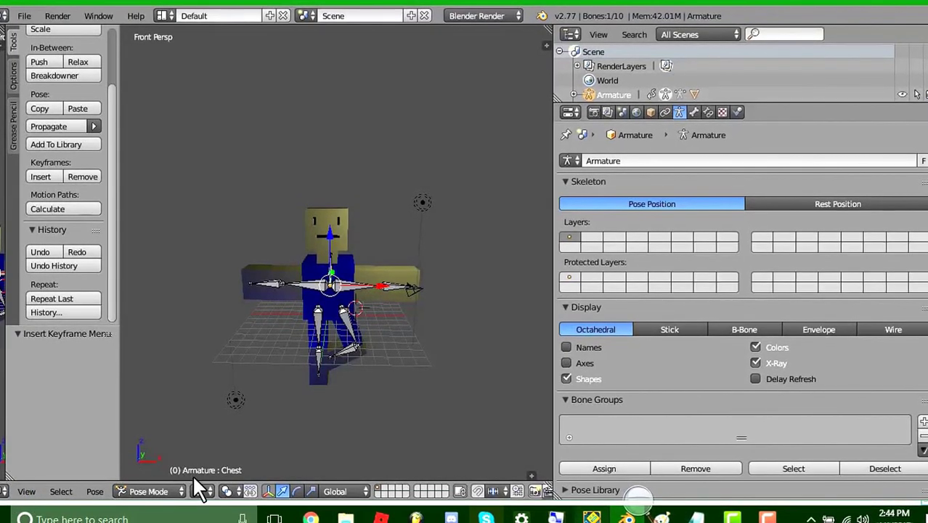
Enlarge the camera viewport, then fly the selected camera back to face the character from the front
drag(188, 485, 214, 42)
right_click(371, 189)
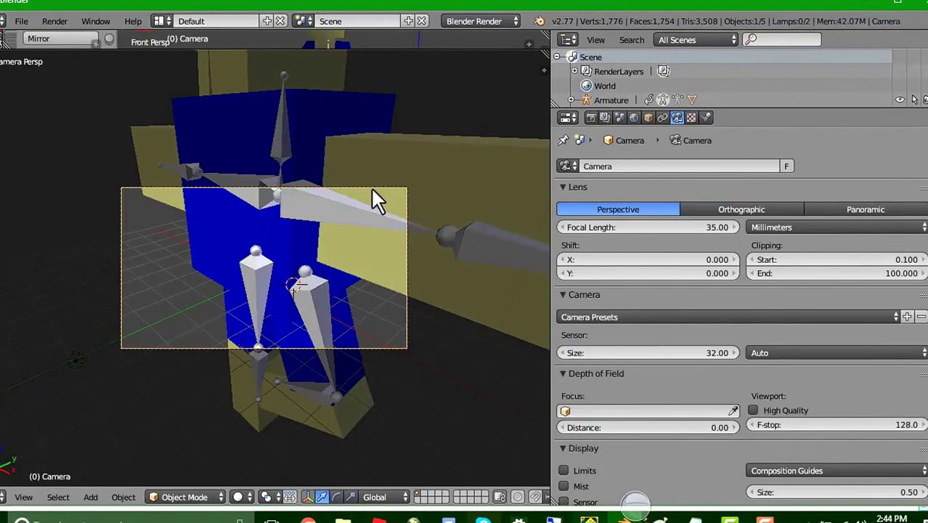
key(shift+f)
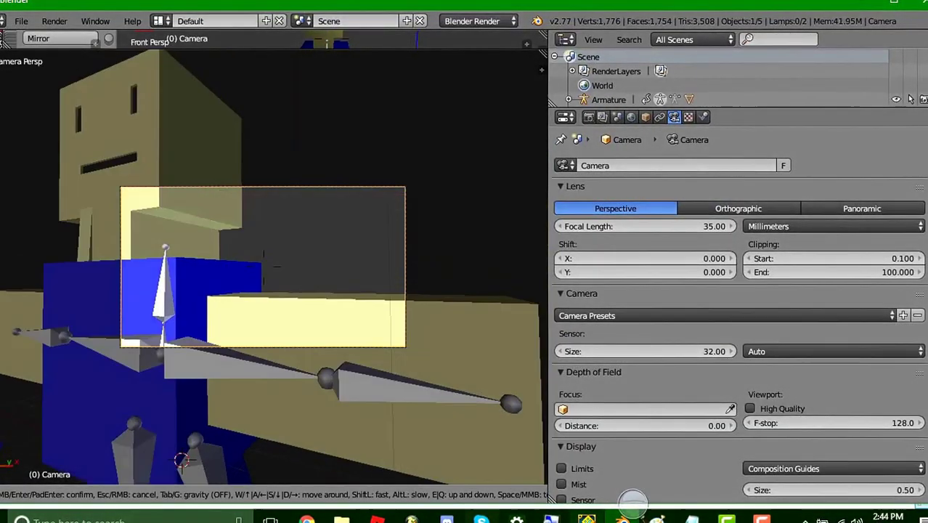
key(s)
key(a)
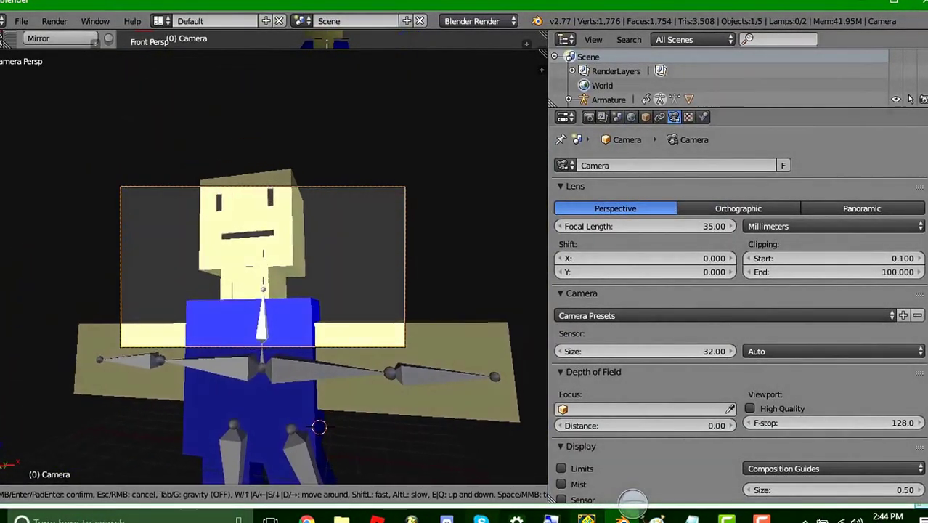
key(s)
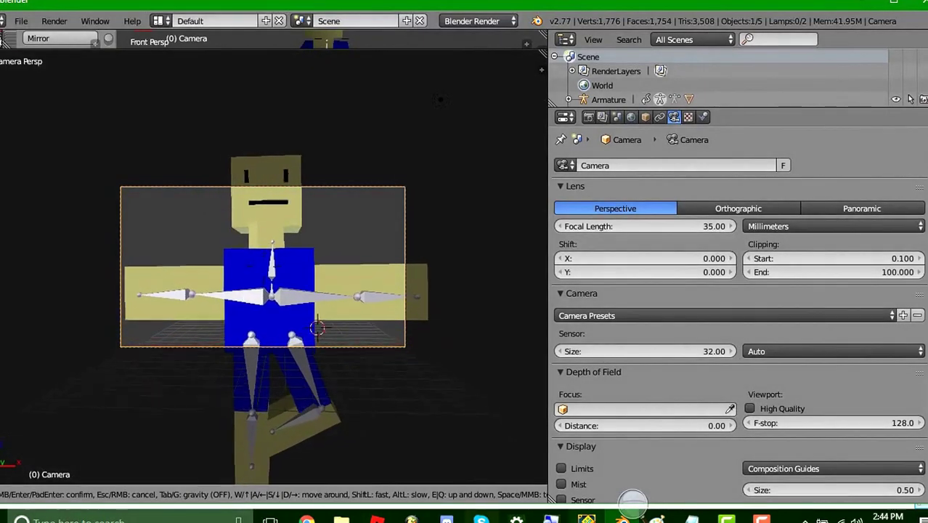
key(s)
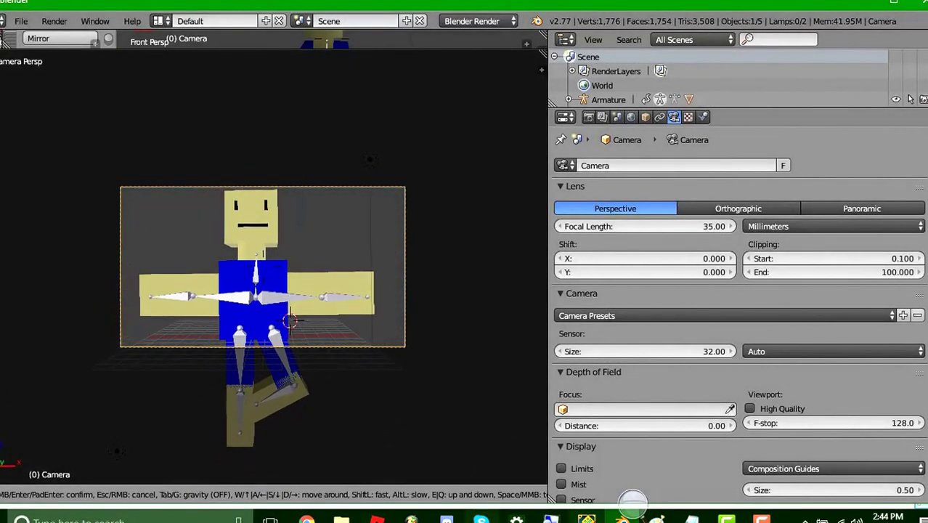
click(263, 266)
Set the camera's focal length to 12.83 mm to widen the shot around the character
drag(718, 226, 616, 225)
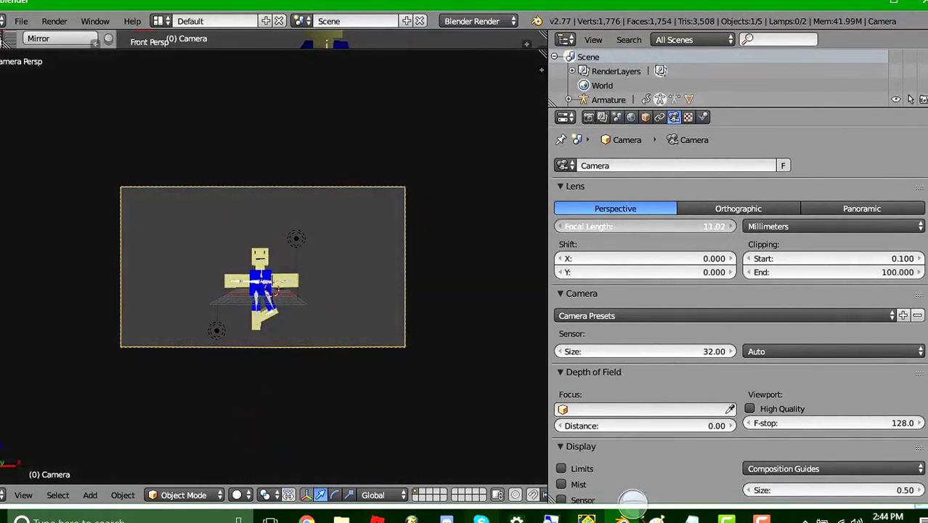
scroll(316, 265, up, 6)
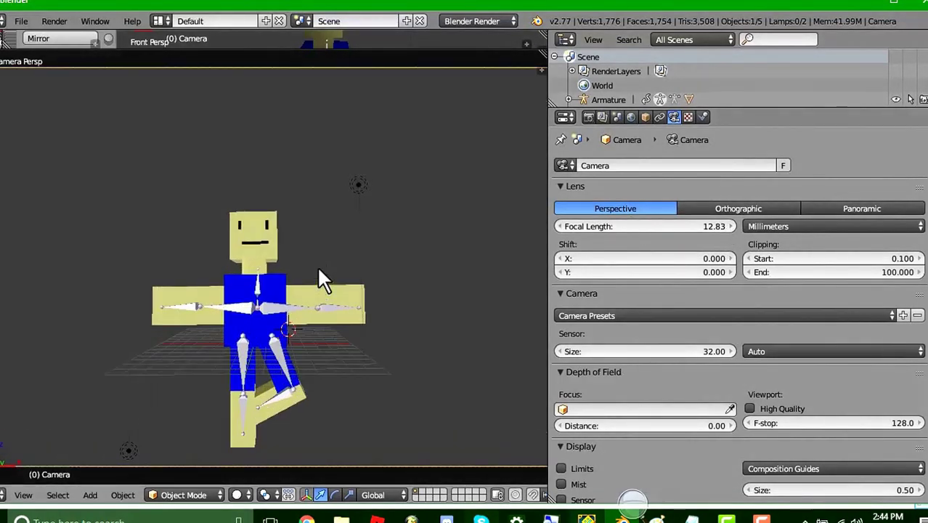
Switch the camera viewport's shading to Material
click(237, 494)
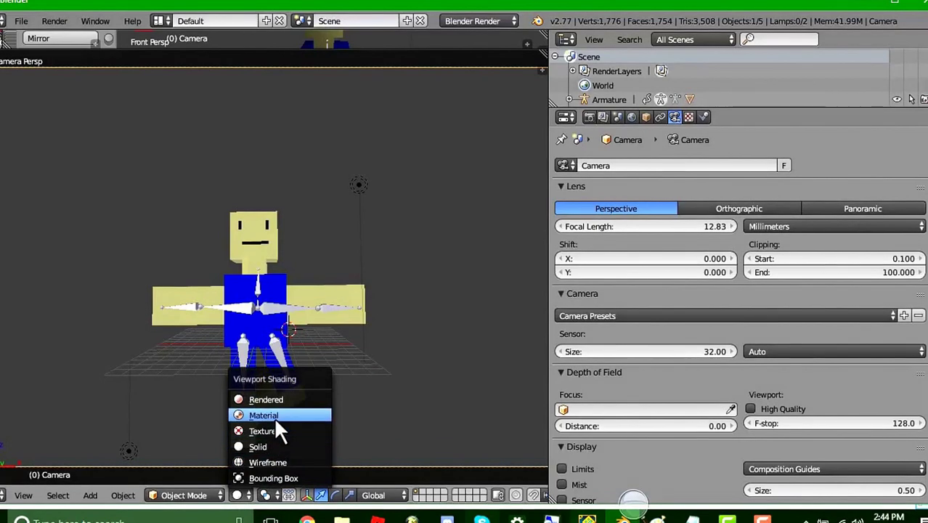
click(274, 415)
scroll(291, 289, up, 2)
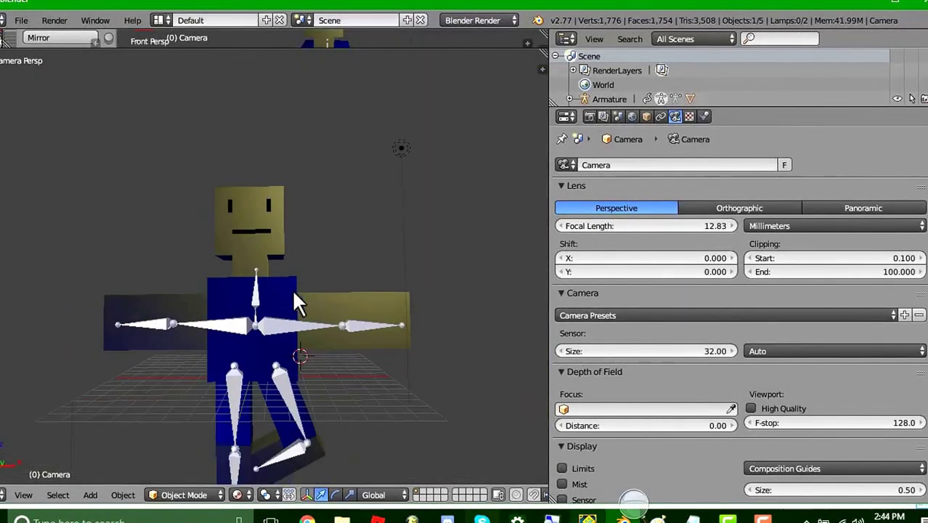
Set the render output file format to AVI JPEG
click(590, 116)
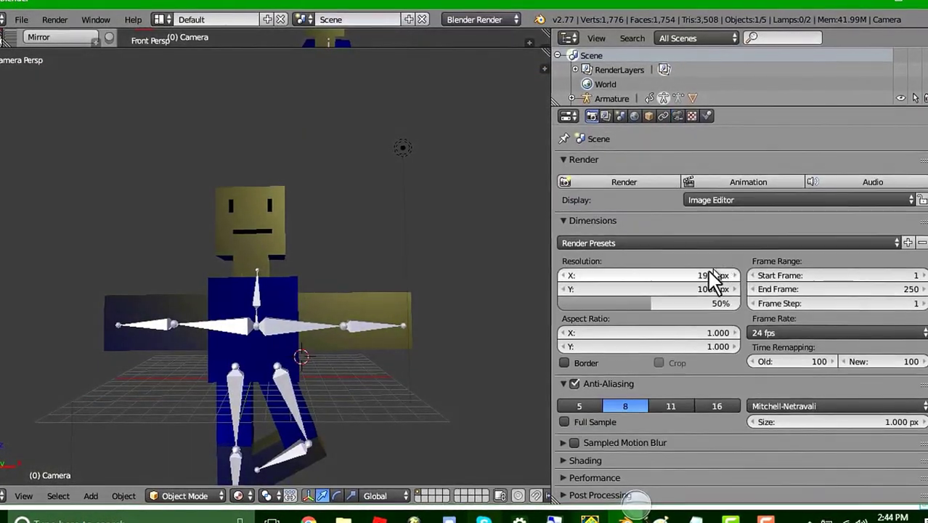
scroll(805, 359, down, 5)
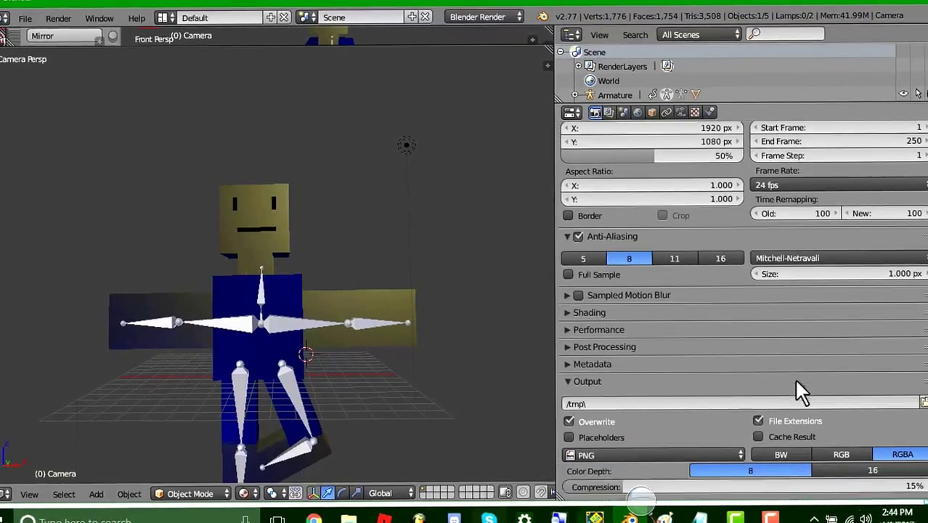
scroll(796, 384, down, 2)
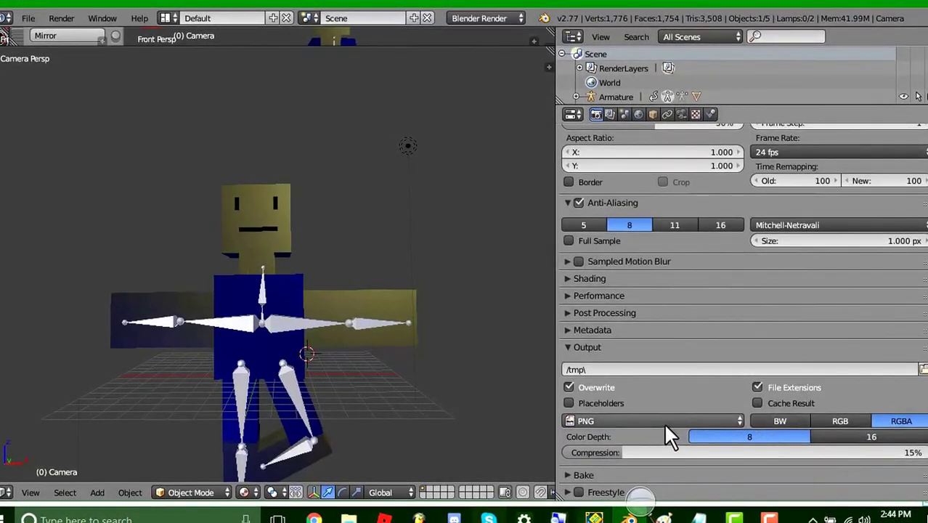
click(623, 423)
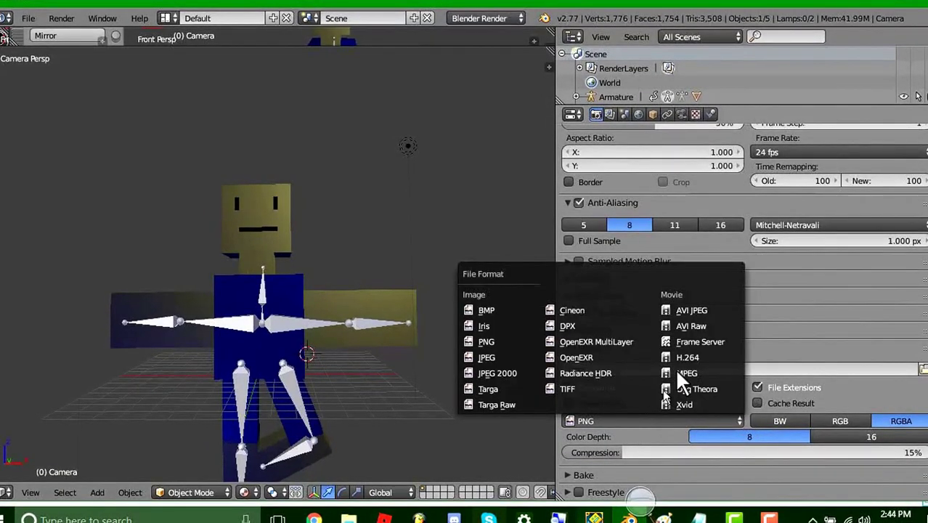
click(690, 310)
Set the render output path to the Desktop folder using the system bookmark
click(615, 370)
key(Return)
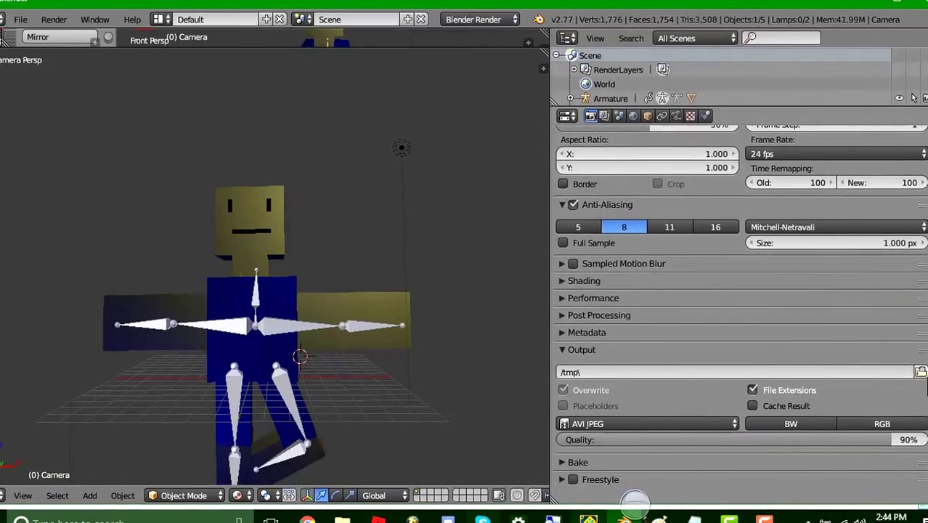
click(922, 370)
click(41, 160)
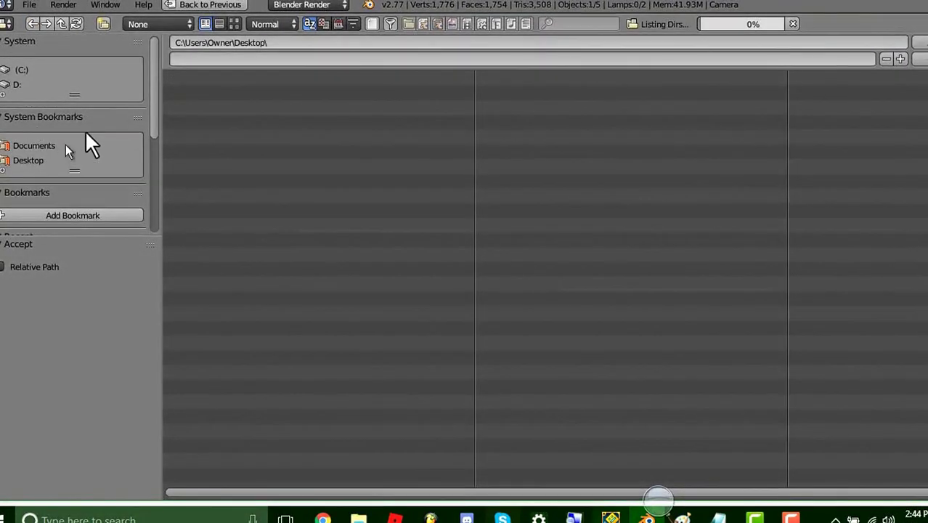
click(924, 42)
scroll(806, 439, down, 3)
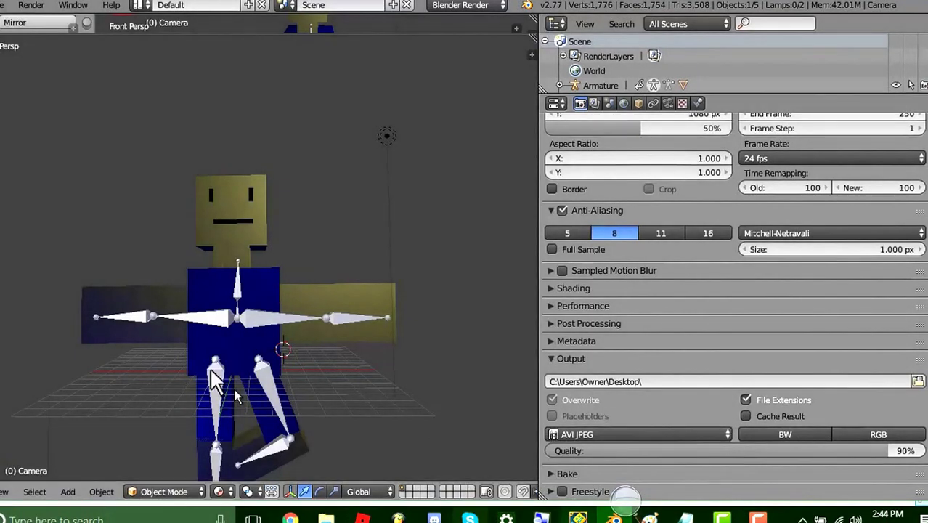
Shrink the camera viewport and reveal the front-view 3D viewport above it
click(36, 6)
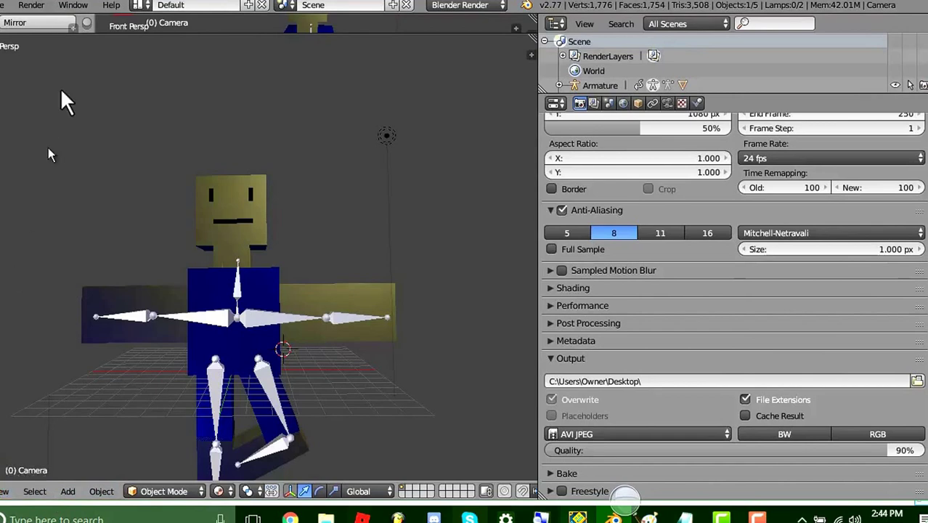
drag(87, 34, 119, 379)
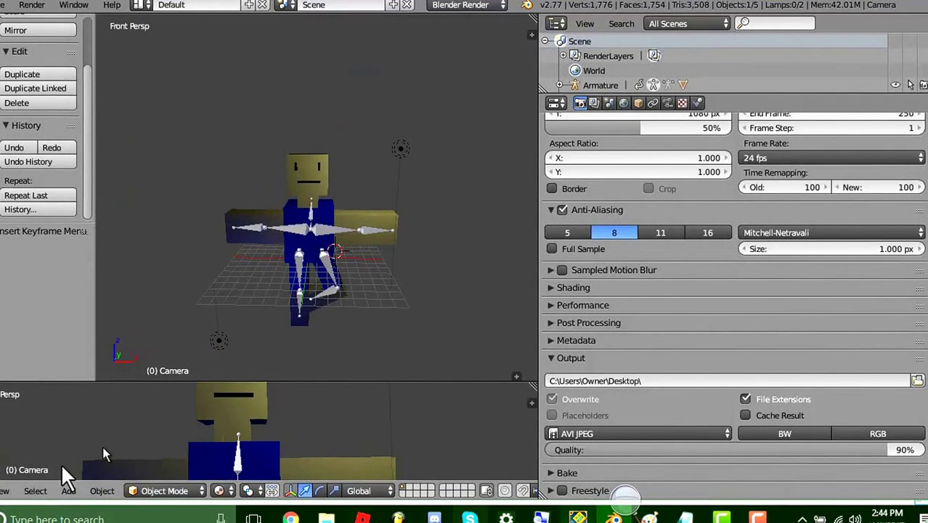
drag(89, 379, 104, 311)
Change the lower camera viewport area to a Timeline editor
click(3, 490)
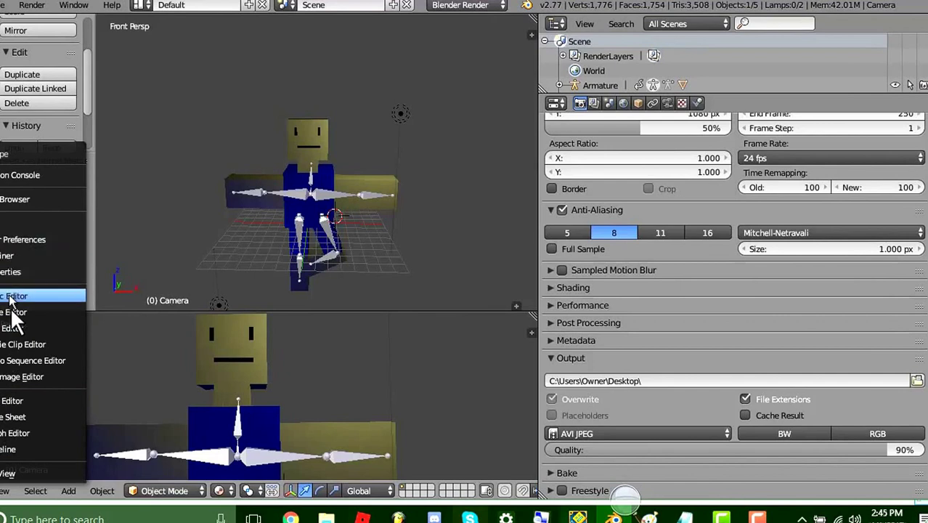
click(3, 345)
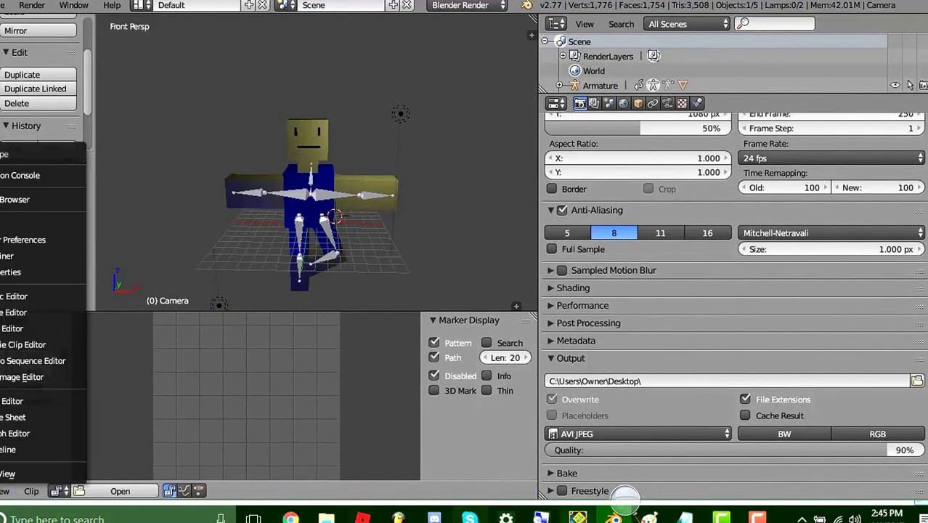
click(8, 361)
click(4, 490)
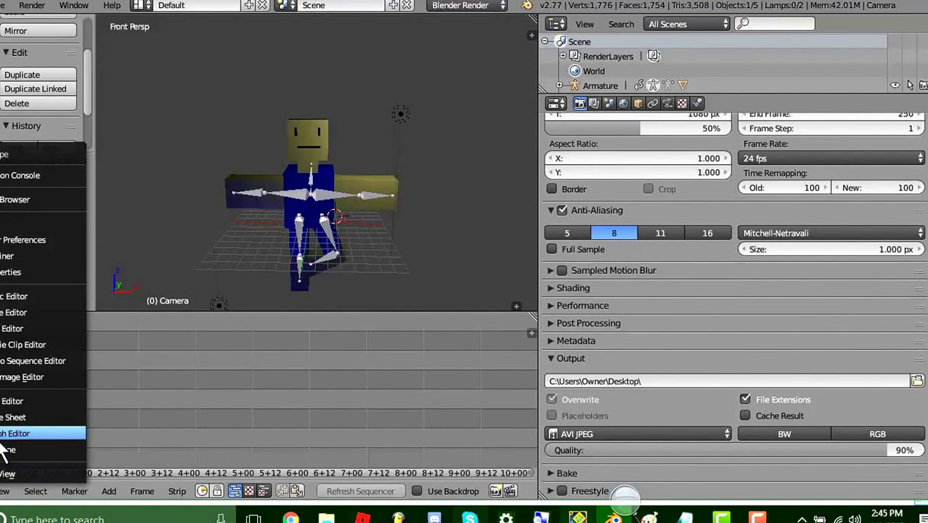
click(5, 434)
click(5, 491)
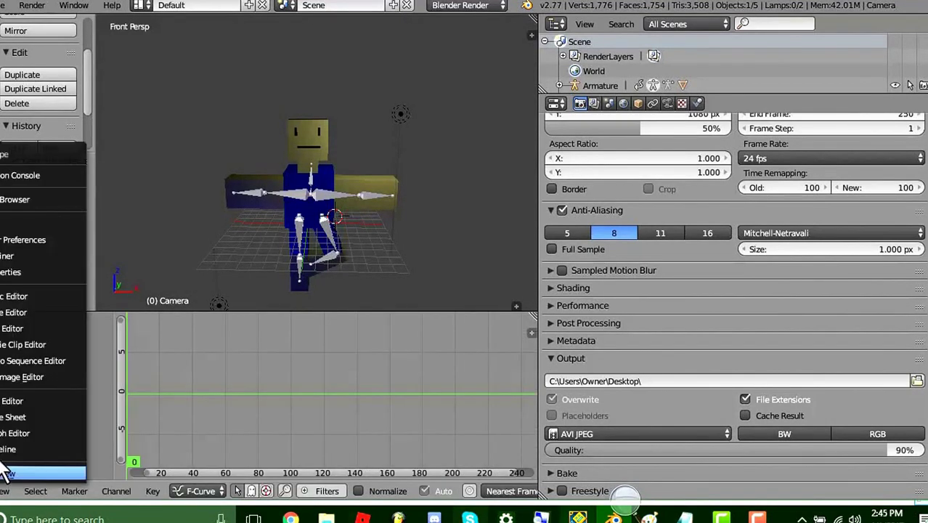
click(14, 417)
click(5, 491)
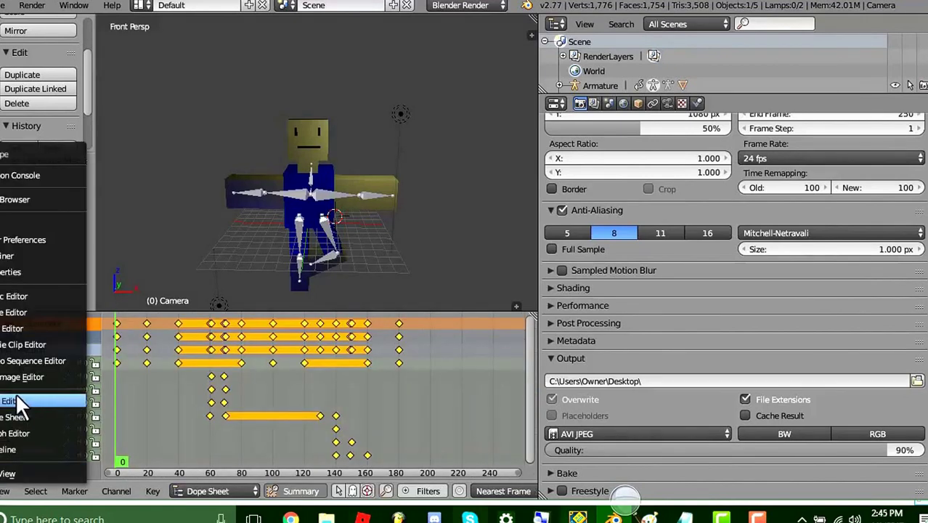
click(15, 404)
click(4, 491)
click(7, 450)
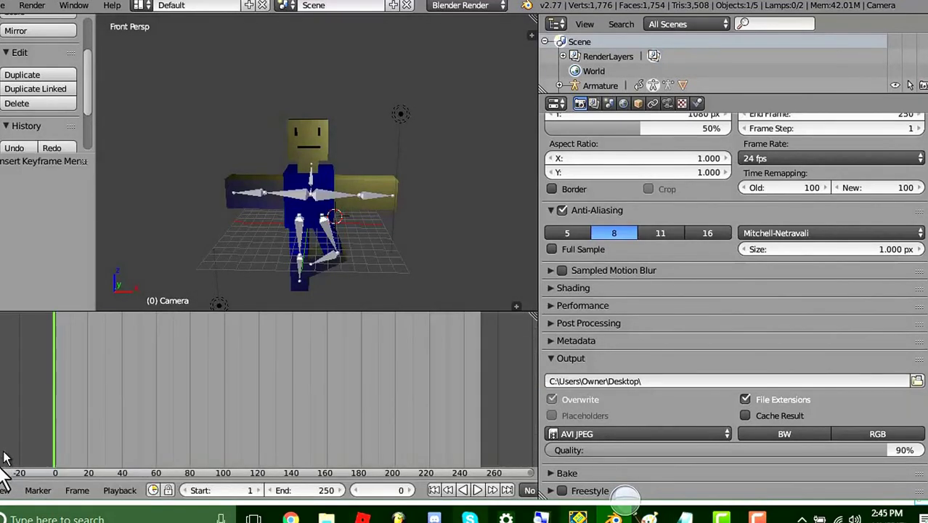
Play and stop the animation, and check the stopped frame through the camera in an enlarged lower 3D View
click(479, 490)
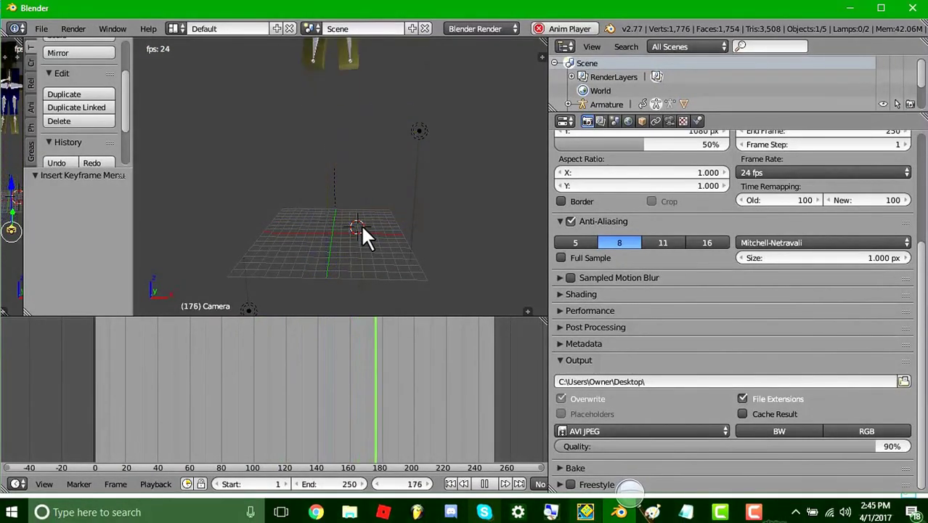
click(484, 483)
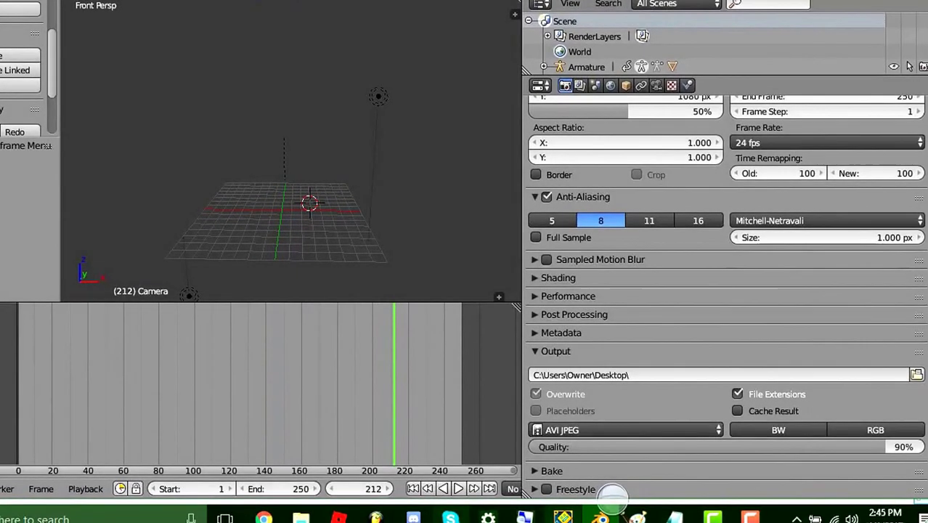
click(44, 483)
click(3, 489)
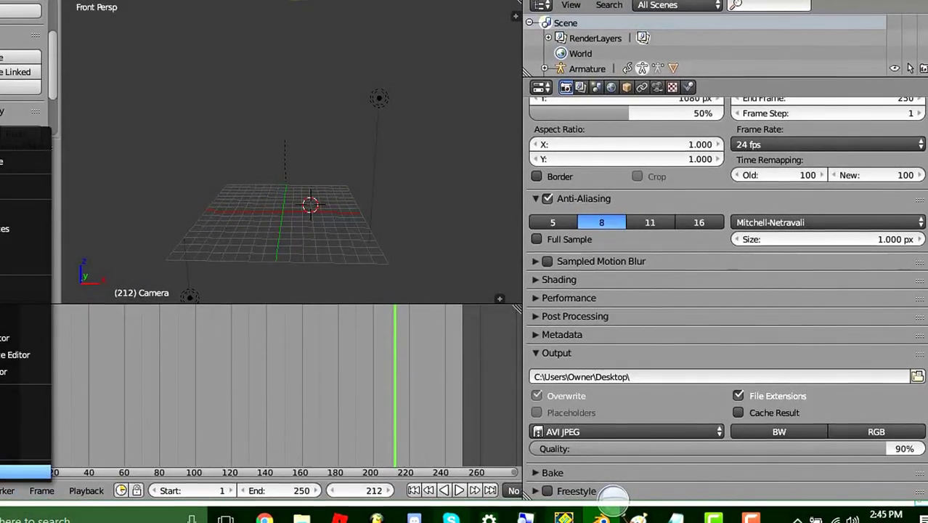
click(11, 471)
drag(110, 305, 109, 16)
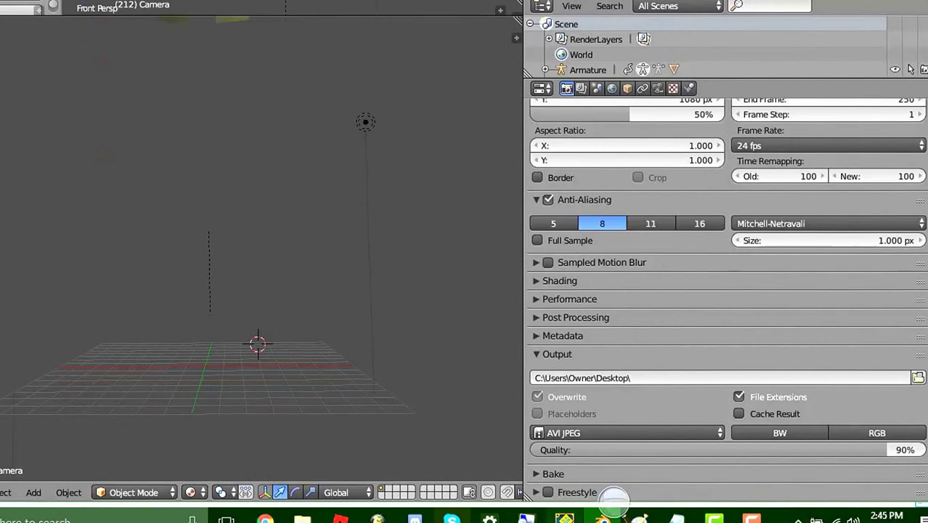
click(5, 491)
click(8, 438)
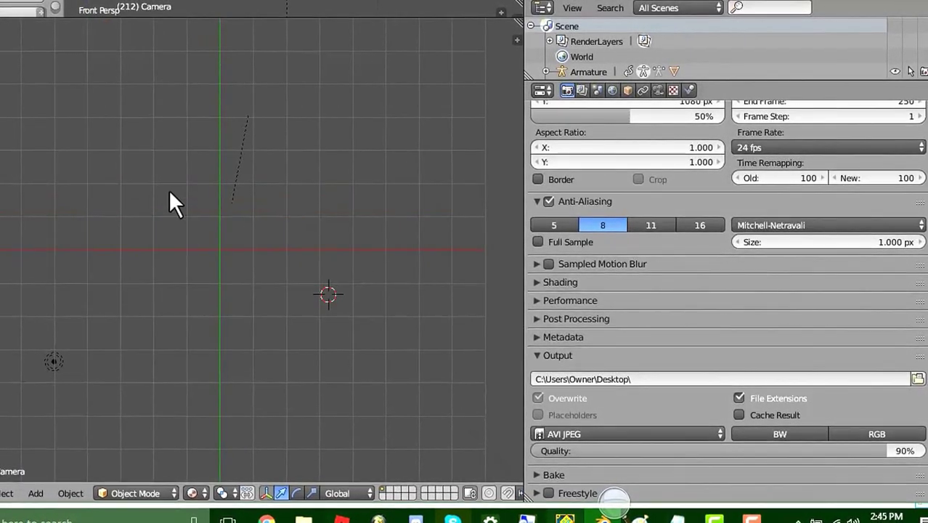
key(shift+z)
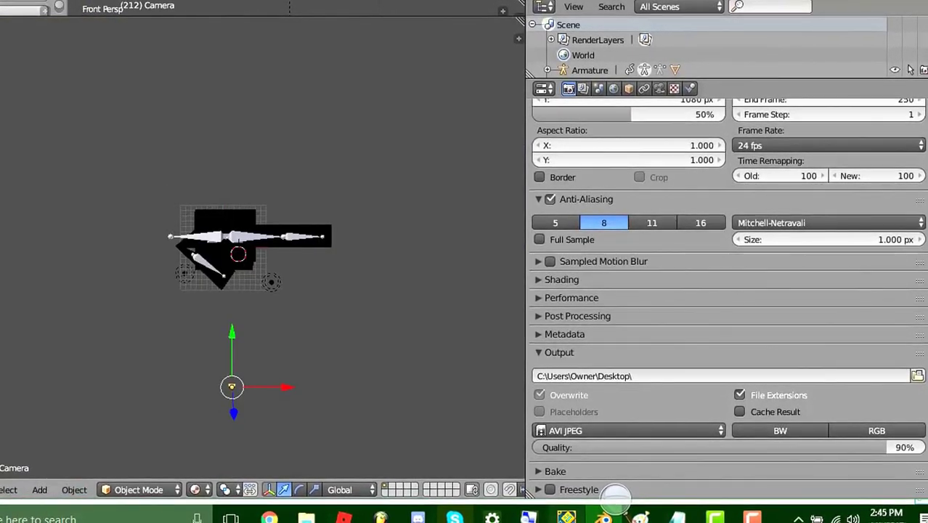
click(6, 490)
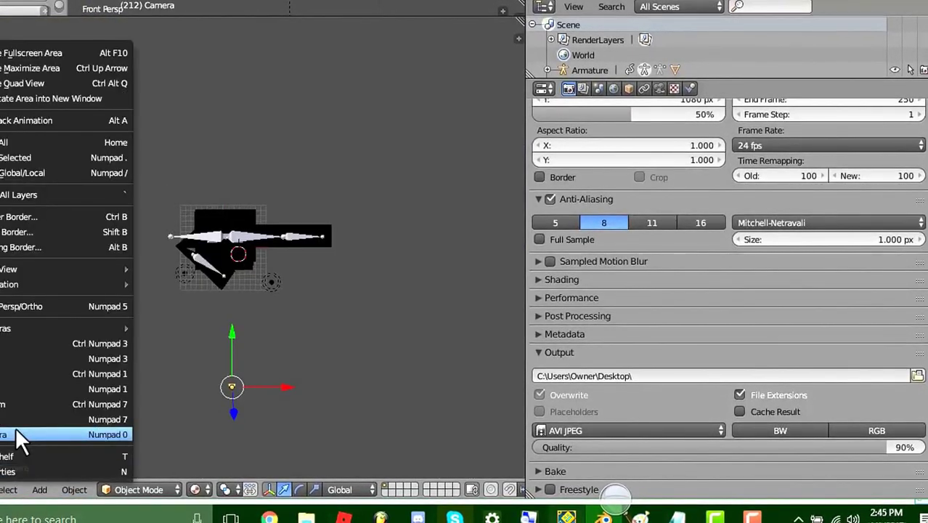
click(16, 432)
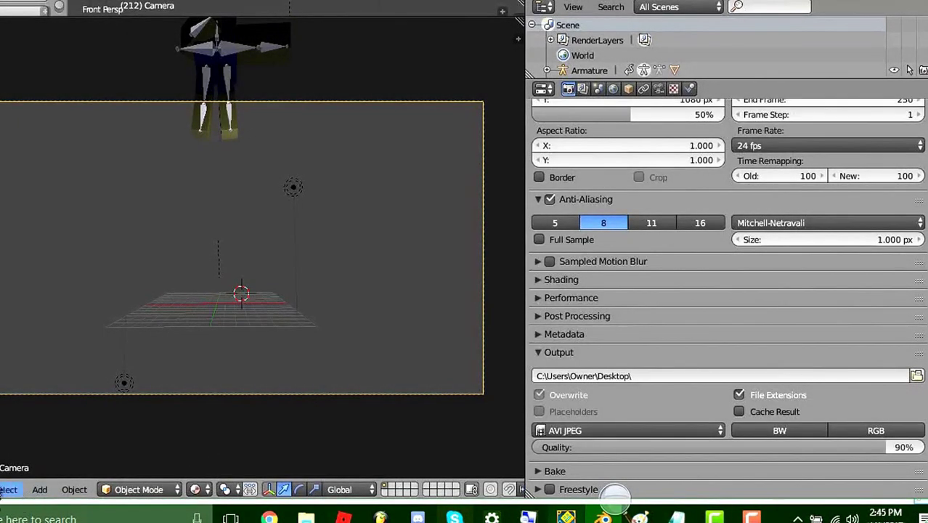
Return the lower area to a Timeline and enlarge the 3D viewport above it
click(2, 489)
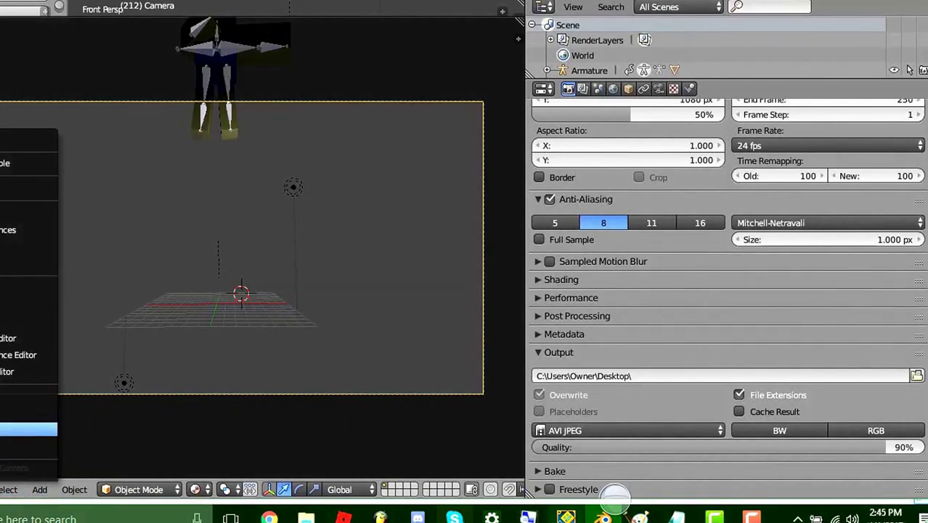
click(21, 446)
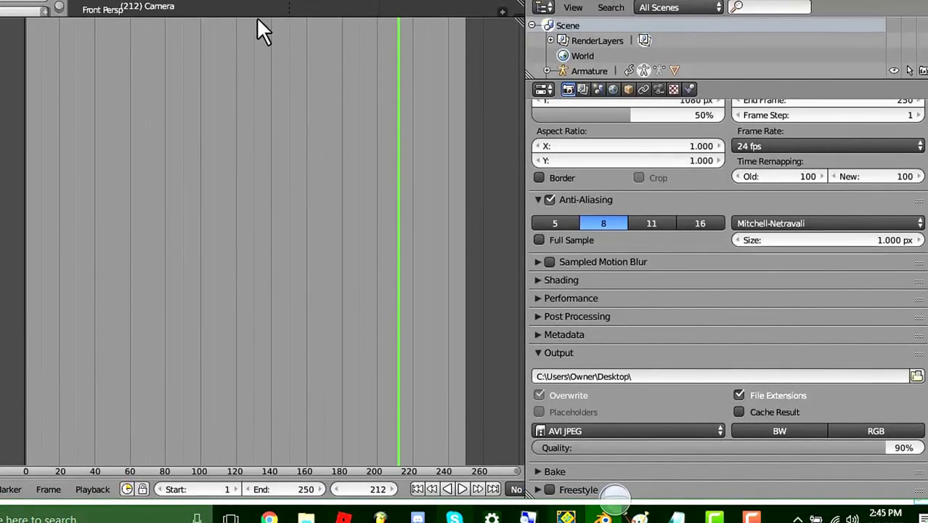
drag(257, 17, 330, 438)
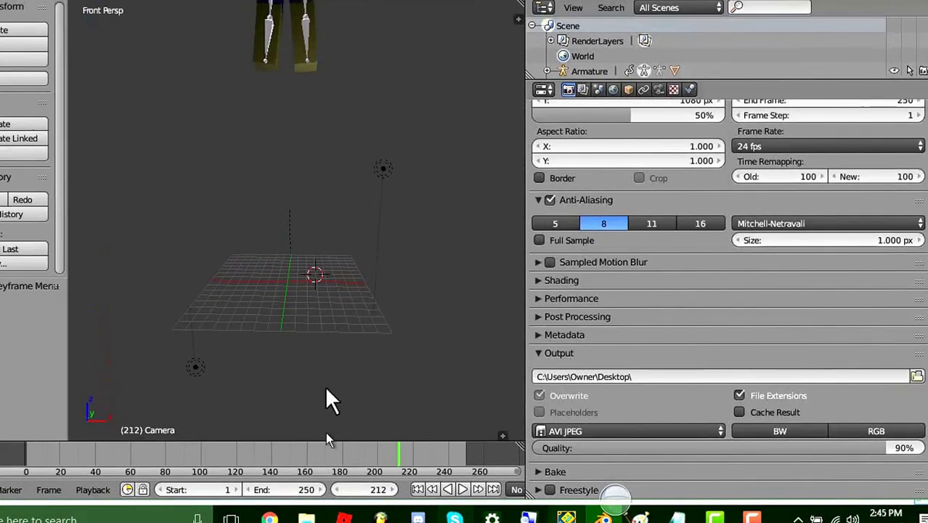
Select the armature, enter Pose Mode and select the Neck bone
right_click(289, 33)
key(ctrl+Tab)
right_click(289, 30)
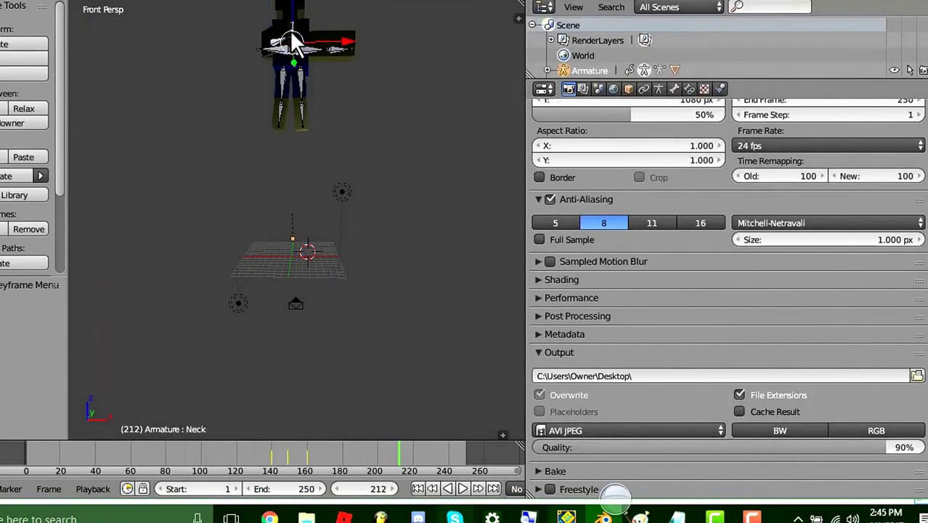
Enlarge the timeline and move the current frame to 180
drag(303, 437, 313, 134)
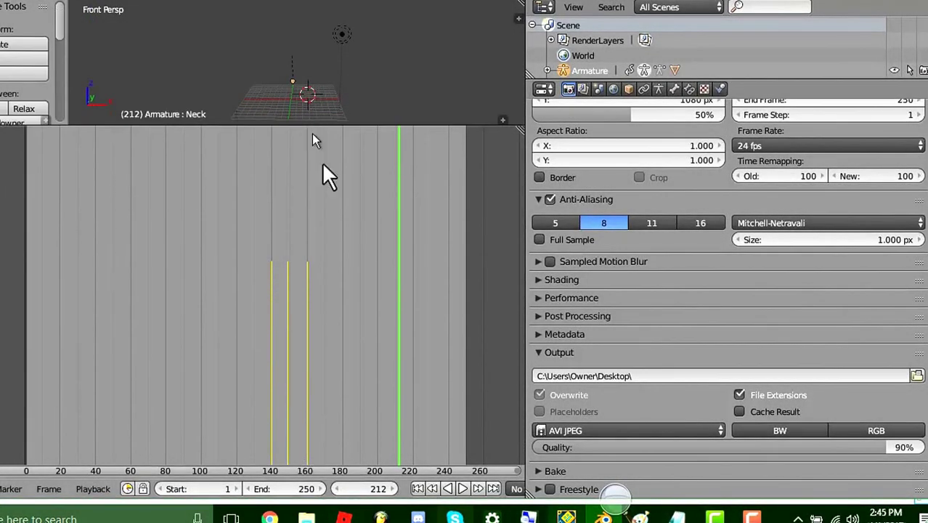
mouse_move(327, 356)
mouse_down()
mouse_move(307, 358)
mouse_move(339, 359)
mouse_up()
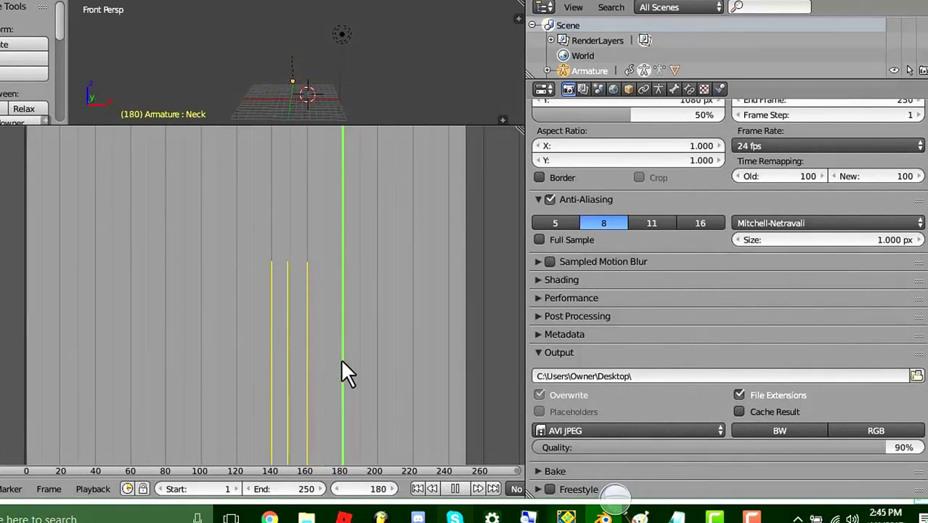
key(Escape)
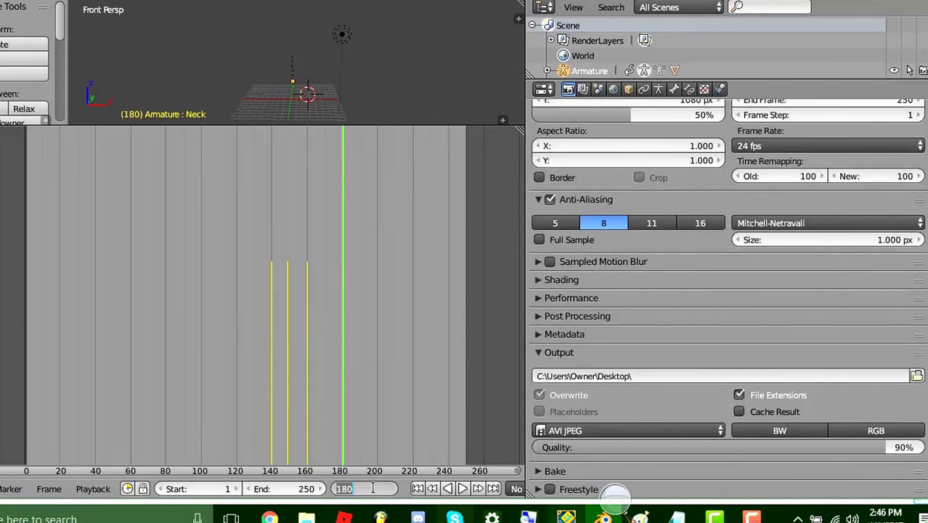
Set the animation's end frame to 180 and enlarge the 3D viewport above the timeline
click(308, 488)
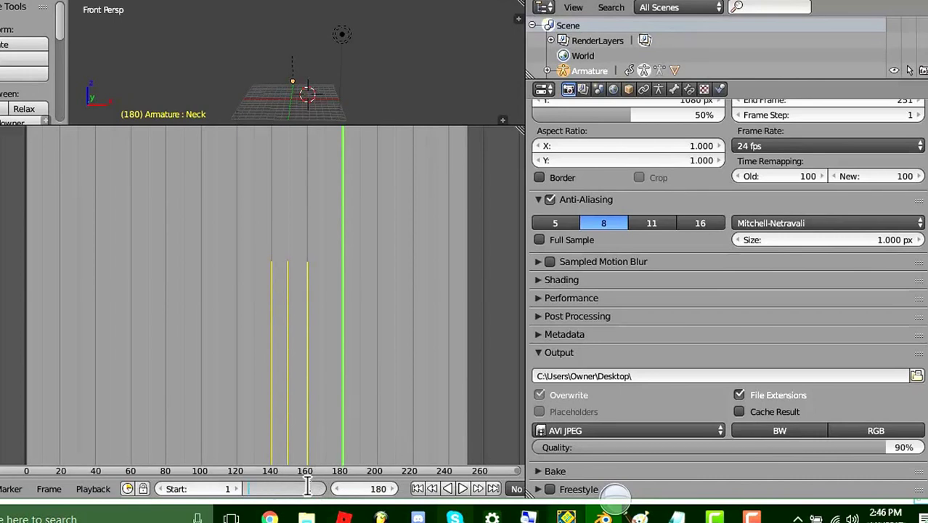
text(180)
key(Return)
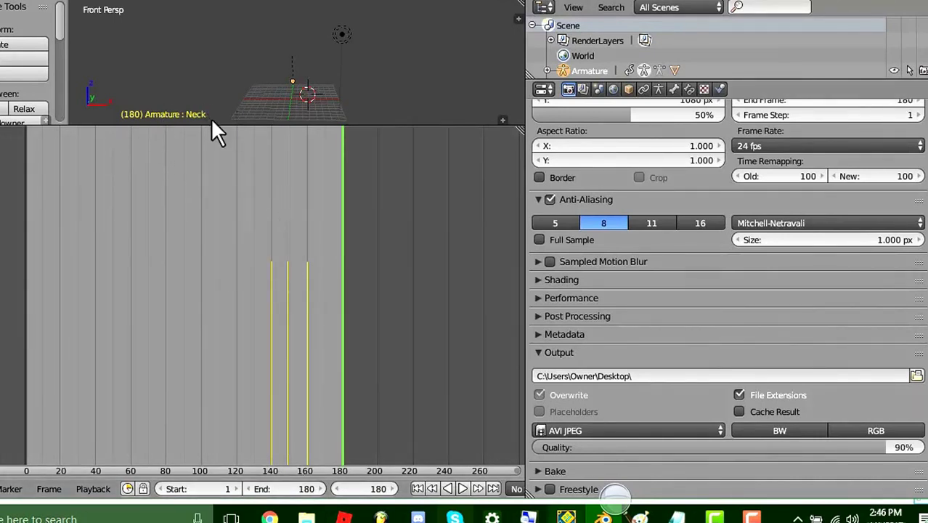
drag(213, 124, 239, 396)
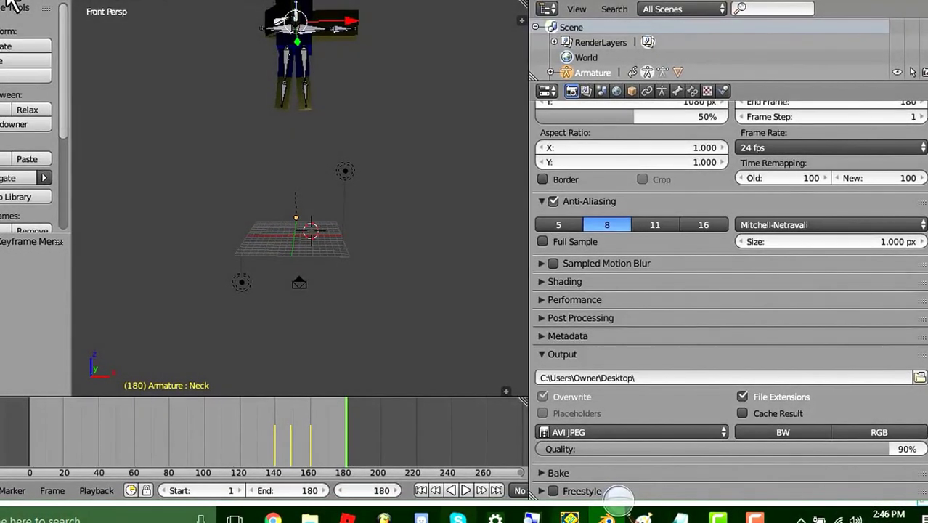
Start rendering the full animation to the output file
click(7, 0)
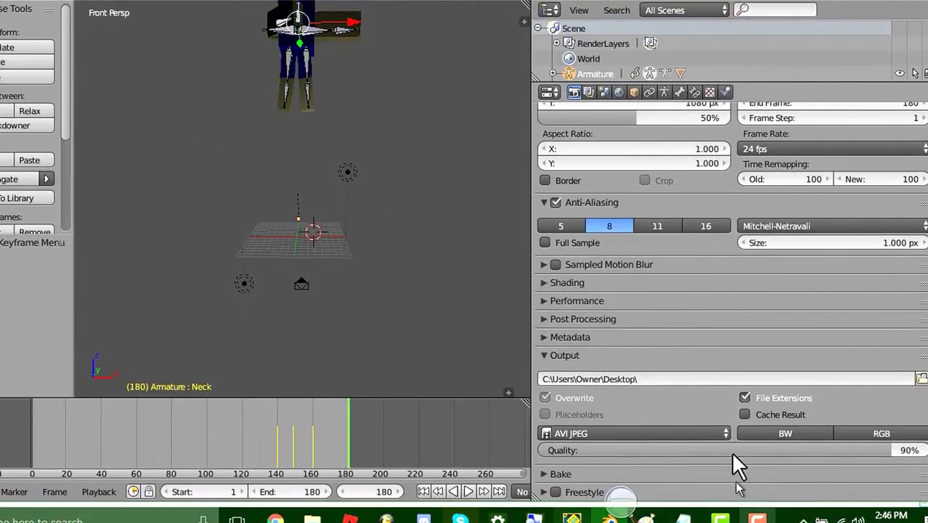
click(6, 3)
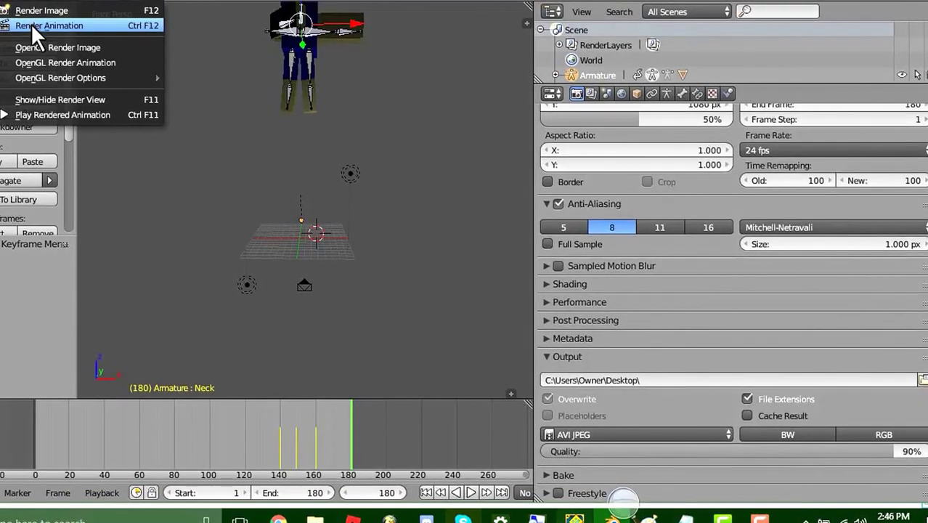
click(33, 26)
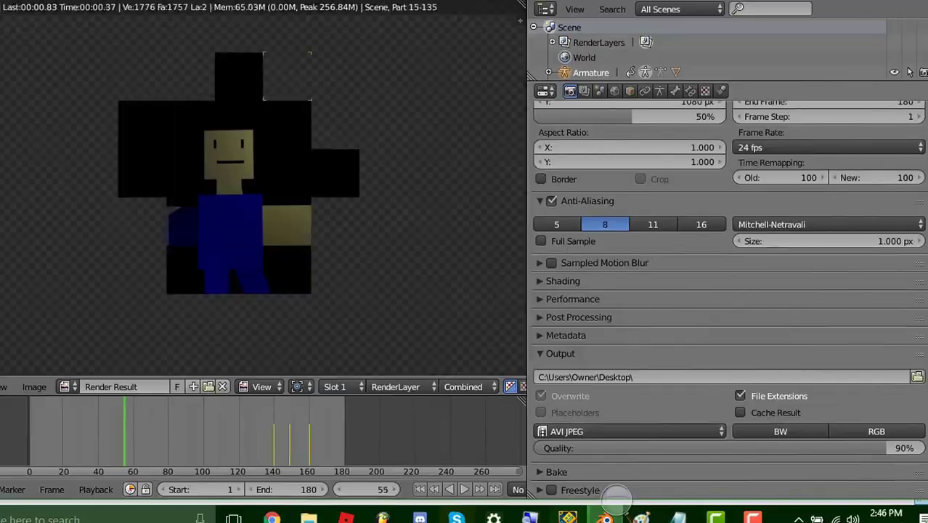
Switch to the Desktop folder in File Explorer to check the render's output location
click(605, 518)
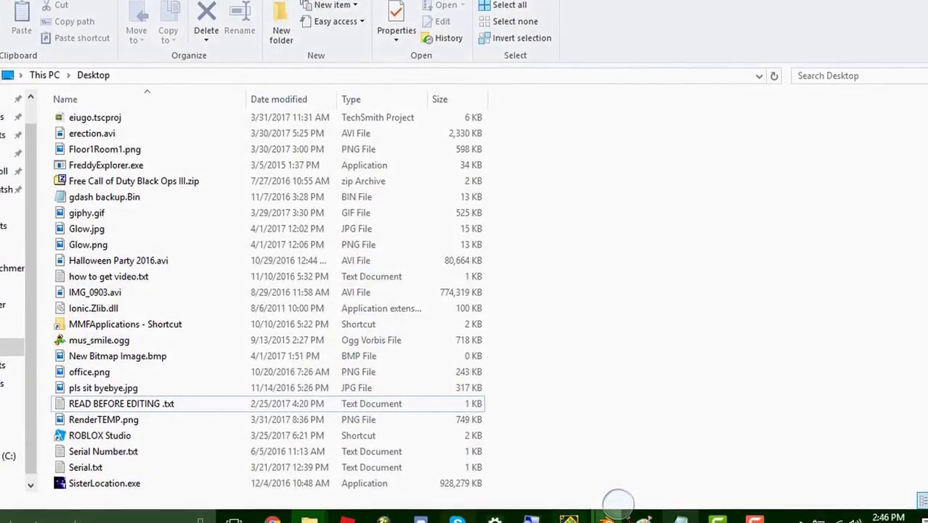
click(755, 519)
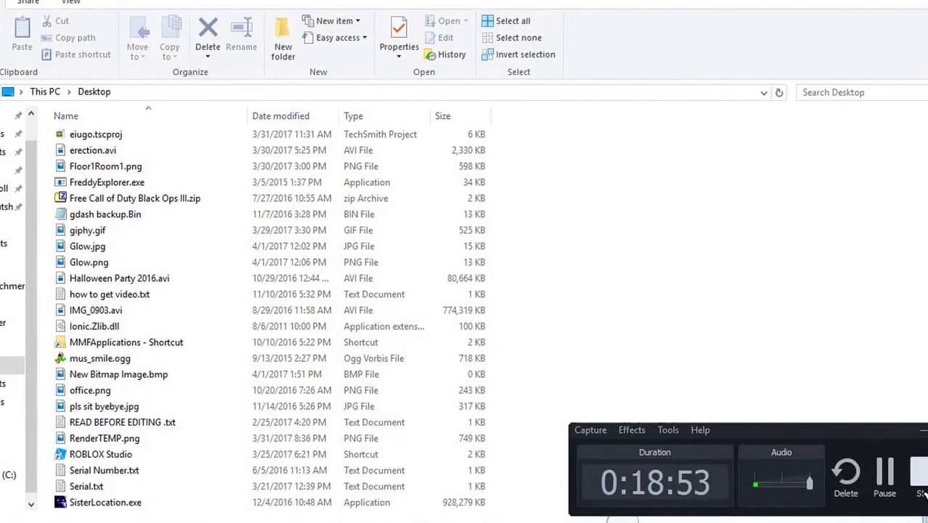